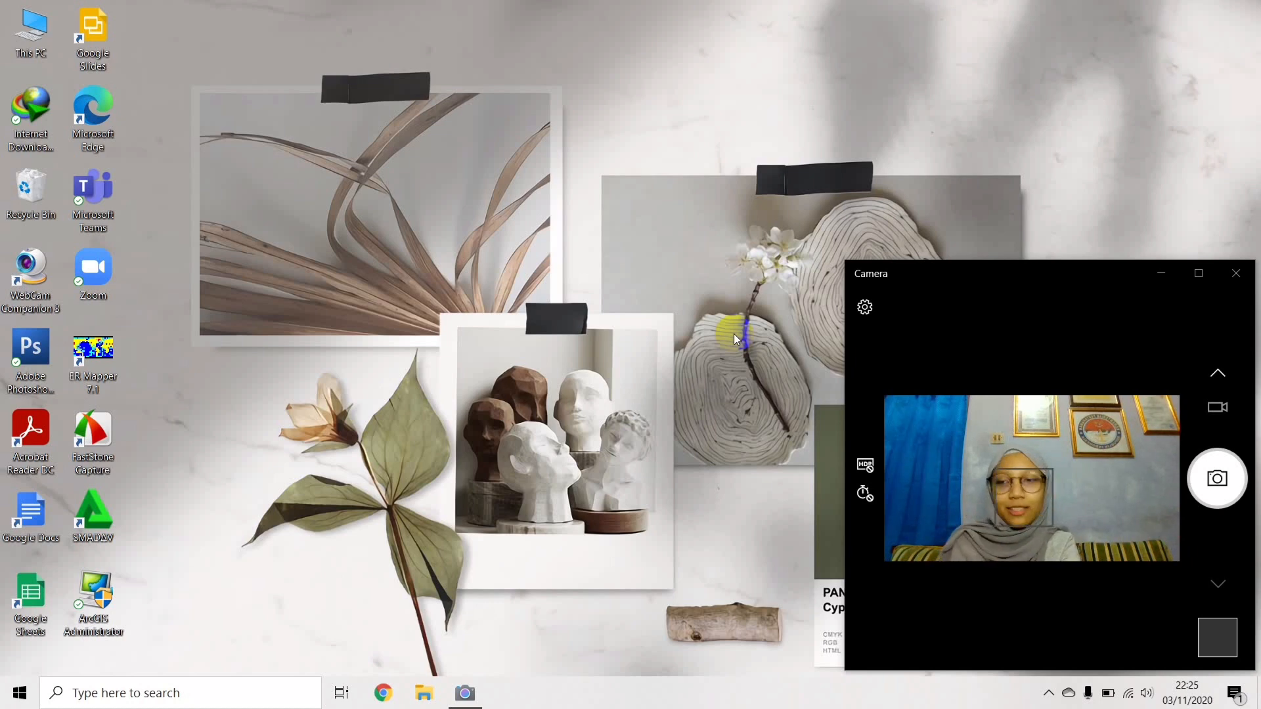
Launch ArcMap 10.8 from the ArcGIS folder in the Windows Start menu.
left_click(24, 700)
scroll(105, 625, "down", 4)
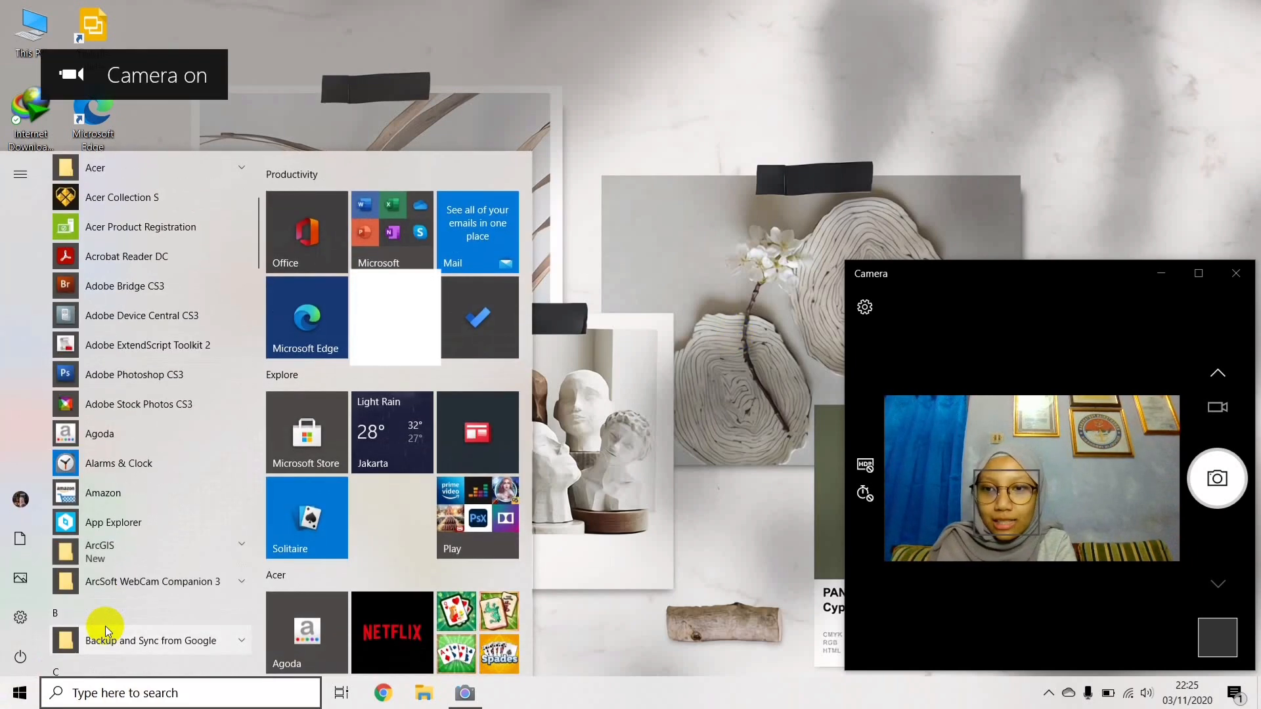
scroll(105, 626, "down", 3)
left_click(153, 458)
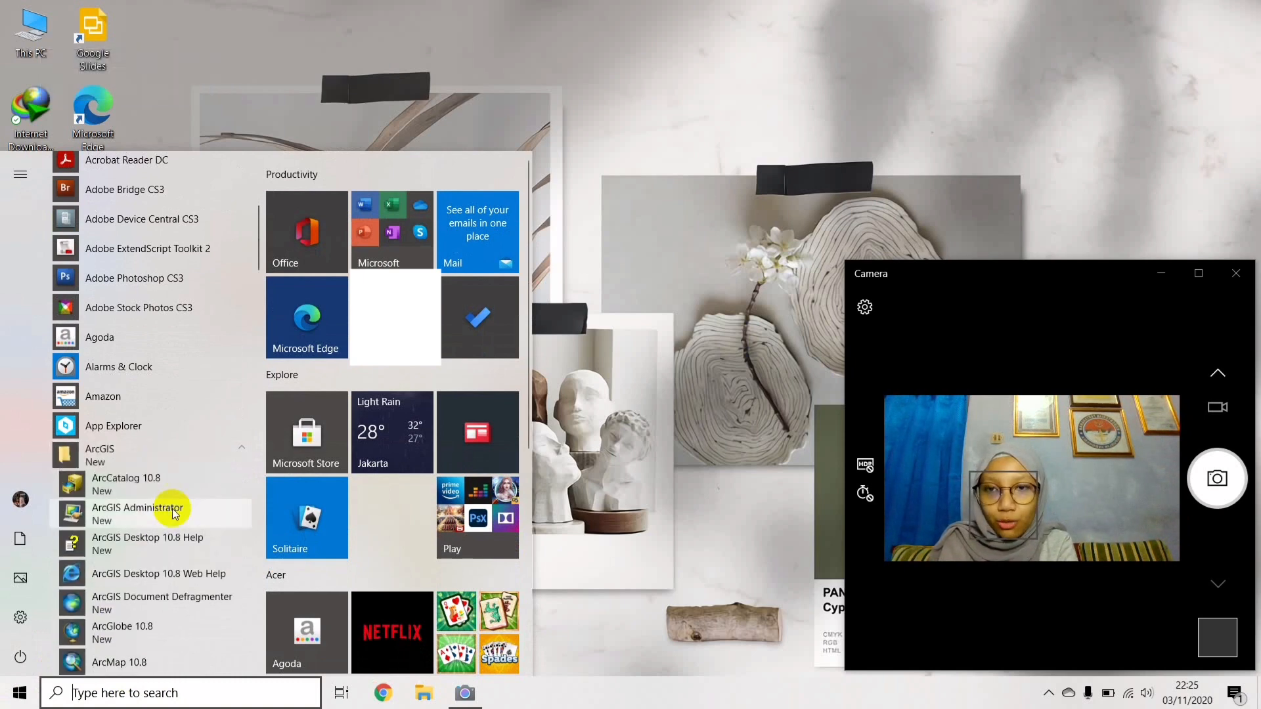
scroll(172, 508, "down", 6)
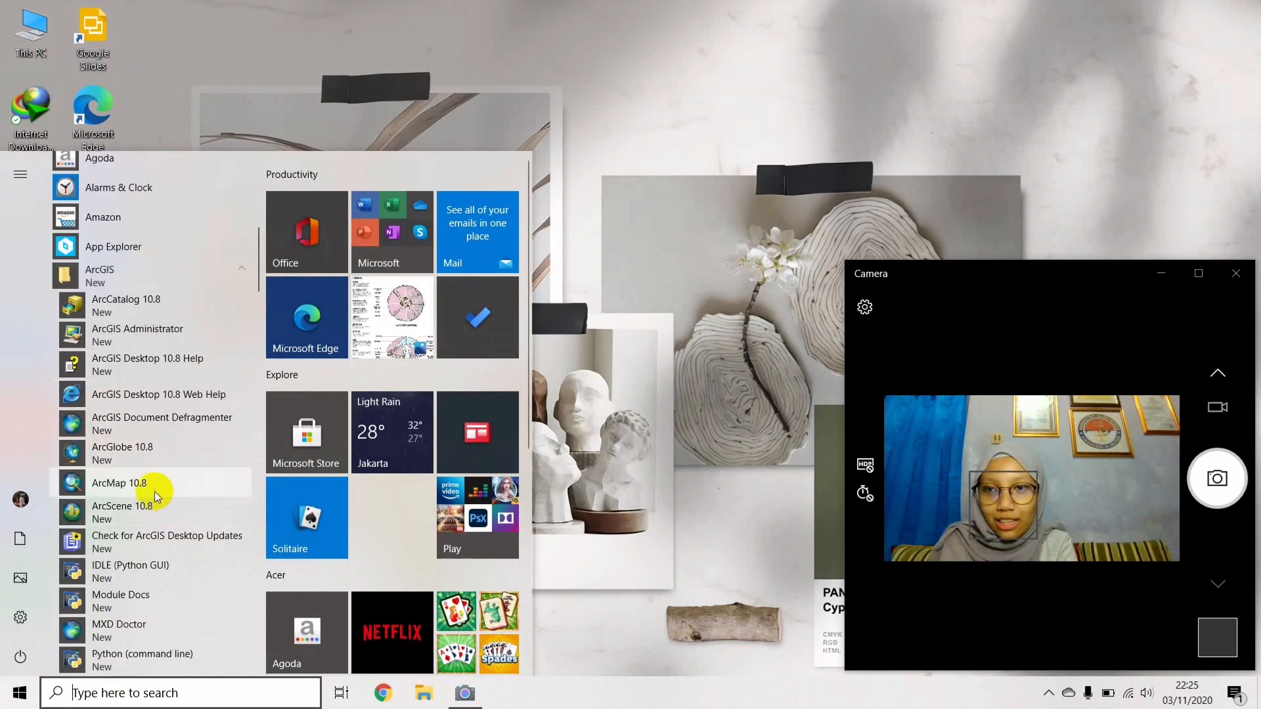
left_click(151, 489)
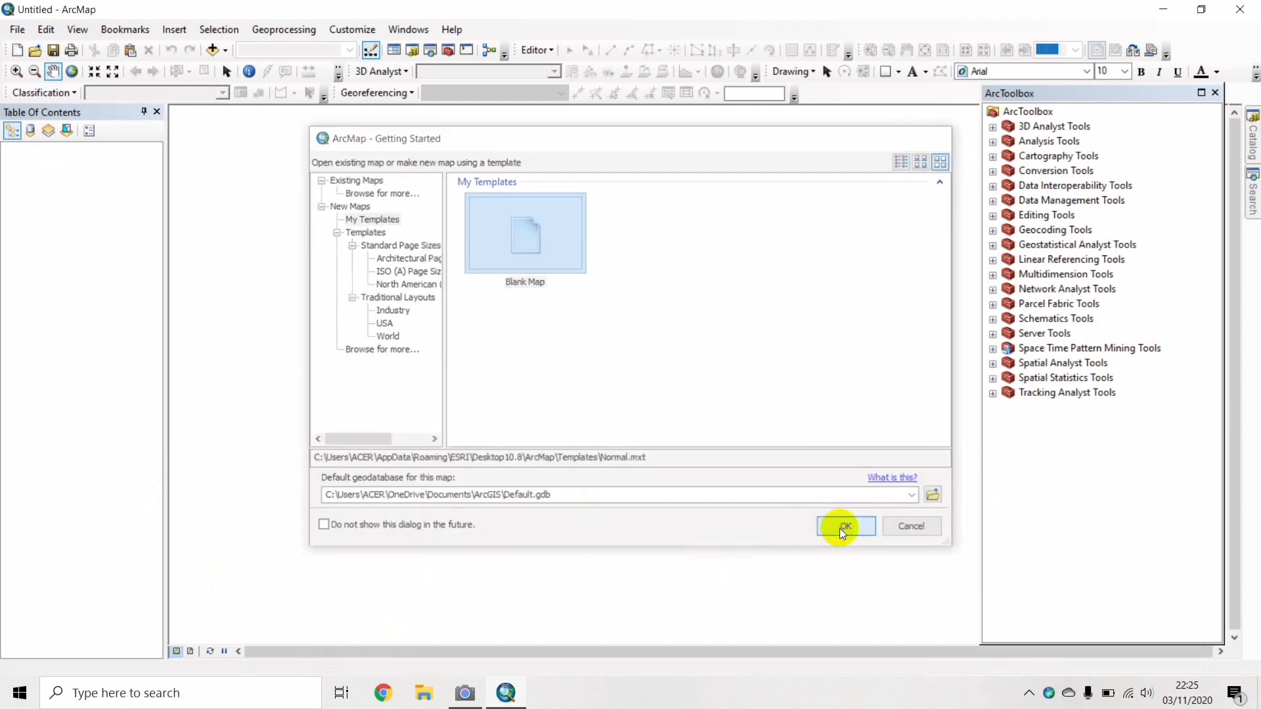
Dismiss Getting Started, close the camera window, and create a new Blank Map document.
left_click(839, 528)
left_click(464, 693)
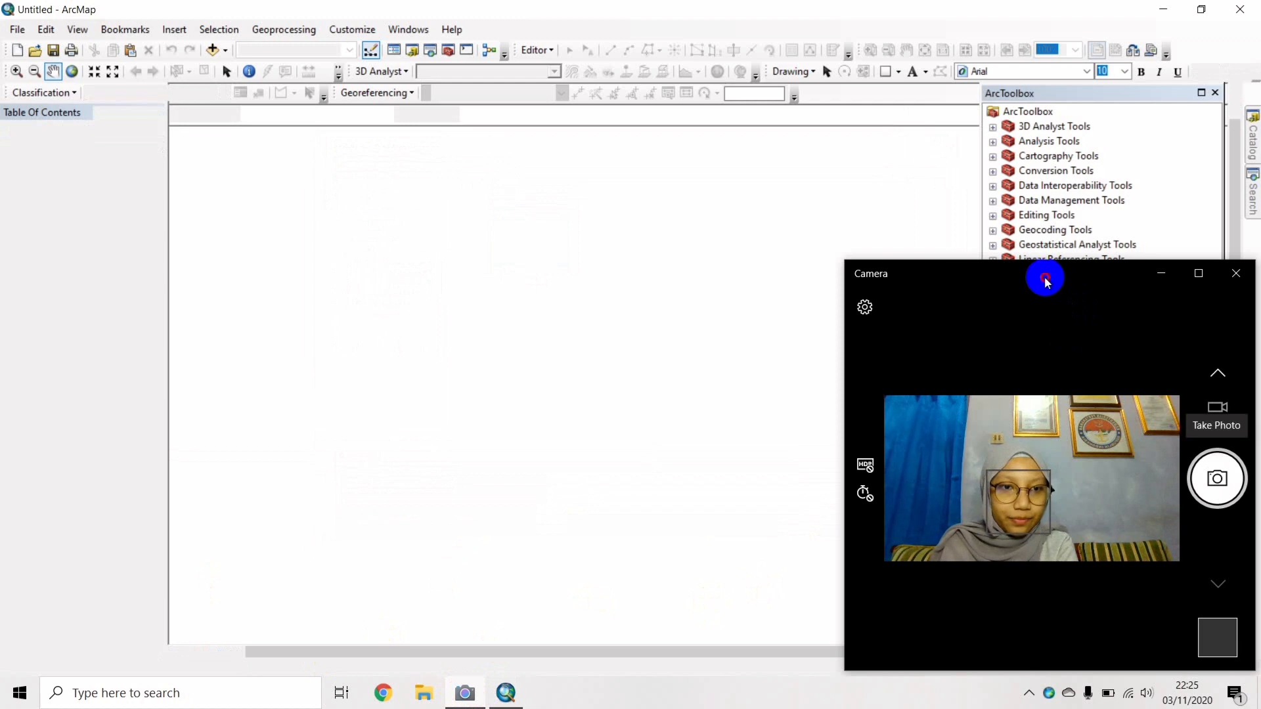
mouse_move(1046, 277)
left_mouse_down()
mouse_move(1165, 377)
mouse_move(1202, 388)
left_mouse_up()
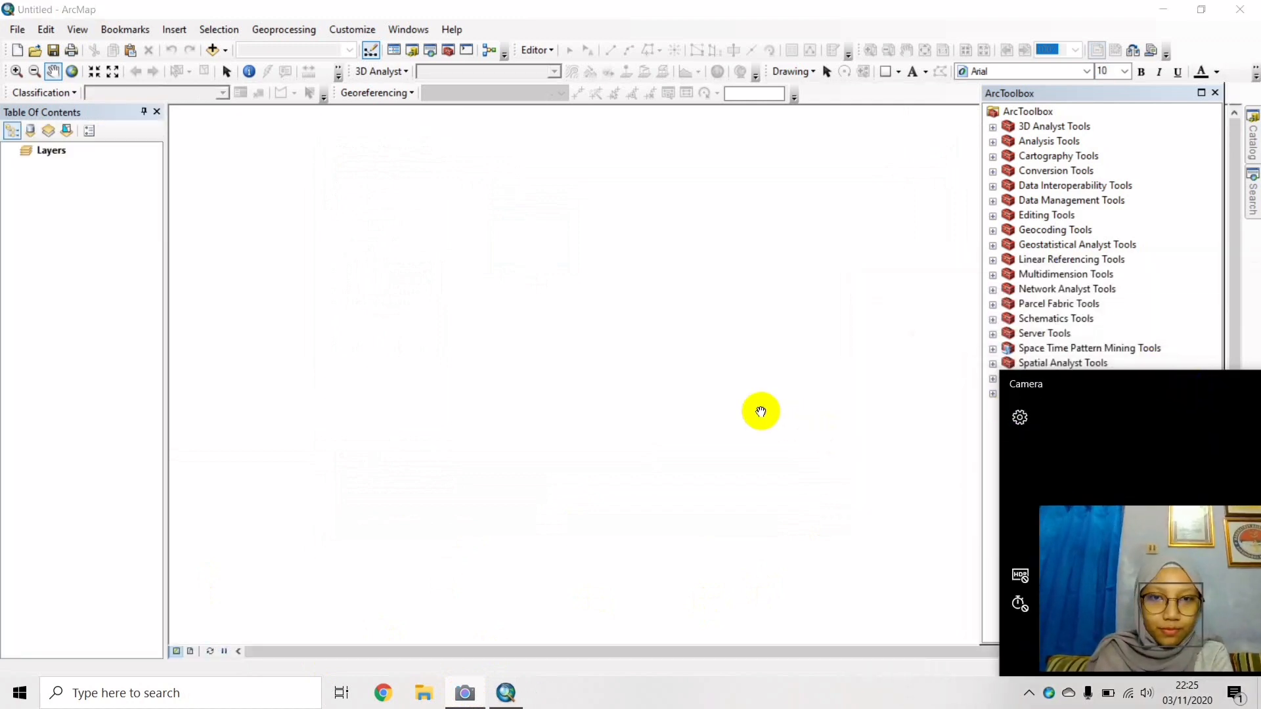
left_click(755, 411)
mouse_move(464, 696)
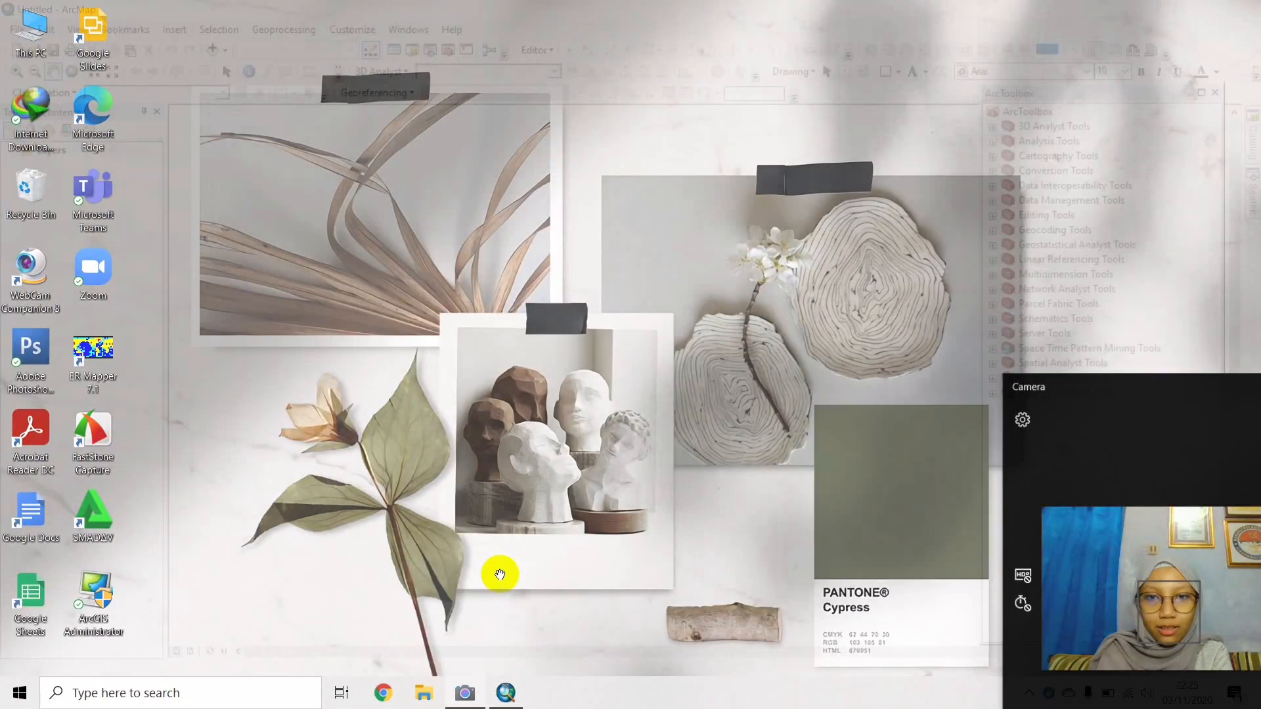
left_click(500, 575)
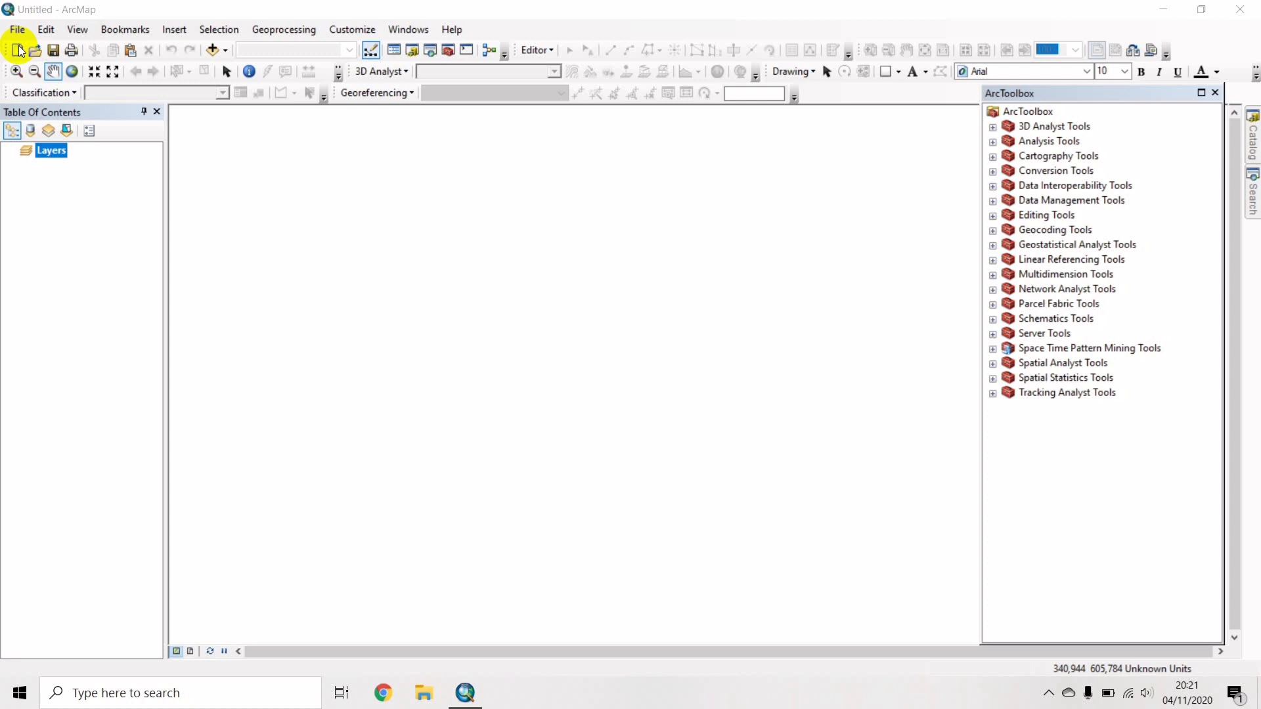
left_click(16, 53)
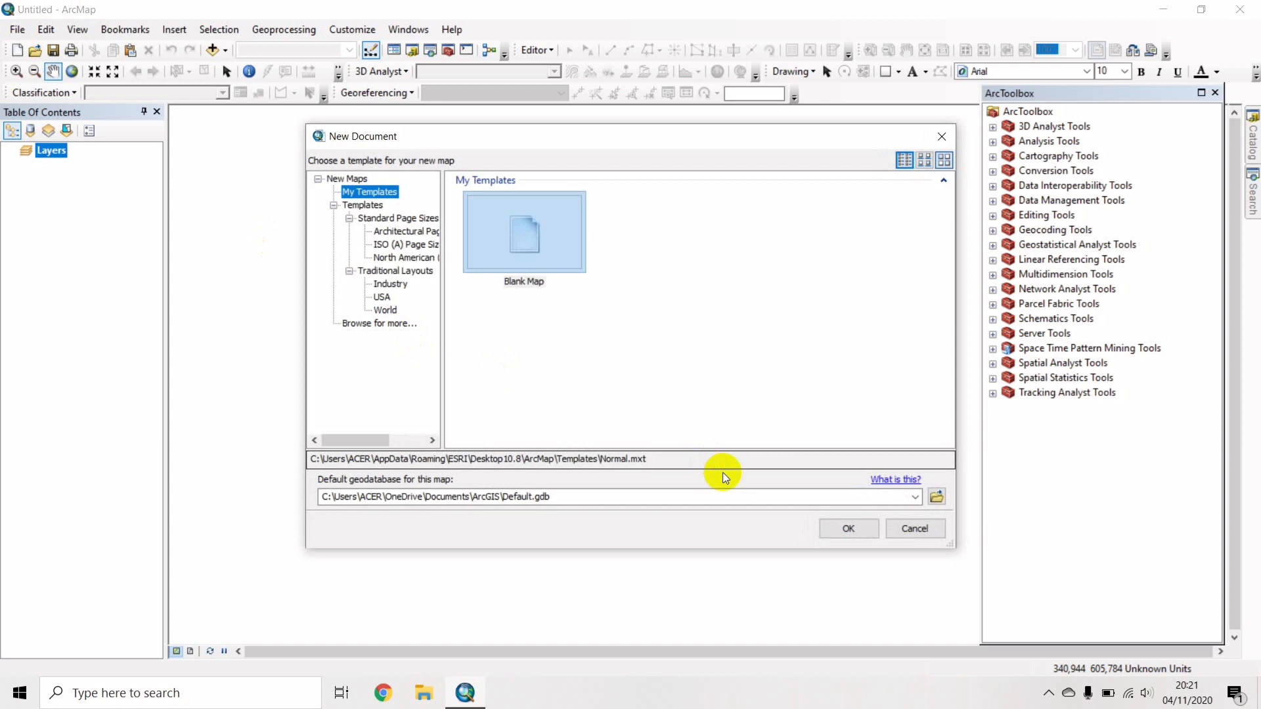
left_click(838, 524)
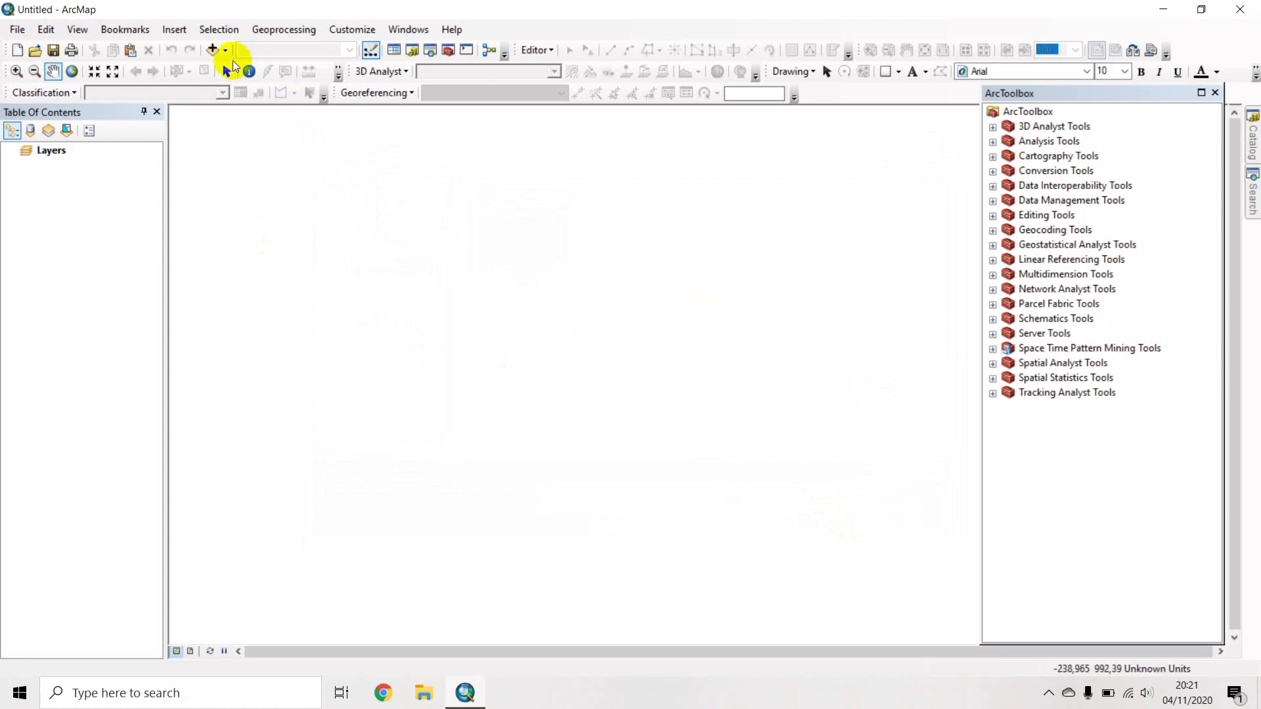
Add the ASTGTM2_S04E135_dem.tif raster to the map and pan it left.
left_click(214, 51)
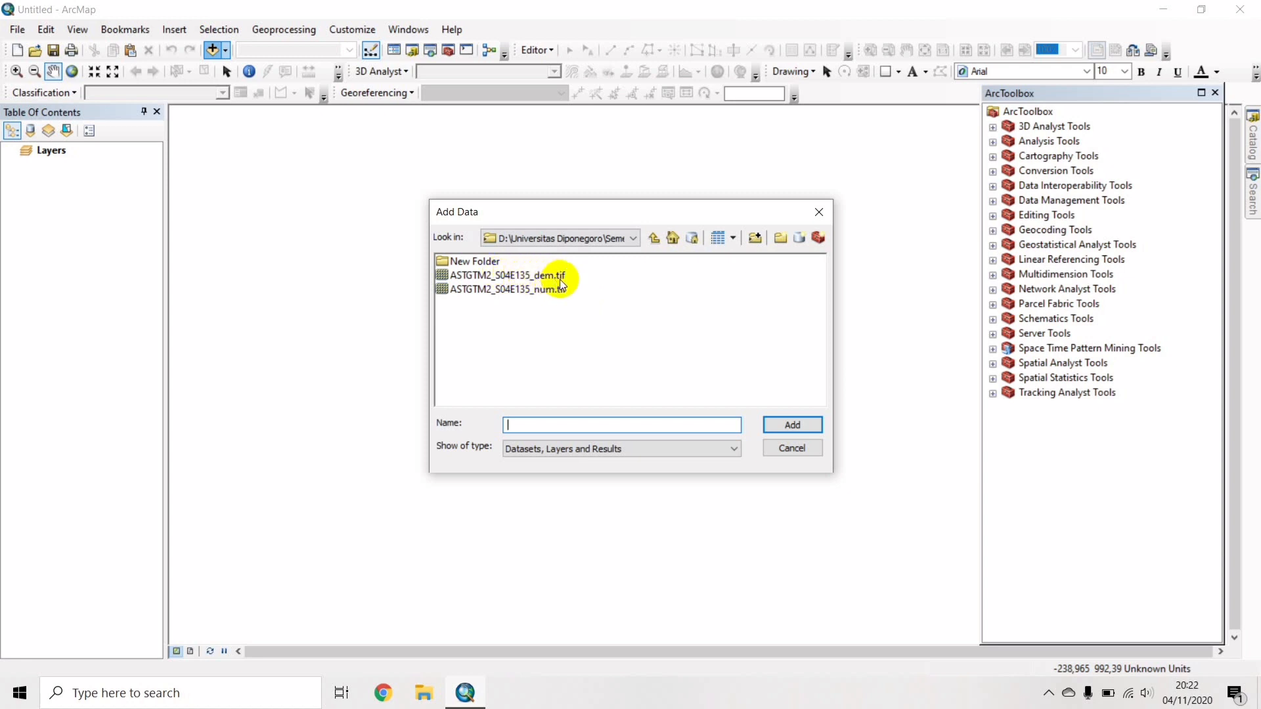
left_click(559, 278)
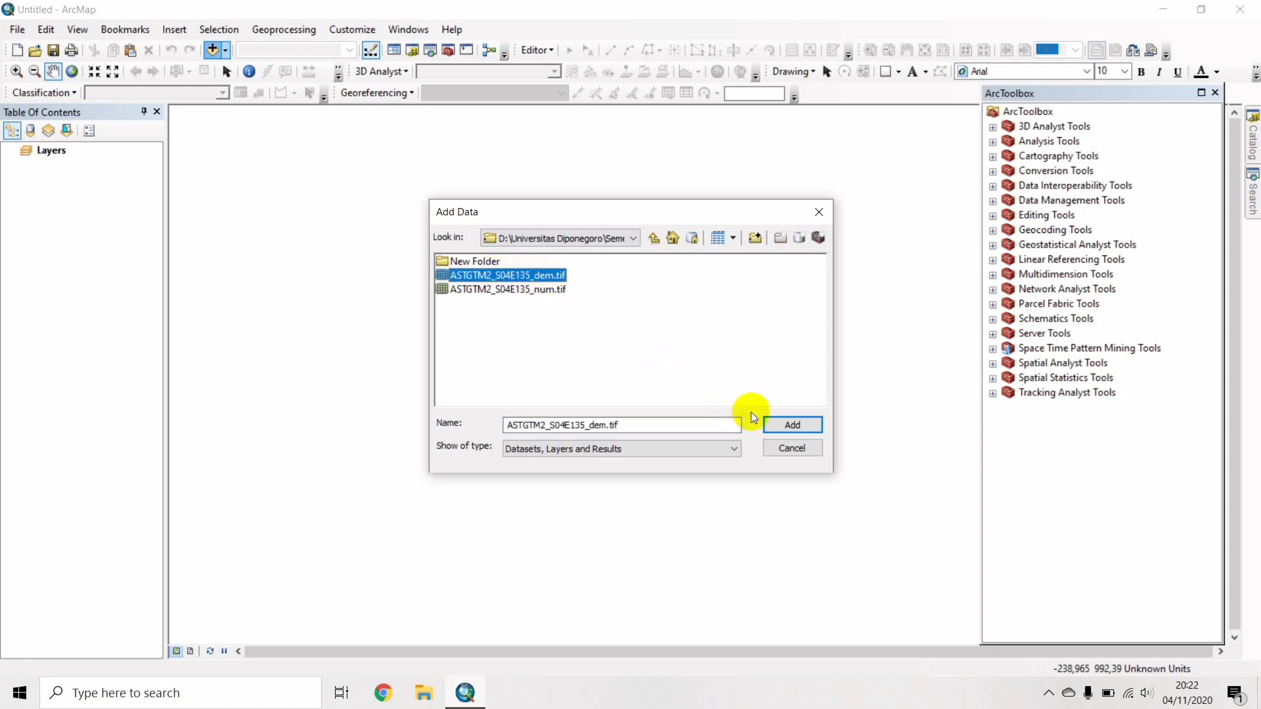
left_click(790, 429)
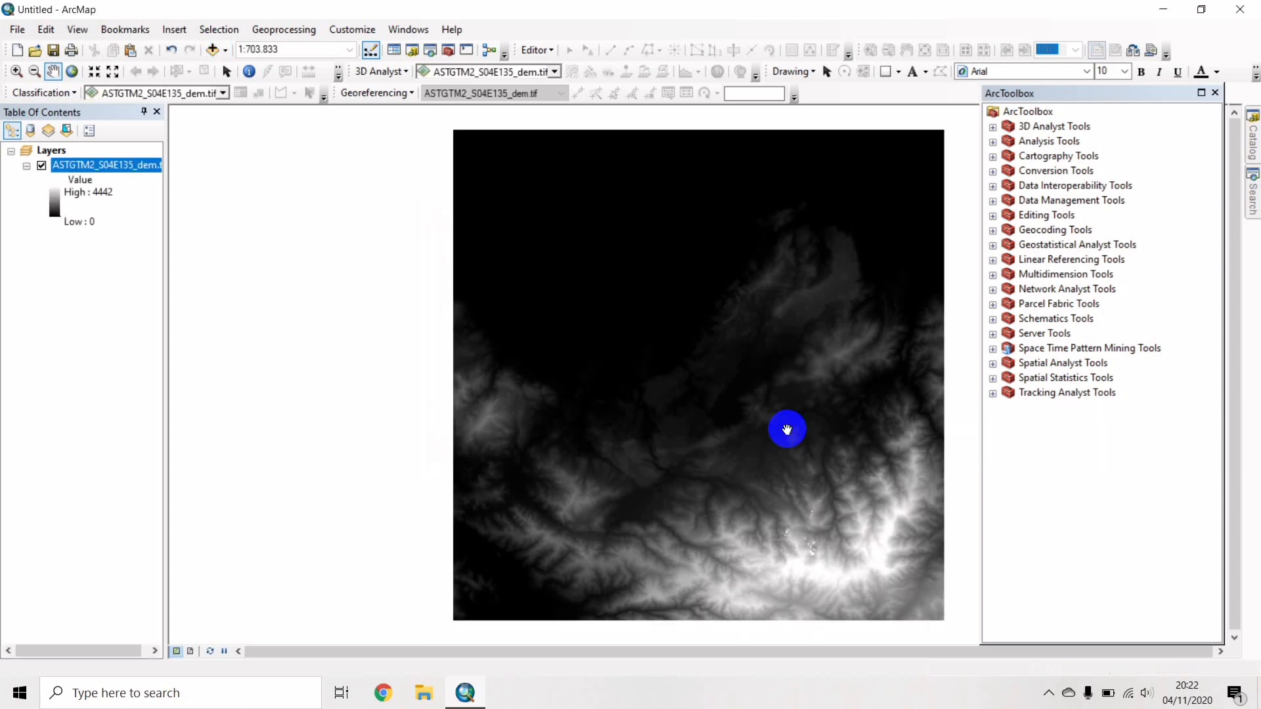
left_click_drag(787, 430, 672, 426)
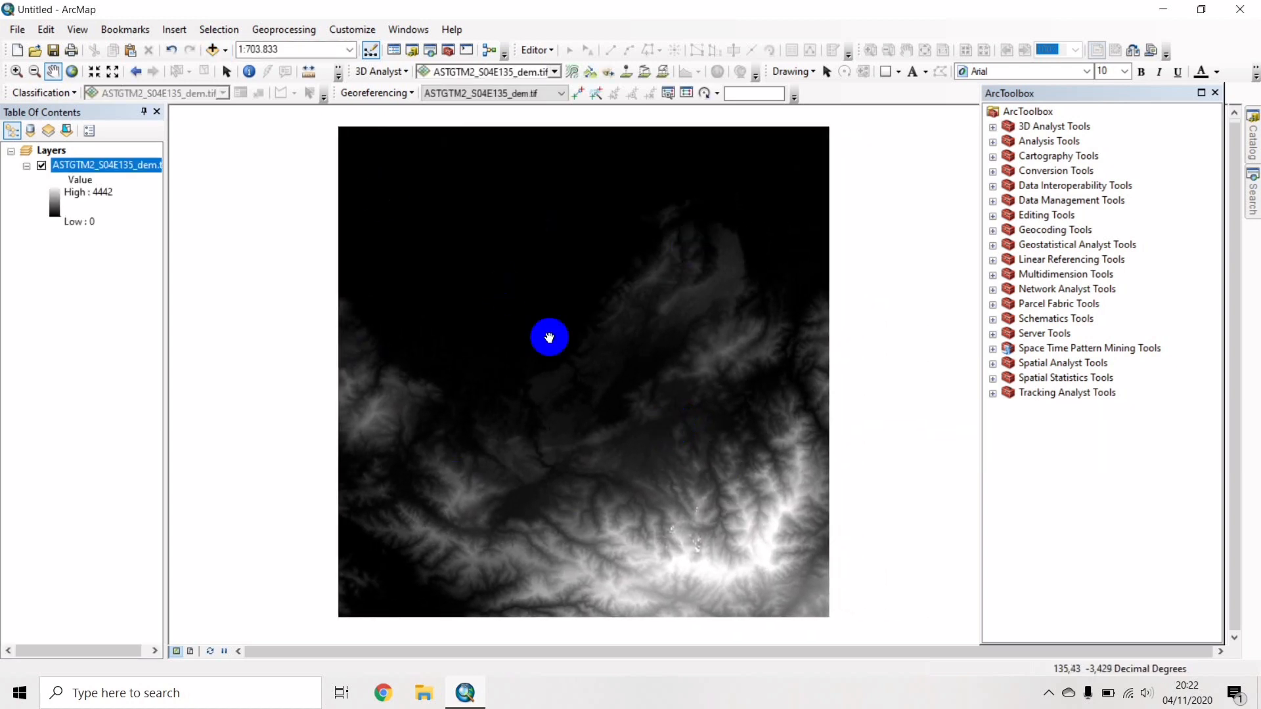
Classify the DEM symbology into five ranges using the green-yellow-red colour ramp.
right_click(108, 163)
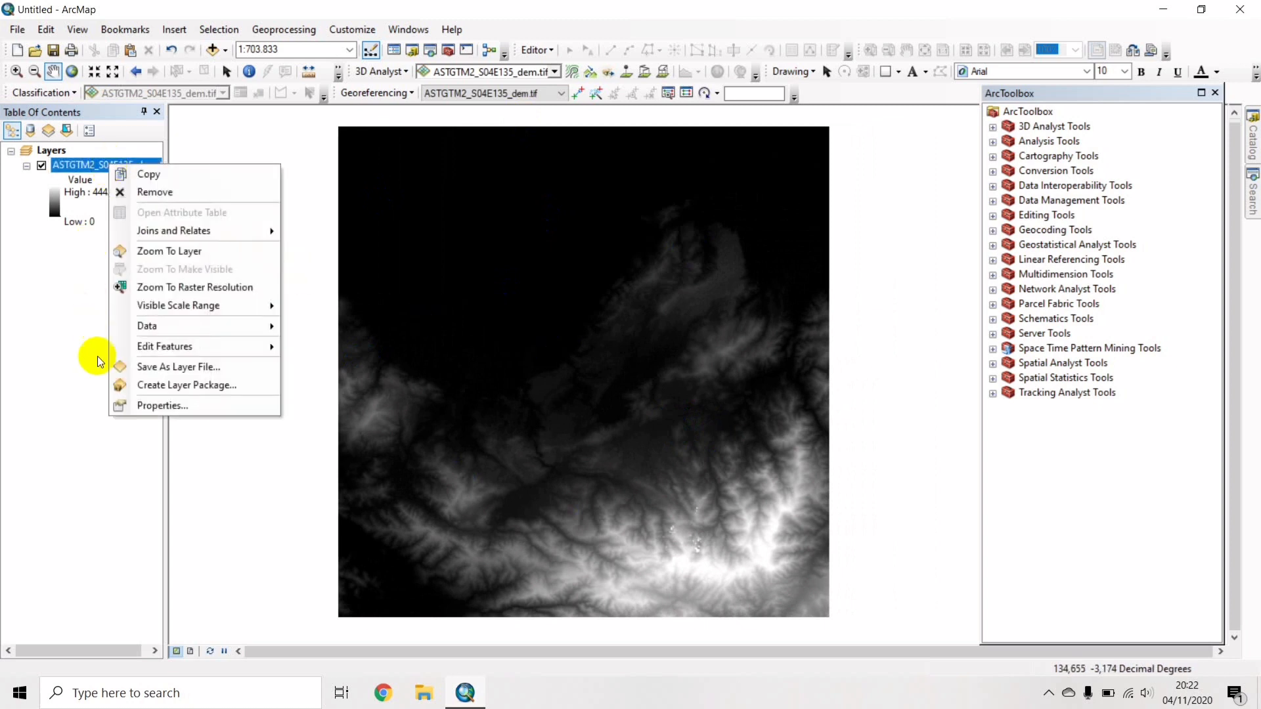
left_click(132, 404)
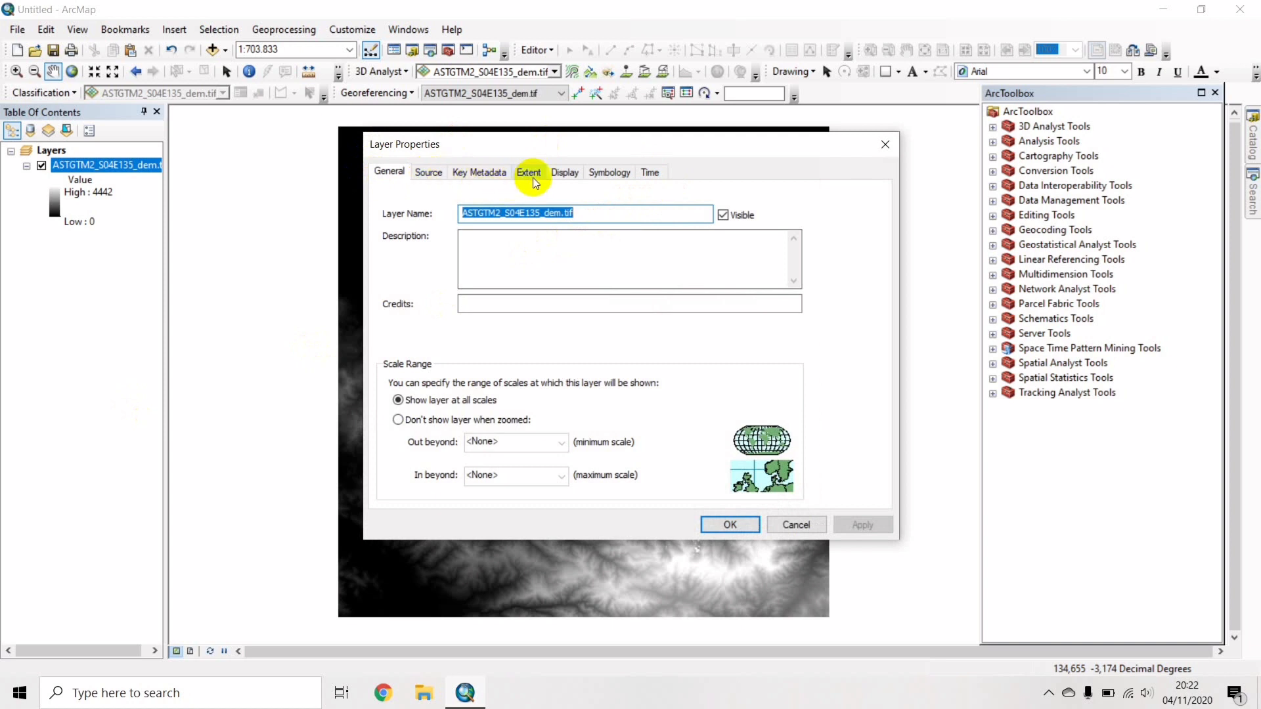
left_click(616, 174)
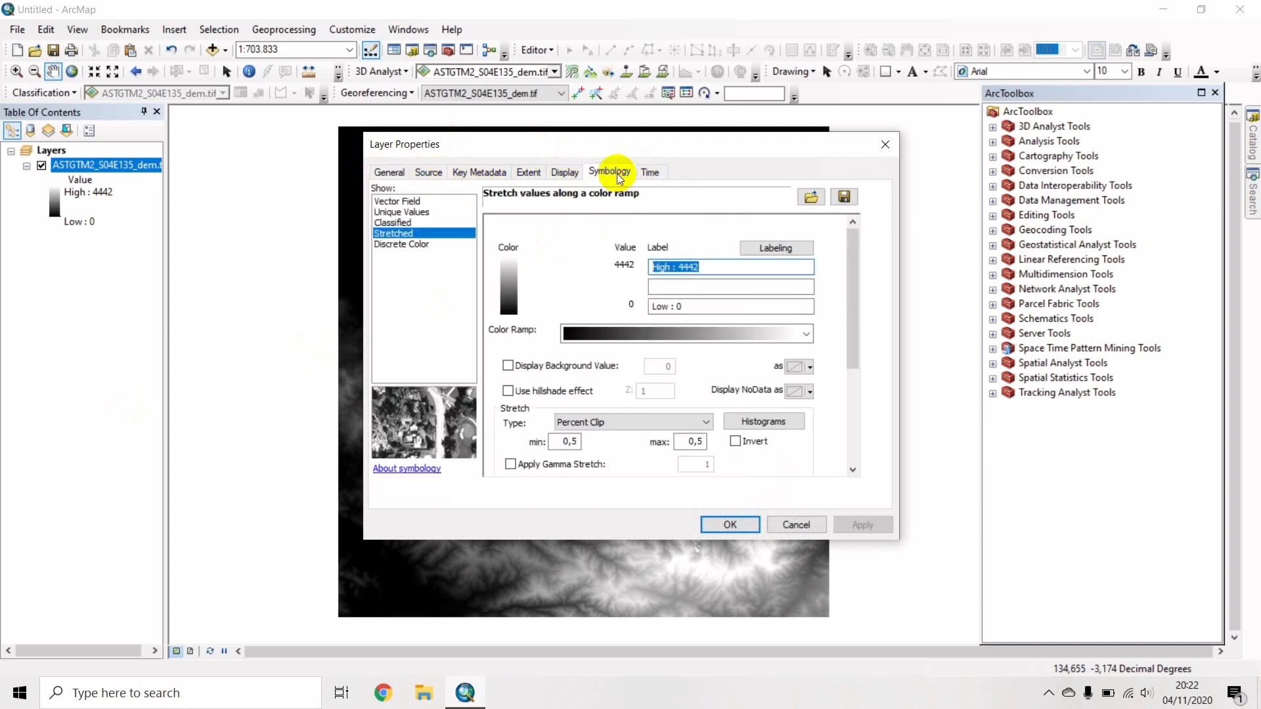
left_click(395, 224)
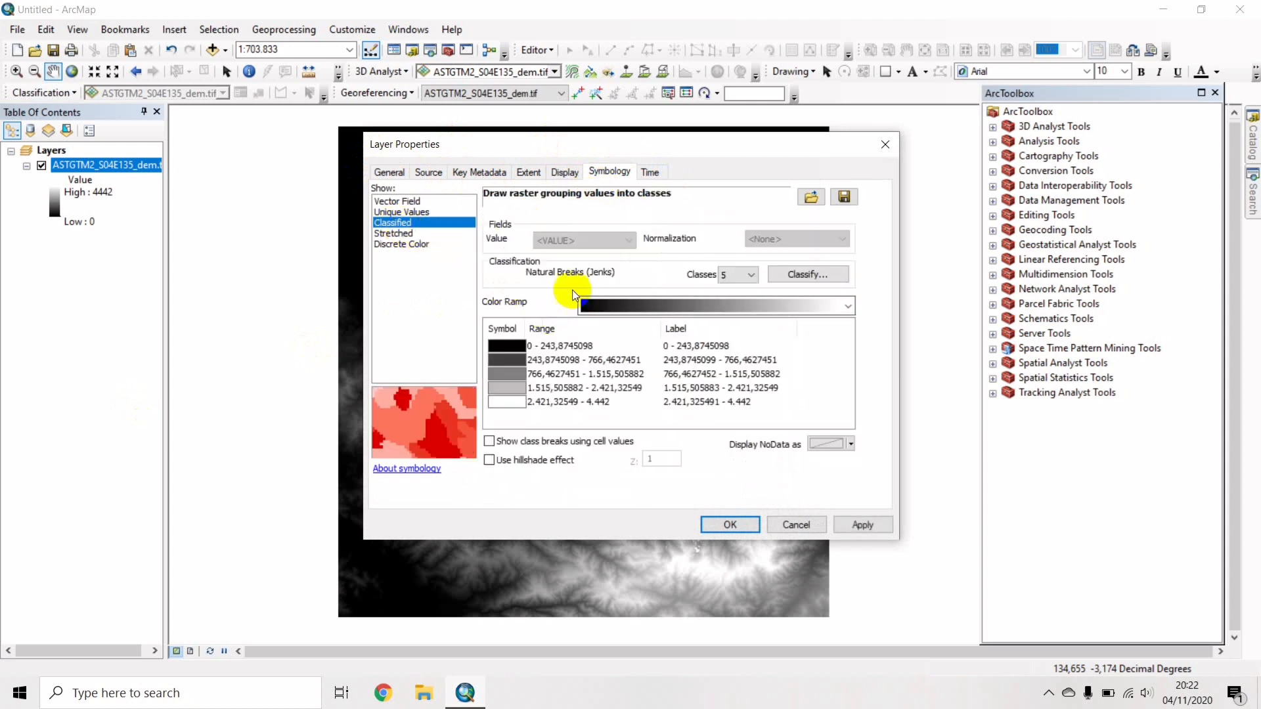
left_click(623, 307)
scroll(624, 309, "down", 3)
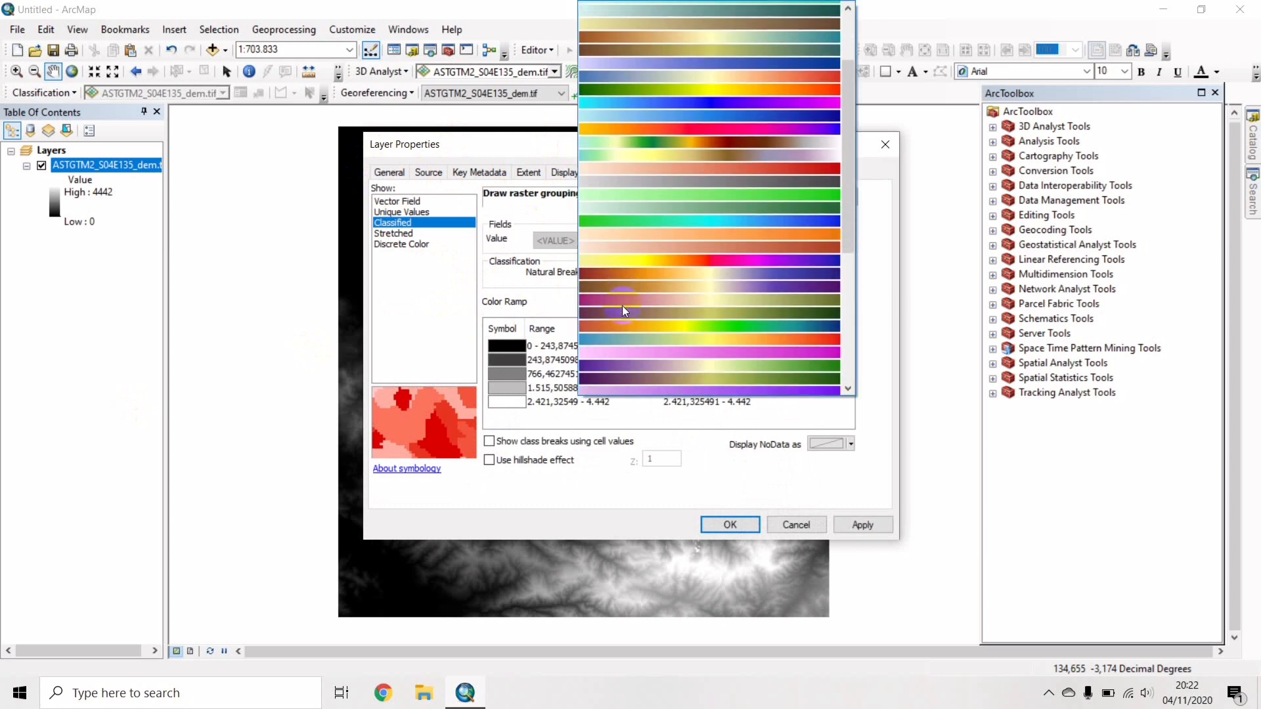
scroll(621, 305, "down", 3)
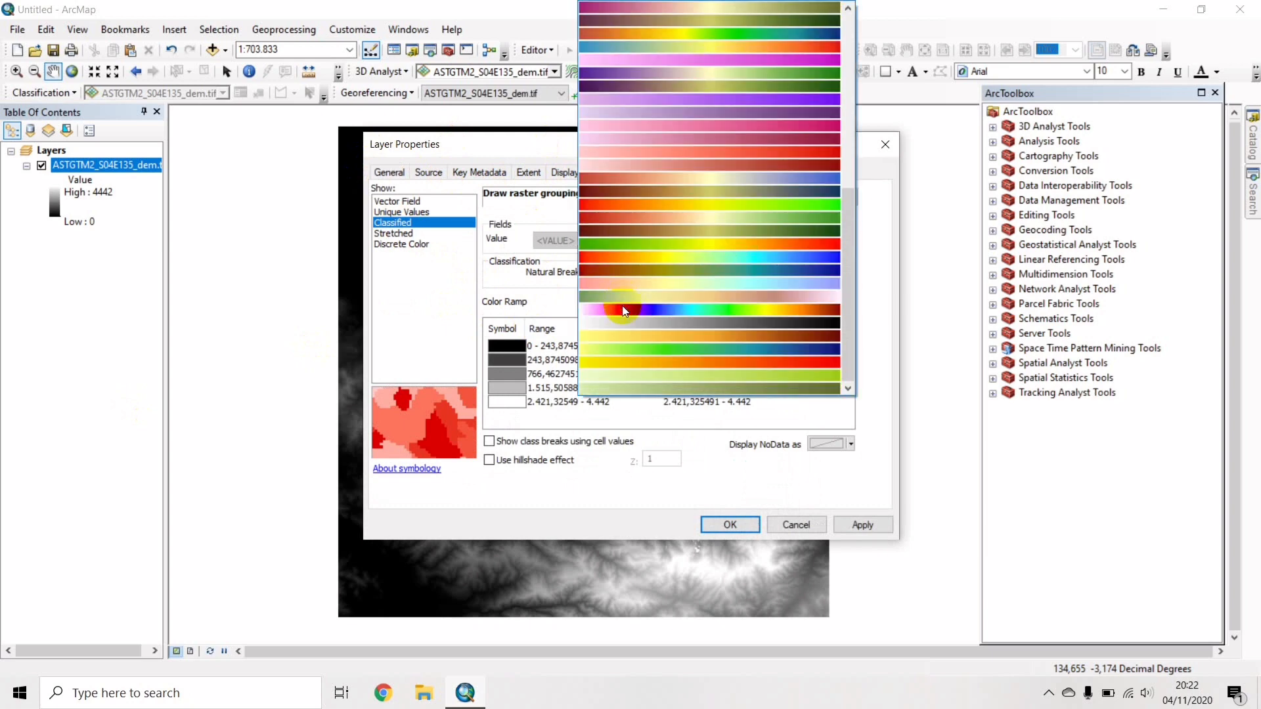
left_click(637, 243)
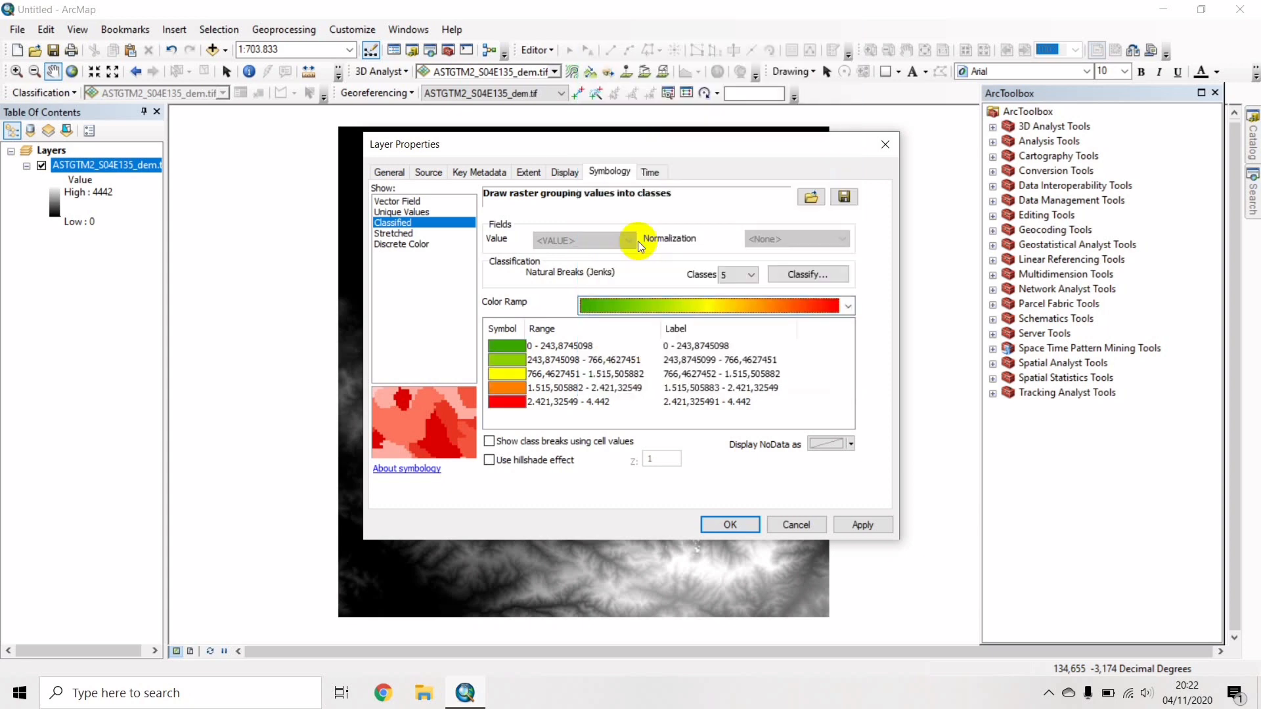
left_click(740, 524)
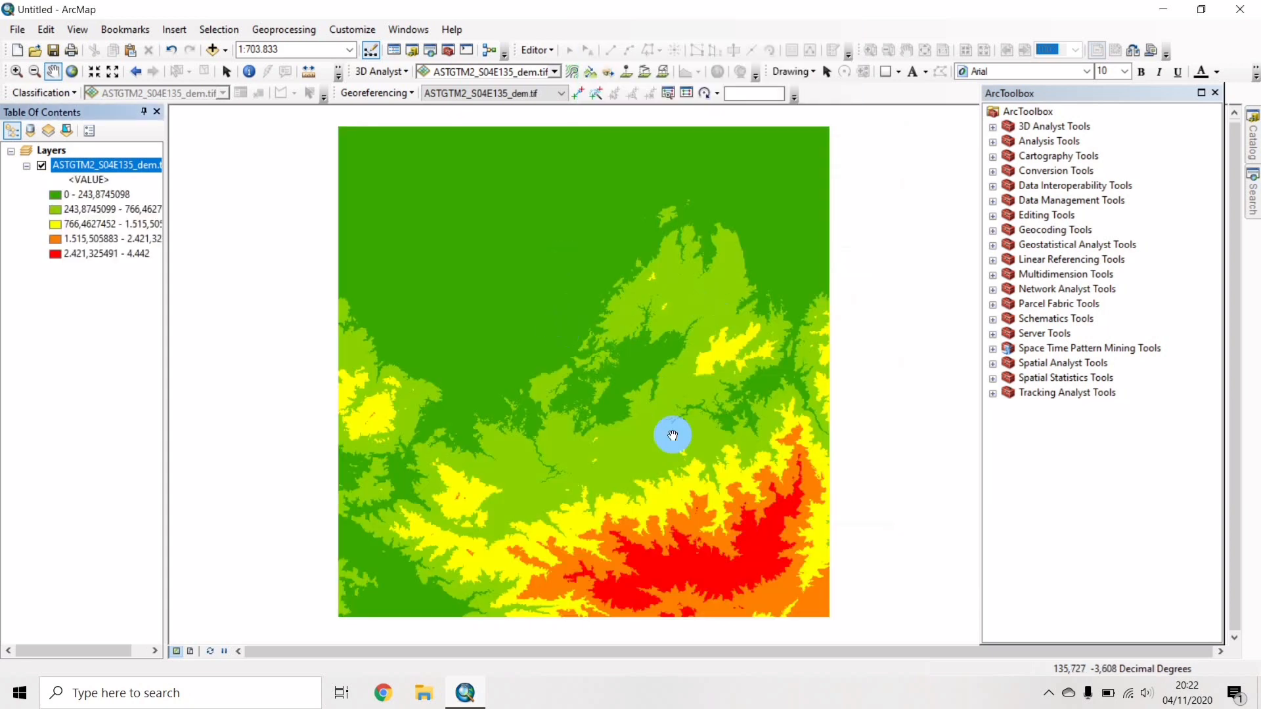
left_click_drag(595, 282, 584, 280)
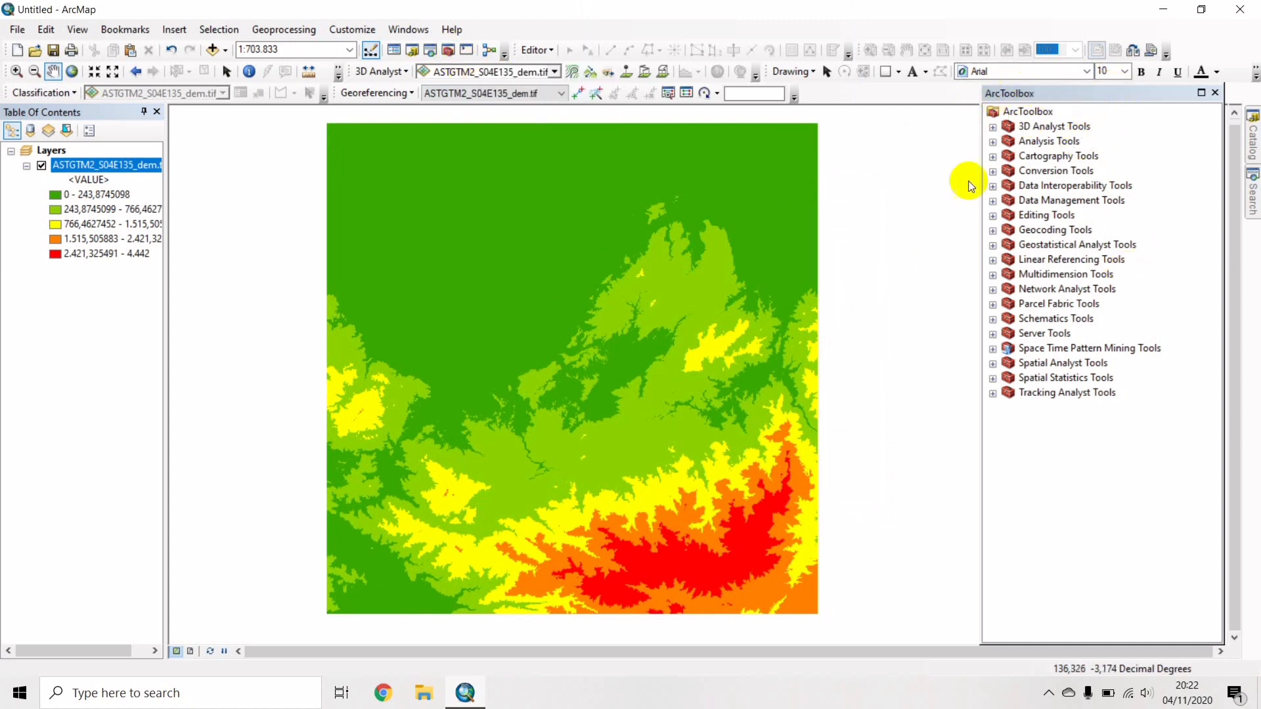
Run the Spatial Analyst Hillshade tool on the DEM to produce HillSha_tif8.
left_click(992, 365)
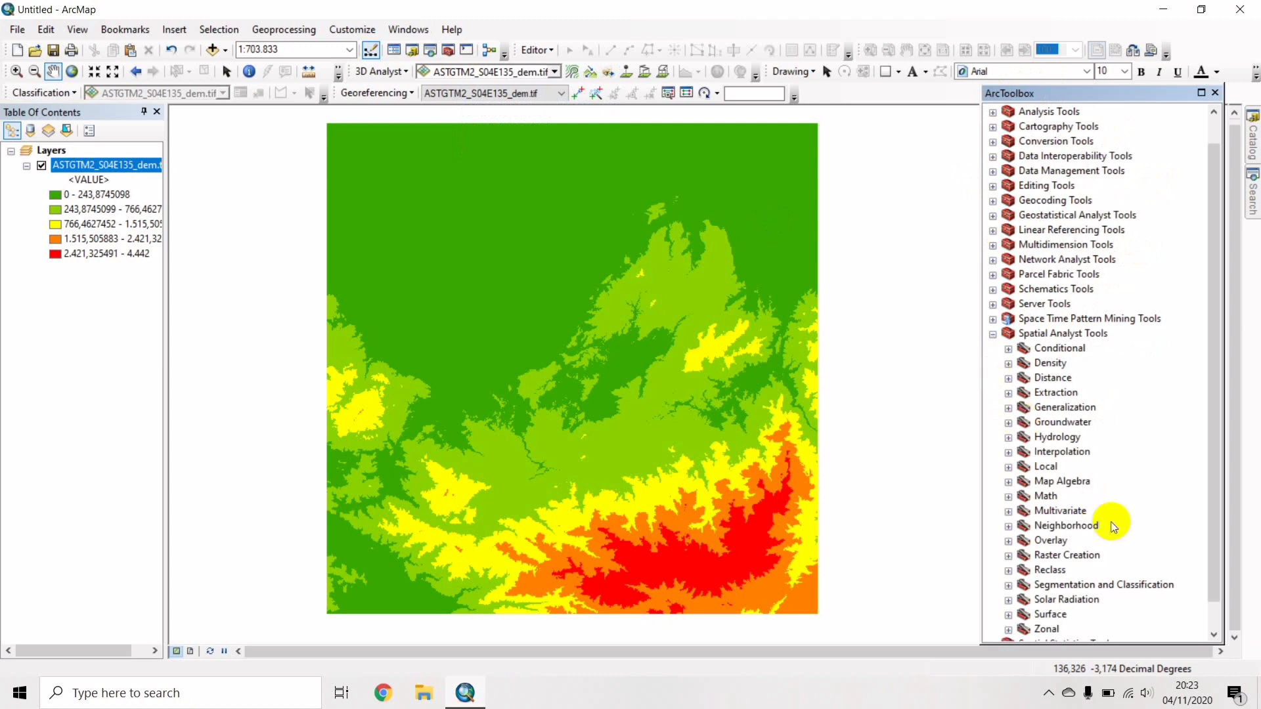
scroll(1113, 527, "down", 1)
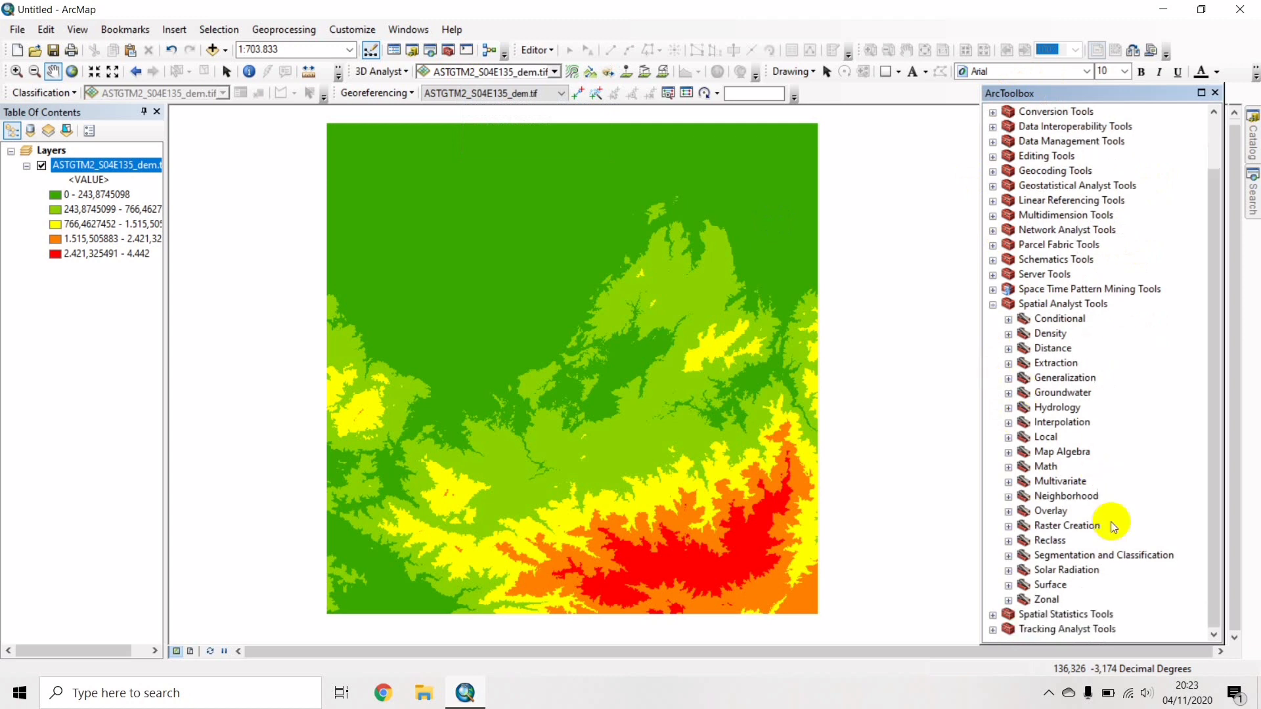
left_click(1008, 585)
scroll(1091, 535, "down", 1)
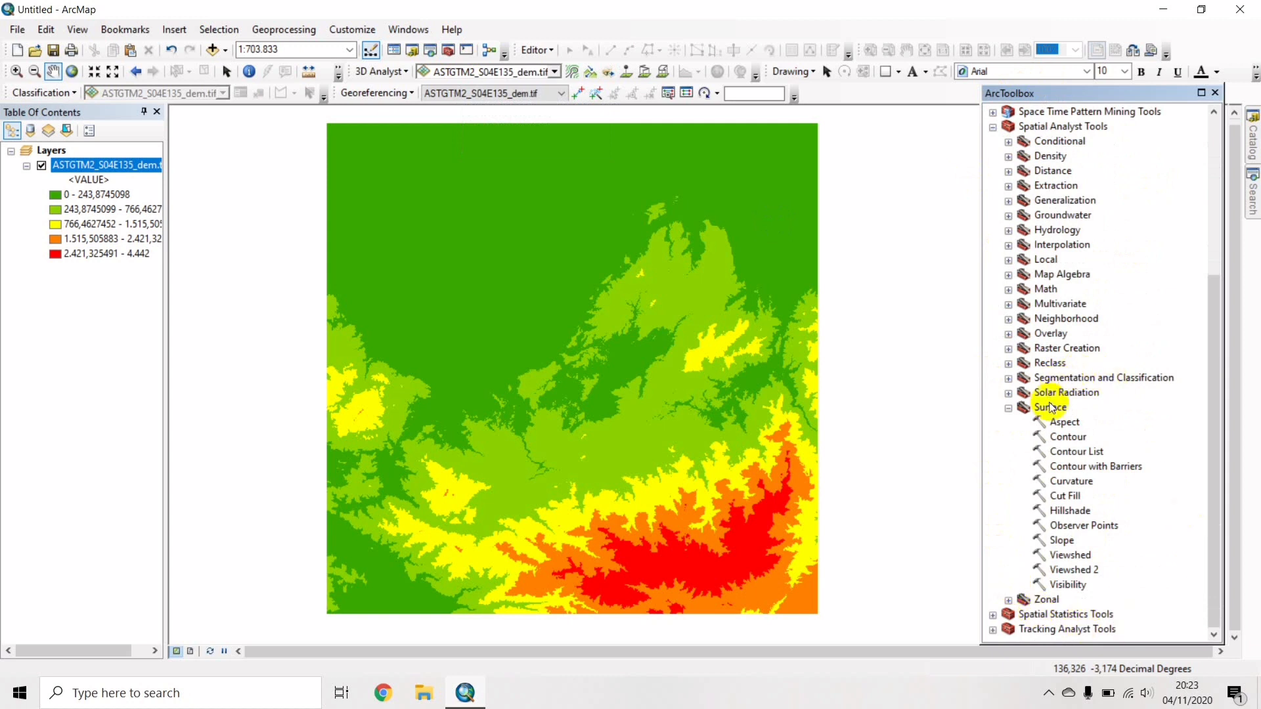
double_click(1059, 511)
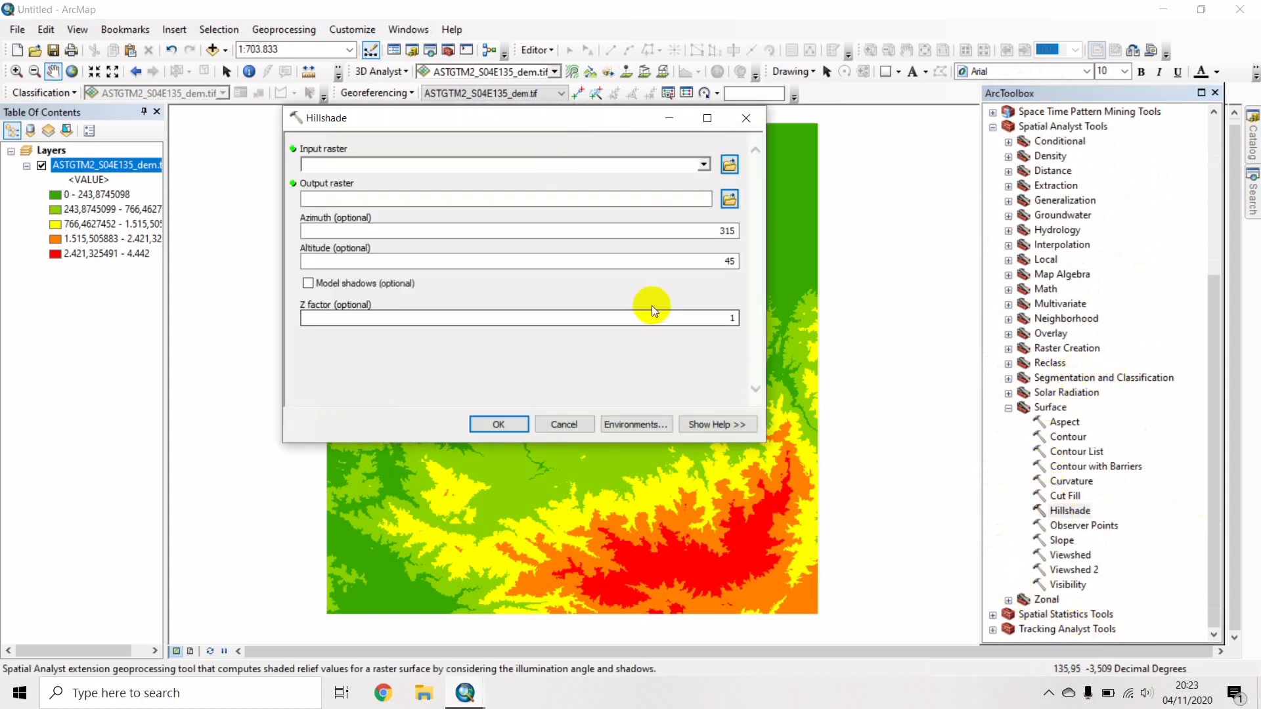
left_click(704, 165)
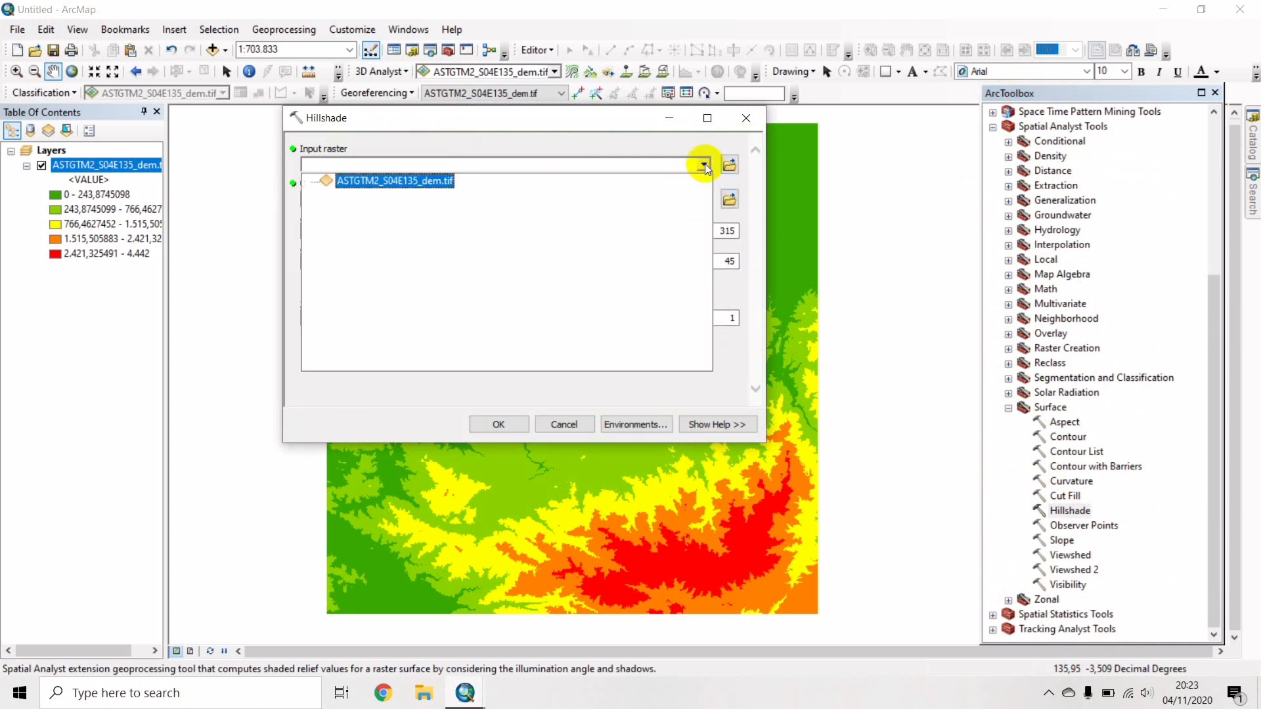
left_click(410, 181)
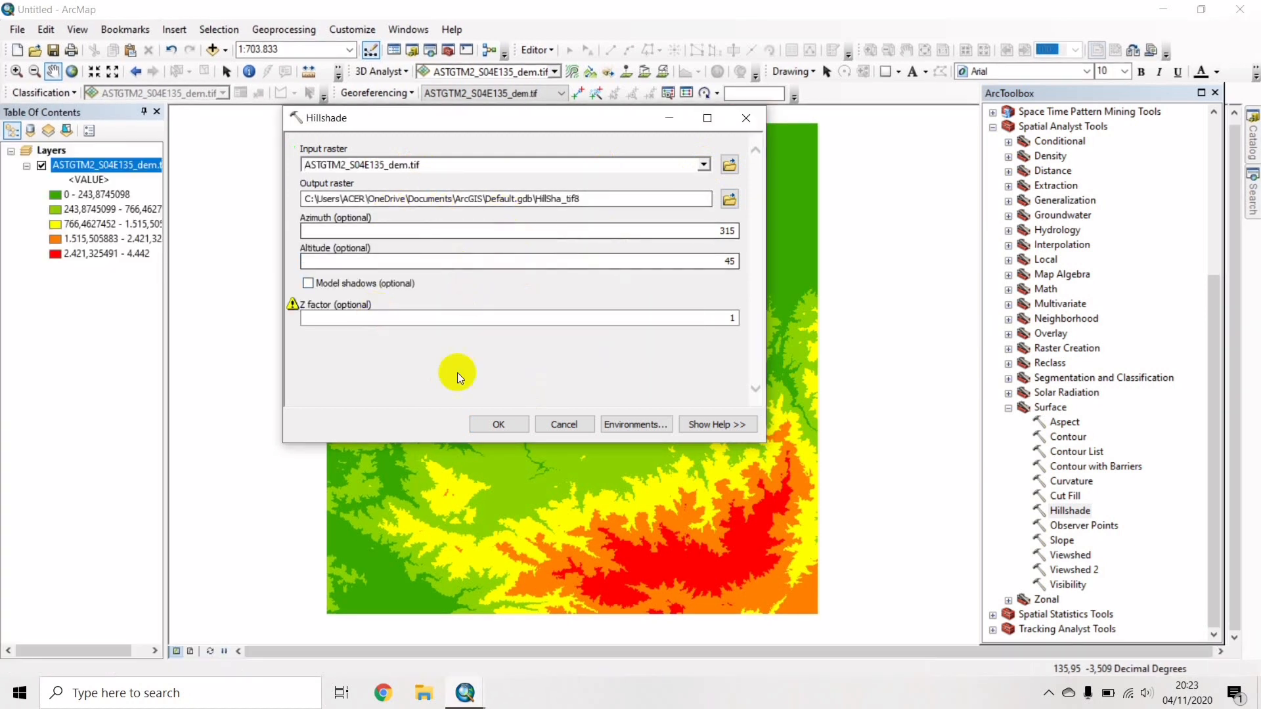
left_click(496, 426)
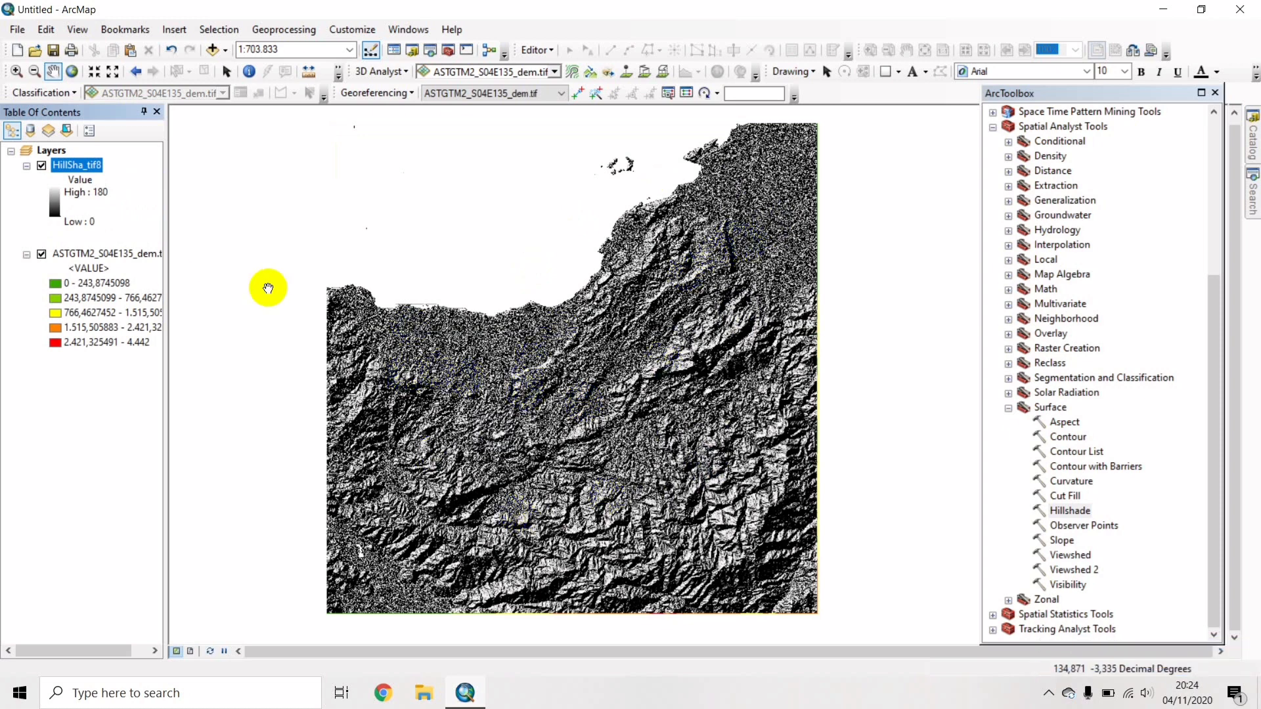
Move the DEM layer above HillSha_tif8 and give it 45% transparency.
left_click(101, 253)
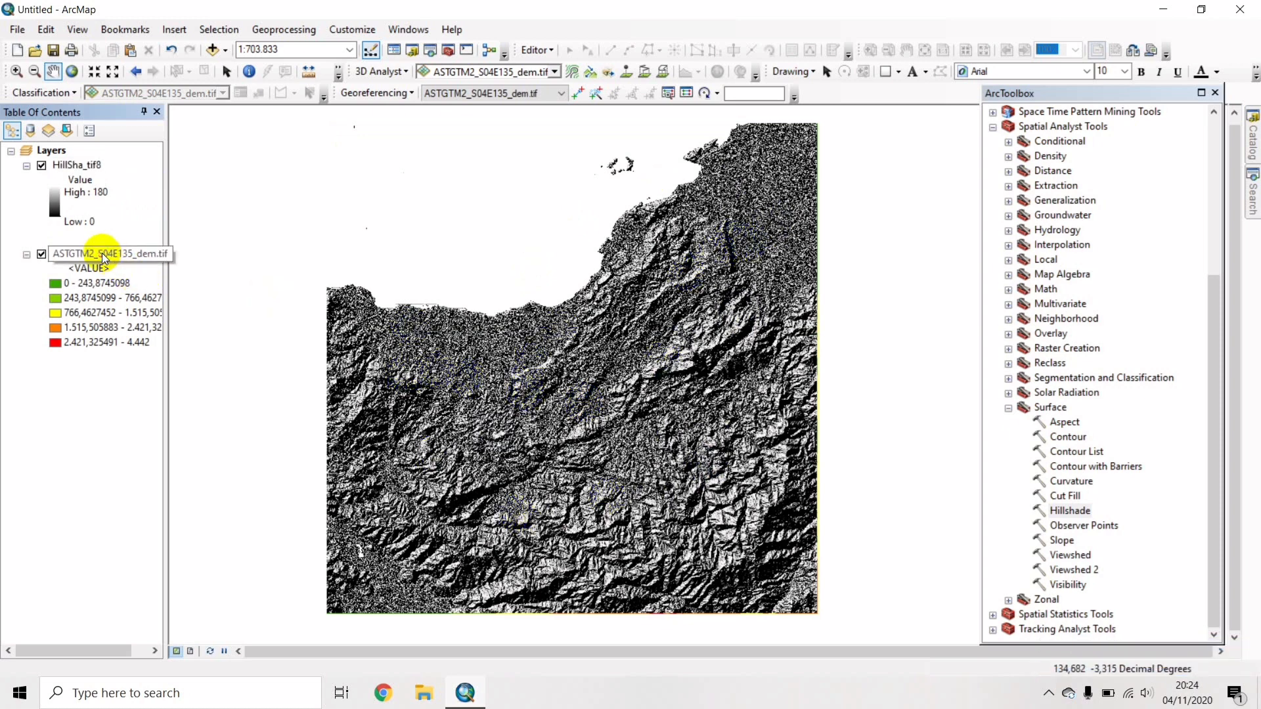
left_click_drag(101, 254, 98, 152)
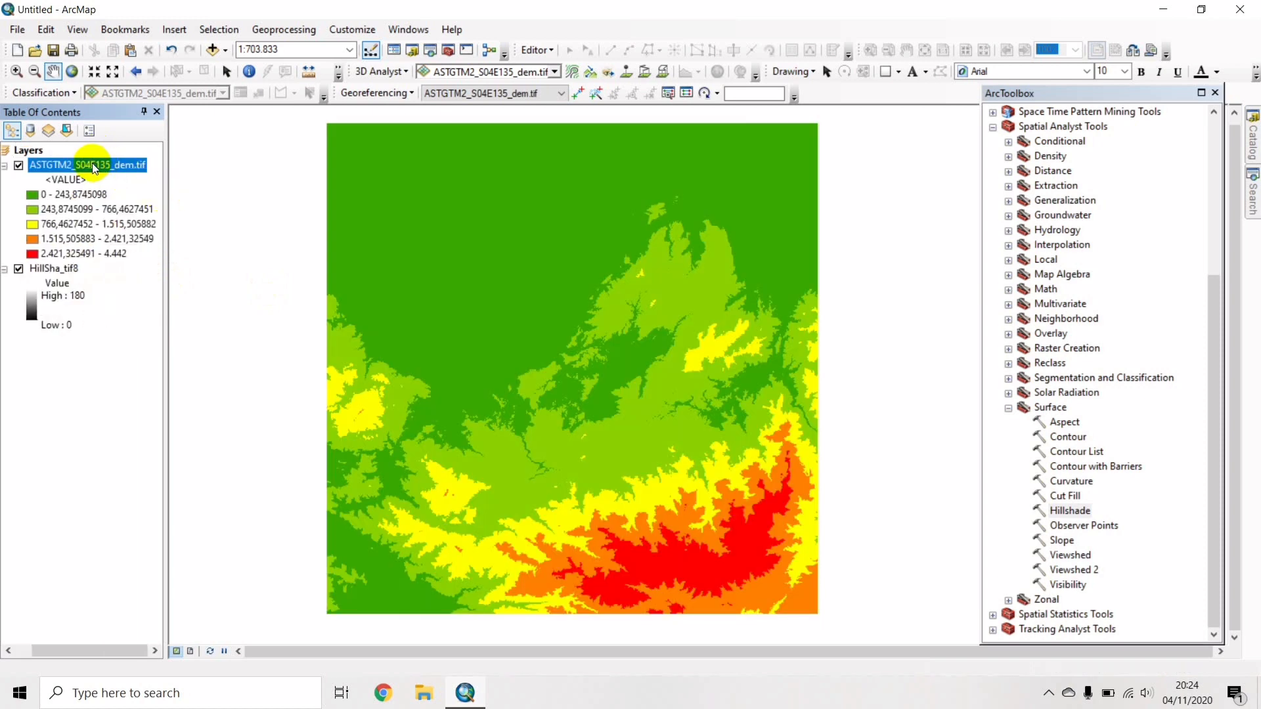
right_click(92, 166)
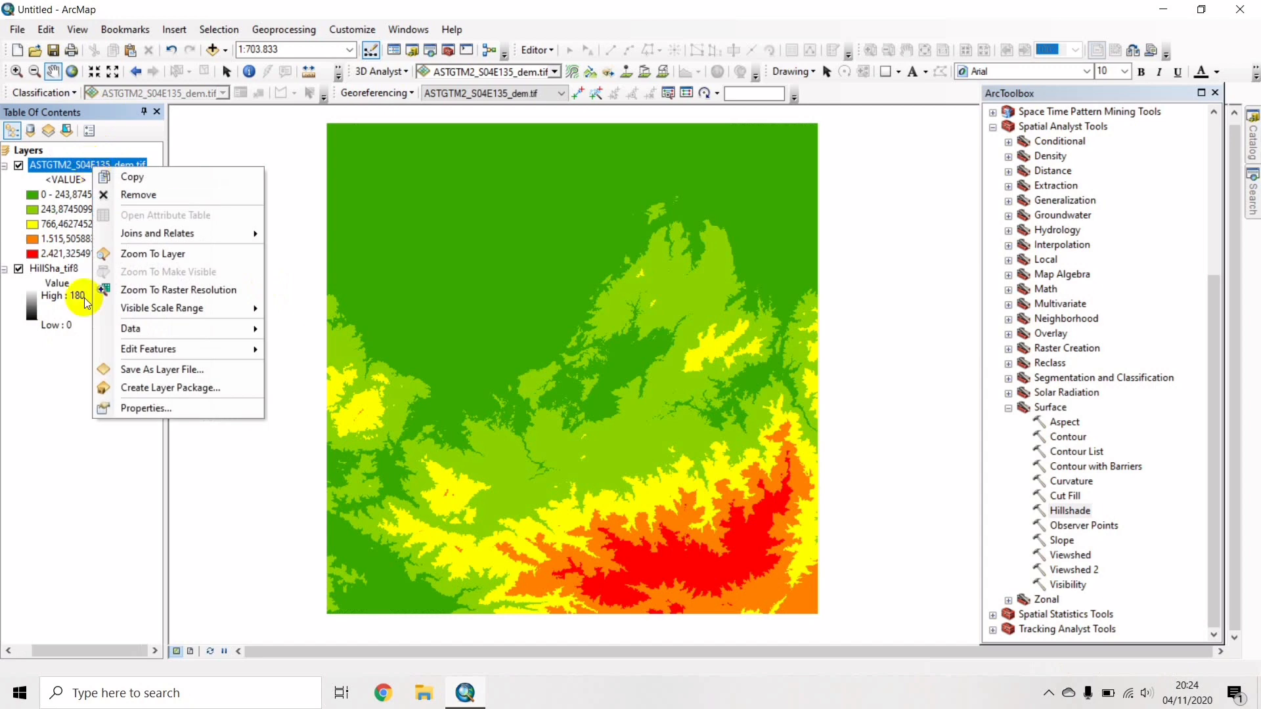
left_click(120, 413)
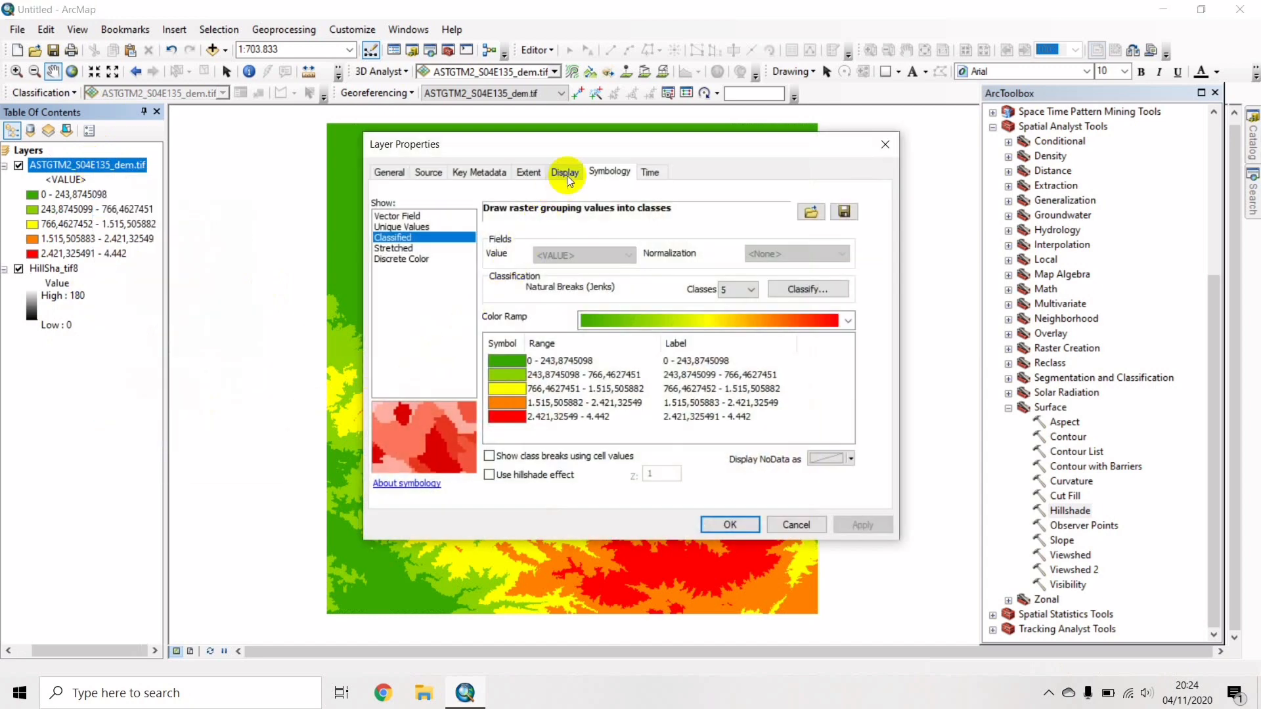
left_click(568, 177)
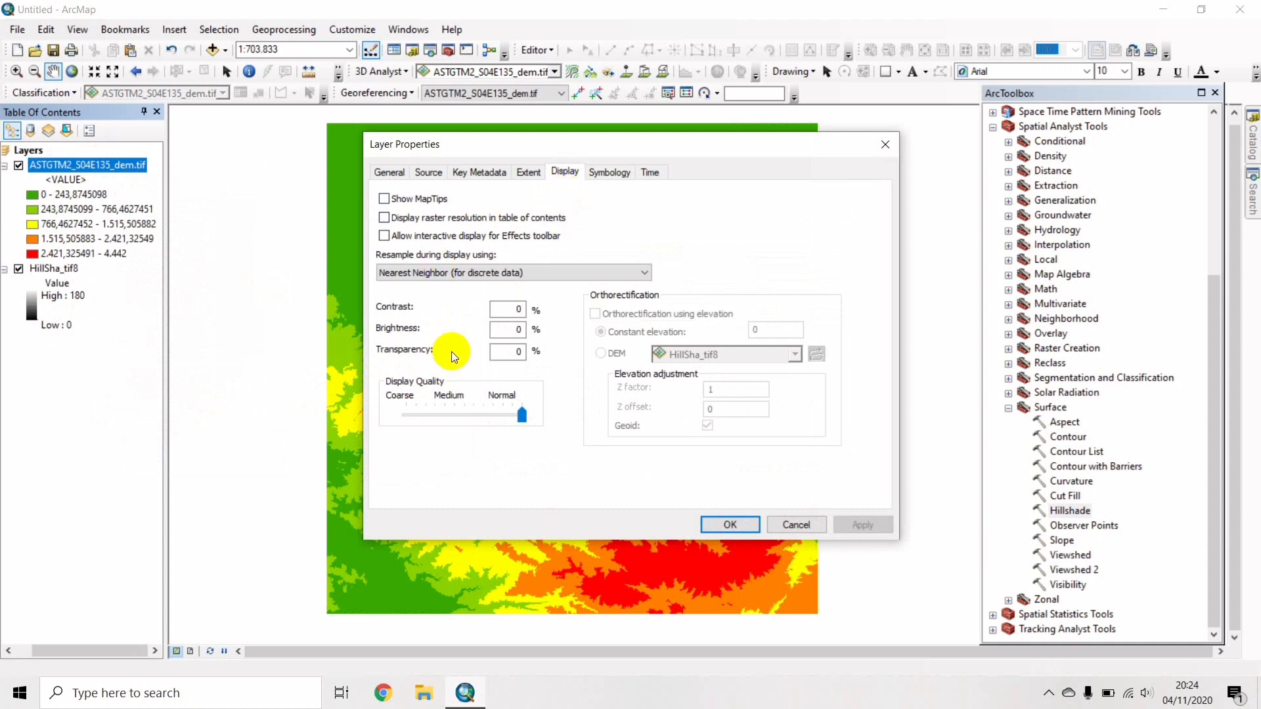
left_click(522, 353)
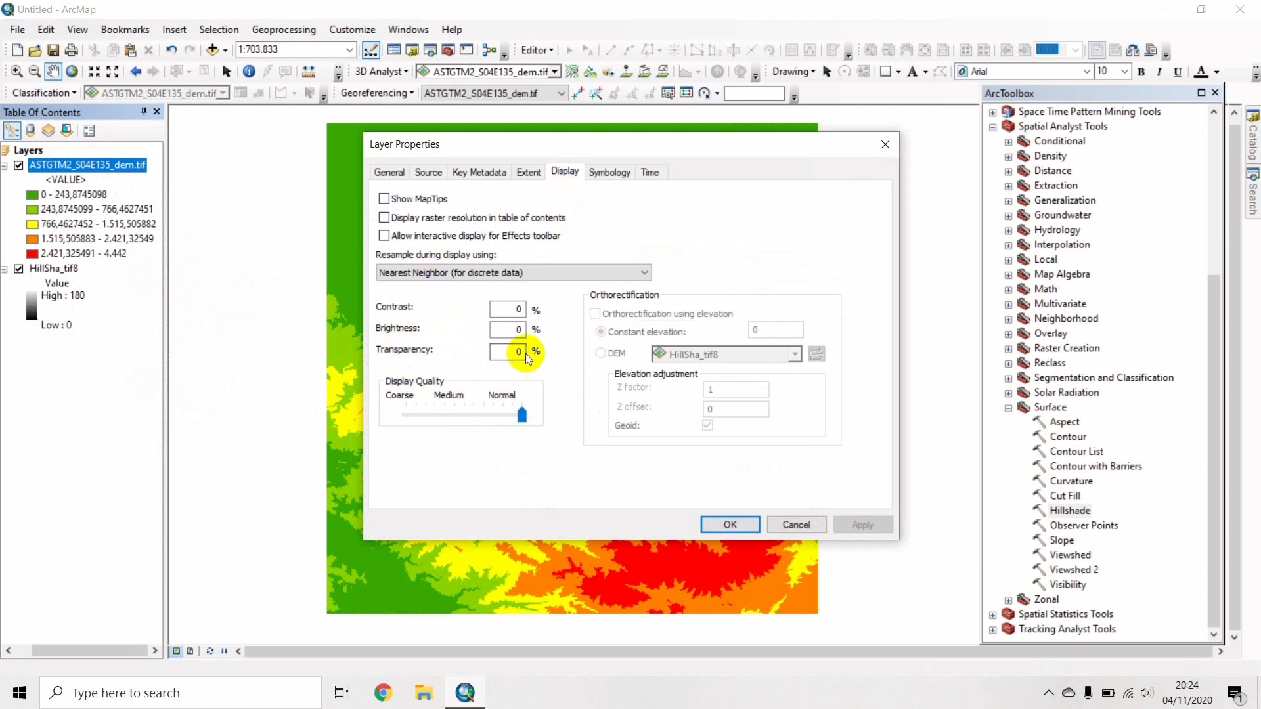
double_click(523, 353)
type("45")
left_click(741, 523)
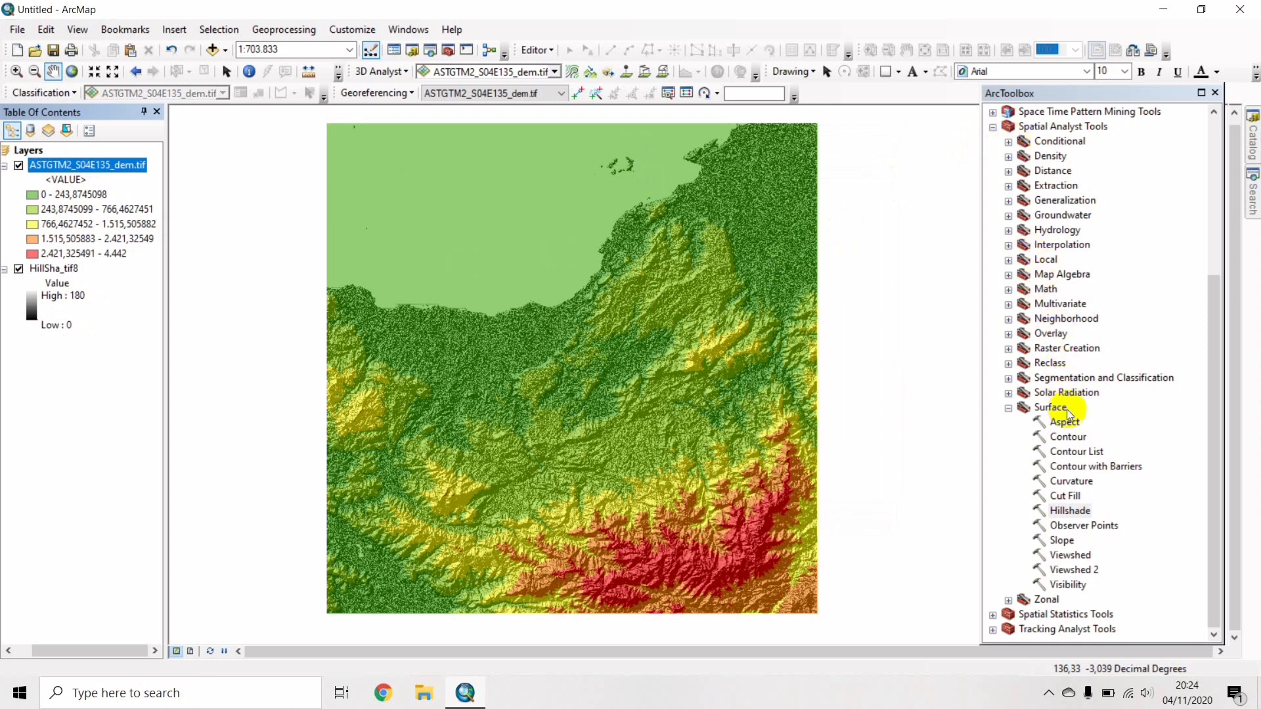
Generate Contour_tif7 contour lines from the DEM at a 444 interval.
left_click(1068, 438)
double_click(1068, 438)
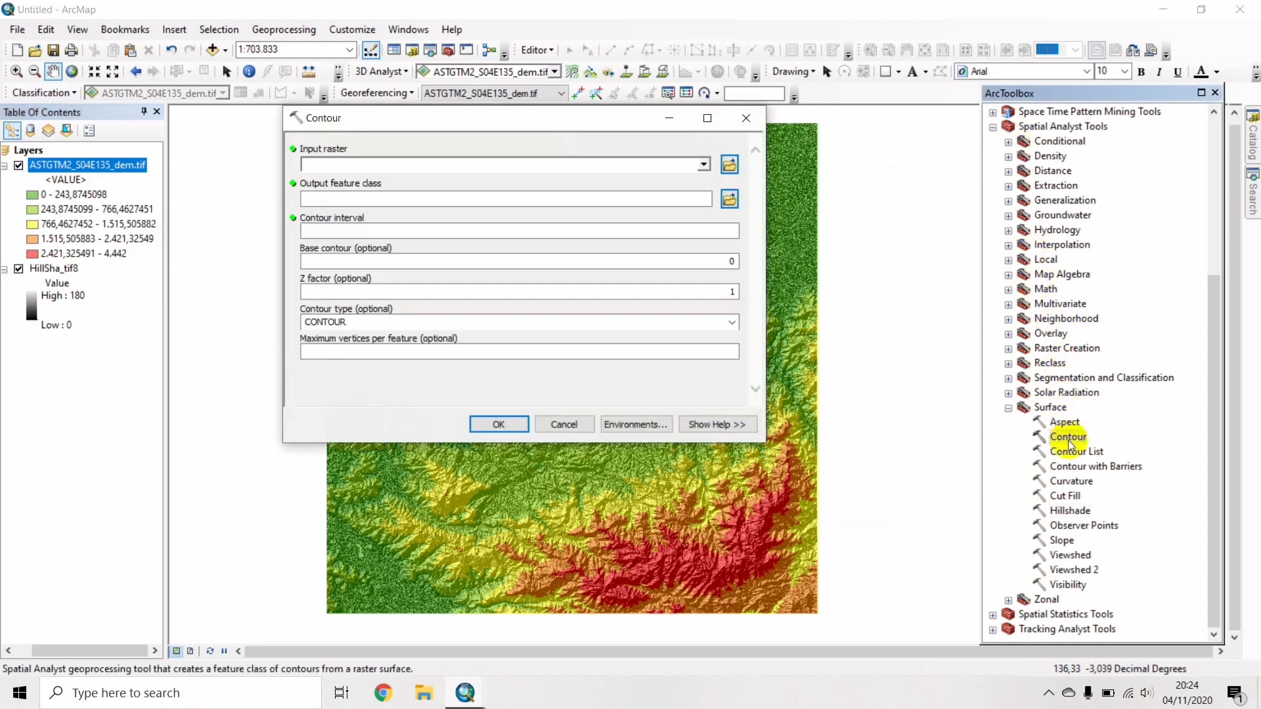
left_click(704, 166)
left_click(417, 176)
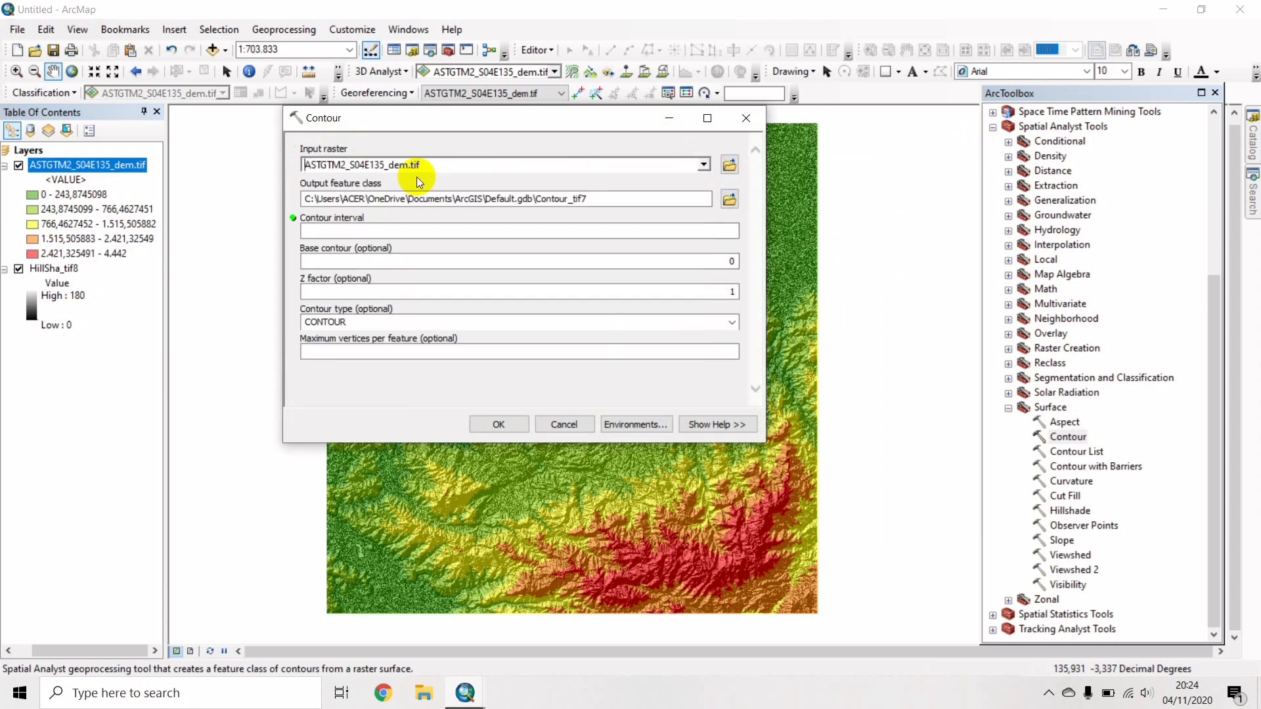
left_click(460, 235)
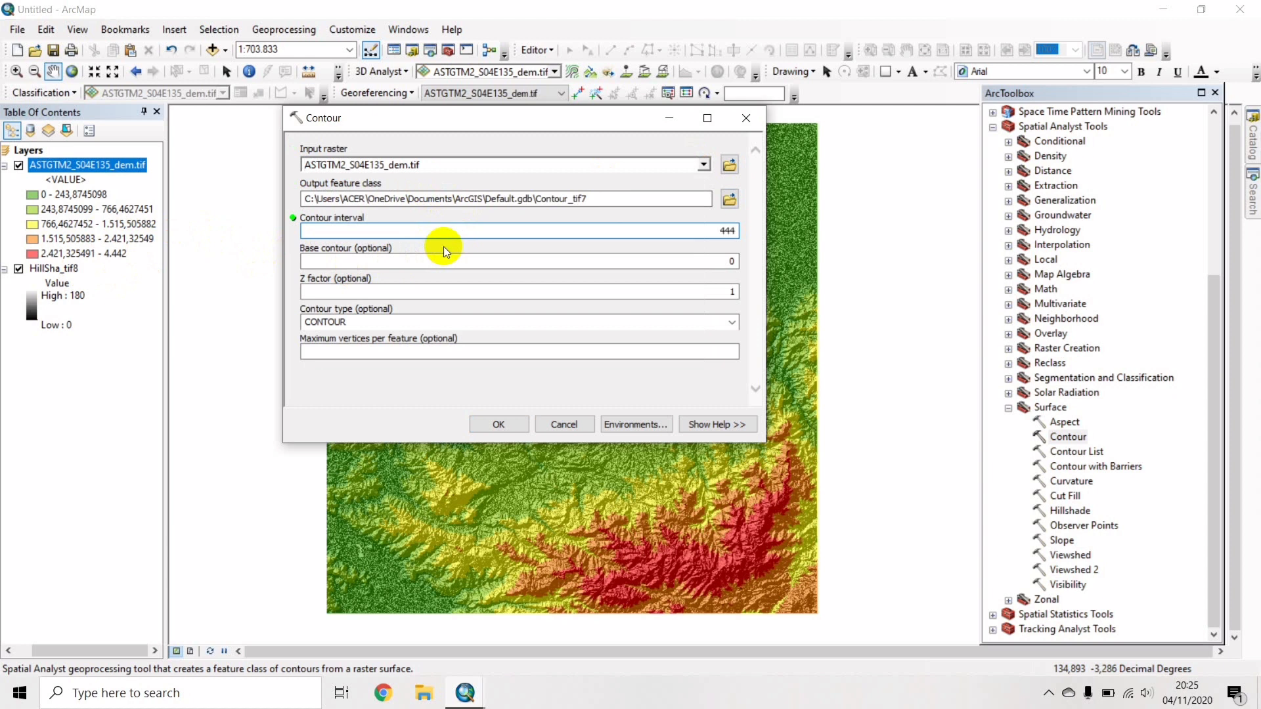
left_click(497, 424)
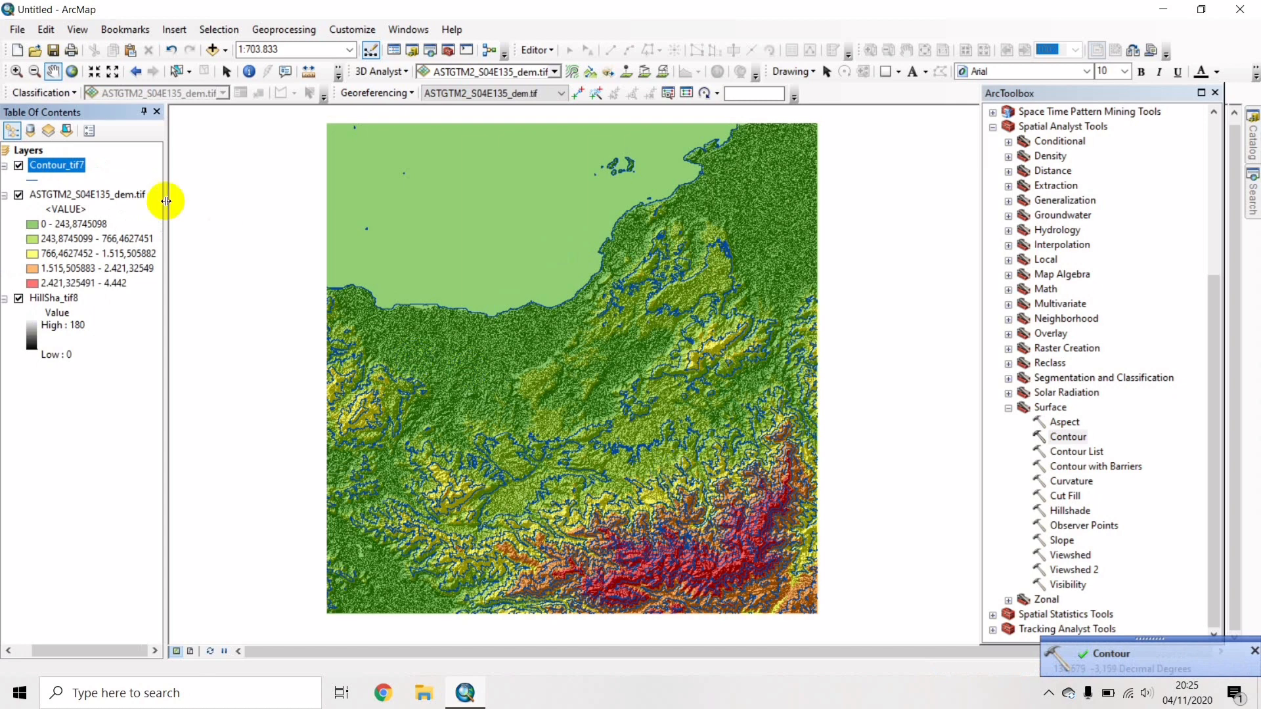
Symbolize Contour_tif7 as unique values of the Contour field, excluding all other values.
right_click(52, 167)
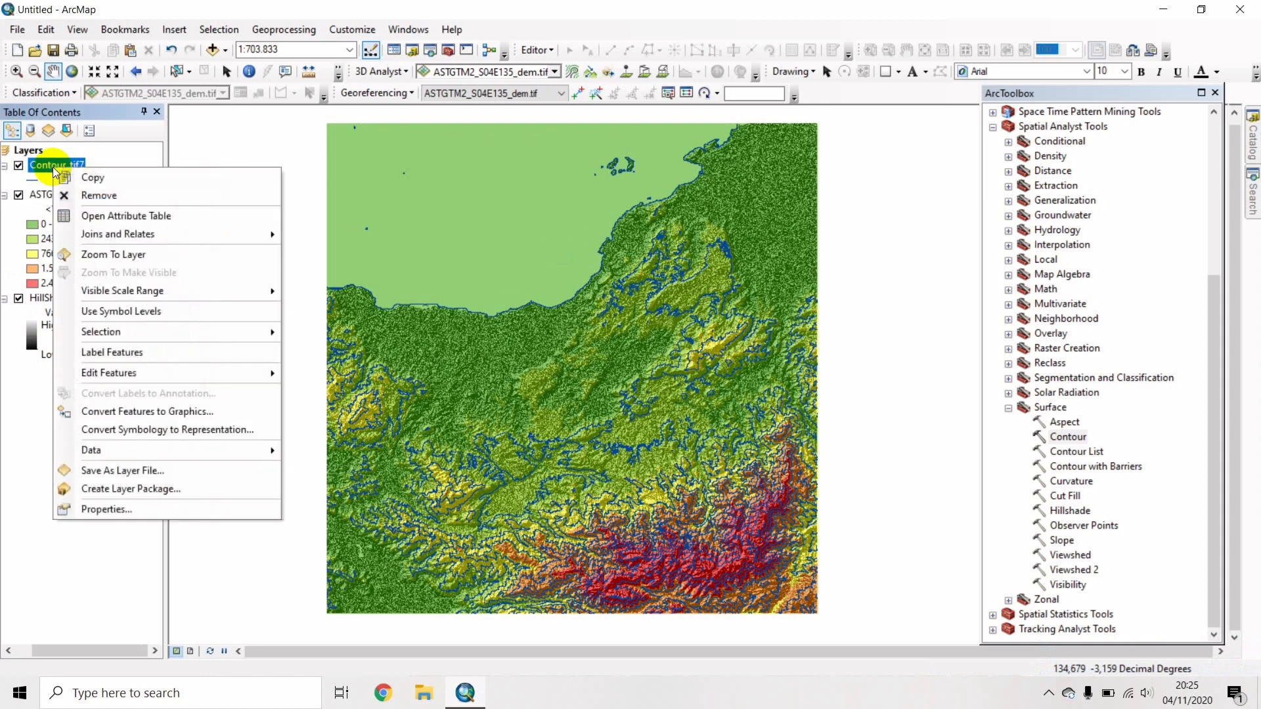
left_click(92, 507)
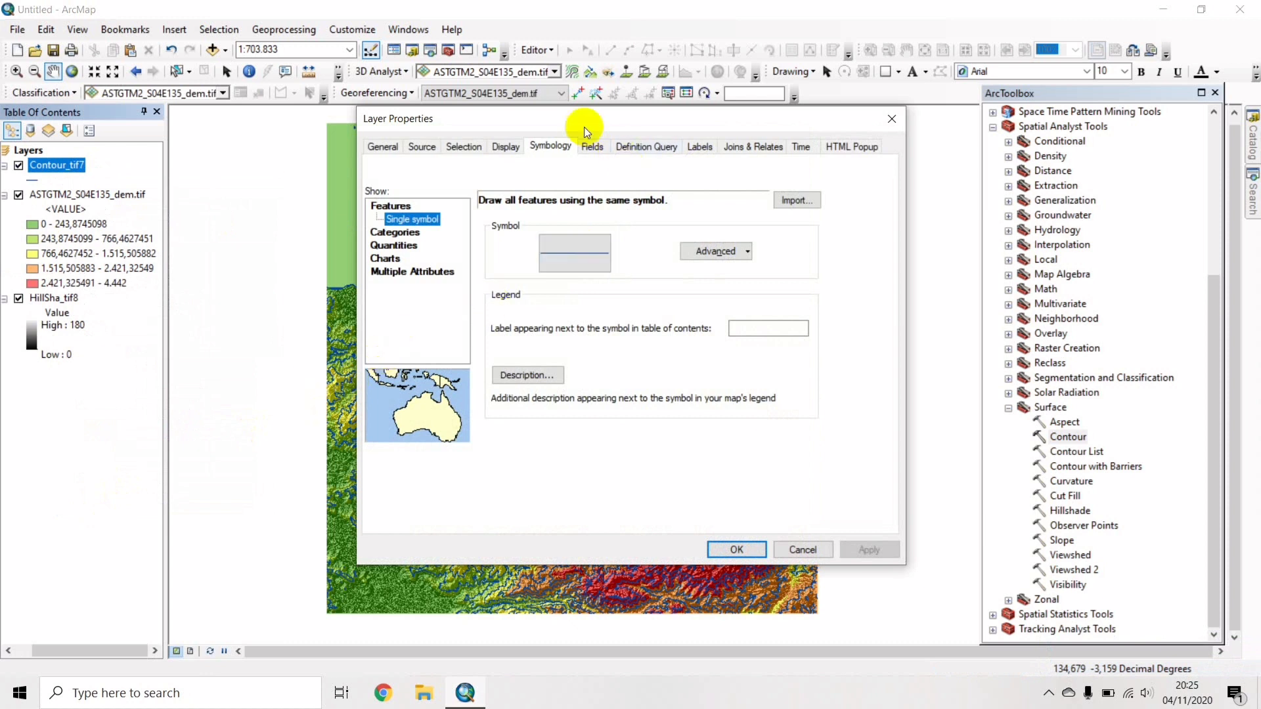
left_click(396, 232)
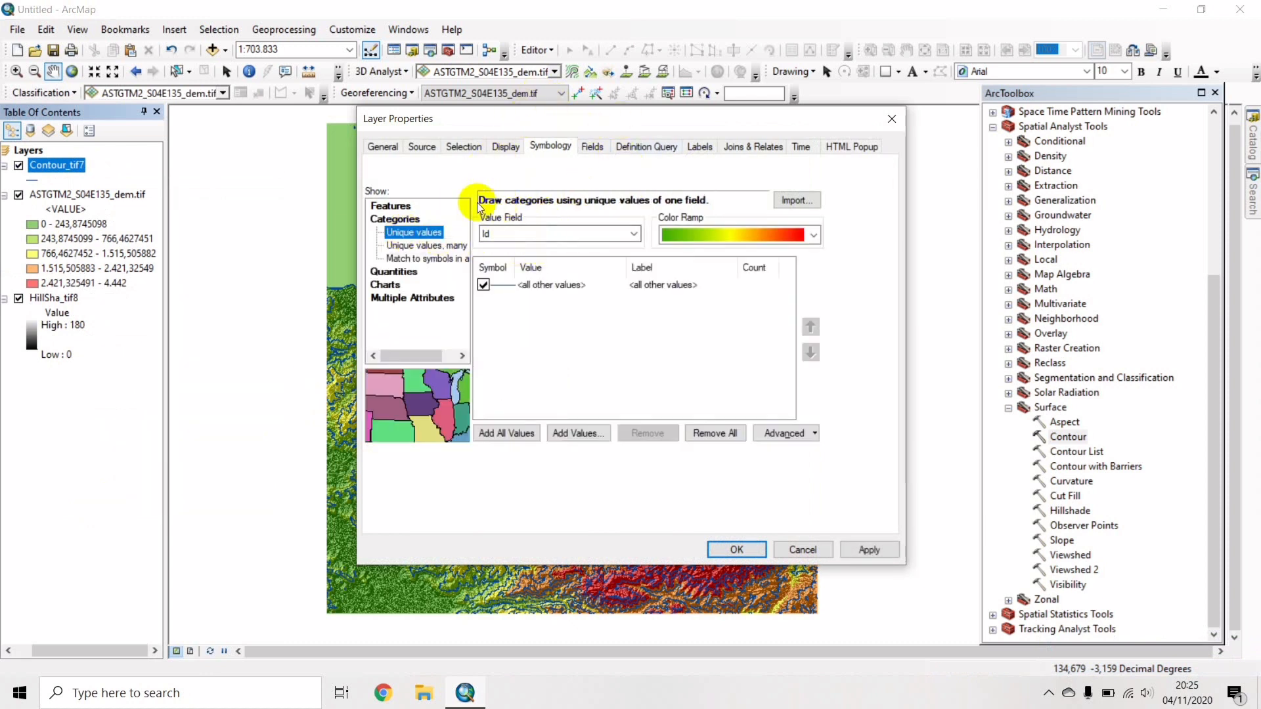
left_click(558, 233)
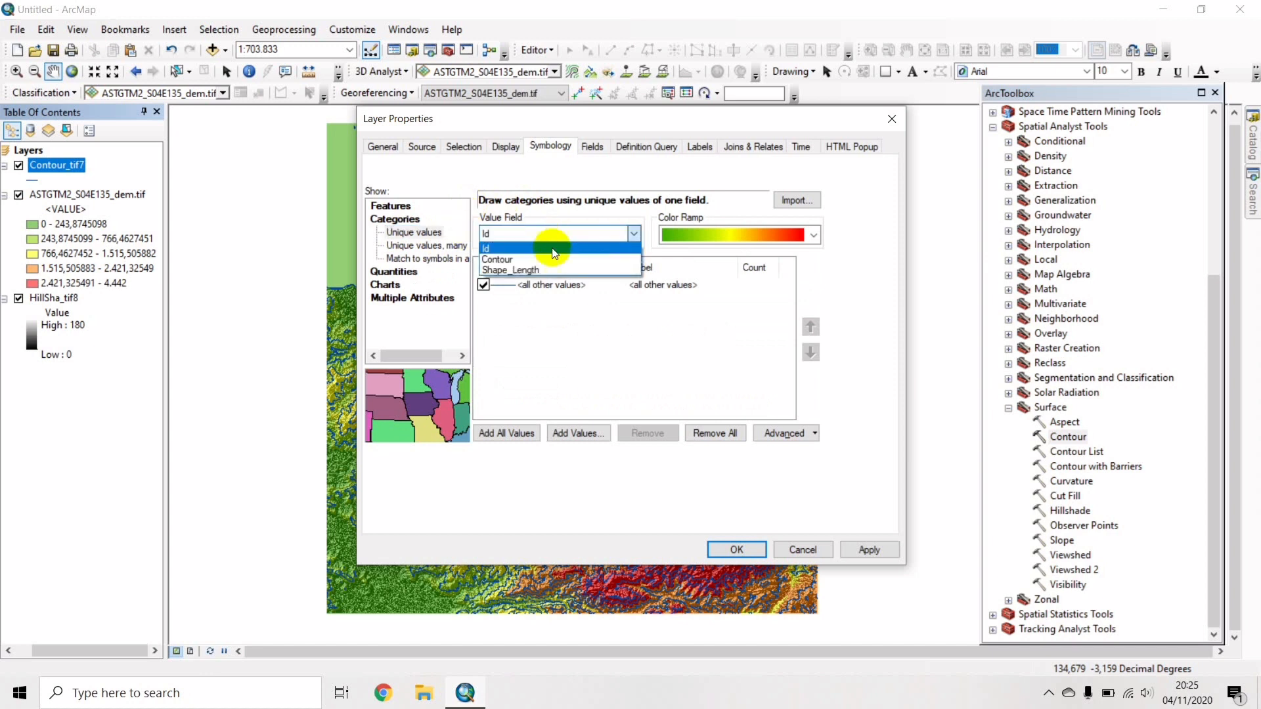
left_click(551, 260)
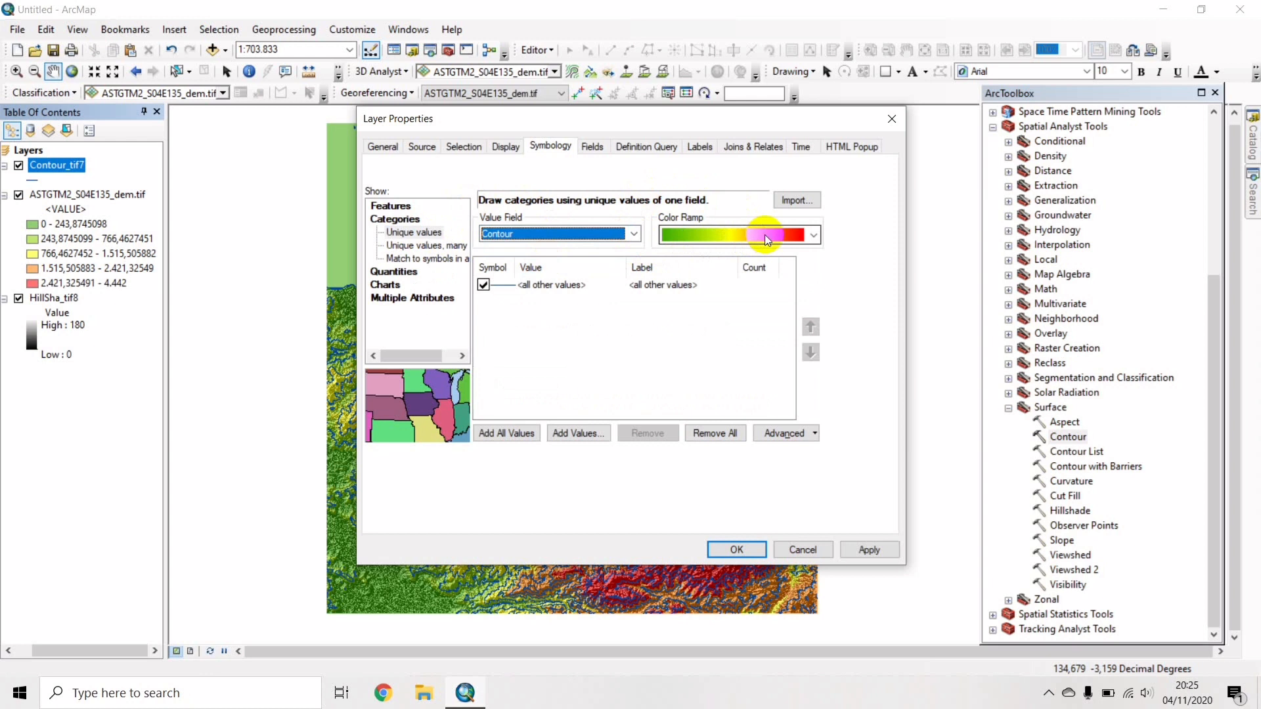
left_click(484, 286)
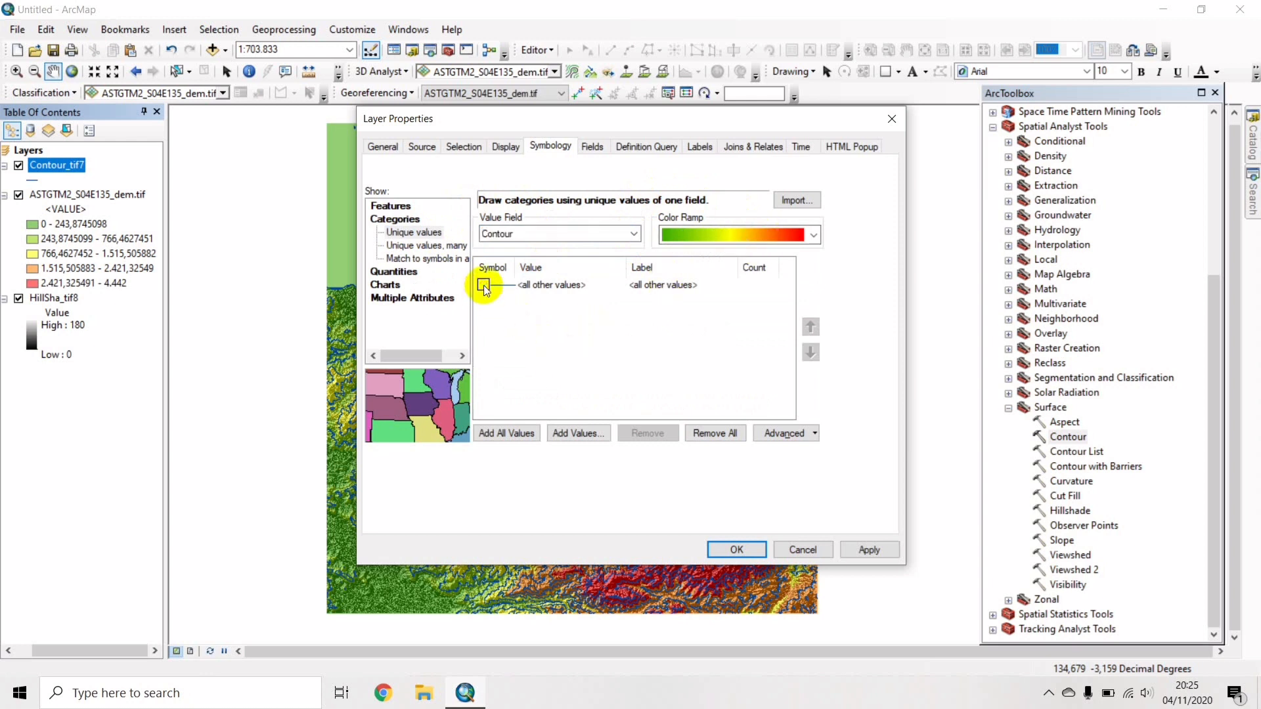
left_click(533, 434)
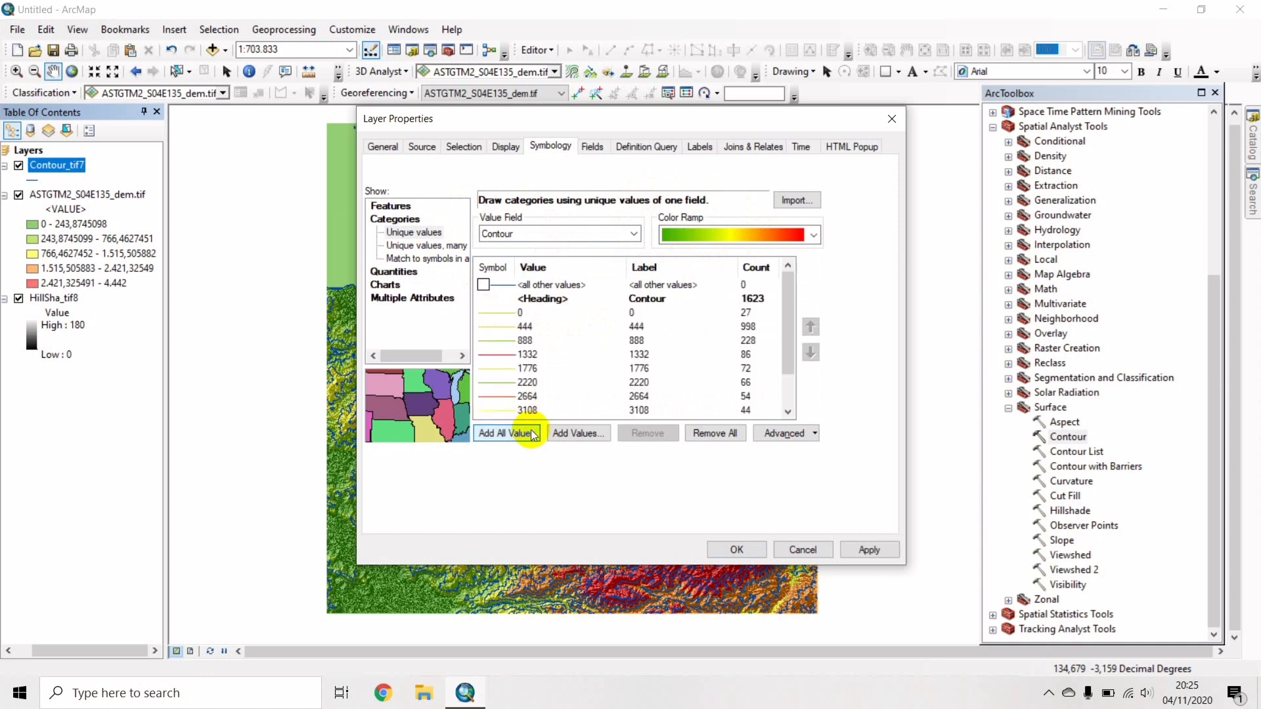
left_click(700, 141)
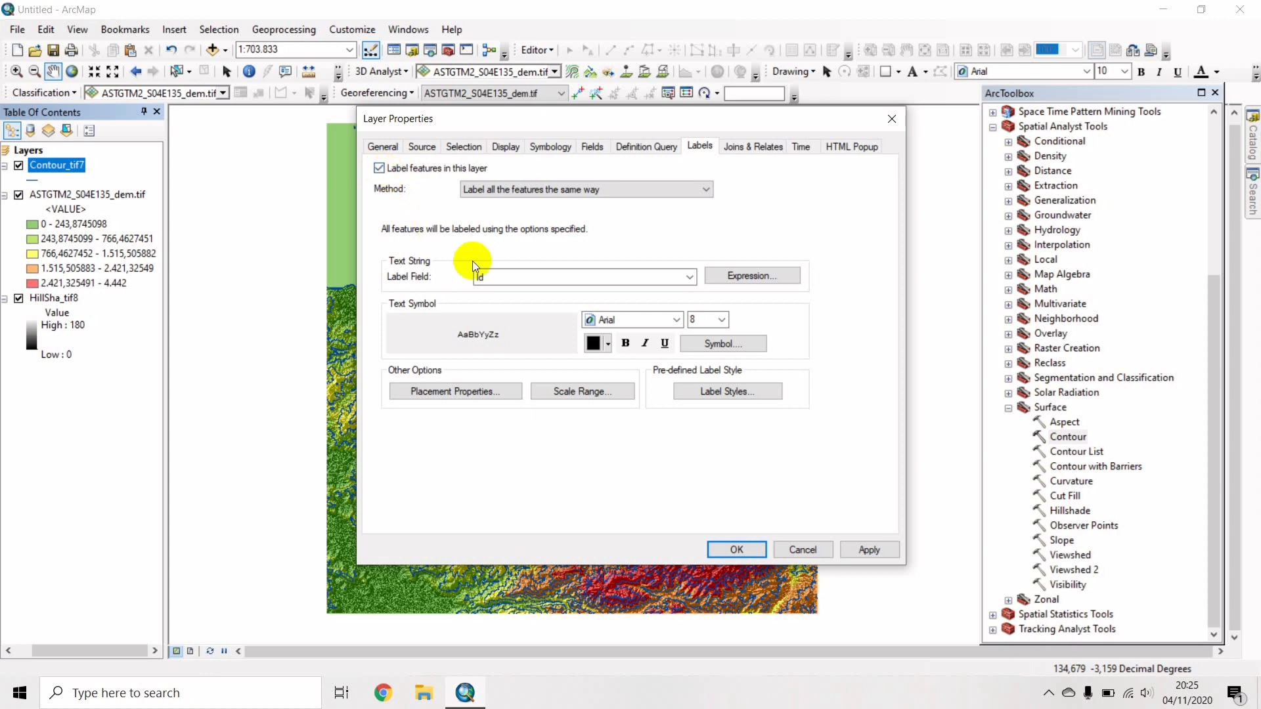
Label contours by the Contour field in a smaller Times New Roman font and apply.
left_click(492, 279)
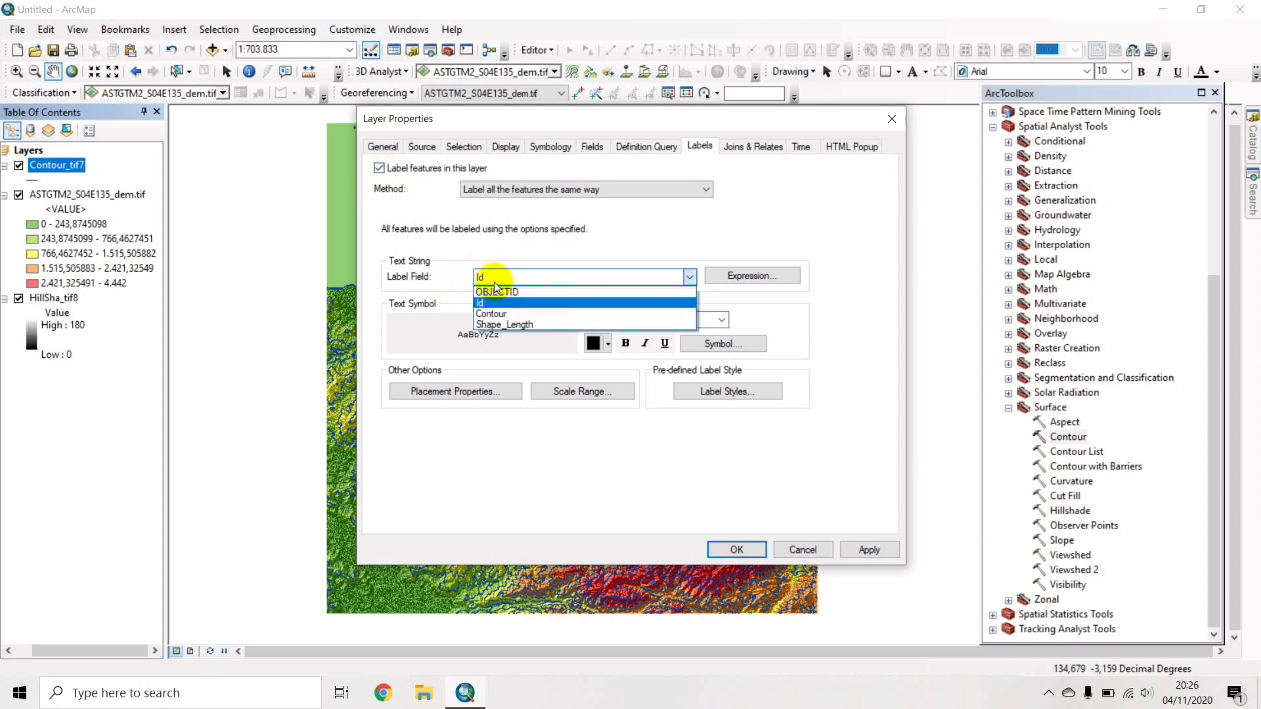
left_click(486, 315)
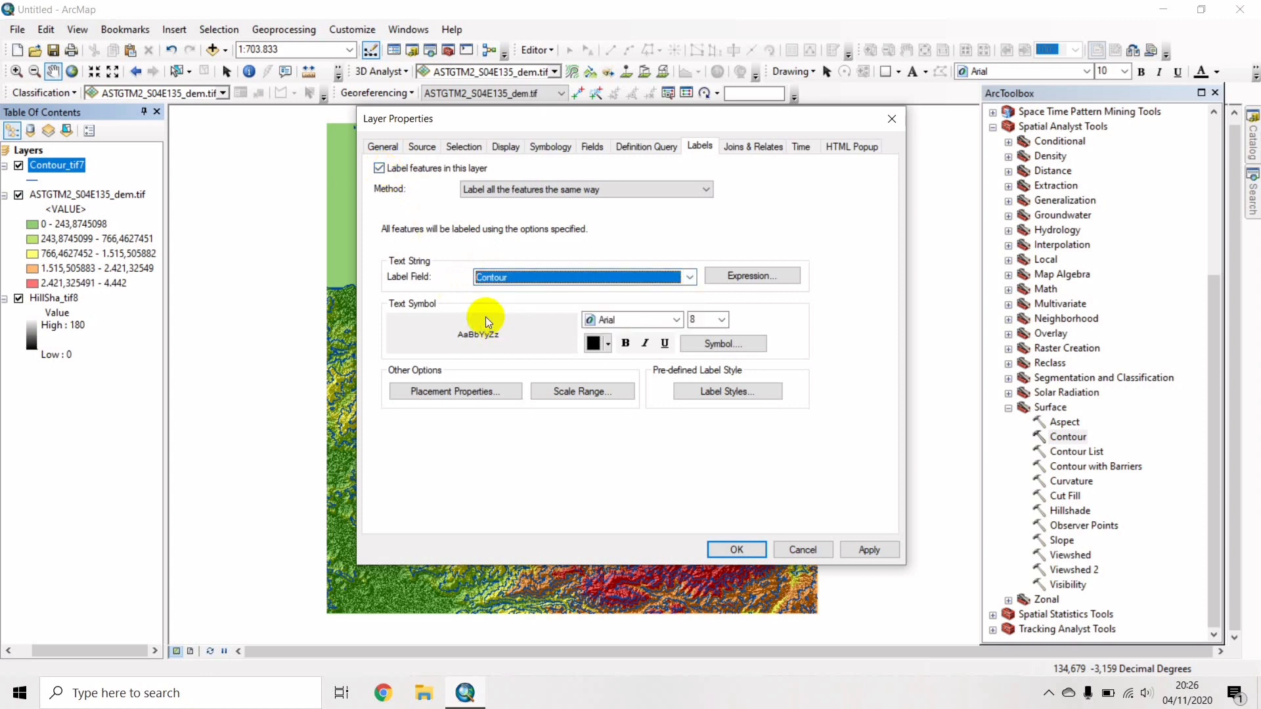
left_click(626, 322)
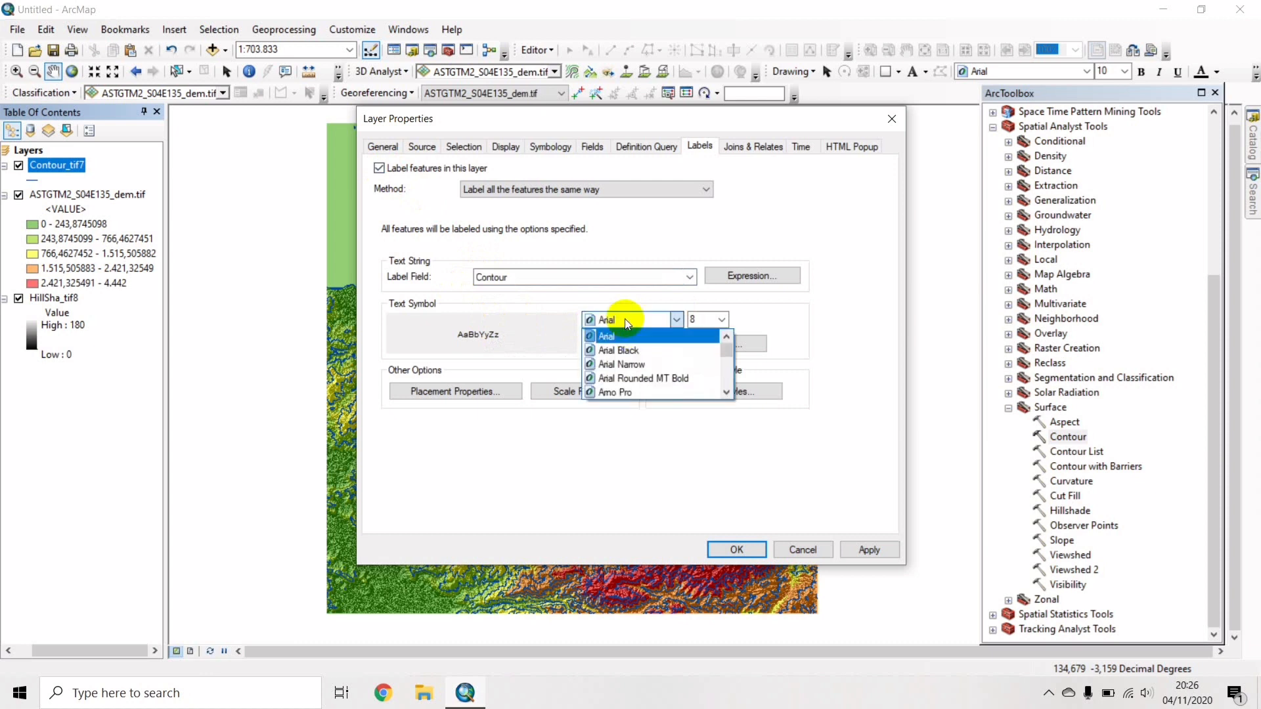
type("ti")
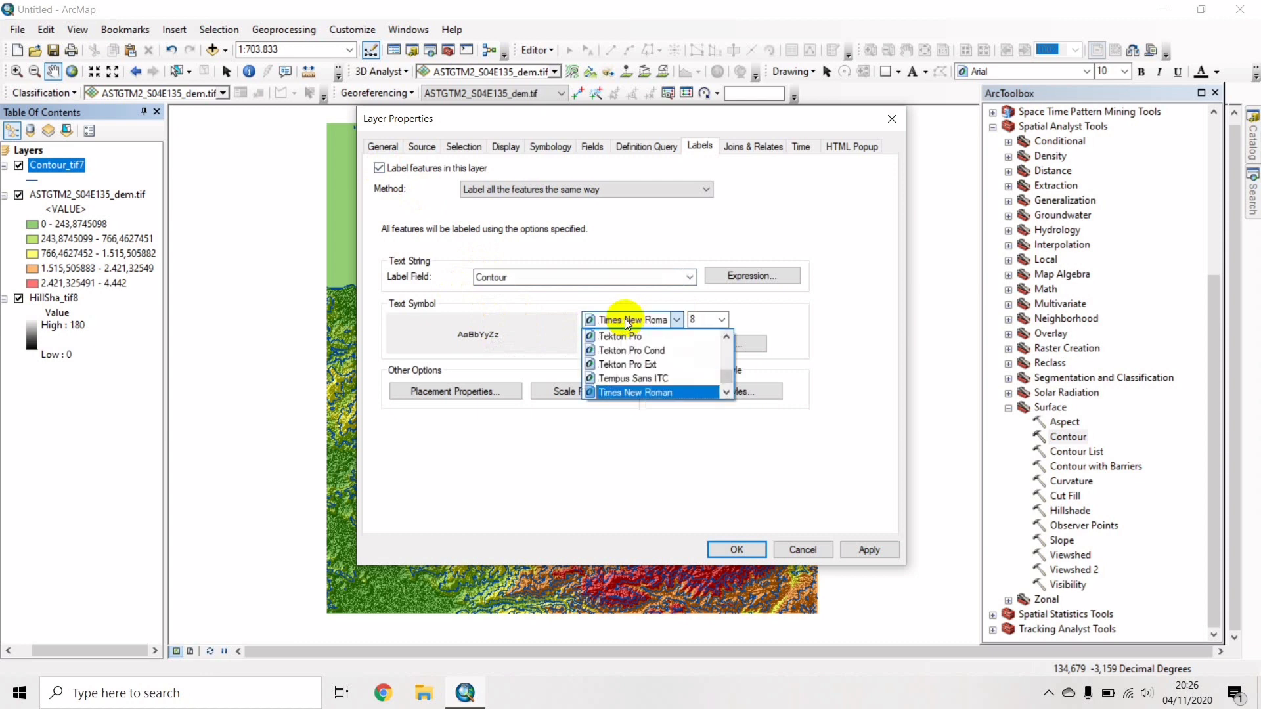
key("Return")
left_click(722, 320)
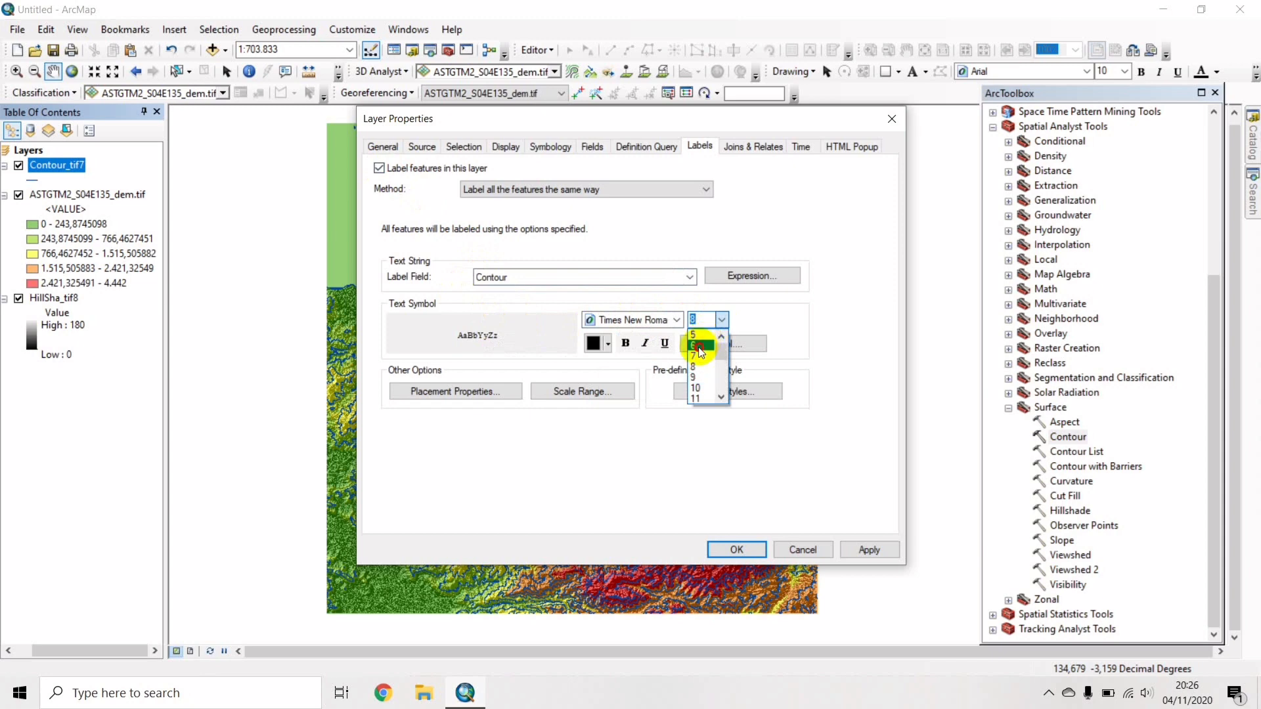
left_click(700, 346)
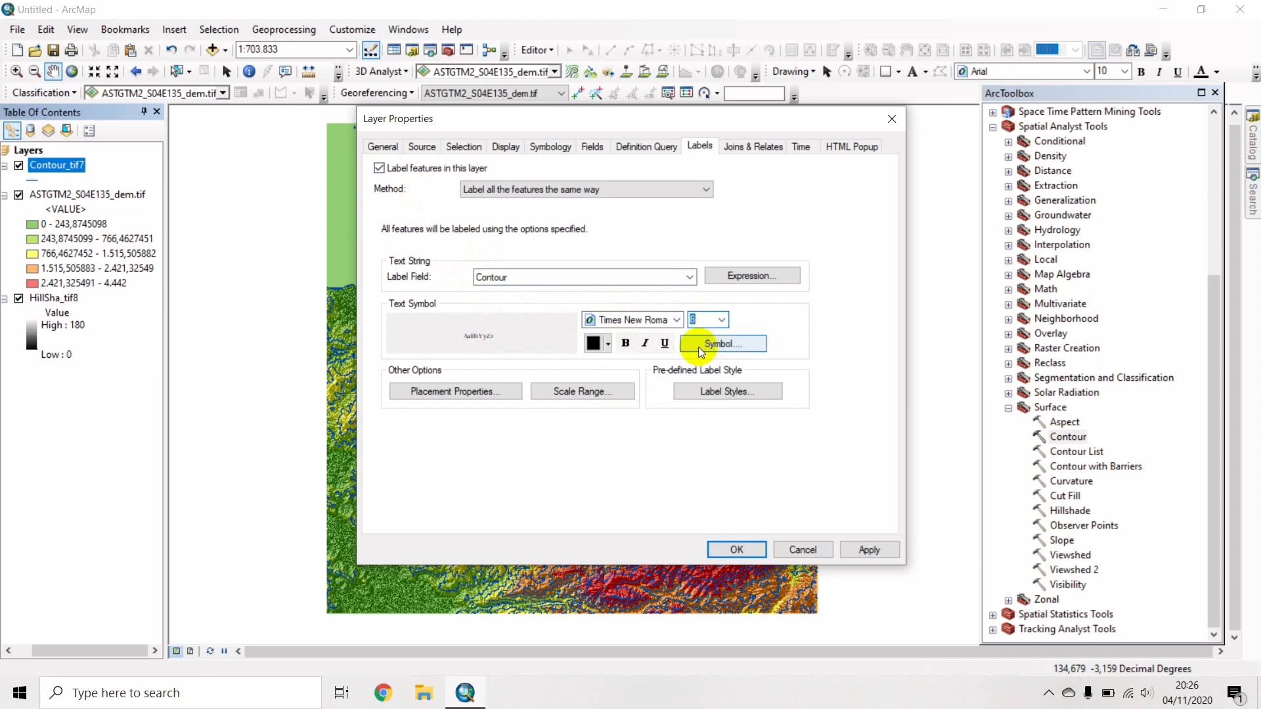
left_click(734, 549)
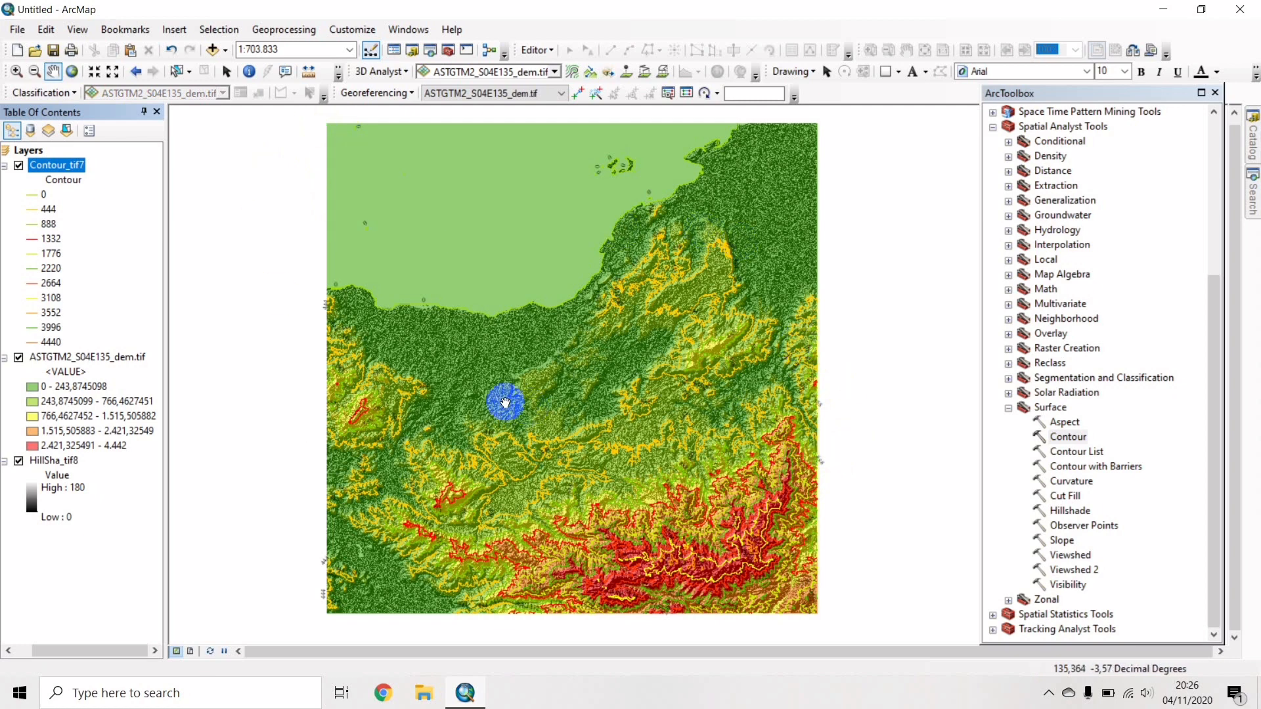
Switch to Layout View and select the map data frame on the page.
left_click(84, 31)
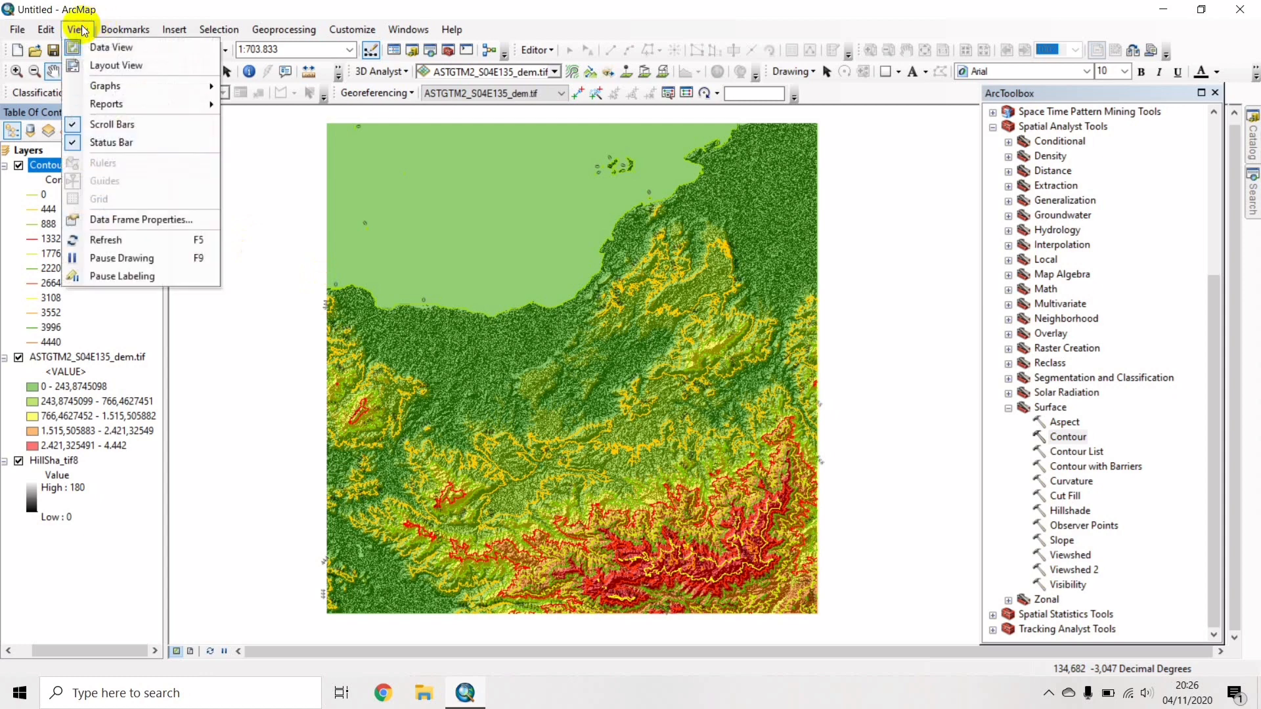
left_click(115, 67)
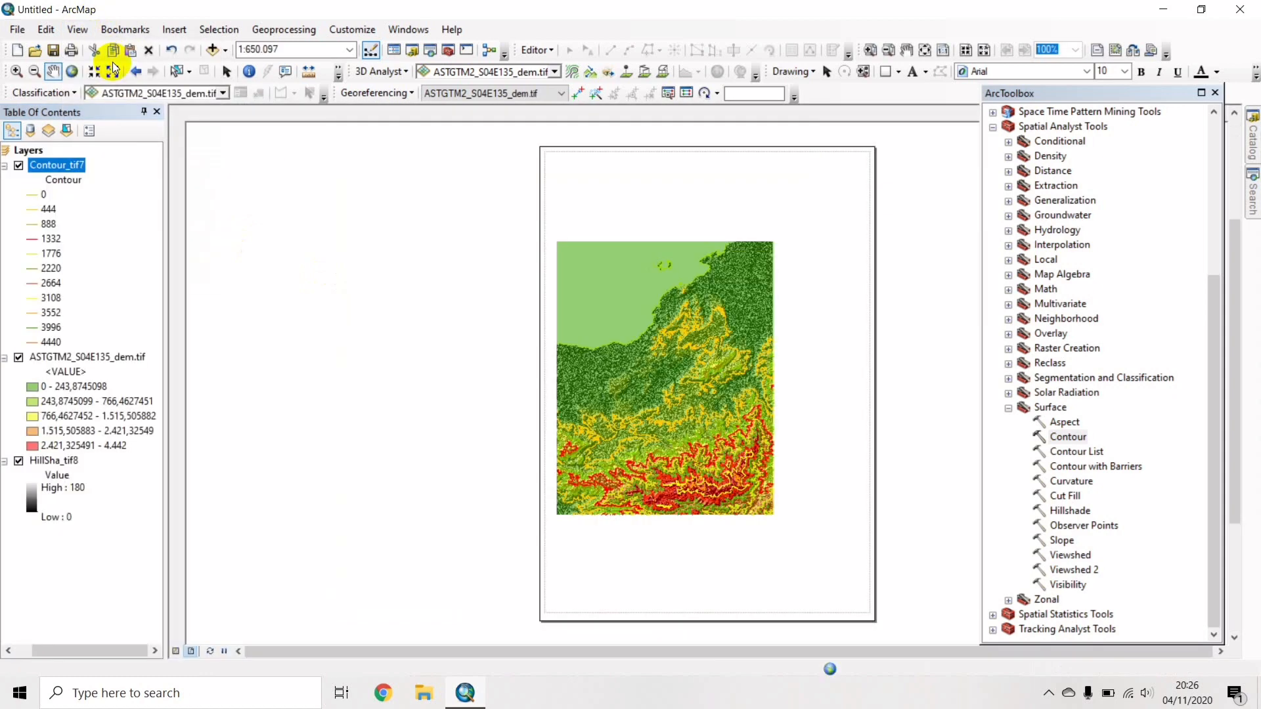
left_click(676, 301)
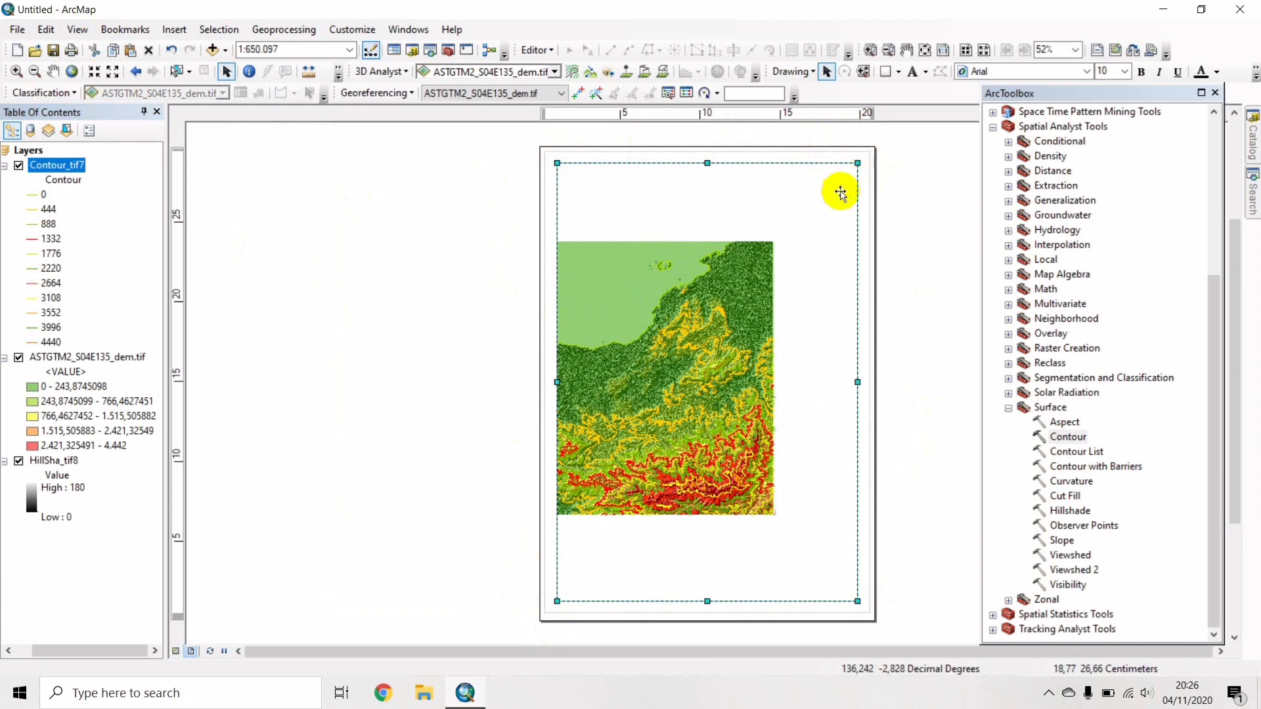
left_click(774, 289)
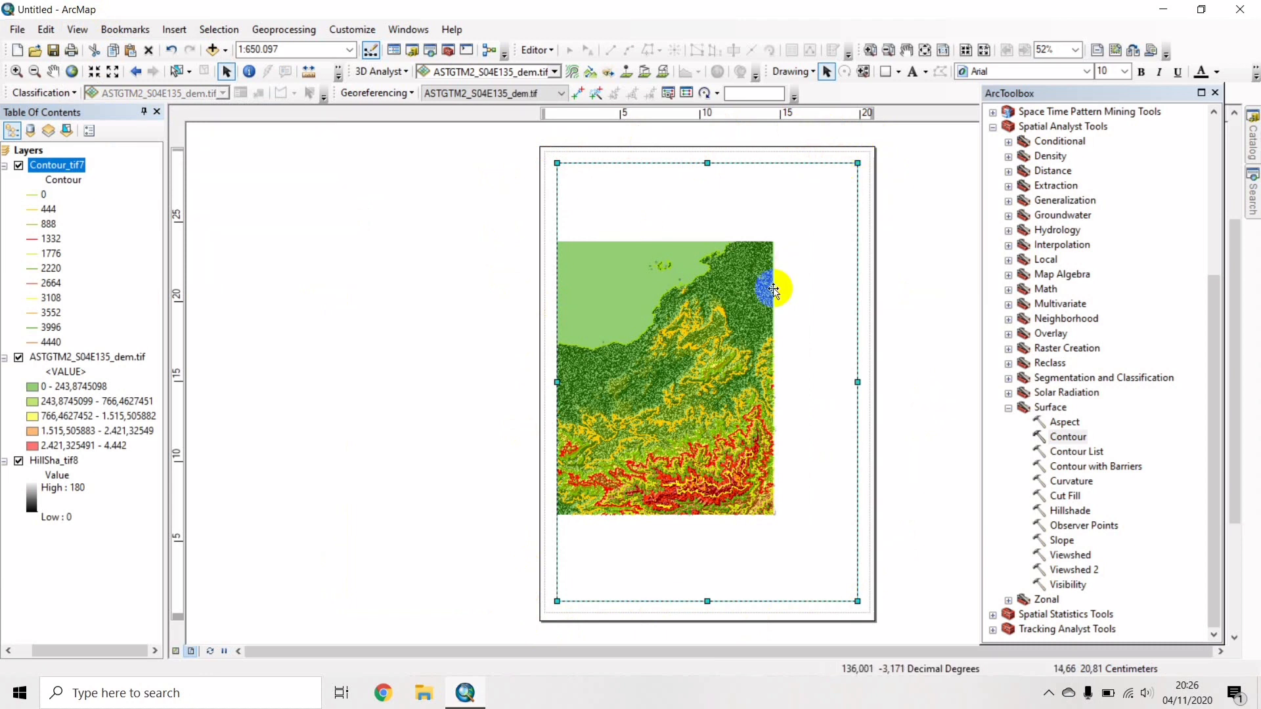
Set the page to landscape and stop using the printer's paper settings, giving A4 29.7 × 21 cm.
left_click(72, 51)
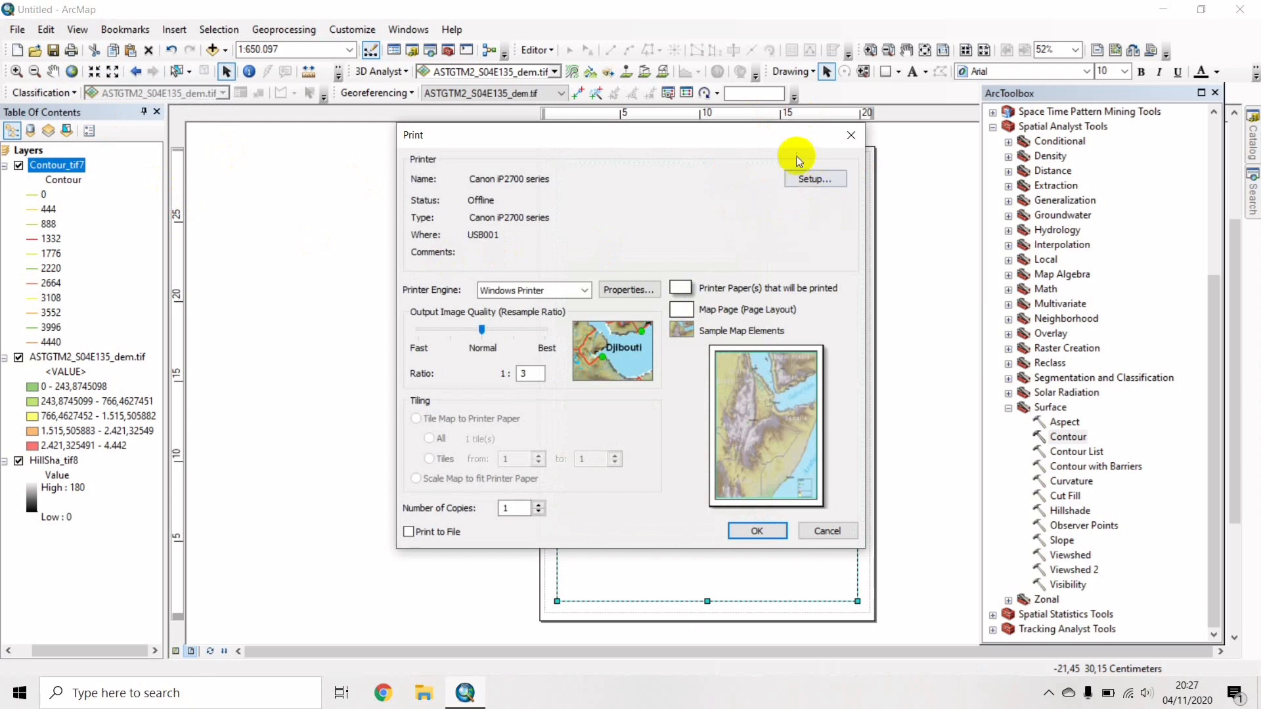
left_click(793, 180)
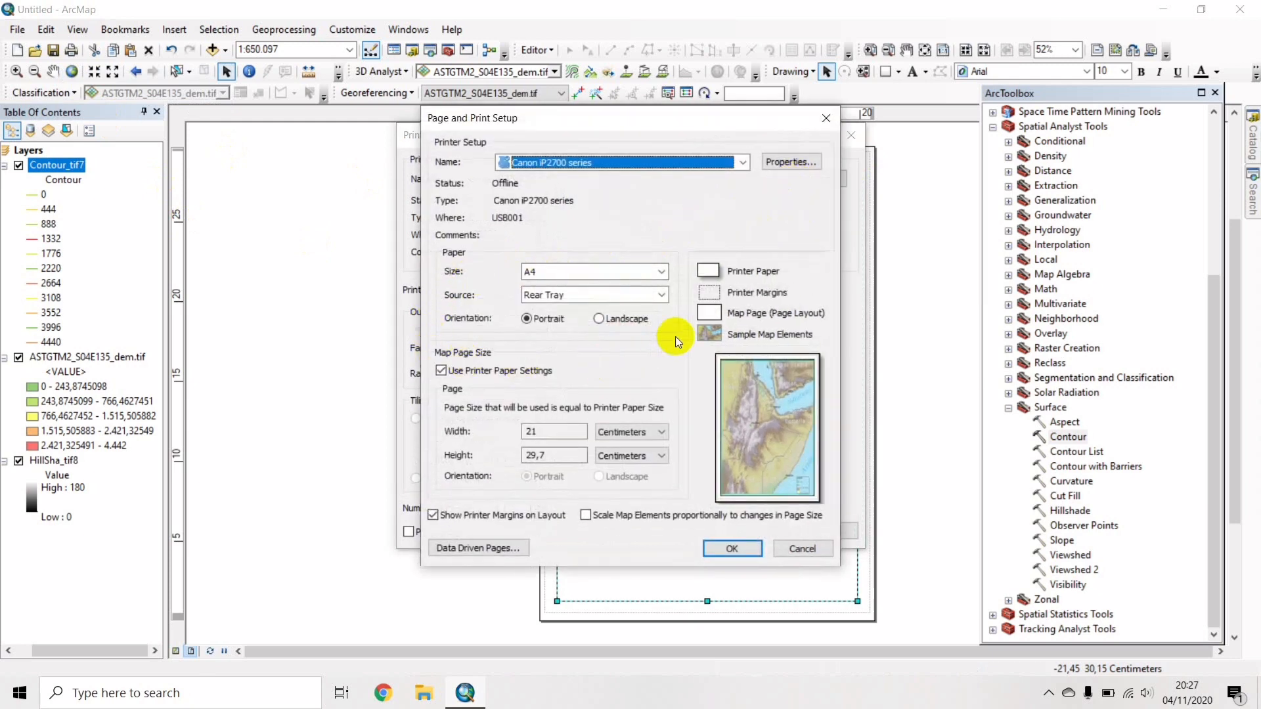
left_click(611, 320)
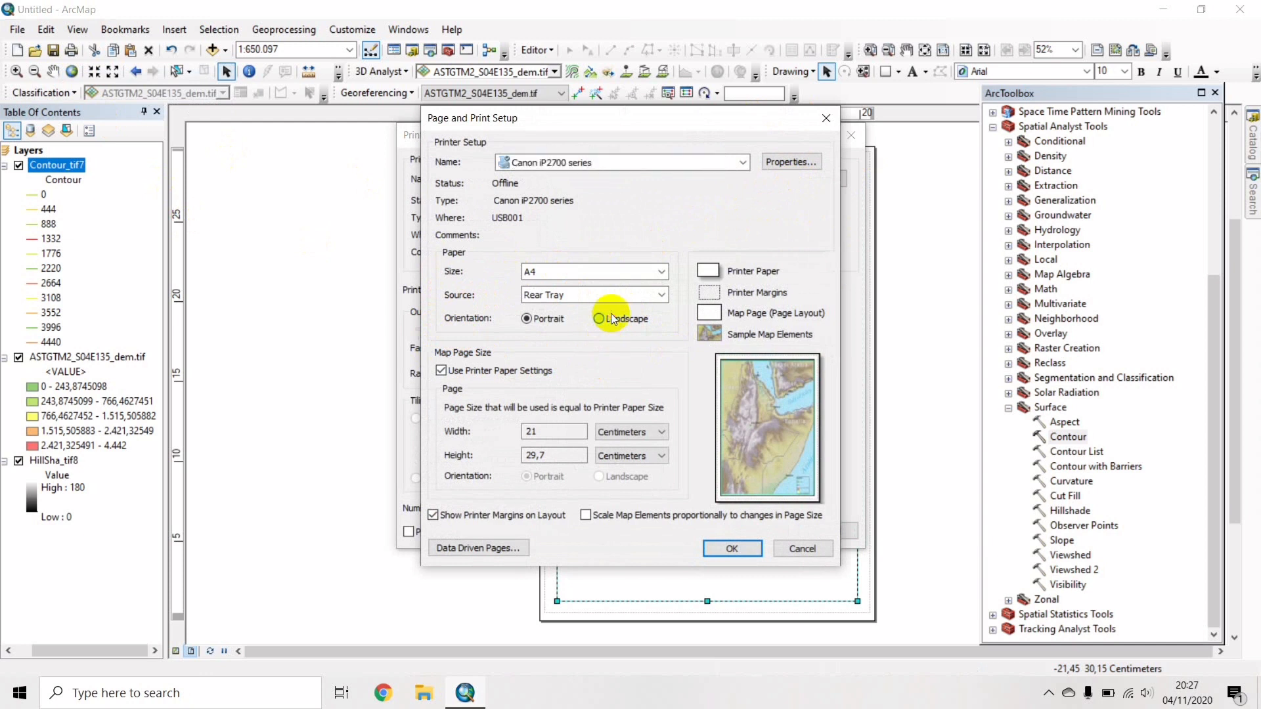
left_click(442, 370)
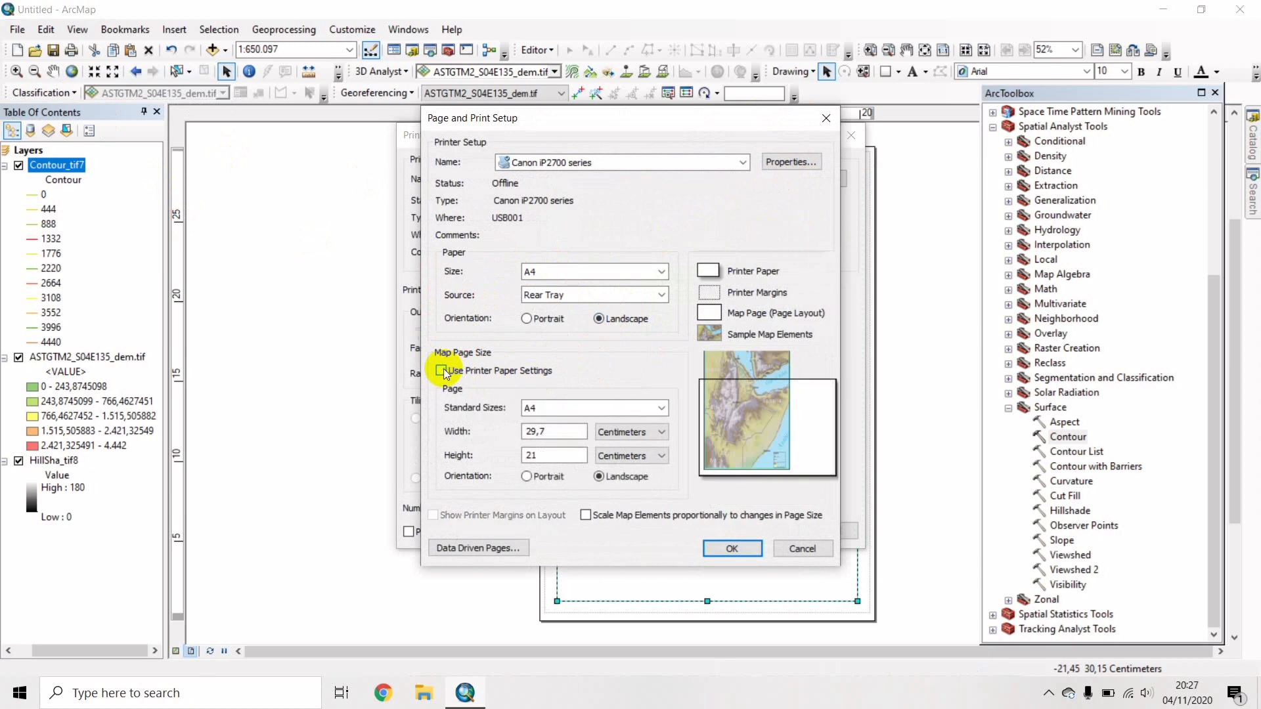
left_click(729, 552)
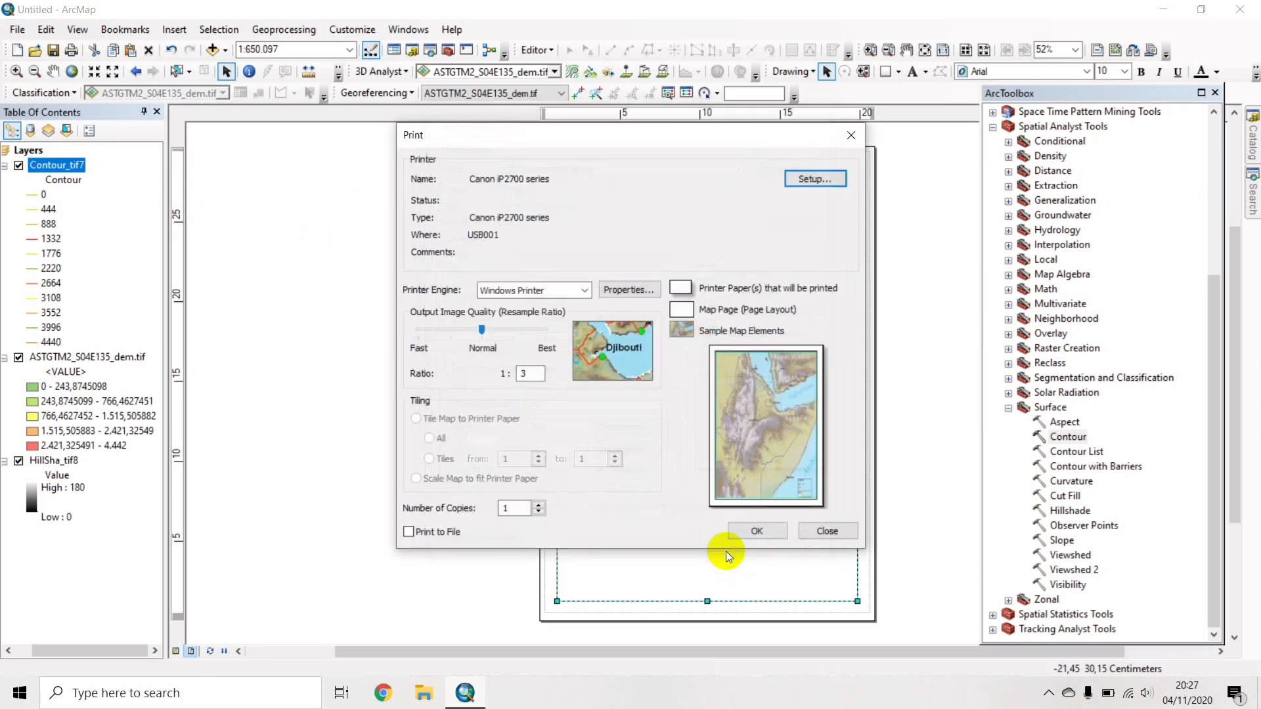
Send the layout to the offline printer, then cancel the print job.
left_click(770, 531)
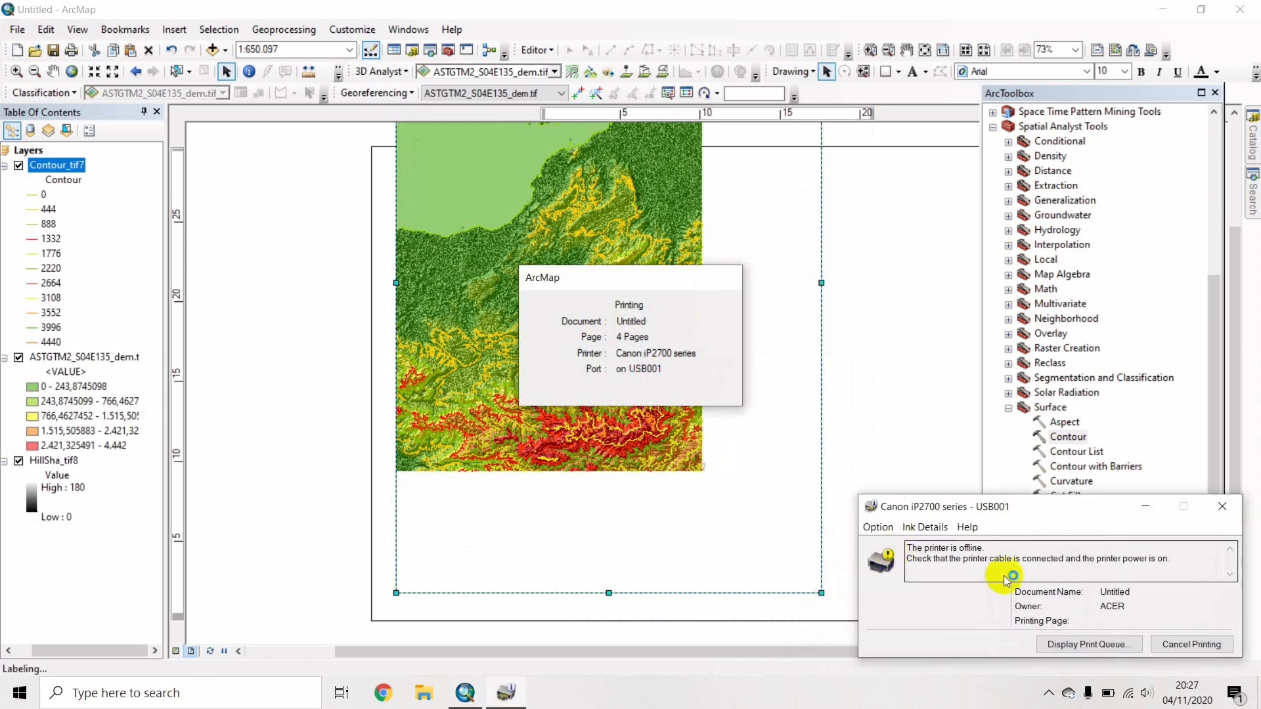
left_click(1202, 643)
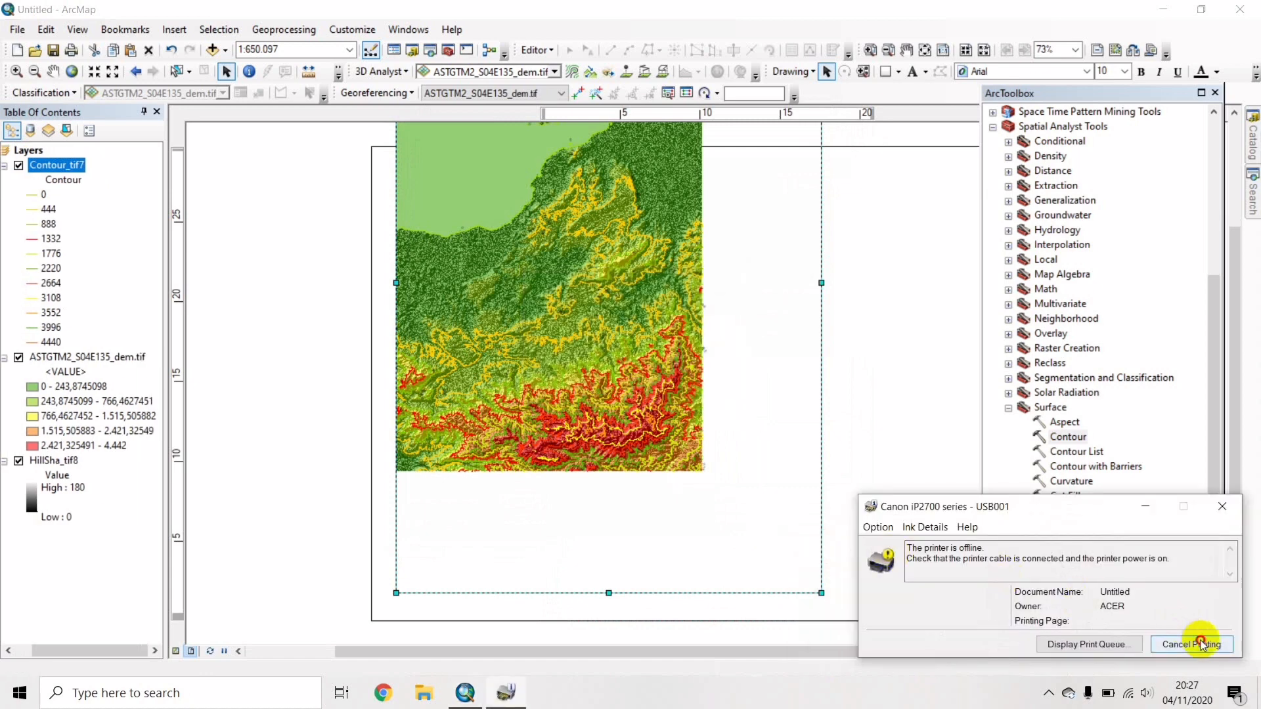
left_click(1223, 511)
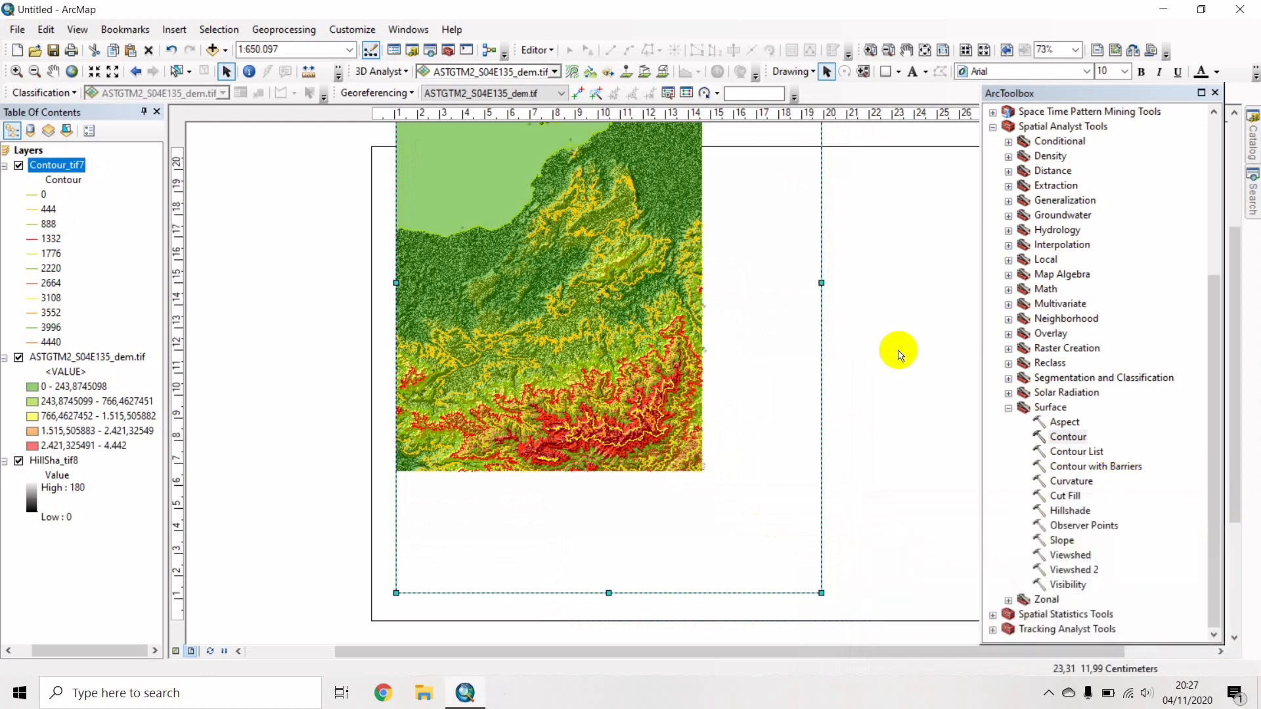
View the layout at 50% and move the map frame down onto the page, shrinking it.
left_click(1078, 50)
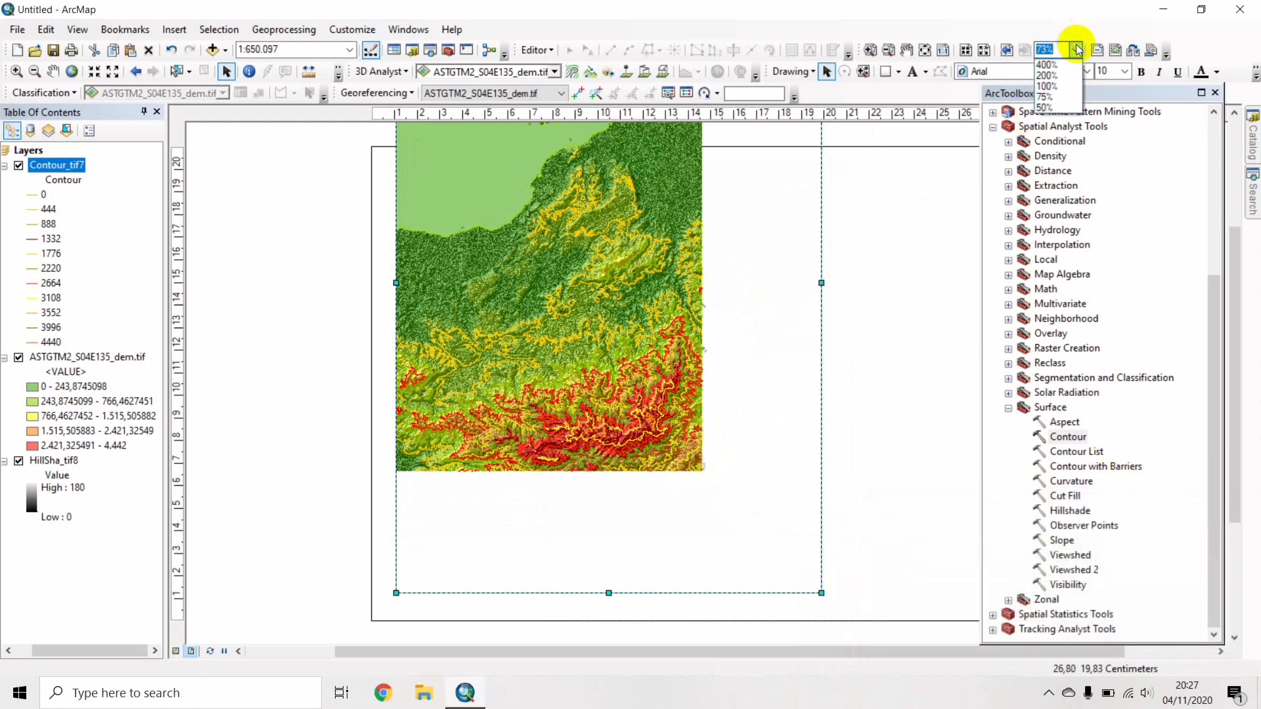
left_click(1053, 113)
left_click(641, 279)
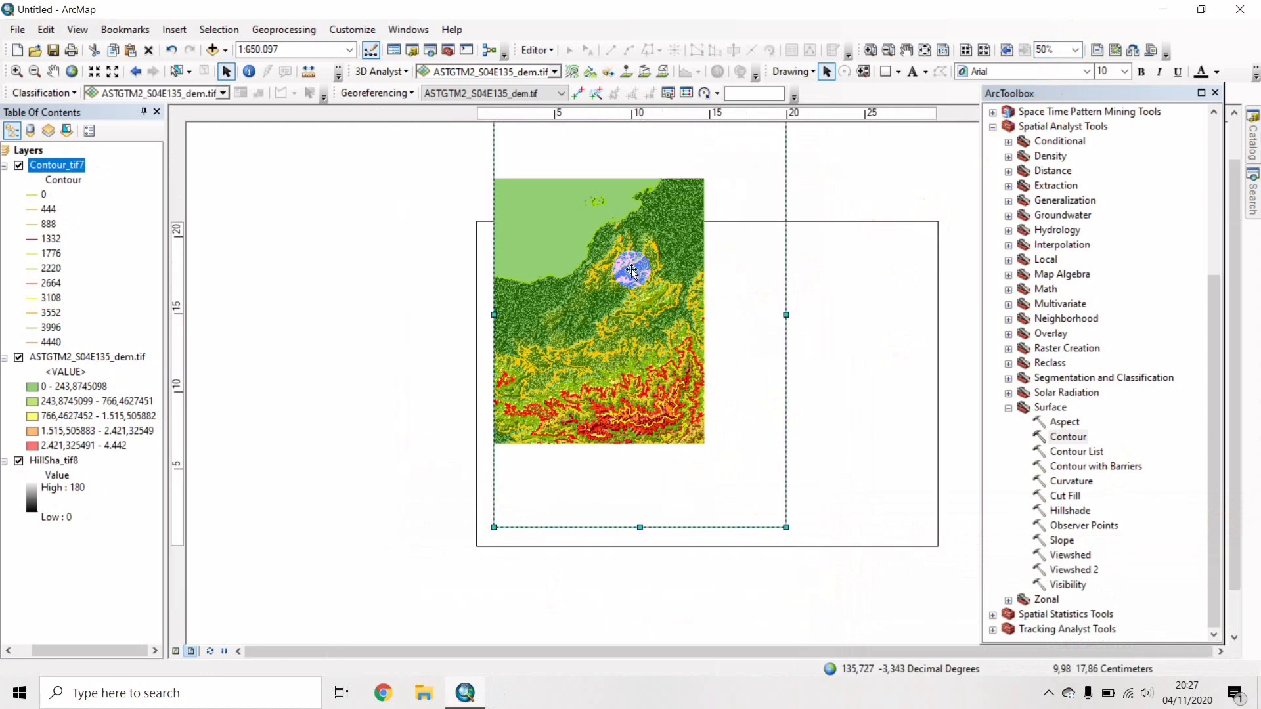
left_click_drag(635, 294, 645, 357)
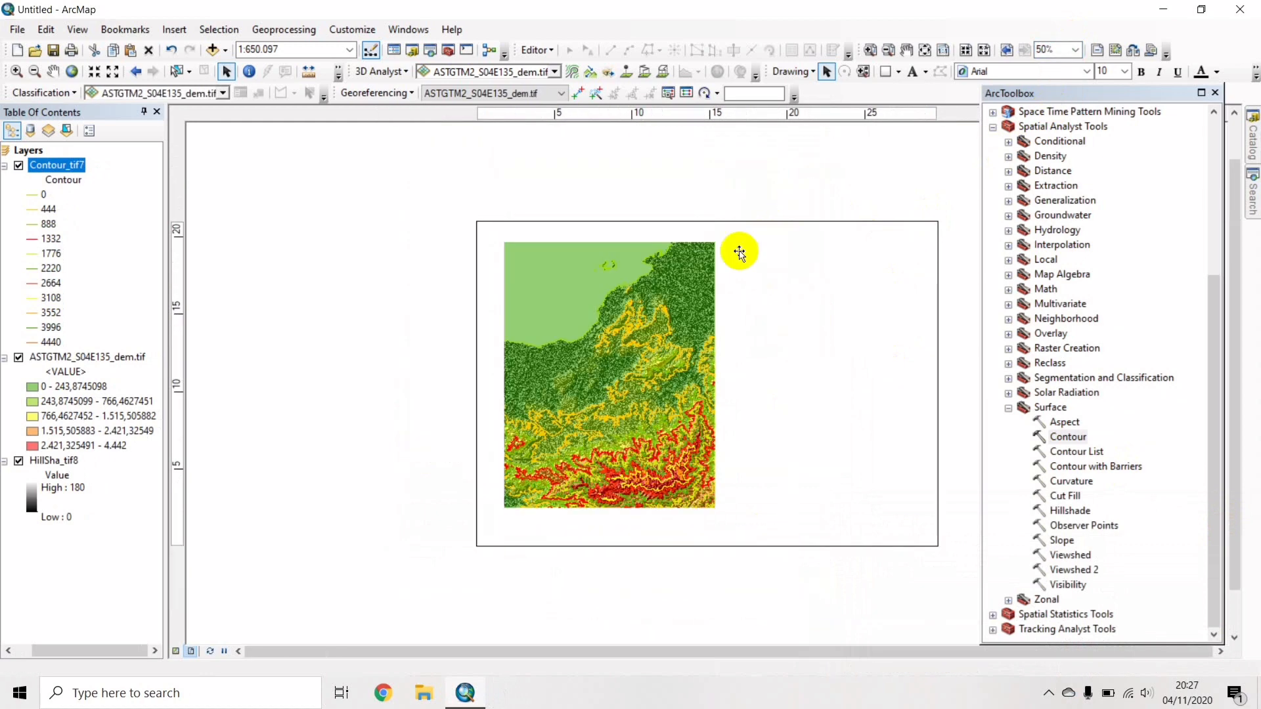
left_click_drag(797, 166, 760, 243)
Adjust the map frame's left, bottom and corner edges to fit the page's left part.
left_click(512, 362)
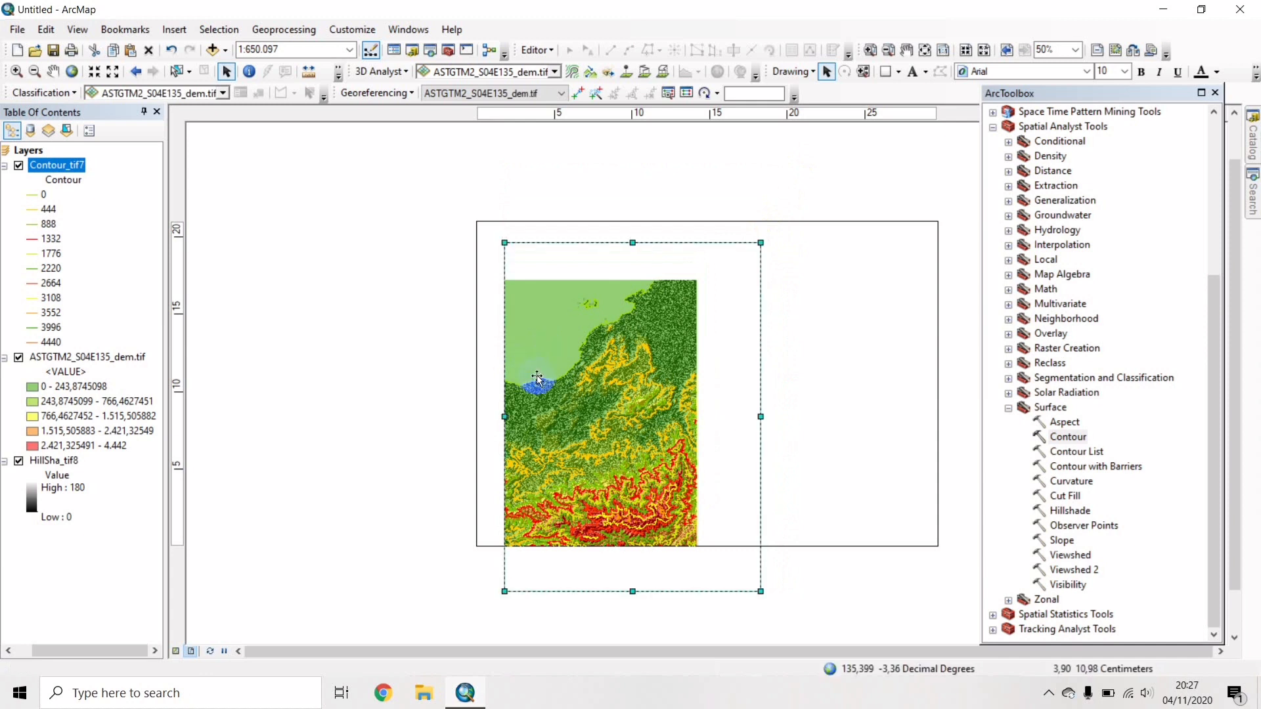
left_click(513, 427)
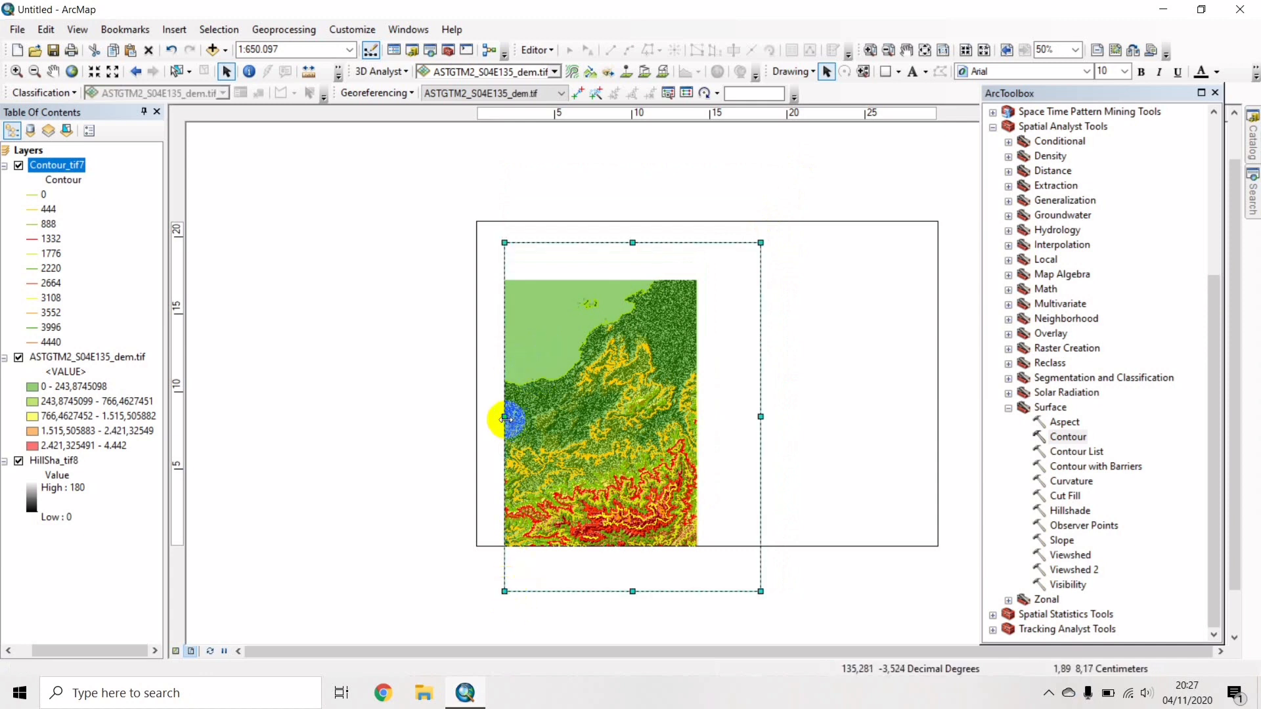
left_click_drag(505, 418, 498, 419)
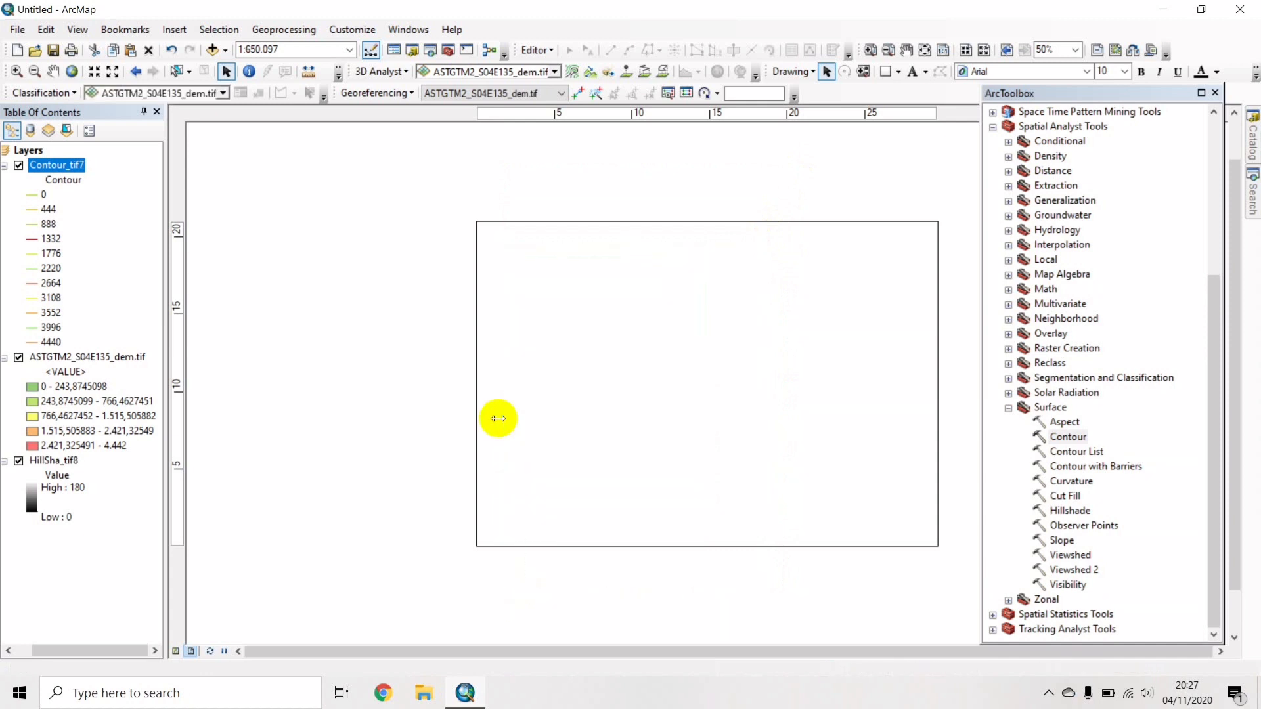
left_click(512, 582)
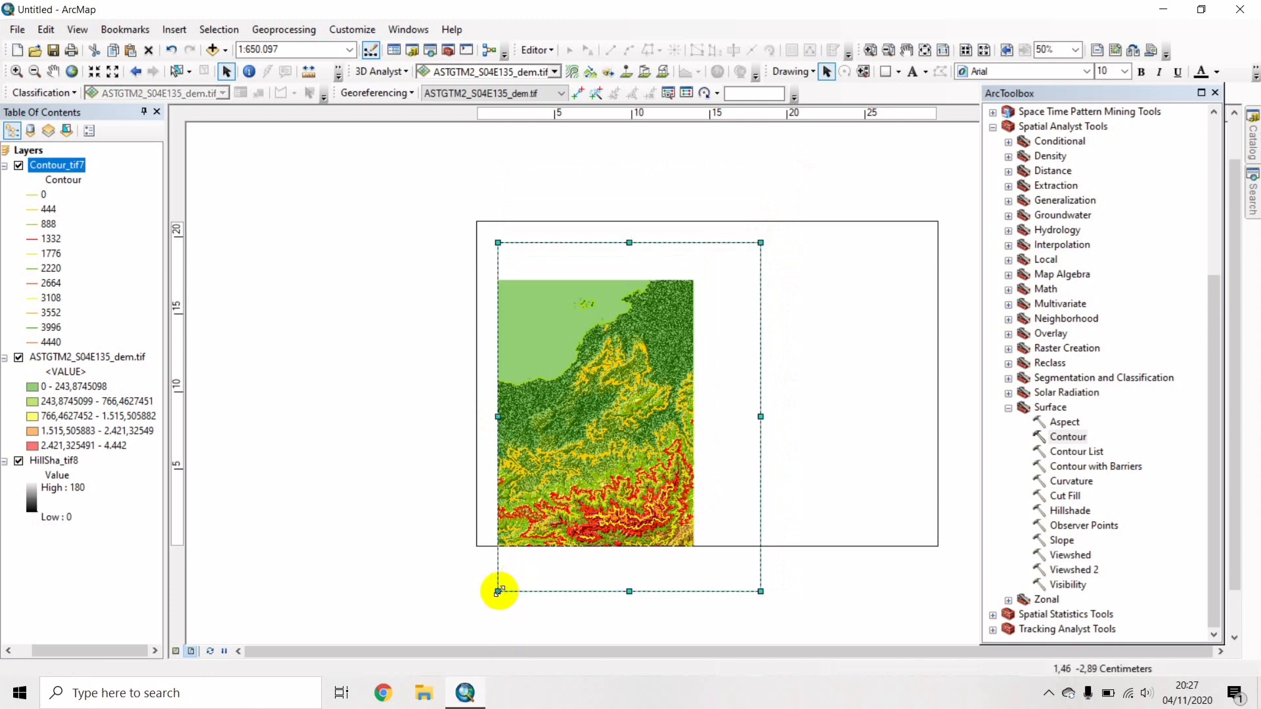
left_click_drag(499, 591, 498, 524)
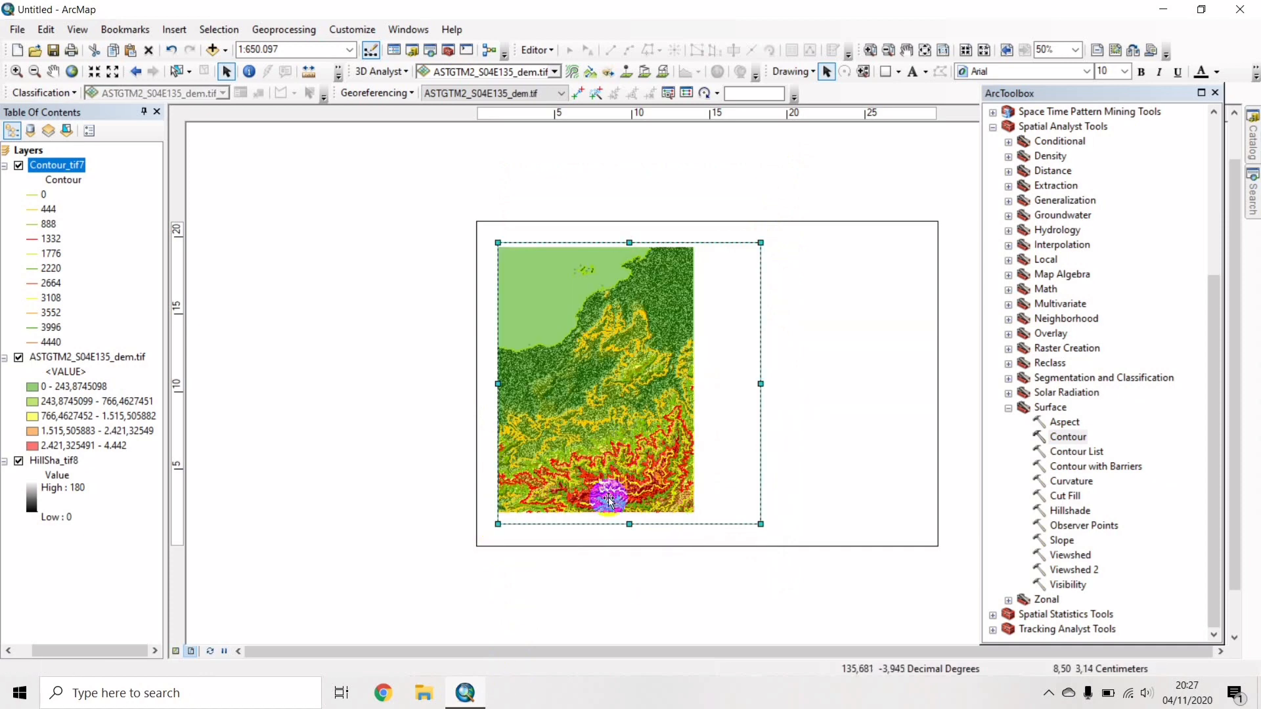
left_click_drag(762, 522, 758, 522)
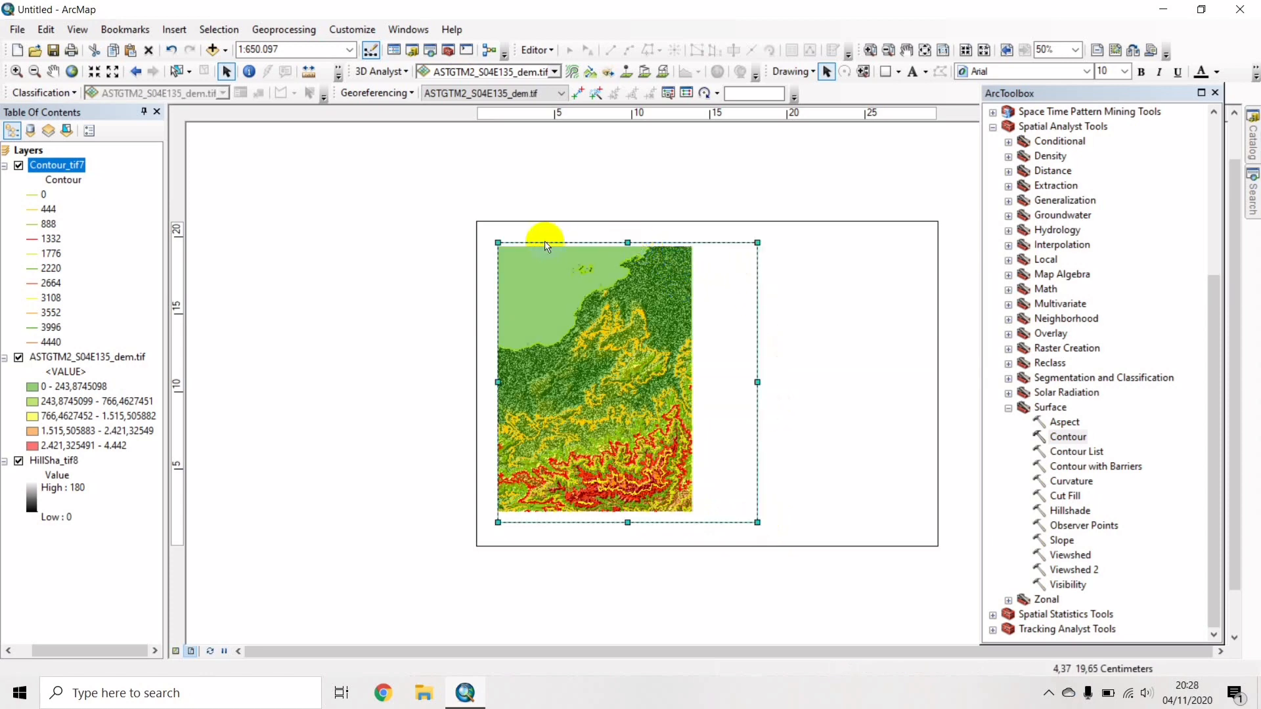
left_click_drag(497, 242, 502, 245)
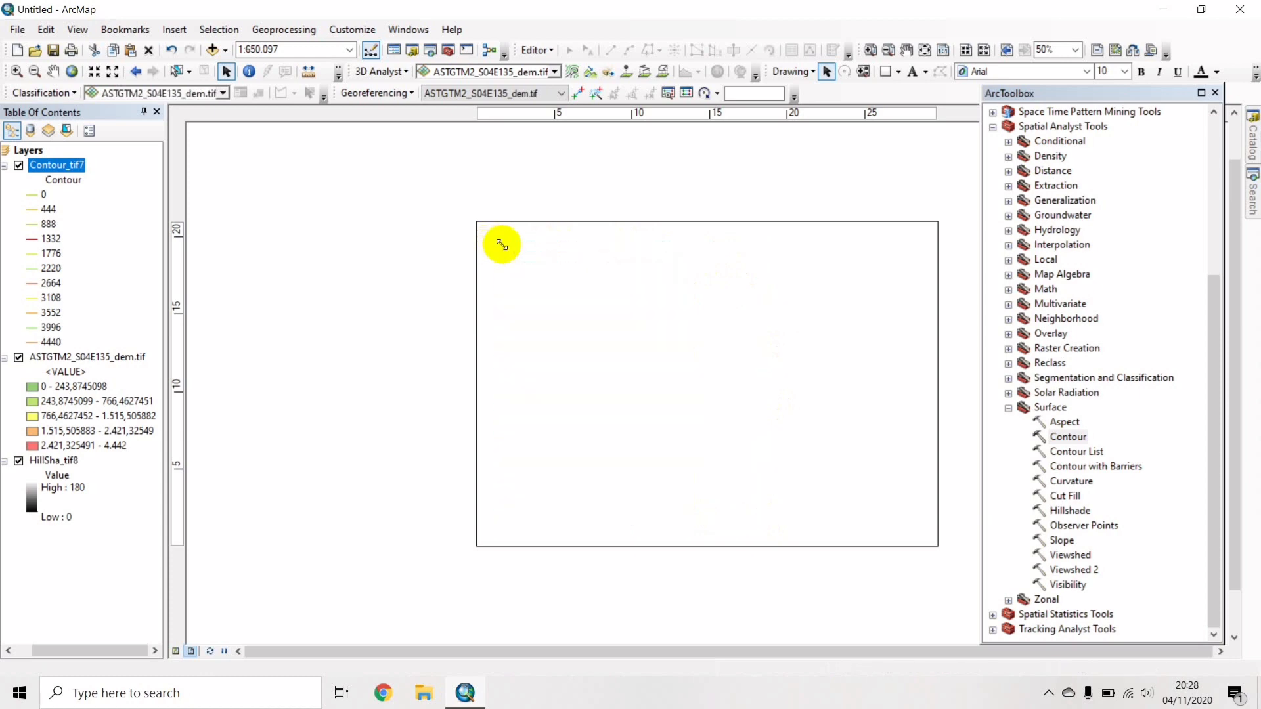
left_click(591, 346)
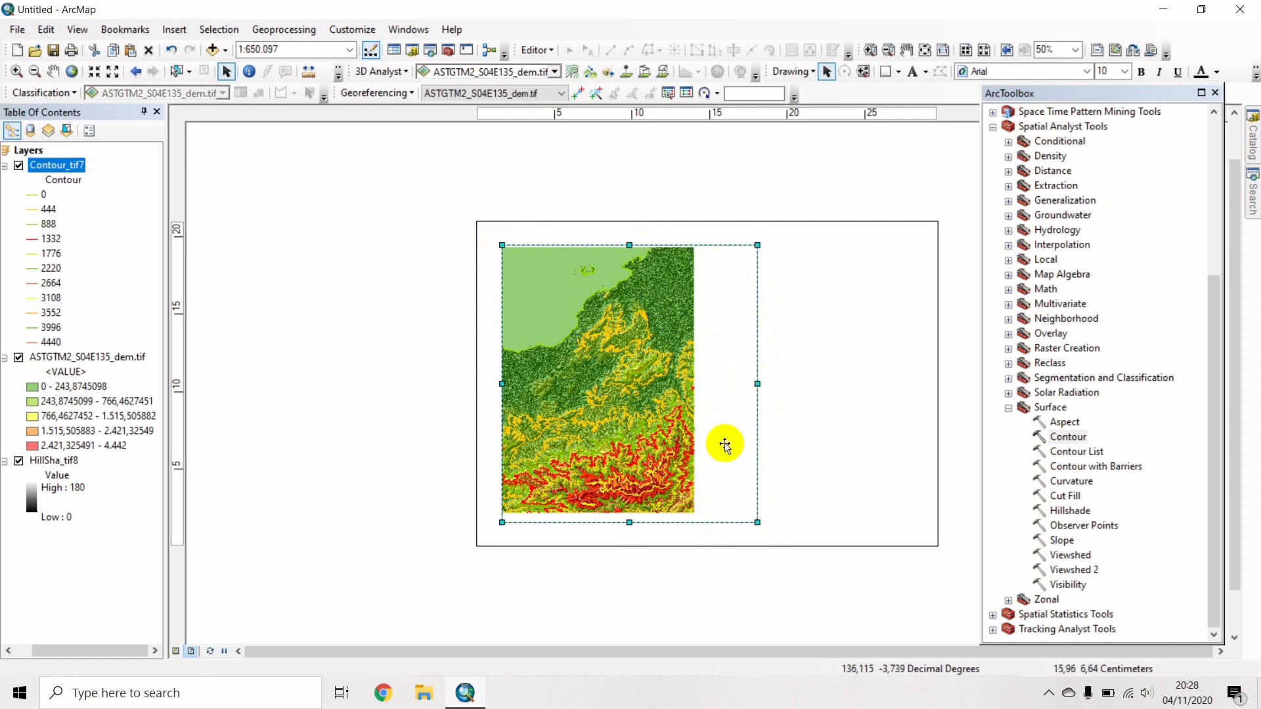
Pan the DEM to the right so it fills the resized frame.
left_click(630, 405)
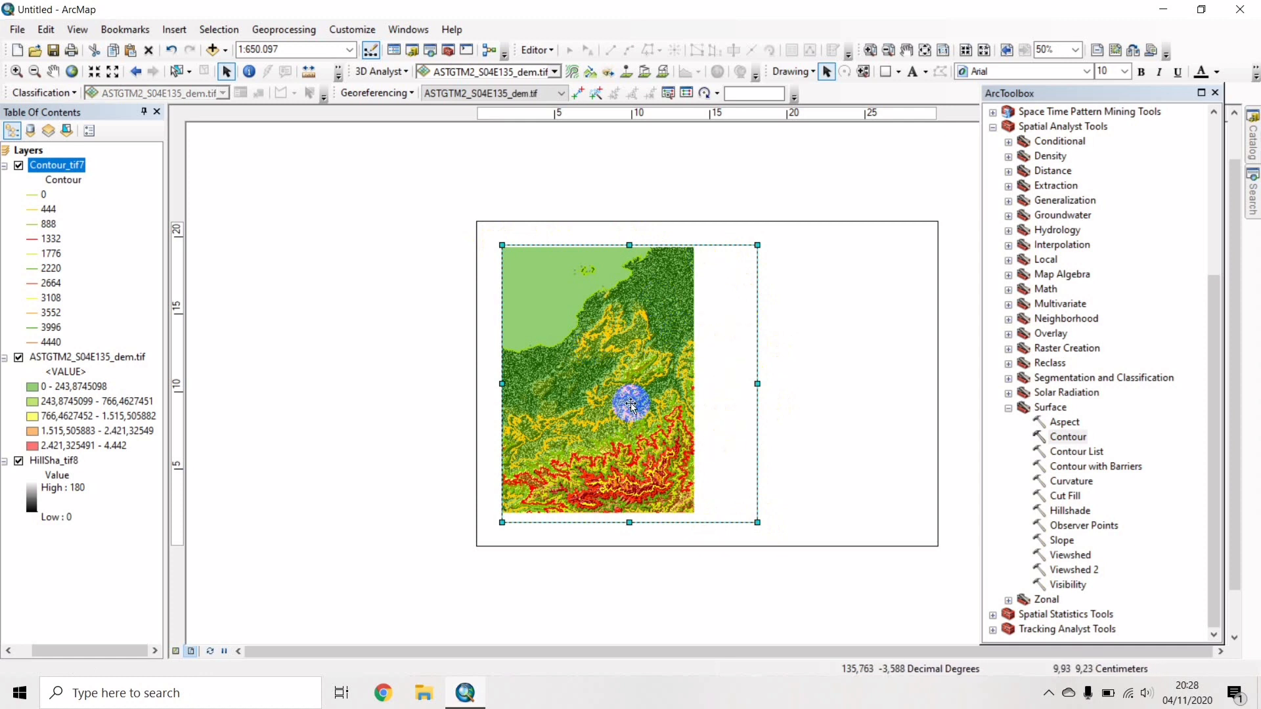
left_click(54, 73)
left_click(613, 341)
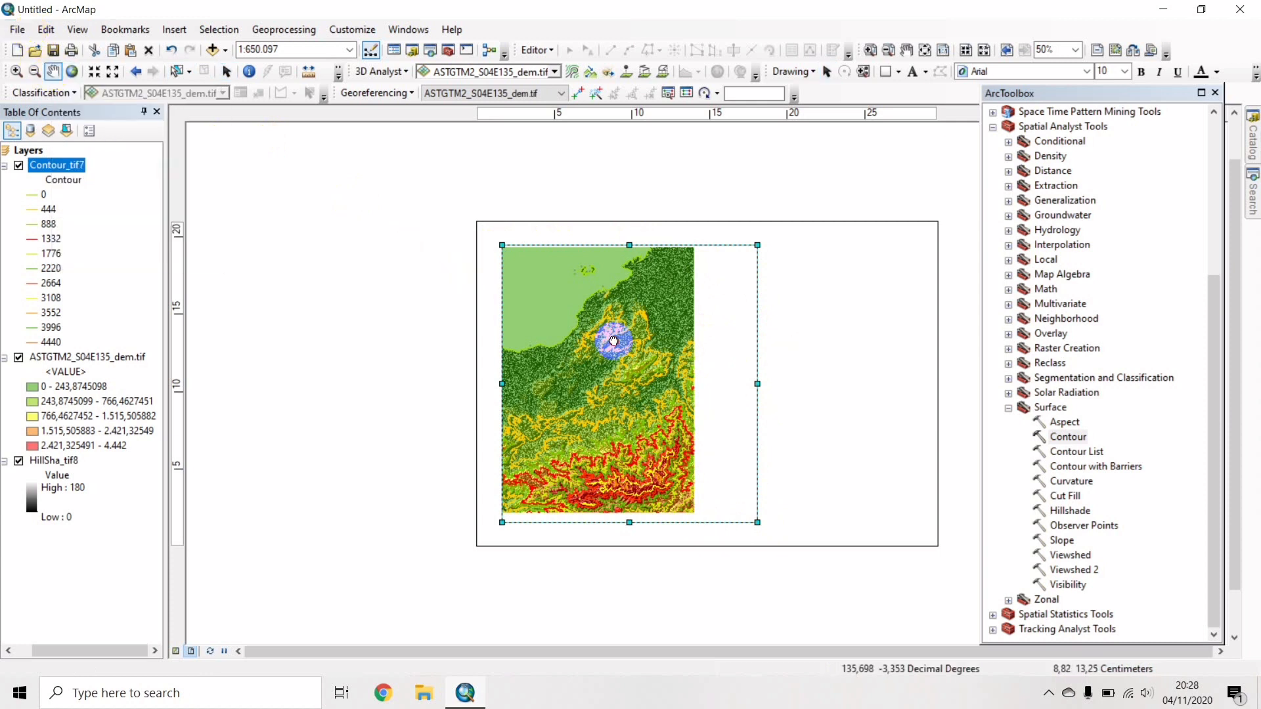
left_click_drag(614, 341, 653, 362)
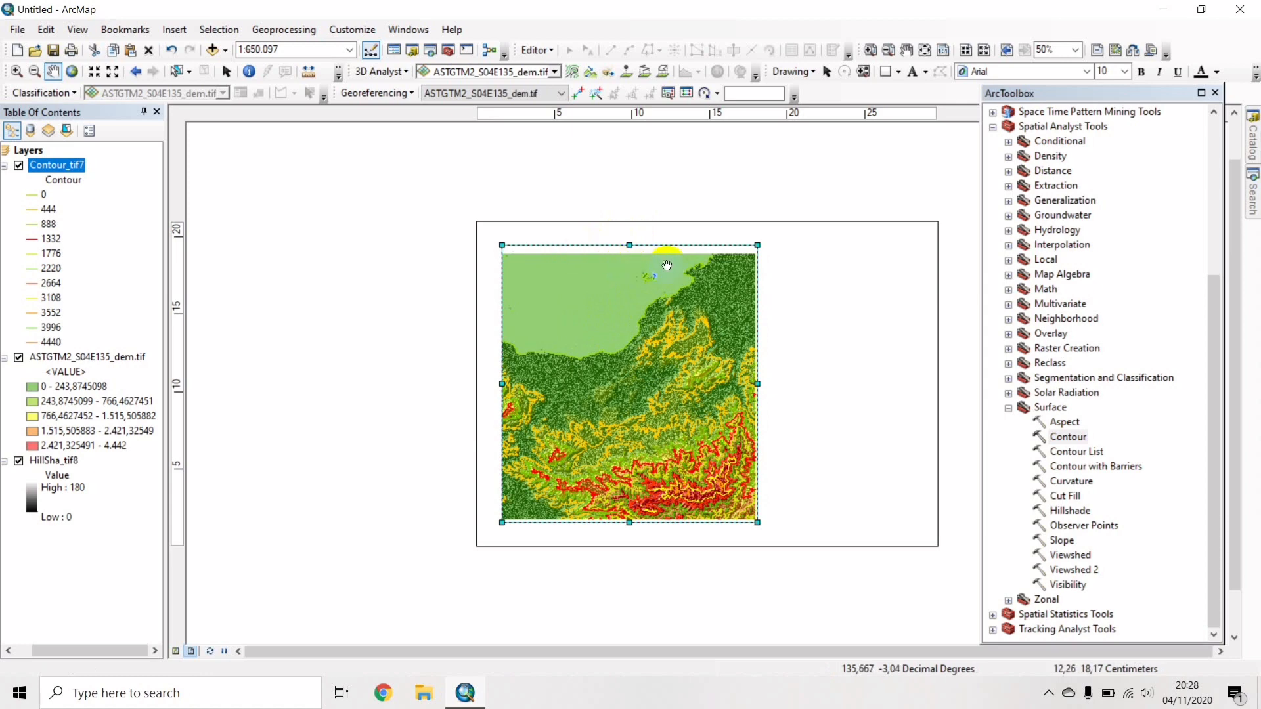
Zoom the map in to a scale of 1:600.000.
left_click(95, 70)
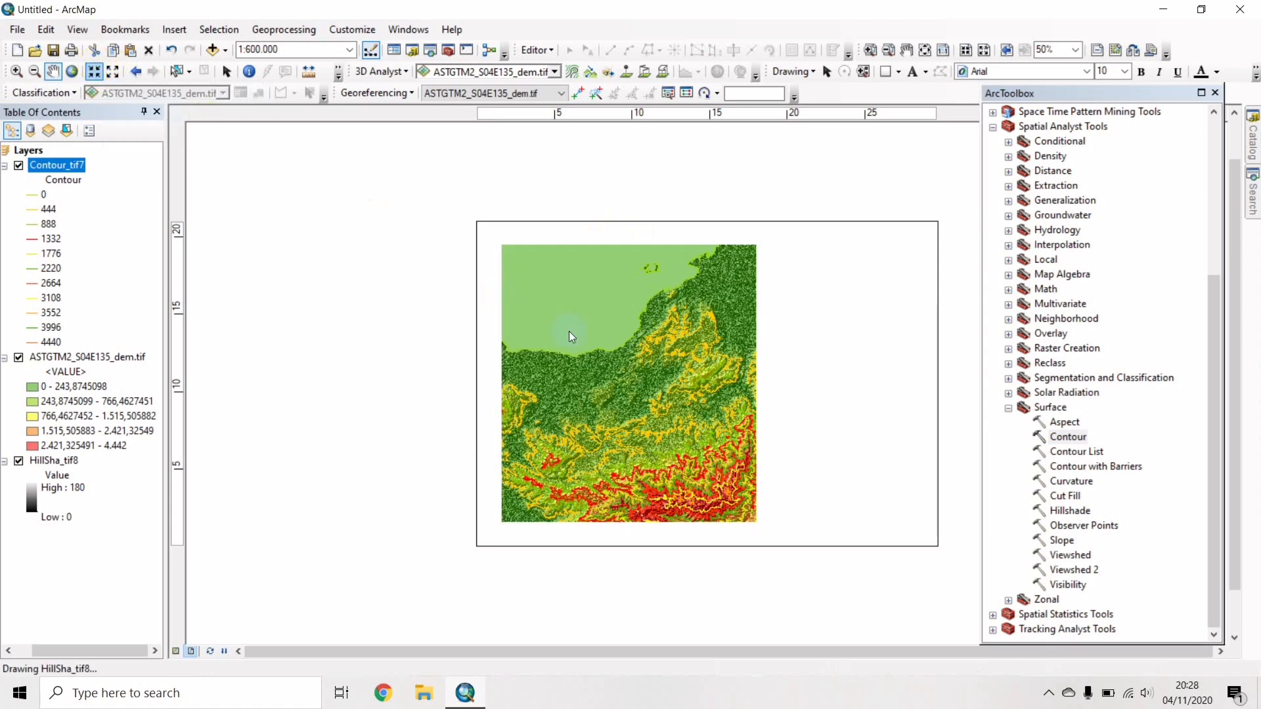
left_click(683, 412)
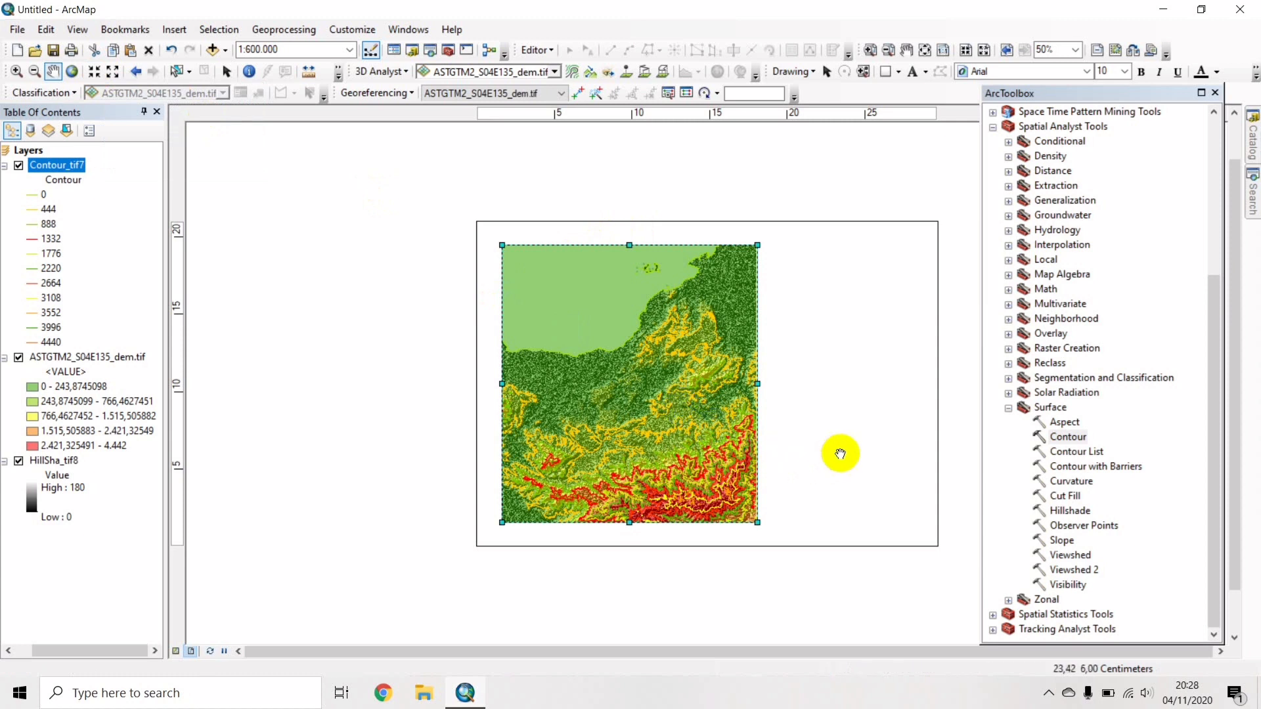
left_click(752, 388)
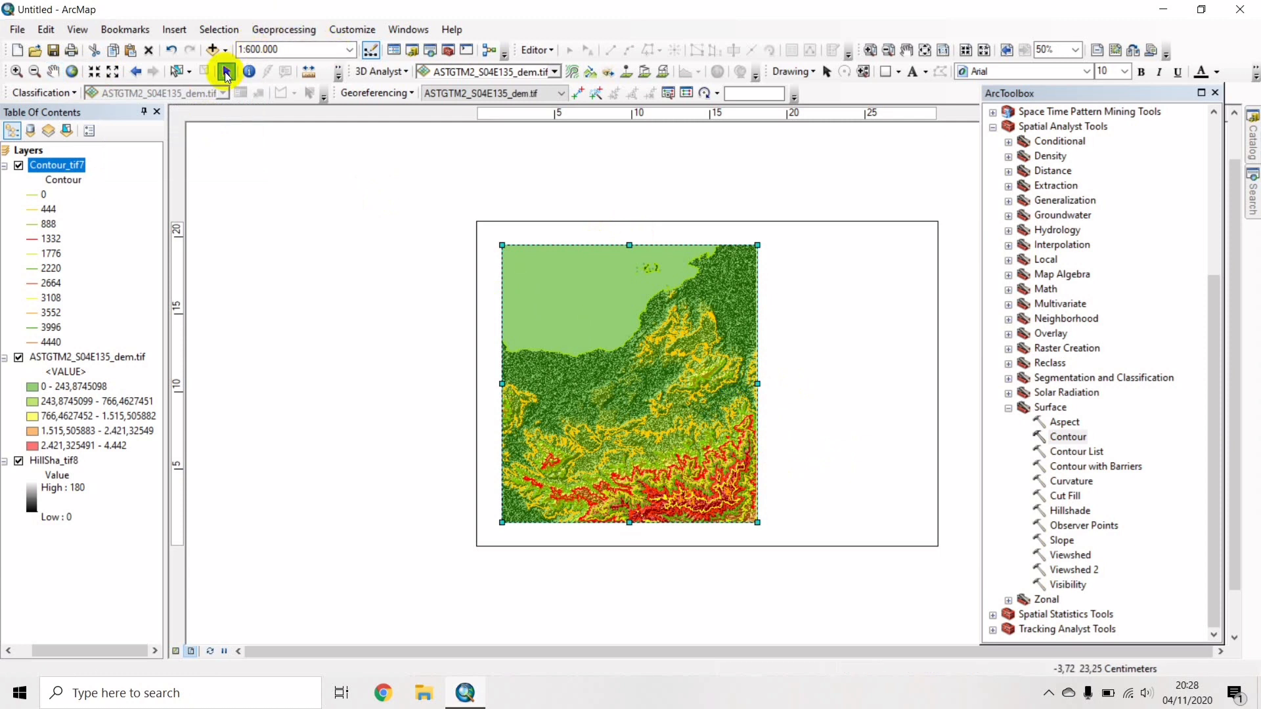
Widen the map frame's right edge slightly and start a rectangle on the empty right side.
left_click(227, 72)
left_click(754, 383)
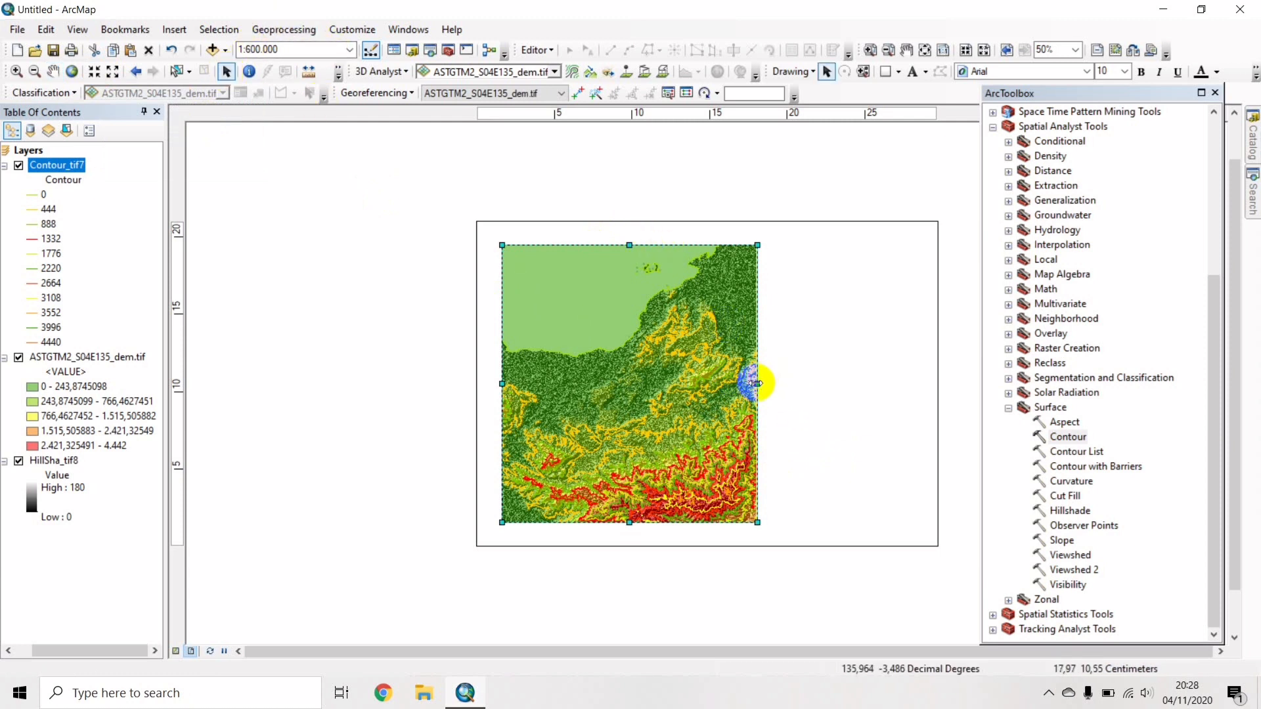
left_click_drag(756, 383, 760, 385)
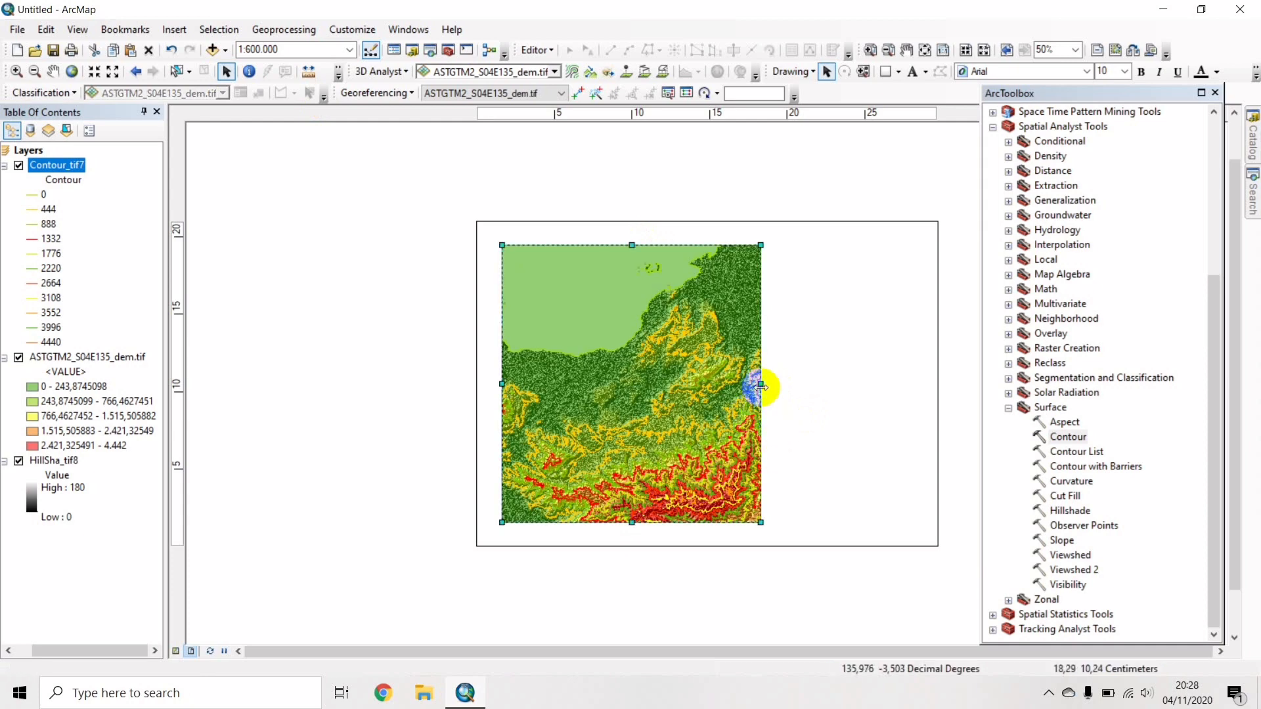
left_click_drag(760, 388, 762, 388)
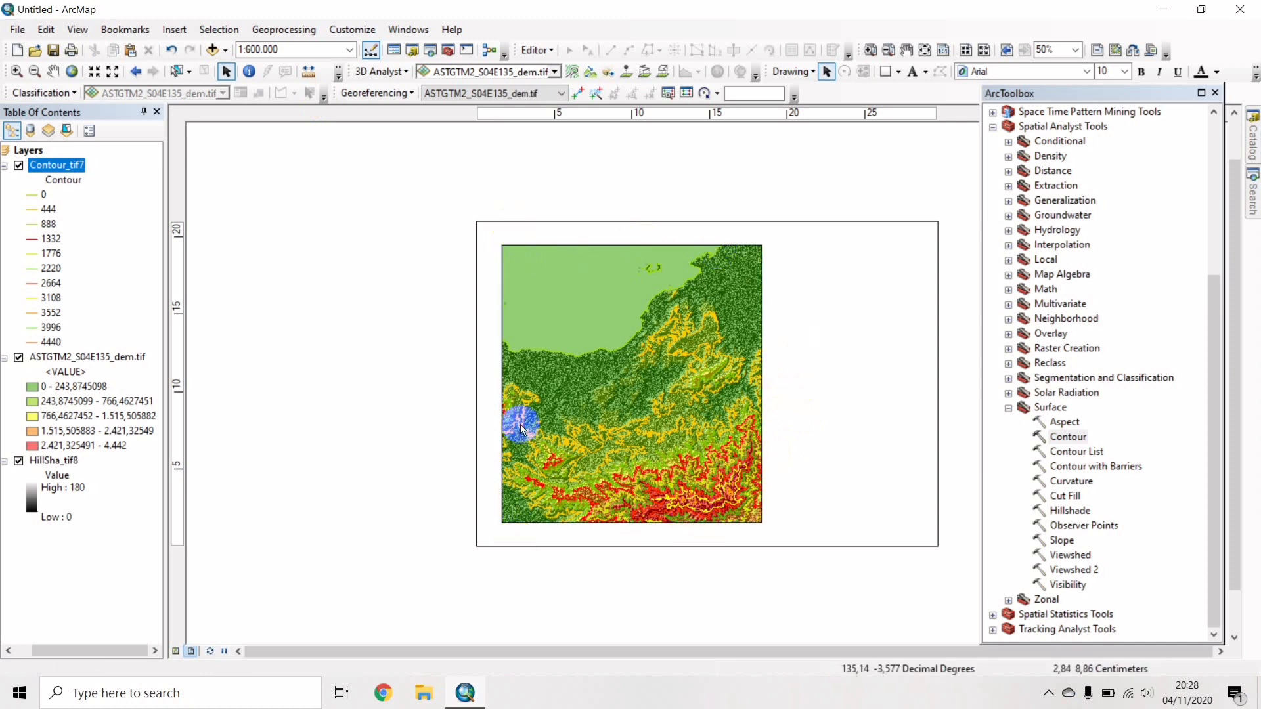
left_click(658, 374)
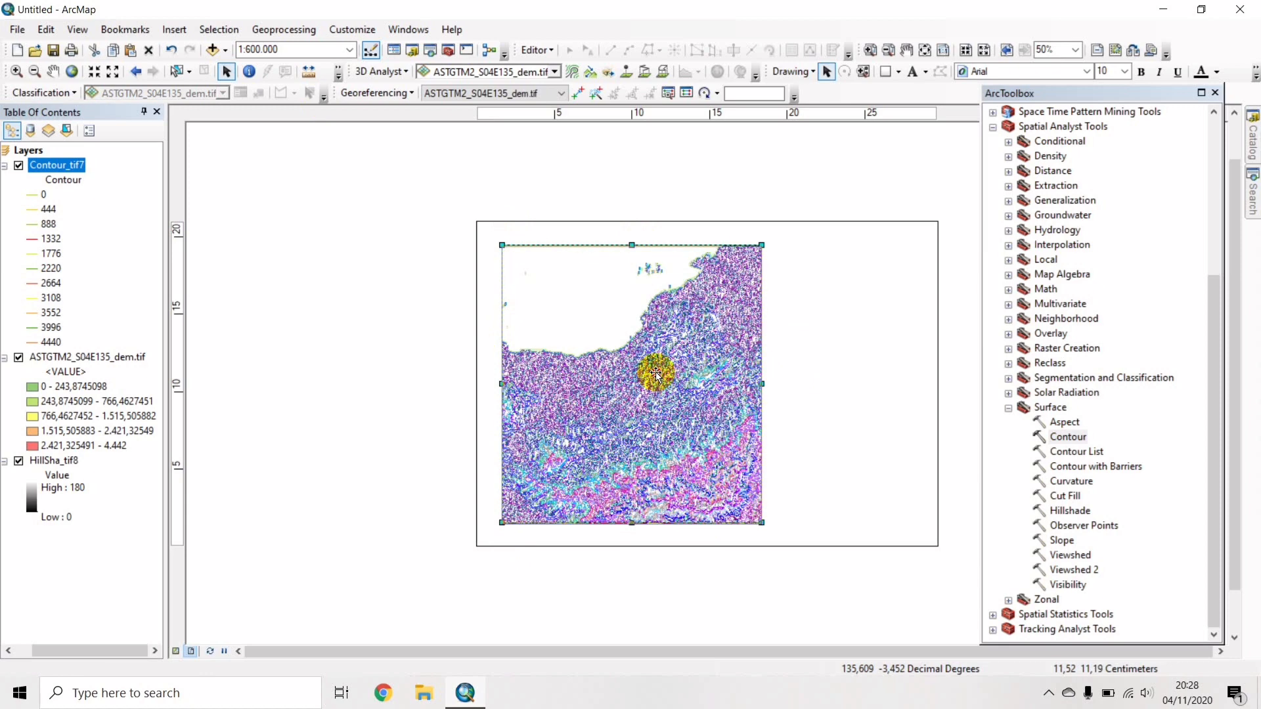
left_click(815, 314)
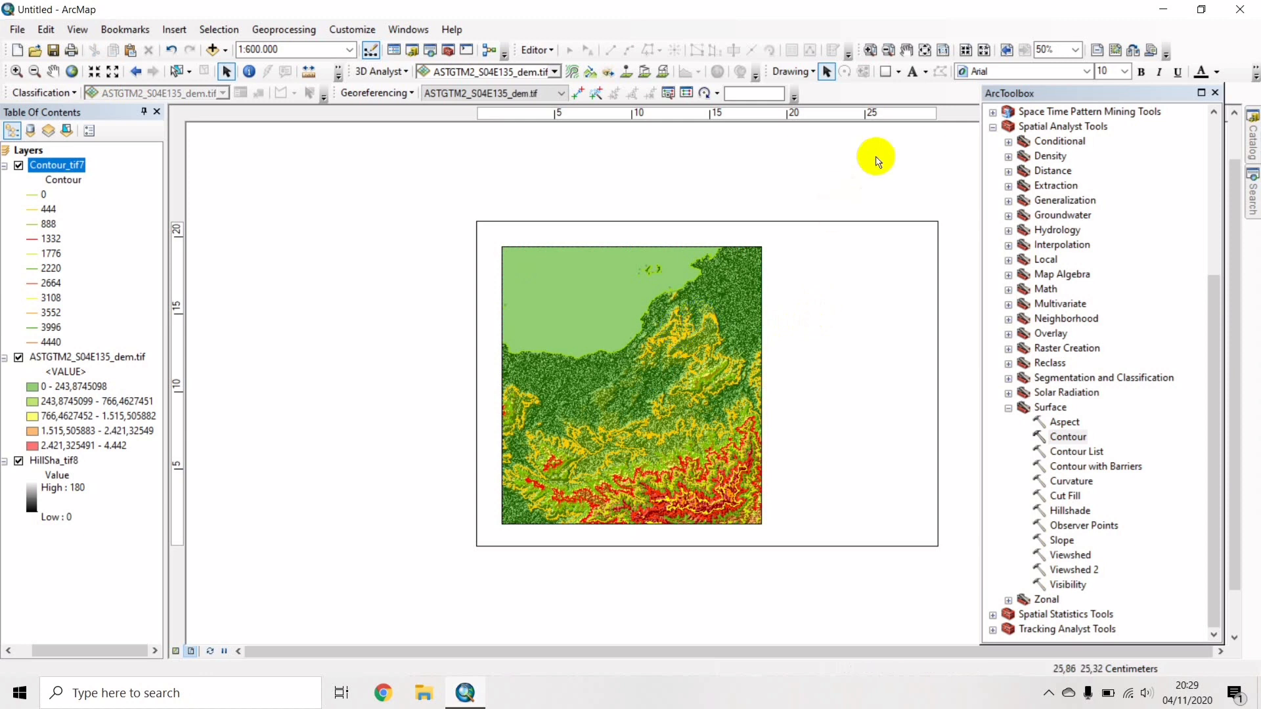
left_click(883, 73)
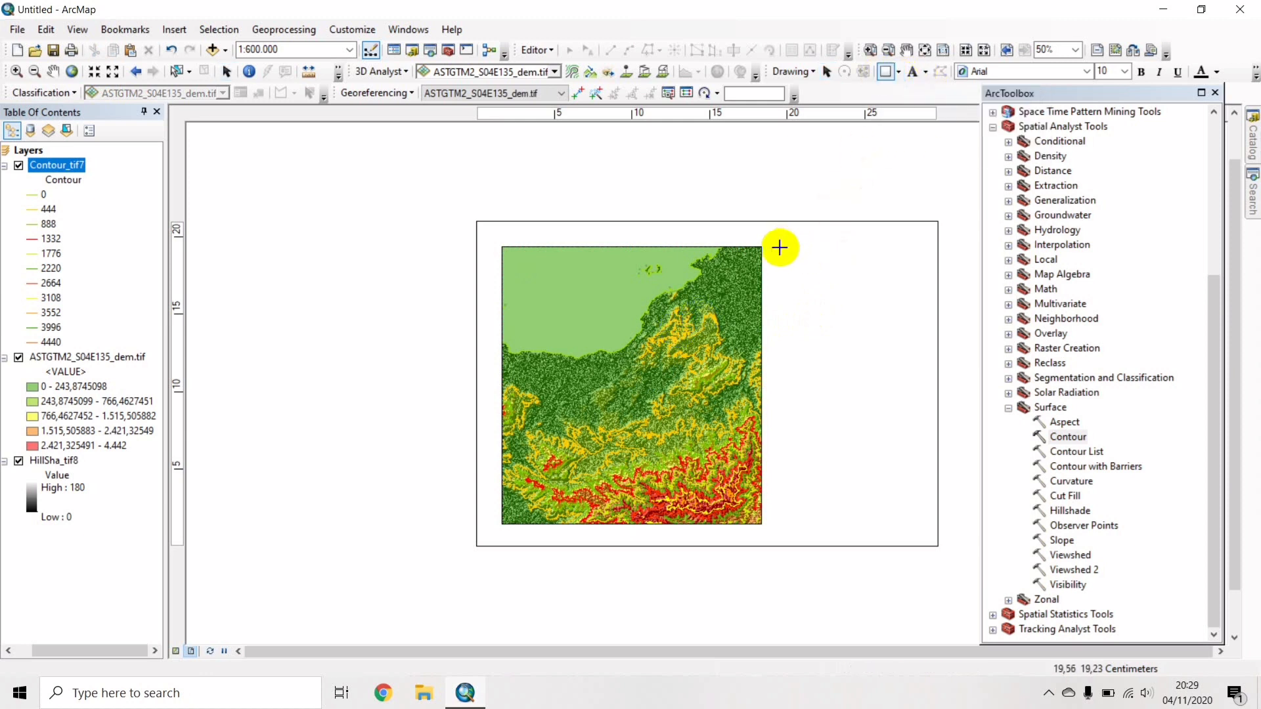
left_click_drag(779, 245, 911, 520)
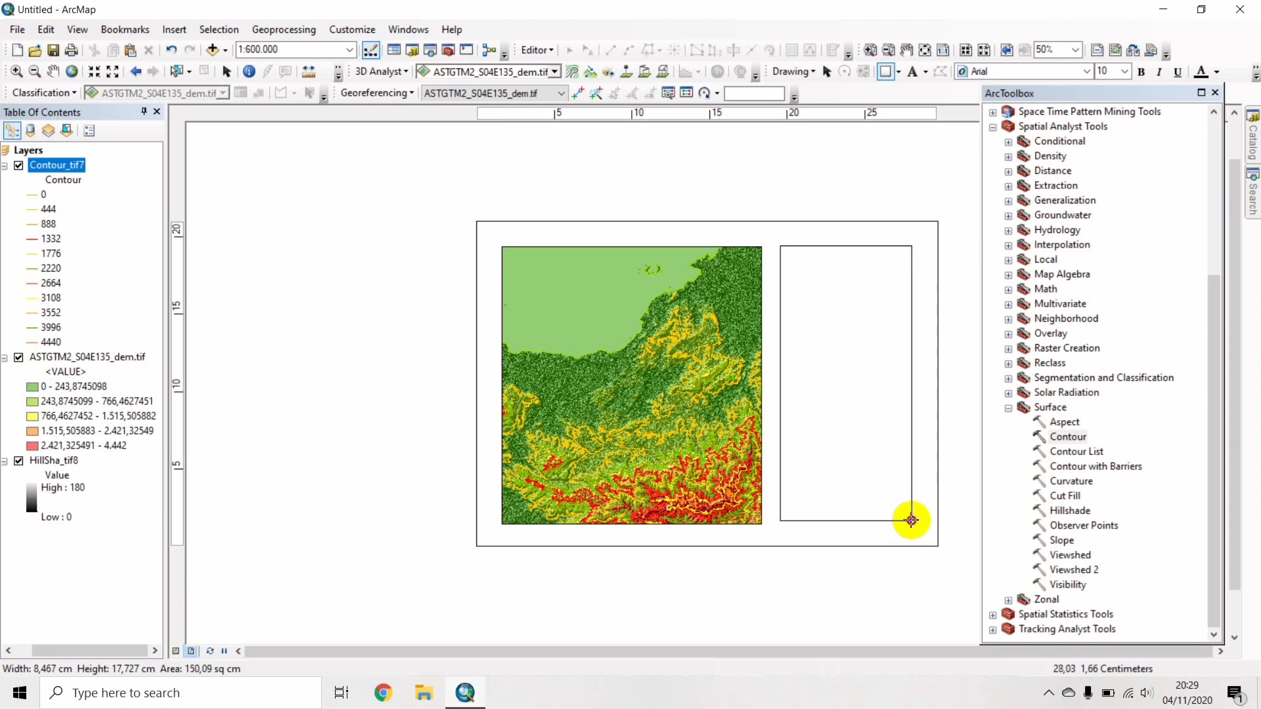
Finish the side-panel rectangle and give it a white fill with a black outline.
left_click_drag(911, 520, 912, 521)
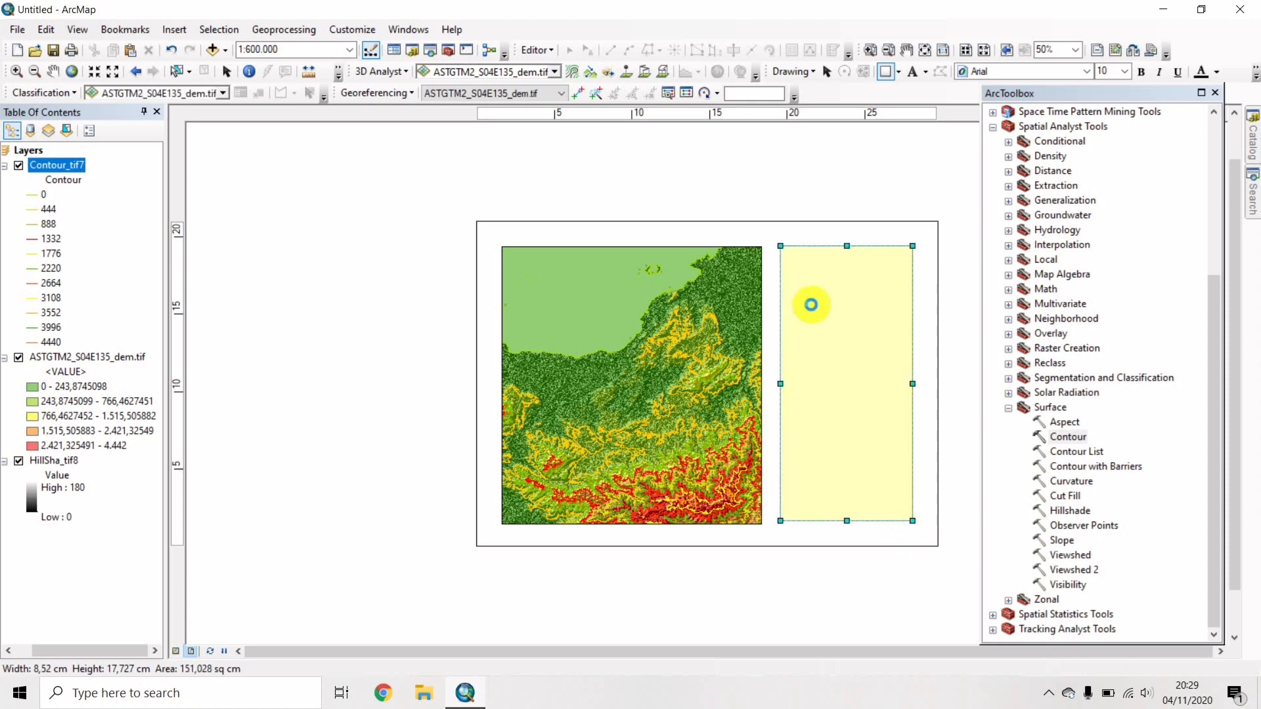
left_click(811, 305)
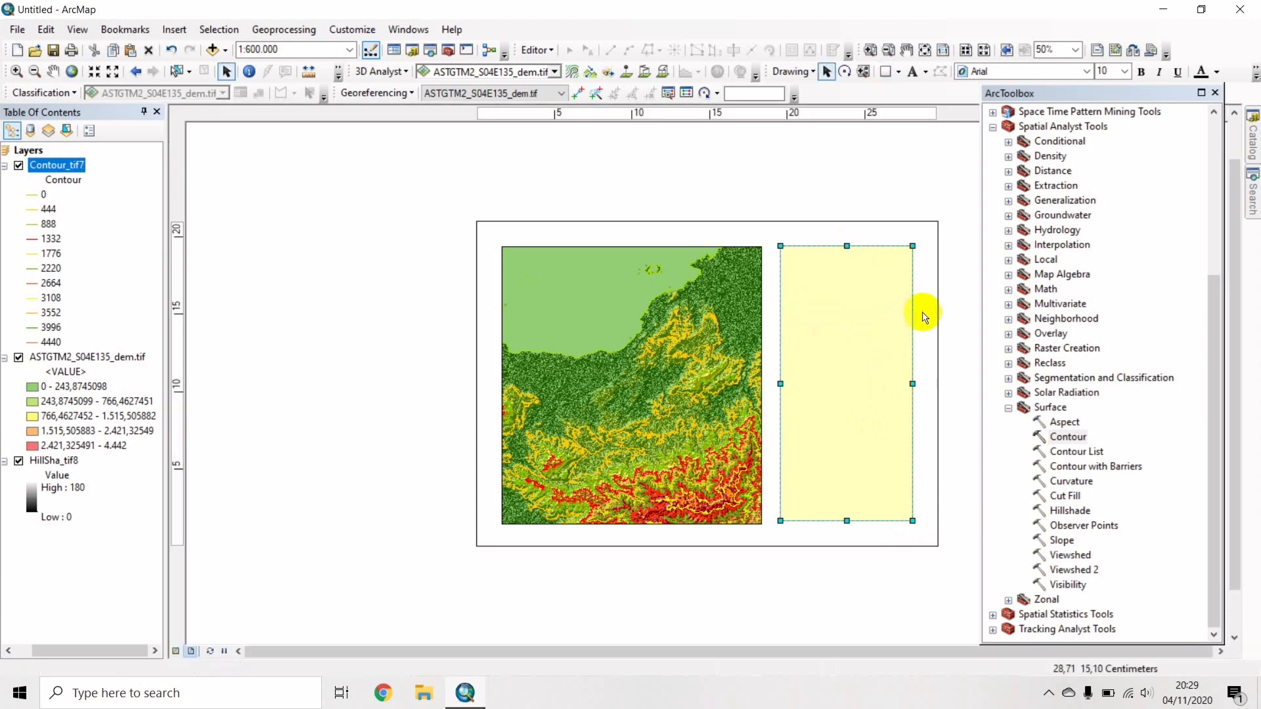
double_click(829, 322)
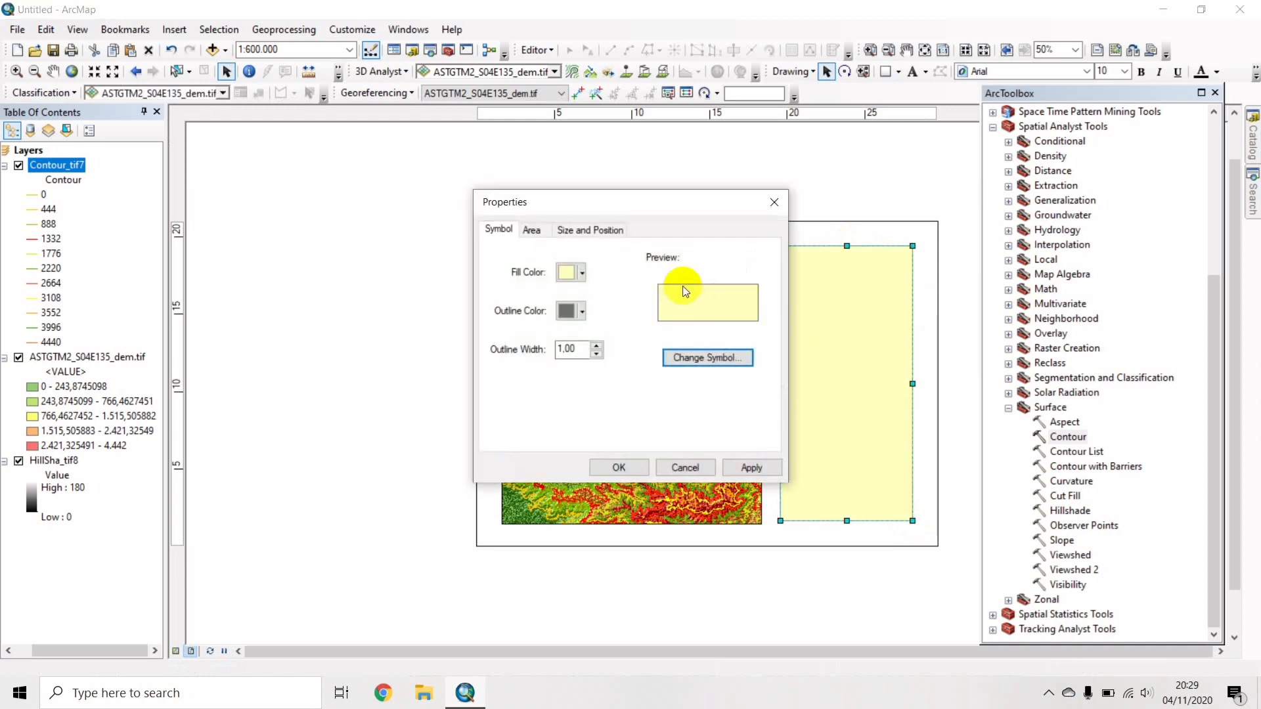
left_click(583, 273)
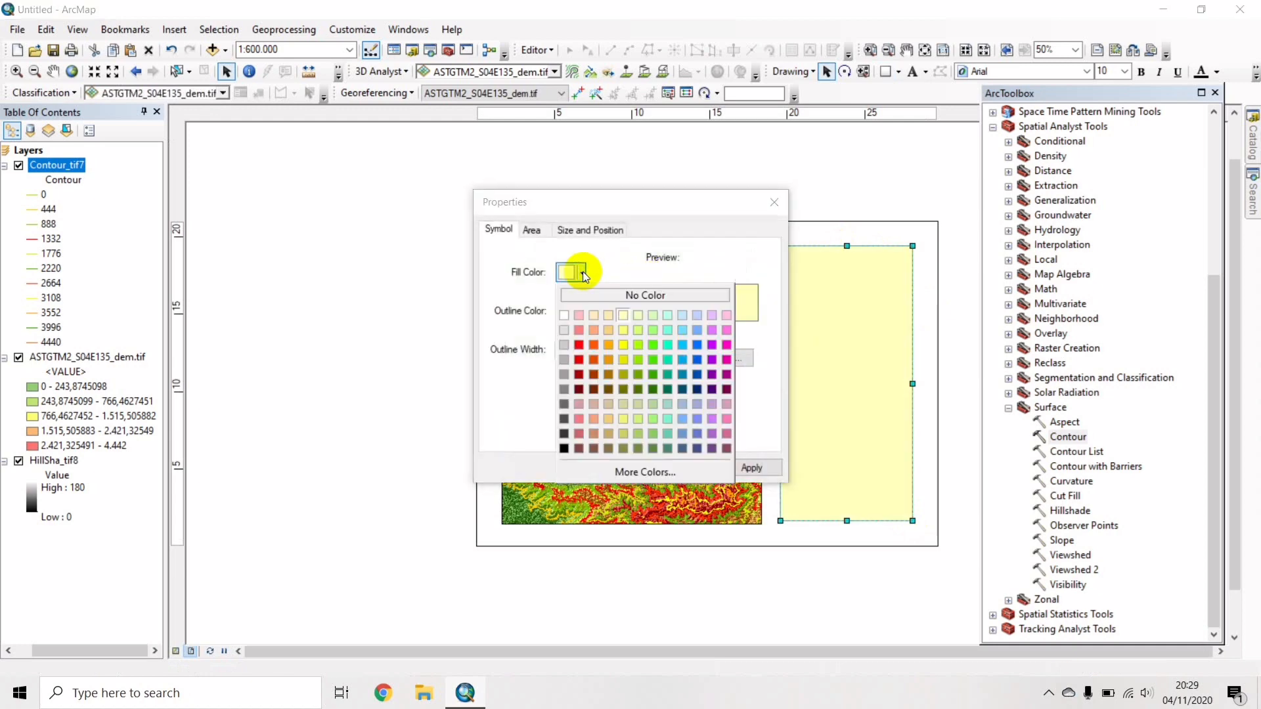
left_click(563, 317)
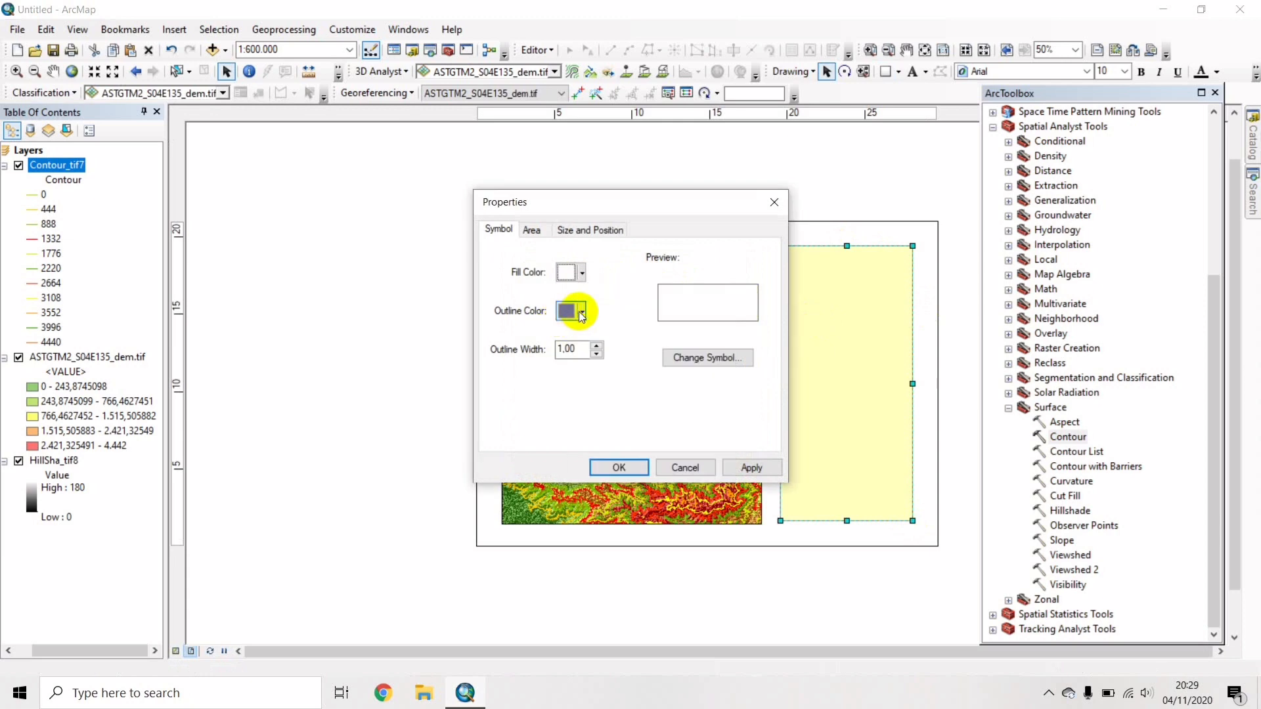
left_click(581, 313)
left_click(564, 487)
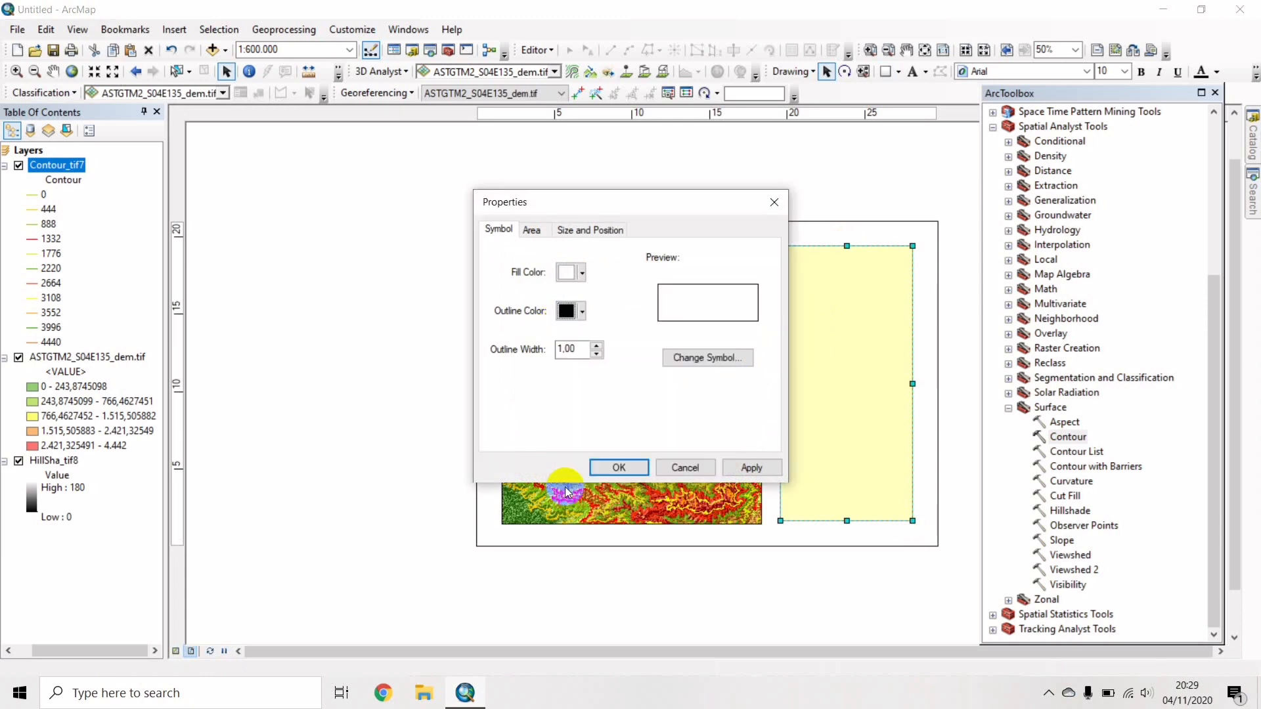
left_click(634, 460)
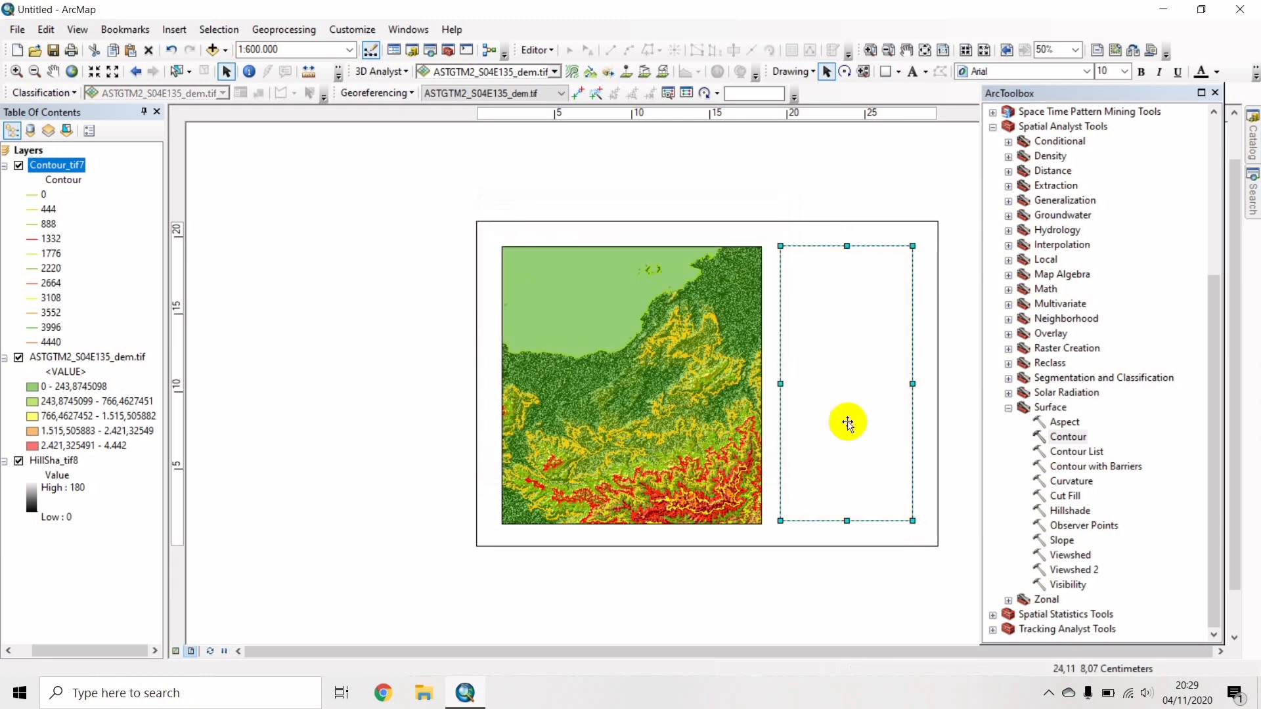
left_click(697, 400)
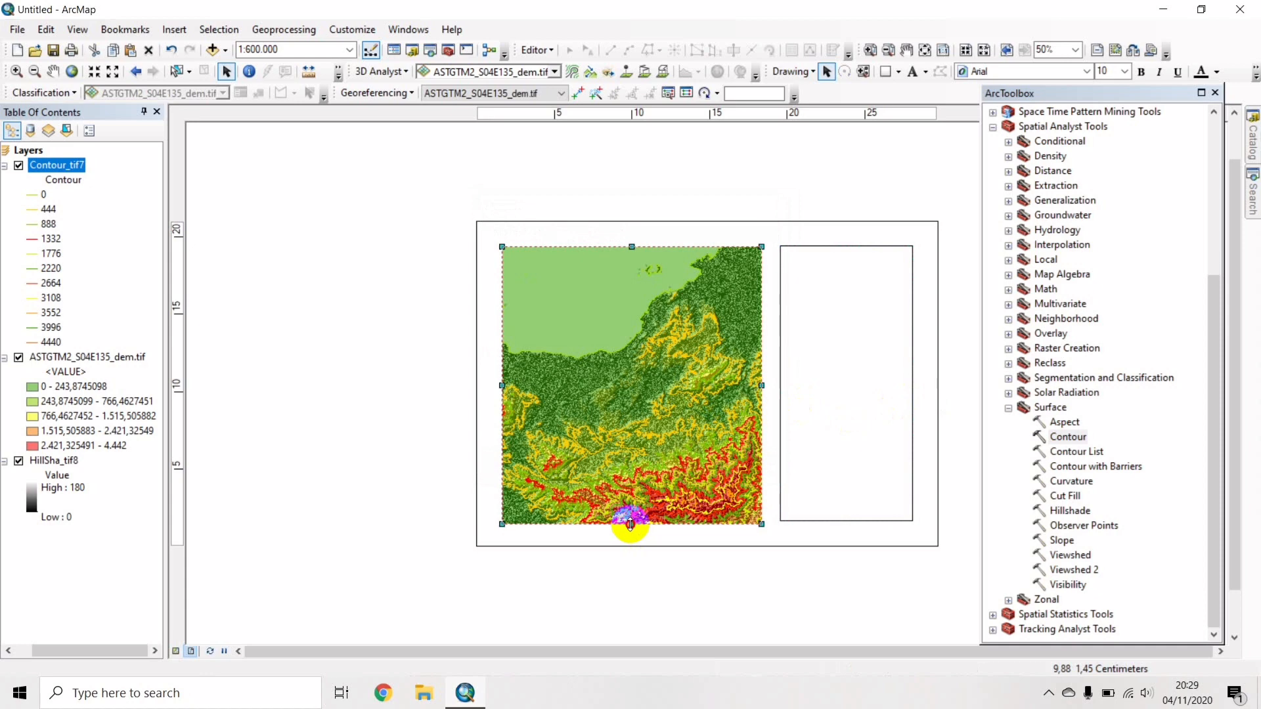
Raise the map frame's bottom edge slightly.
left_click_drag(631, 522, 630, 519)
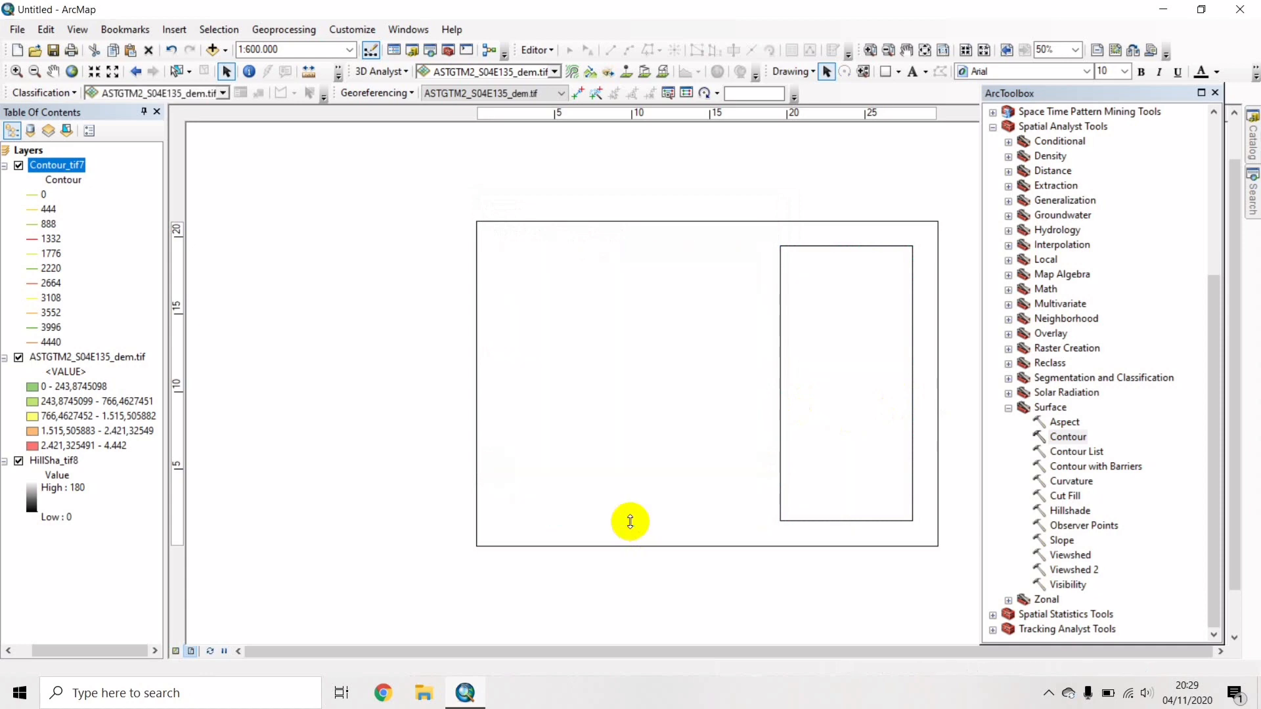
left_click(651, 447)
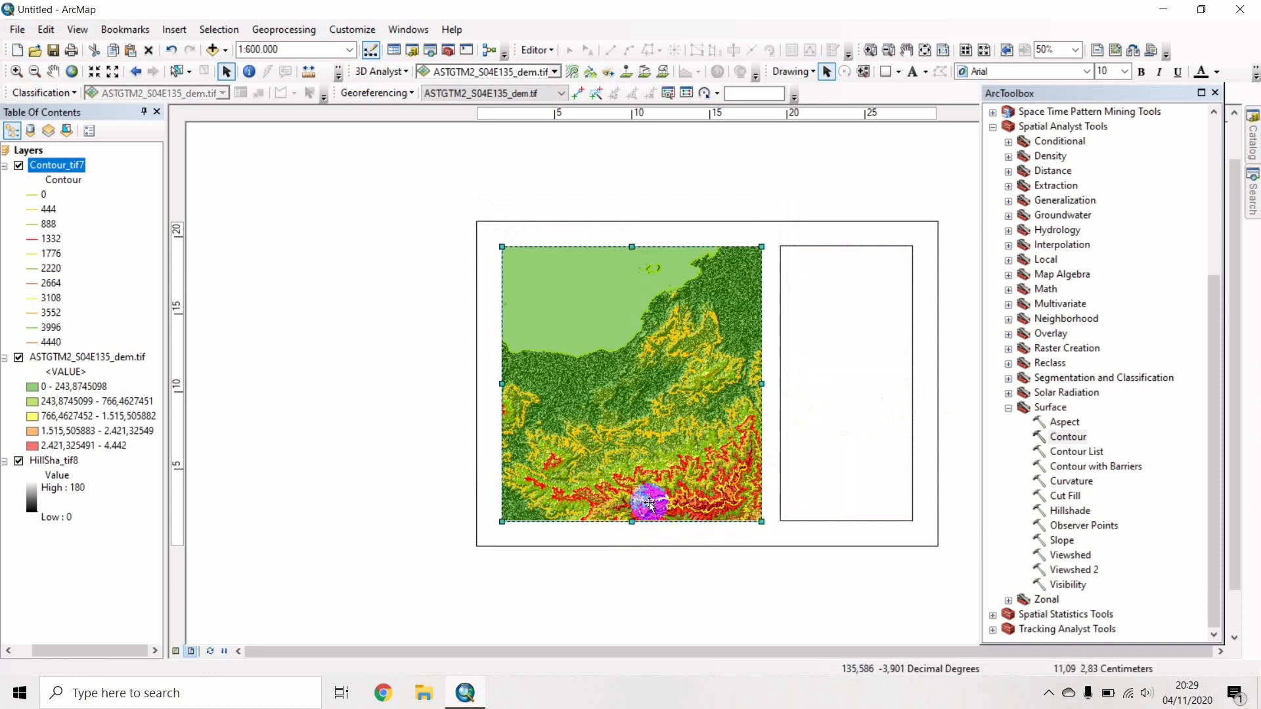
left_click(663, 535)
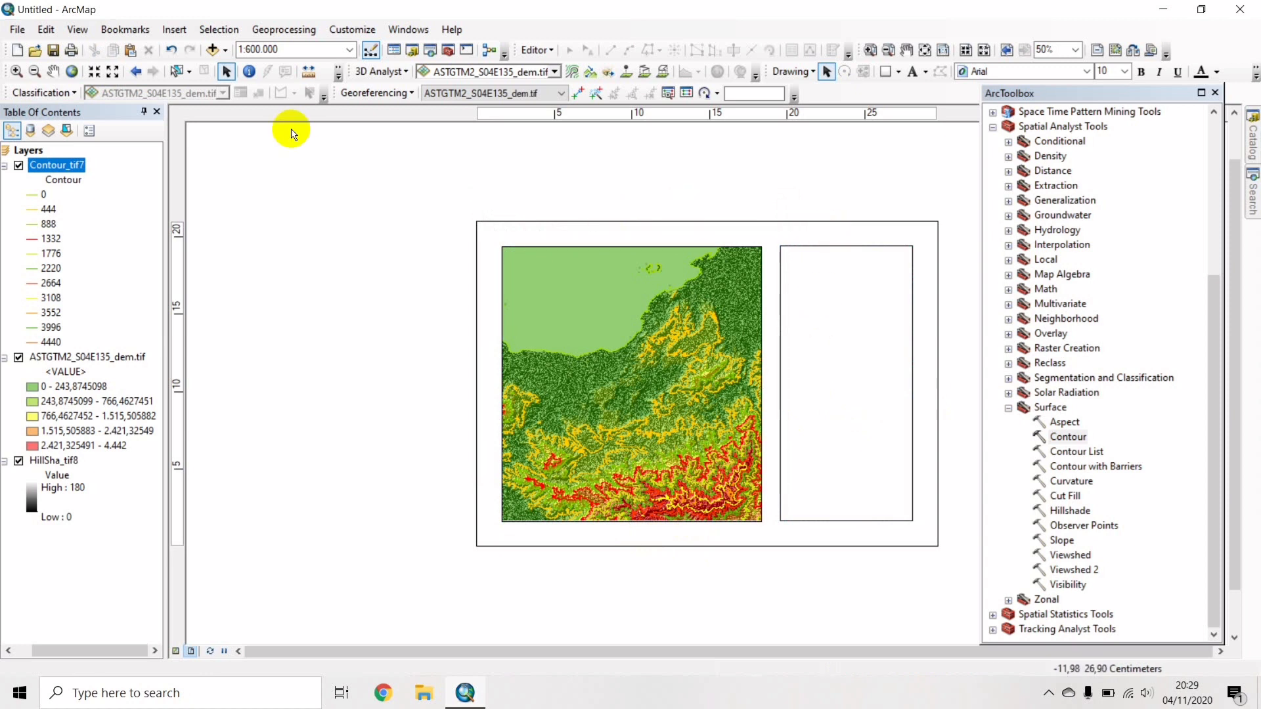
Insert a new default text element into the layout.
left_click(176, 29)
left_click(177, 84)
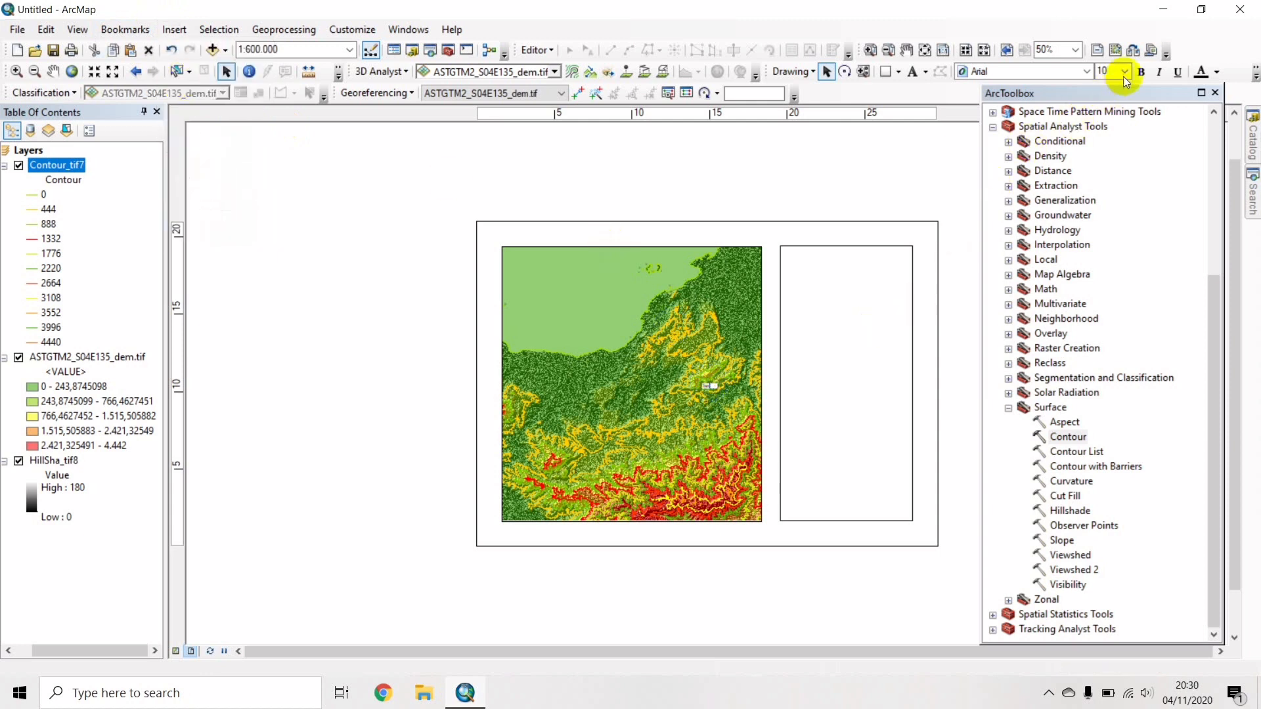
left_click(686, 397)
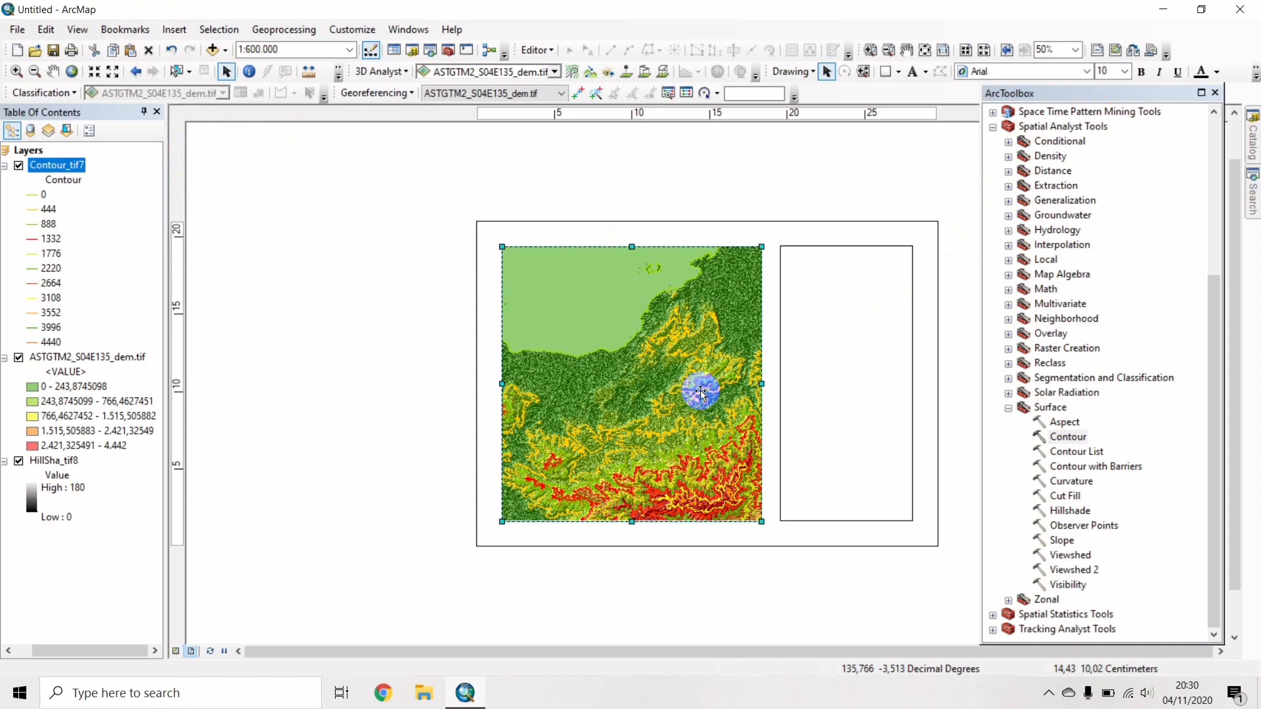
left_click(708, 389)
Move the text into the side panel at 16 pt, reading 'PETA TOPOGRAFI PROVINSI PAPUA'.
left_click_drag(708, 386, 848, 269)
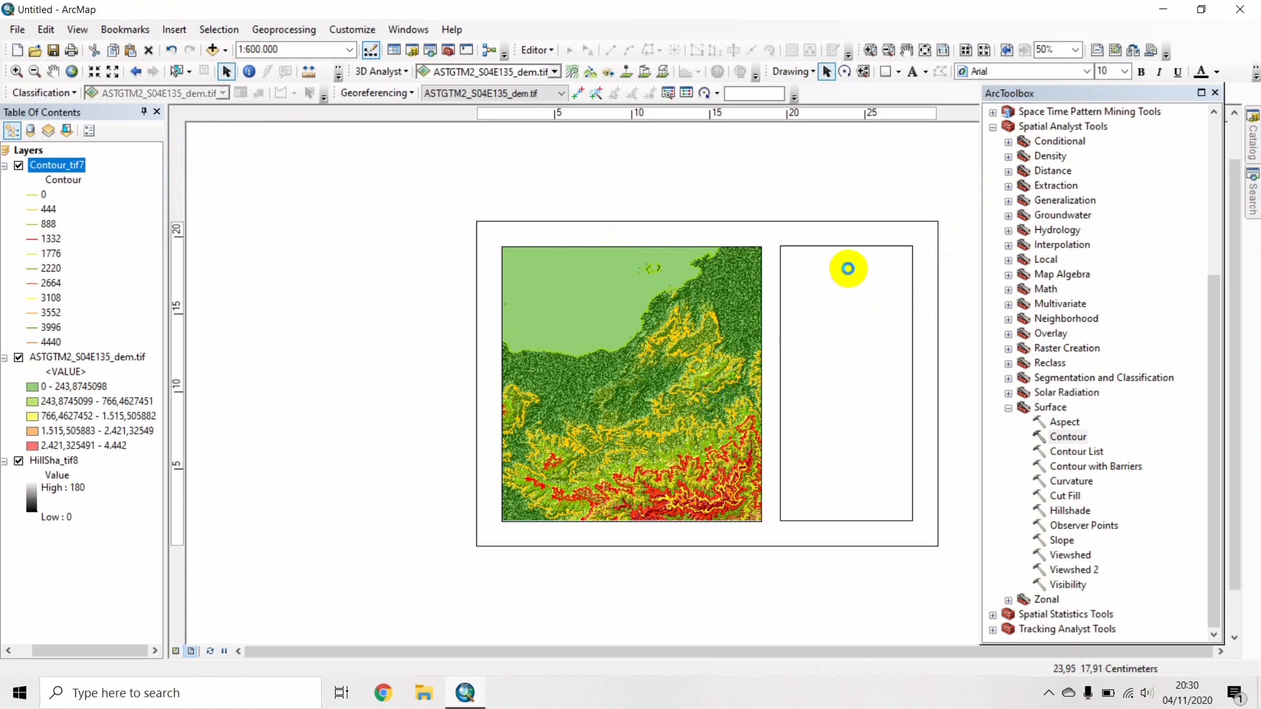
left_click(1125, 71)
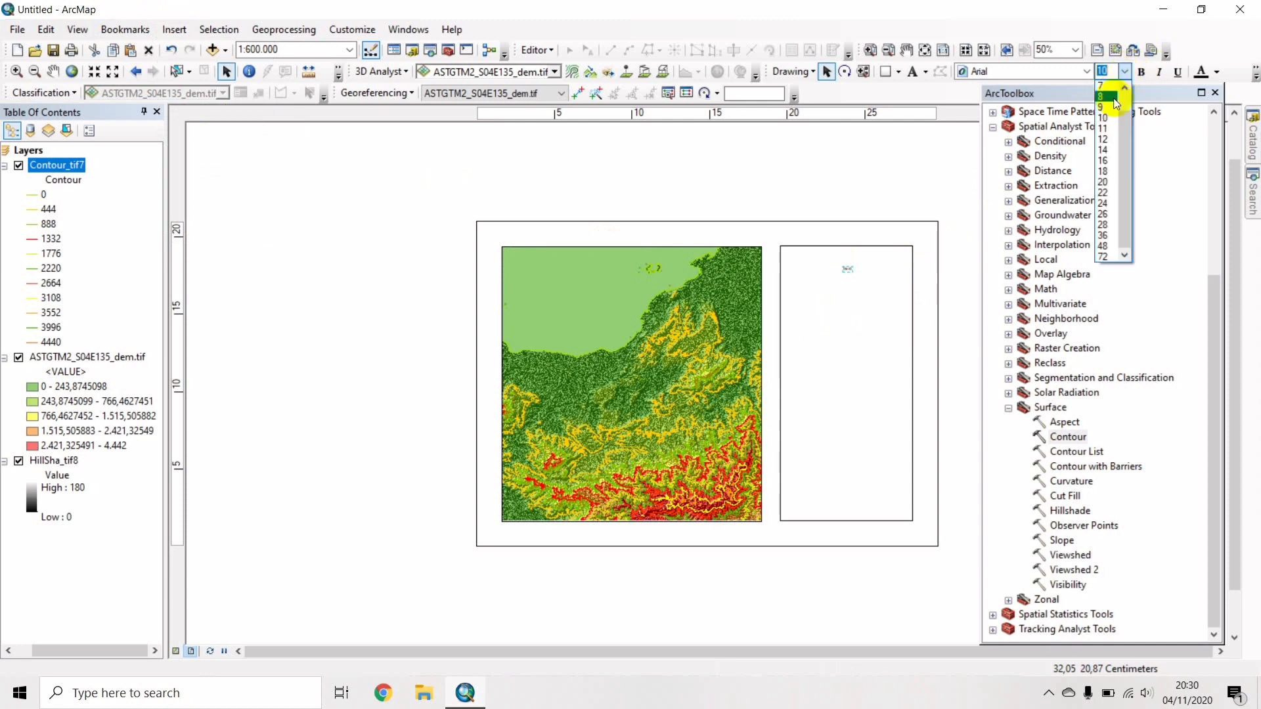
left_click(1104, 160)
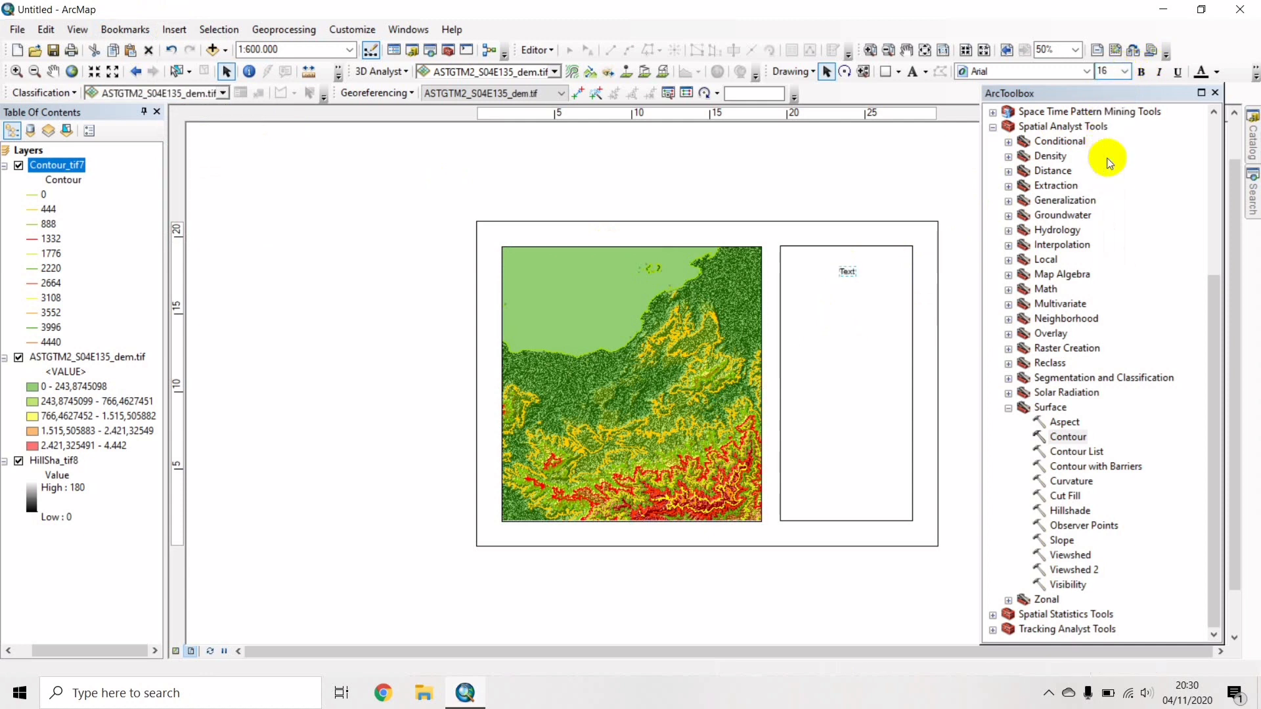
left_click(850, 272)
left_click(847, 275)
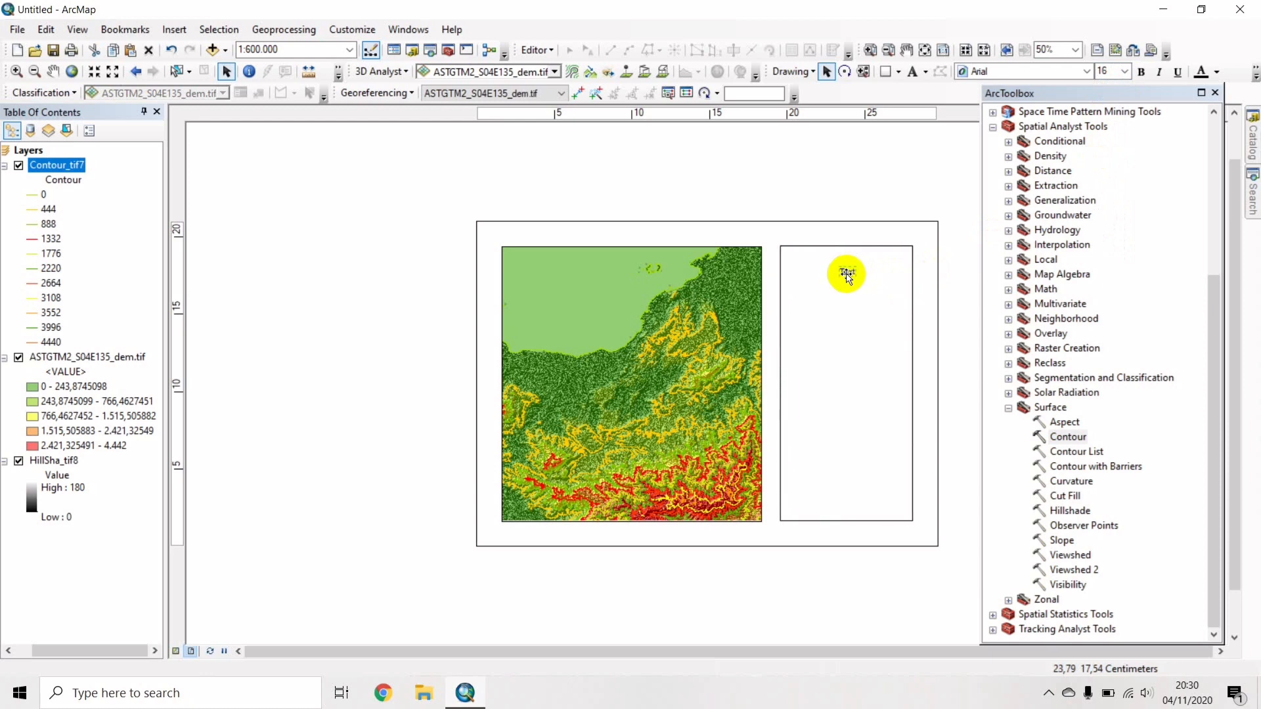
double_click(847, 273)
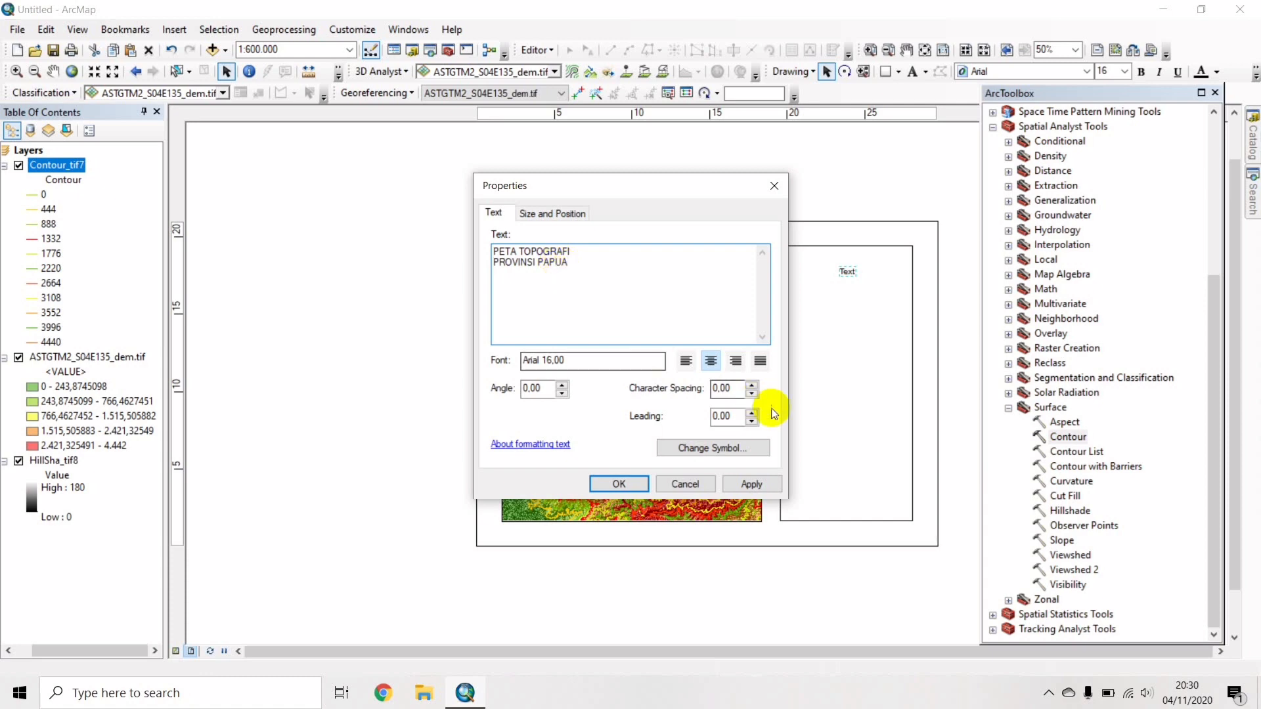
left_click(619, 484)
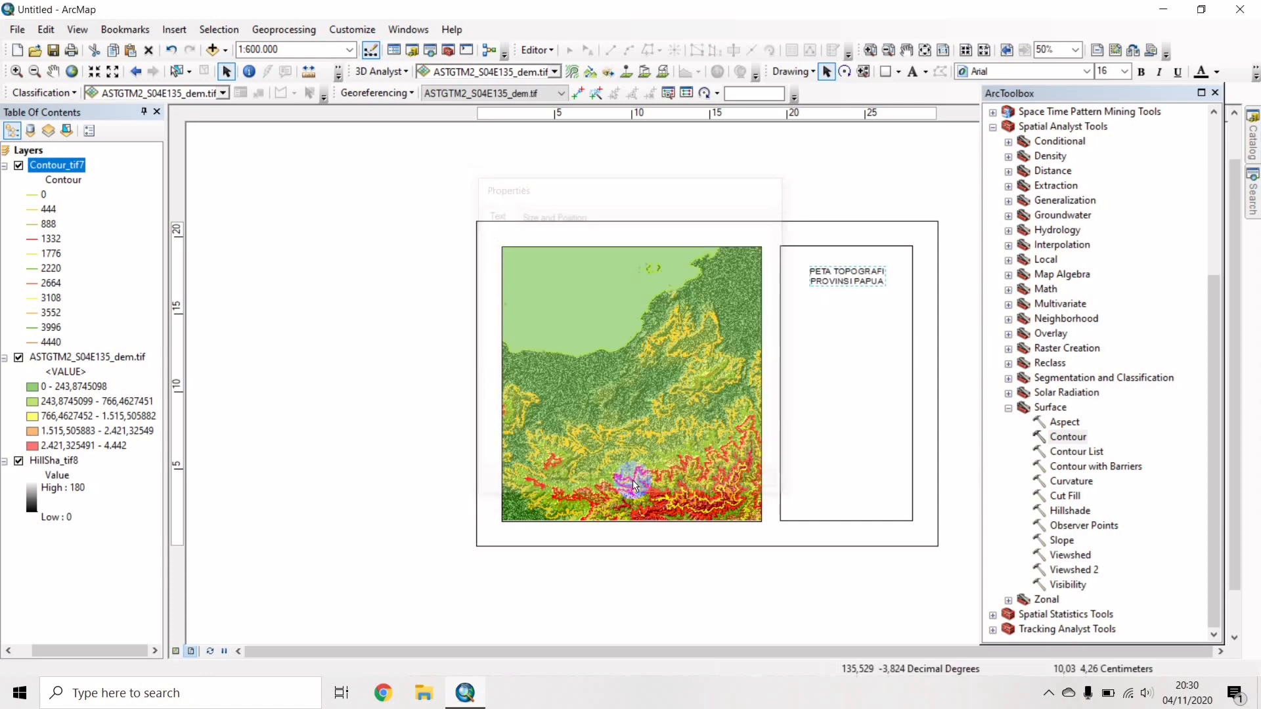
left_click_drag(849, 279, 850, 266)
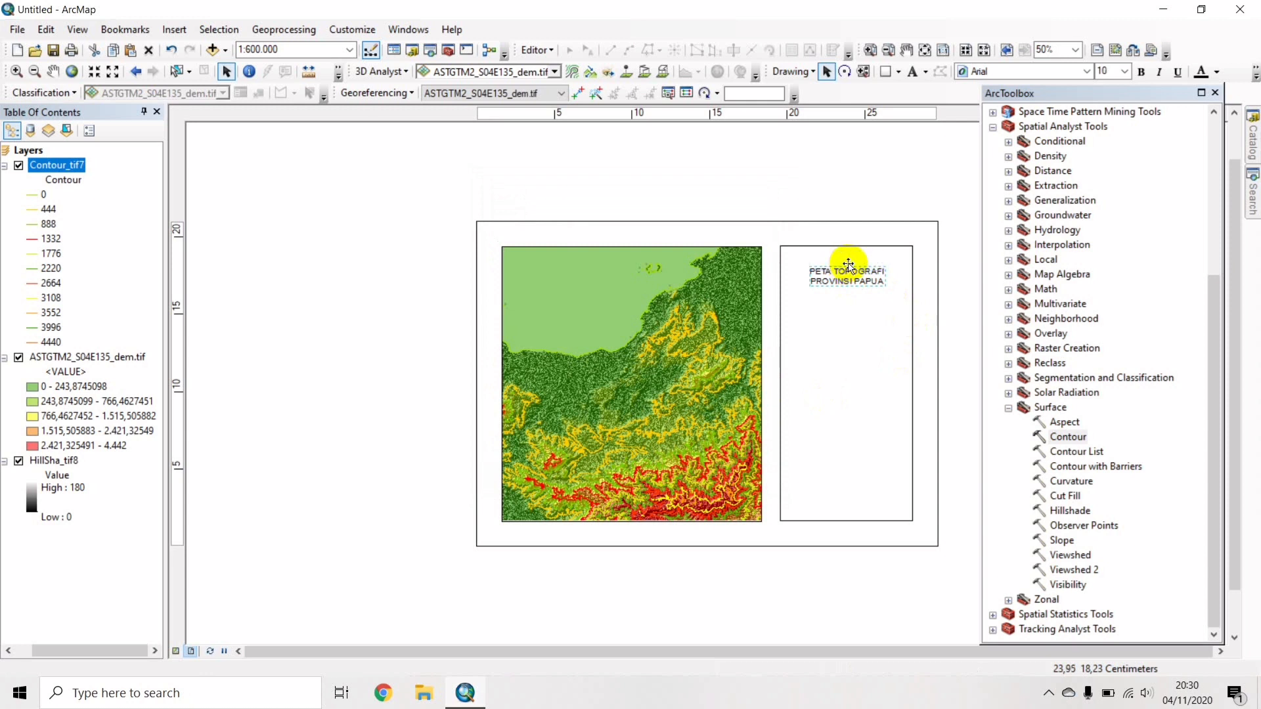
Set the title font to bold Times New Roman.
left_click(1058, 72)
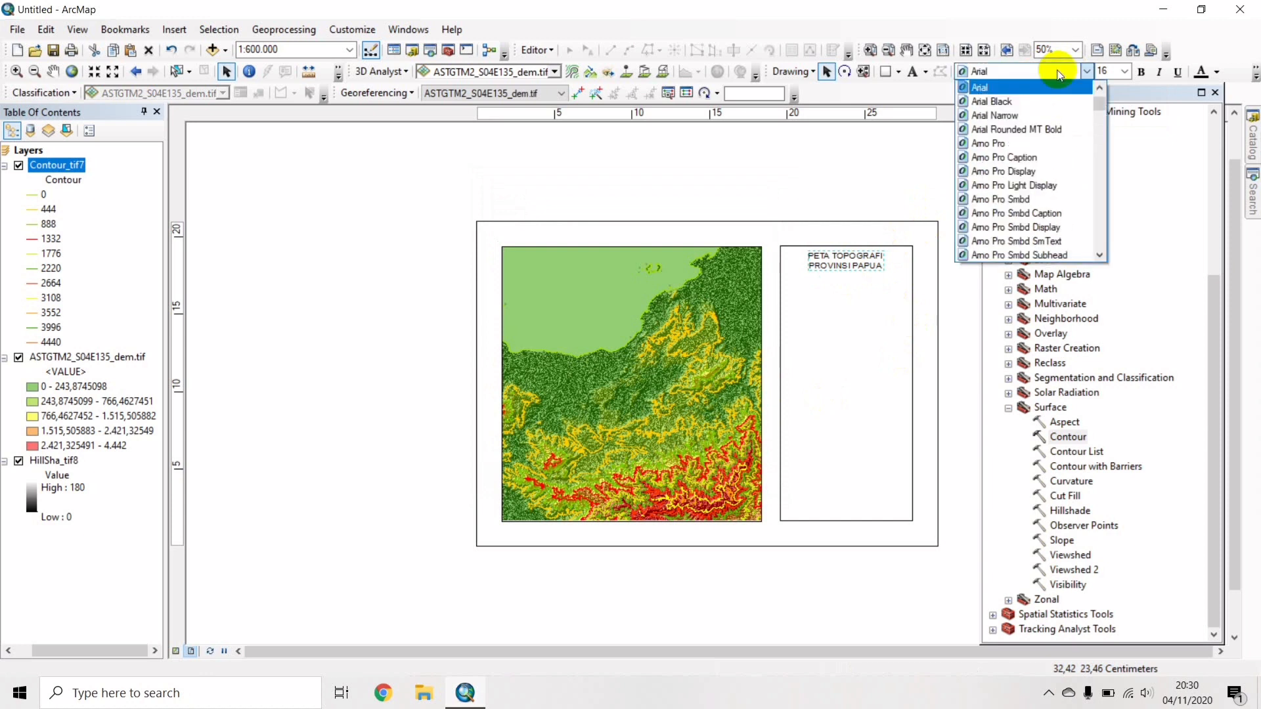
key("t")
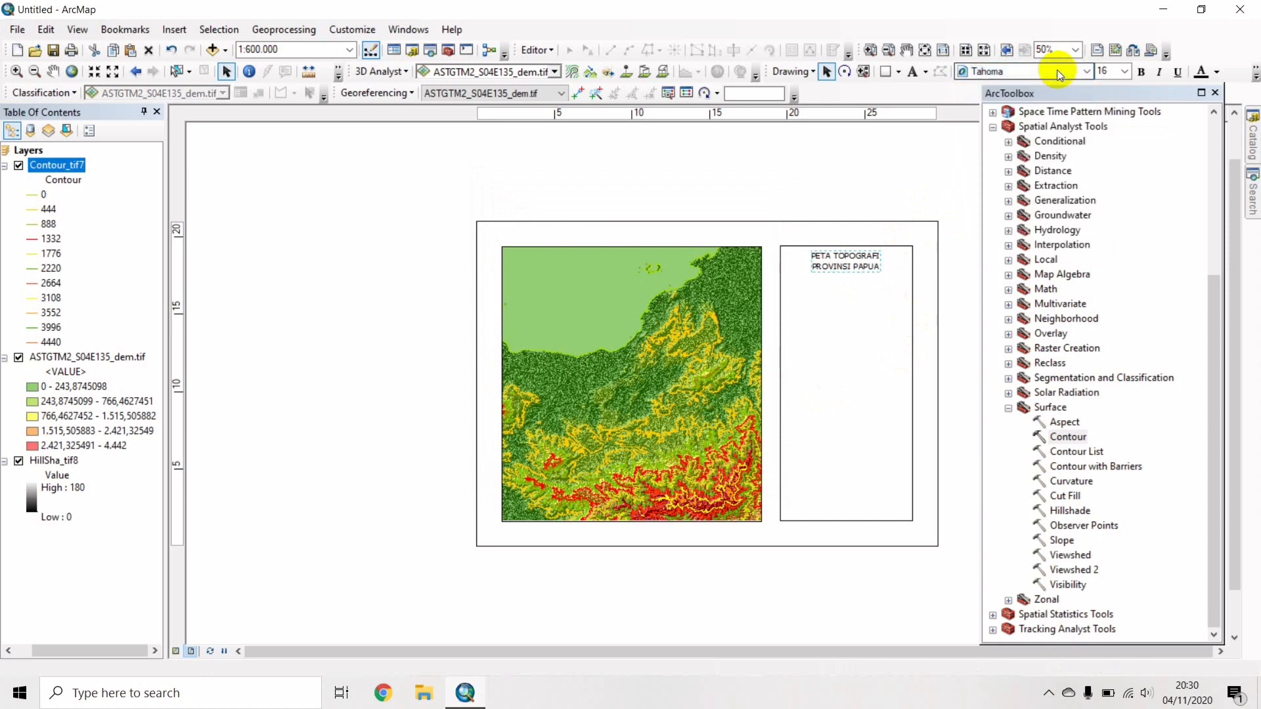
left_click(1059, 74)
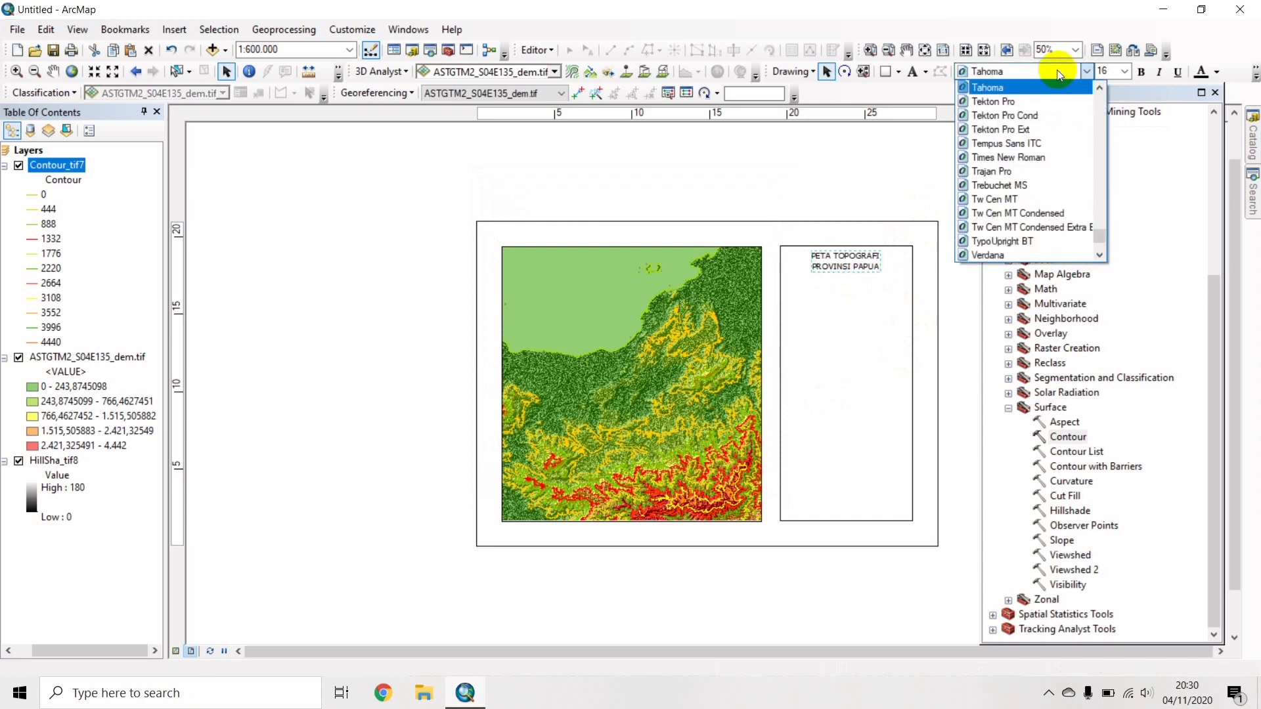
left_click(1023, 158)
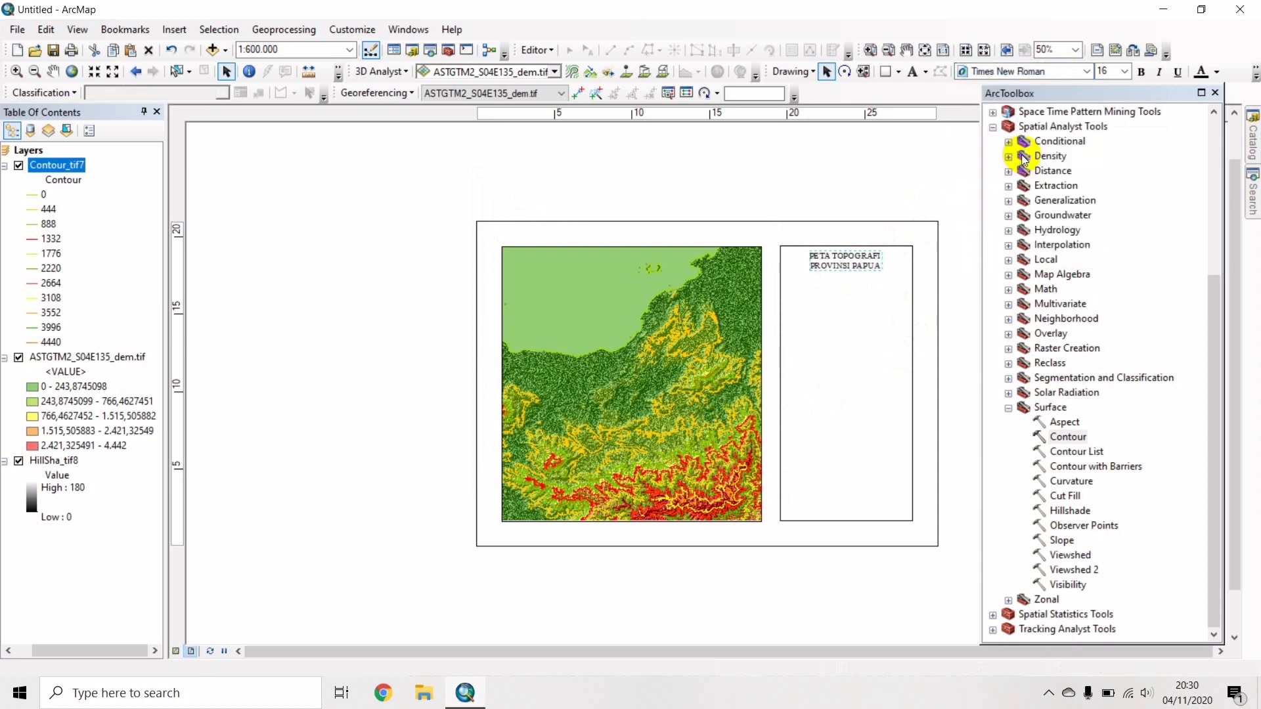
left_click(1143, 73)
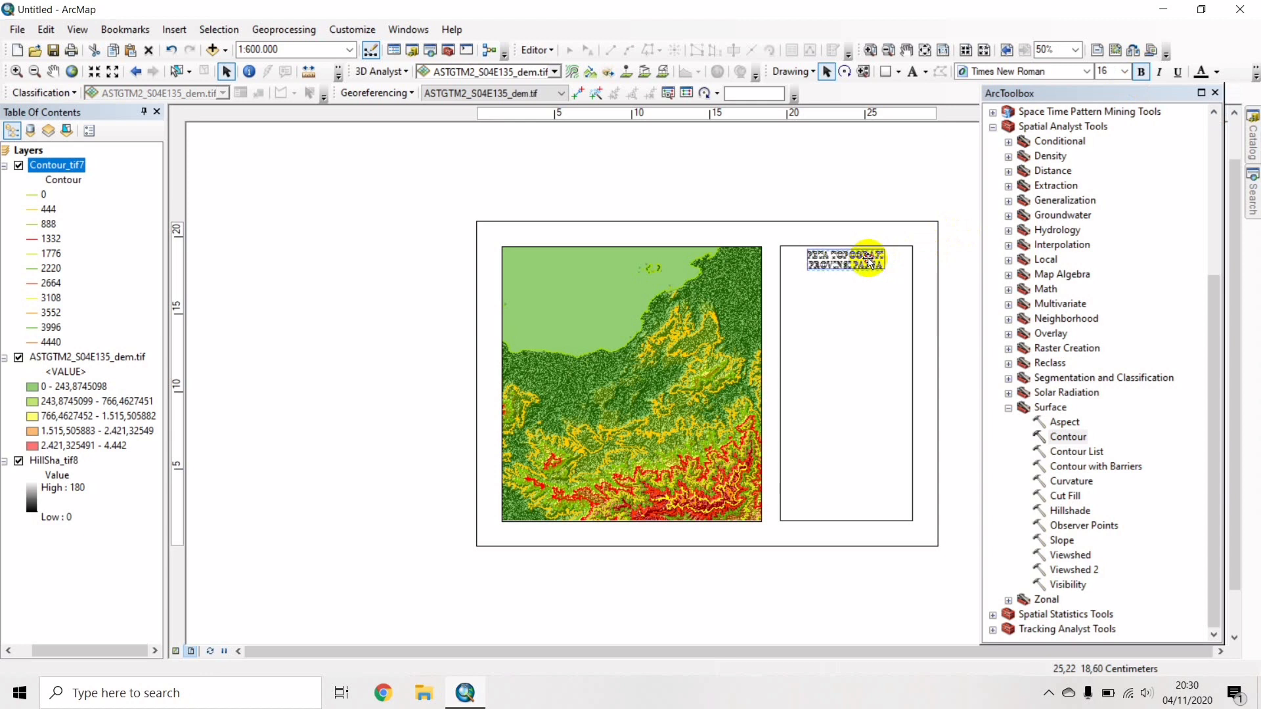
left_click(946, 272)
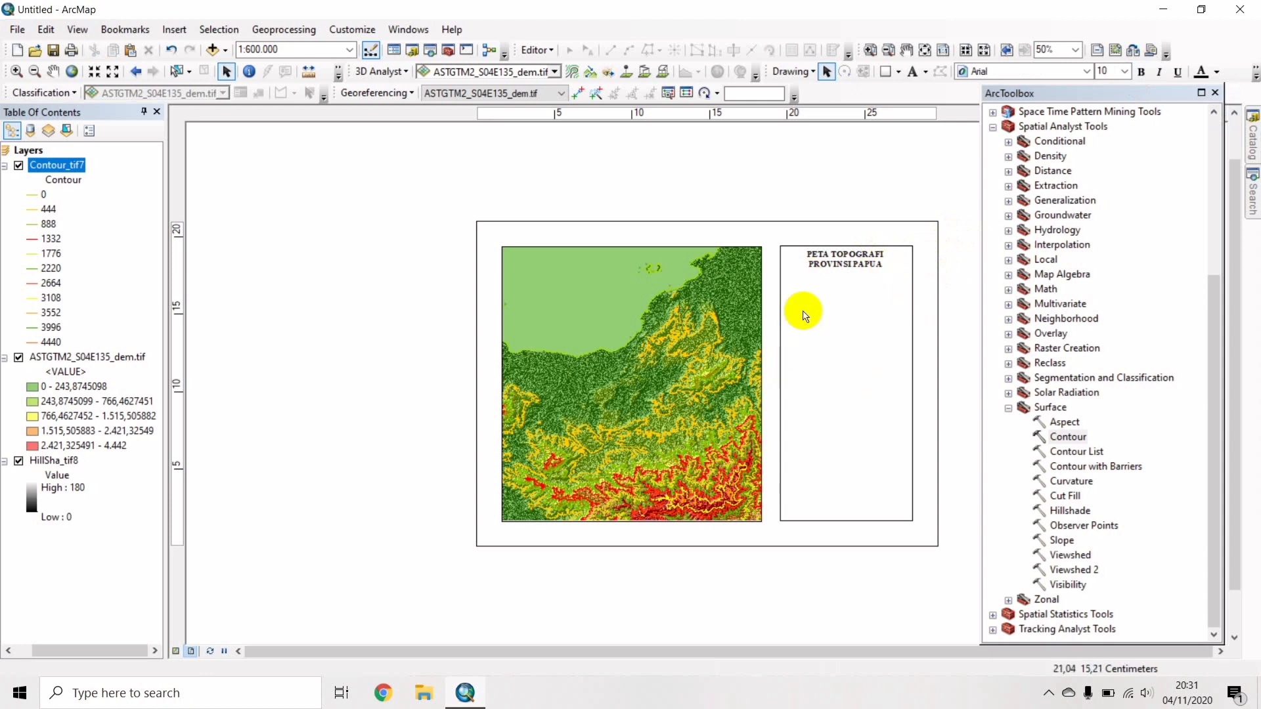
Insert the Logo UNDIP Panjang picture and shrink it to a small size.
left_click(180, 24)
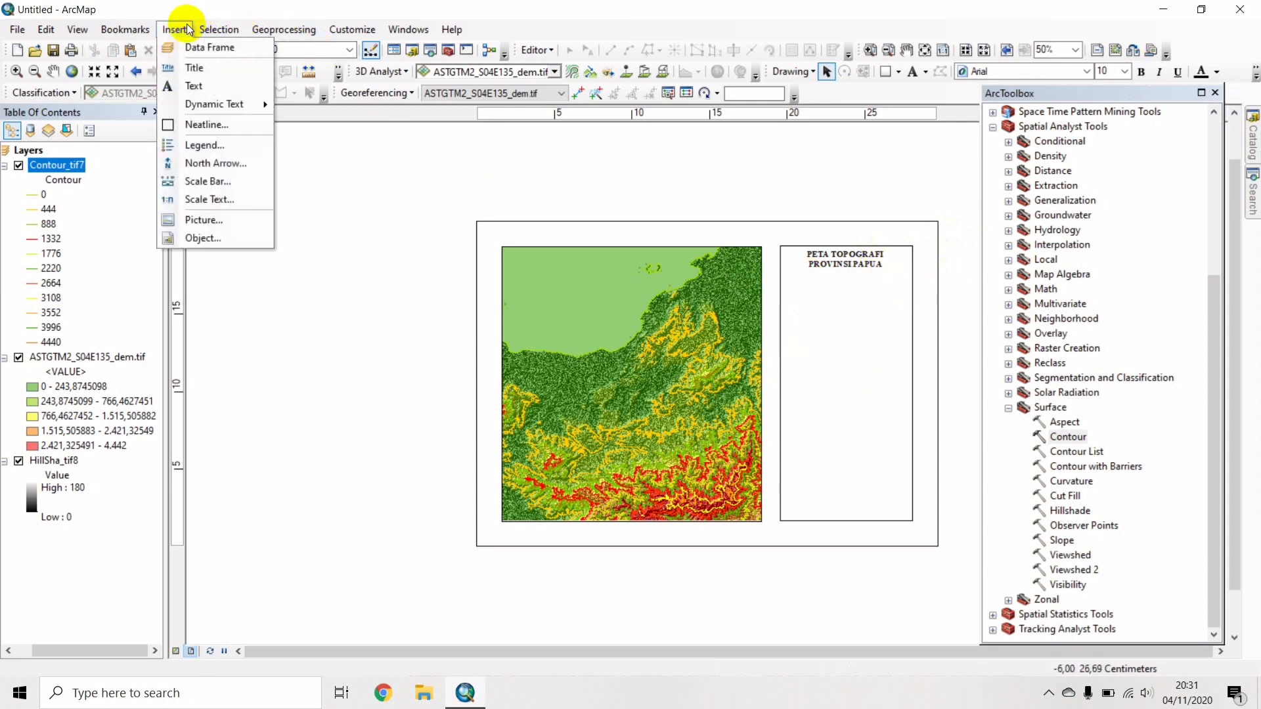
left_click(212, 221)
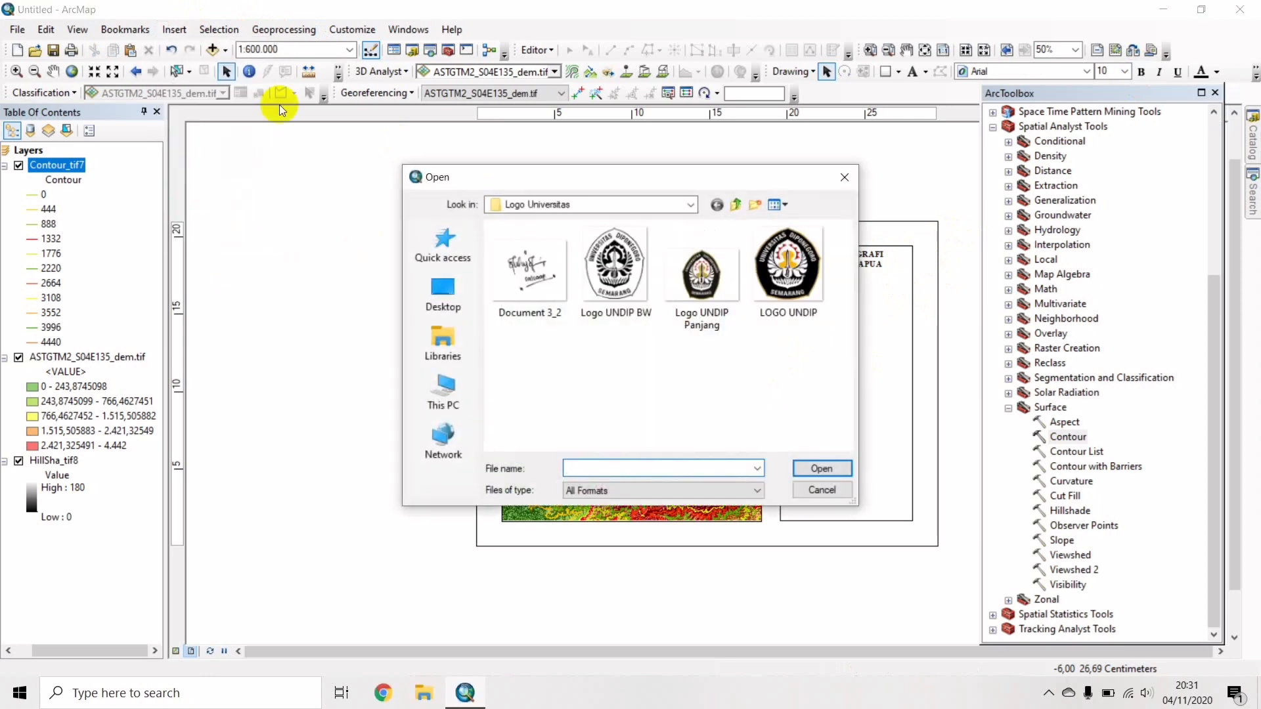
double_click(695, 305)
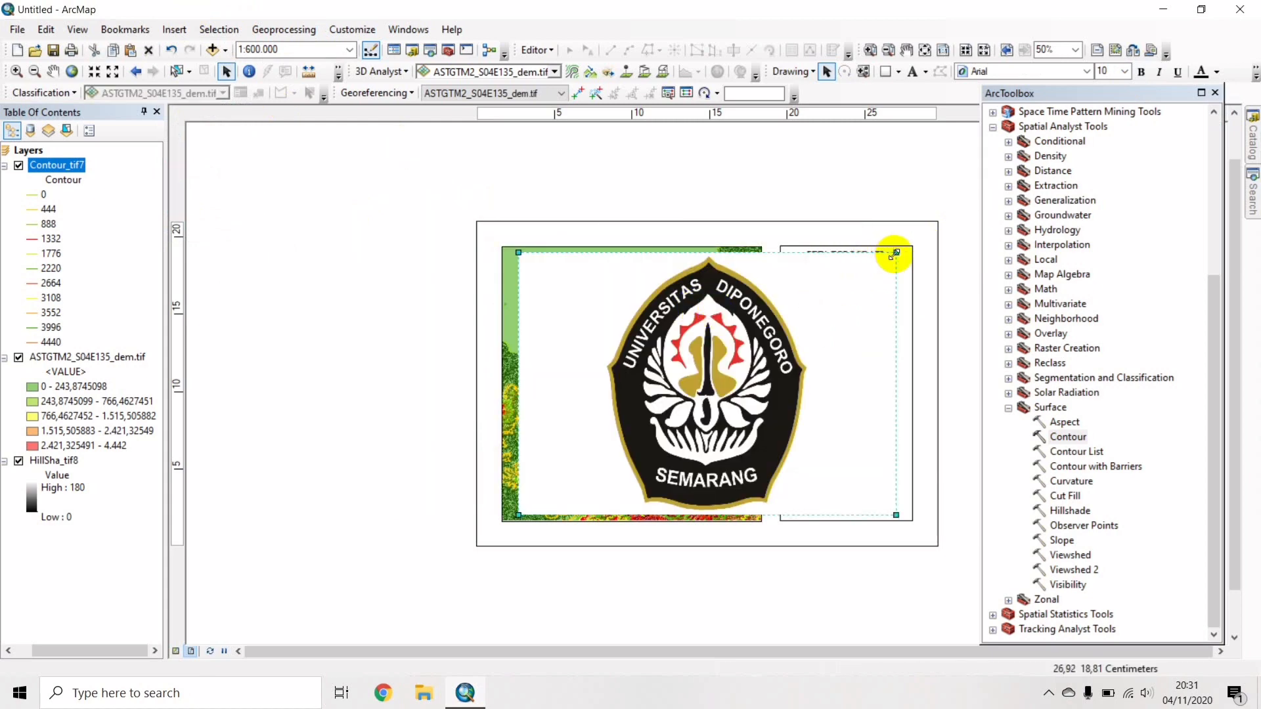
left_click_drag(896, 253, 866, 275)
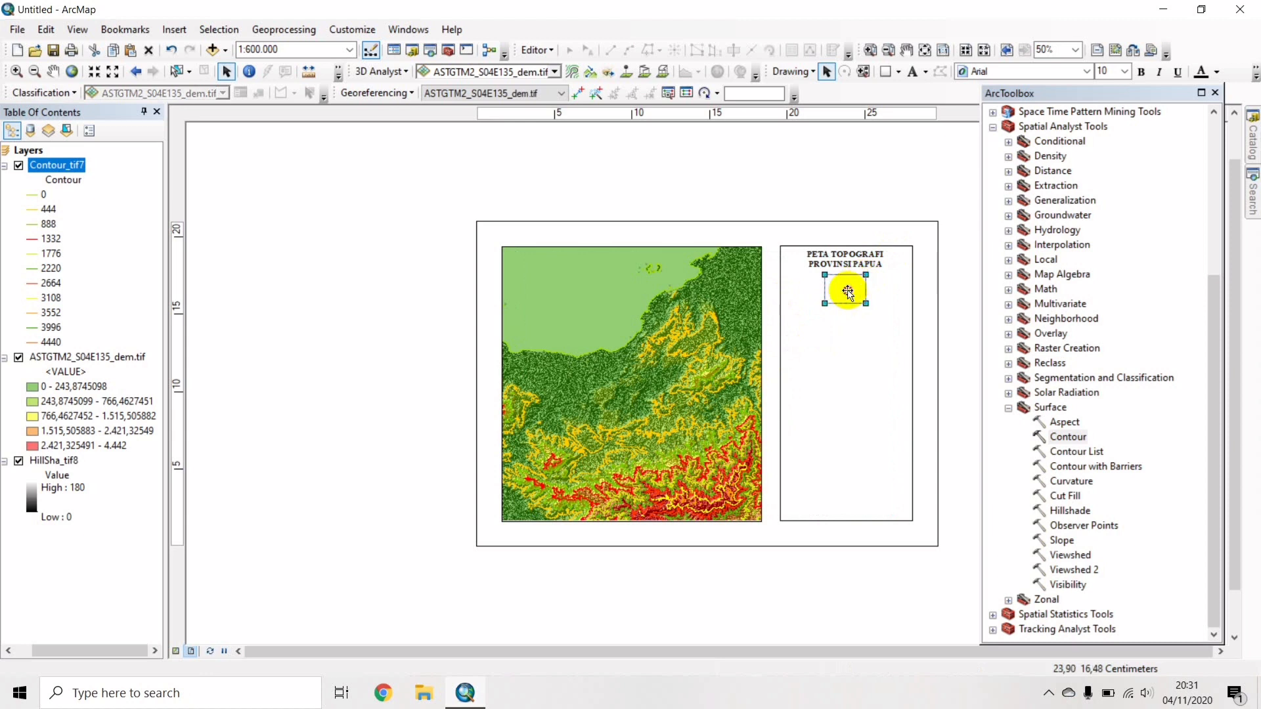
Centre the emblem just beneath the title in the side panel.
left_click(898, 310)
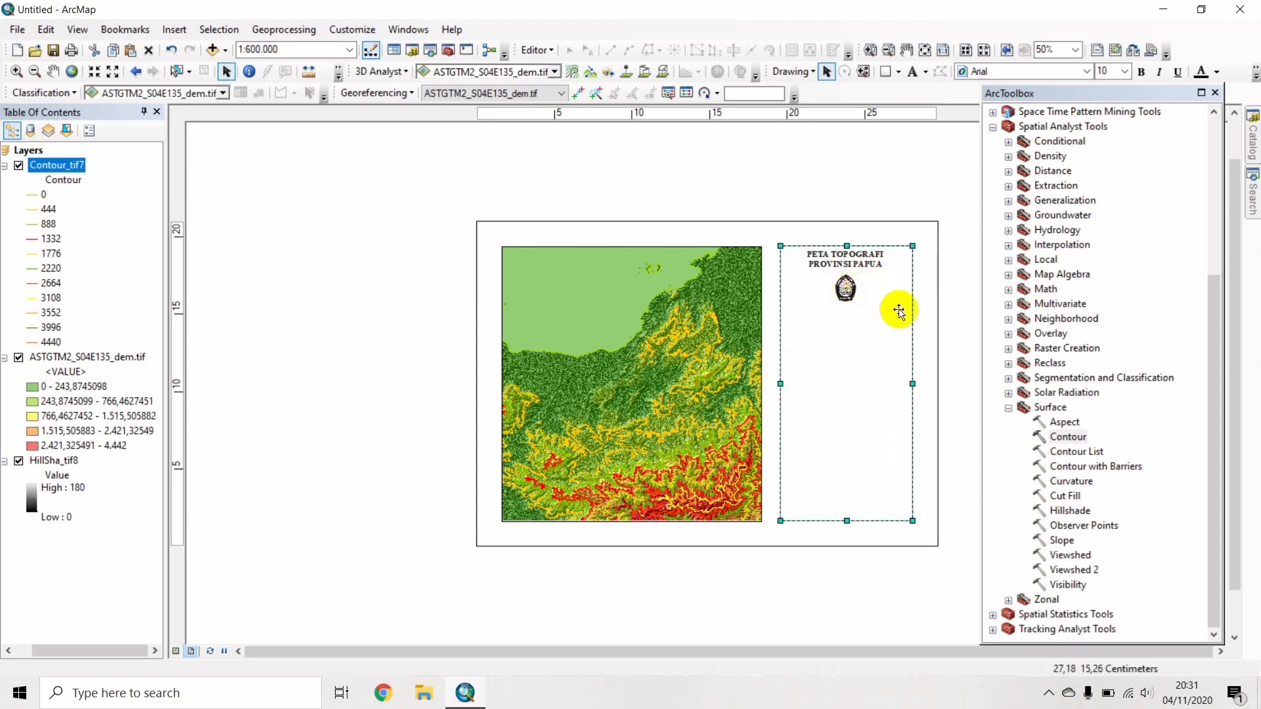
left_click(843, 292)
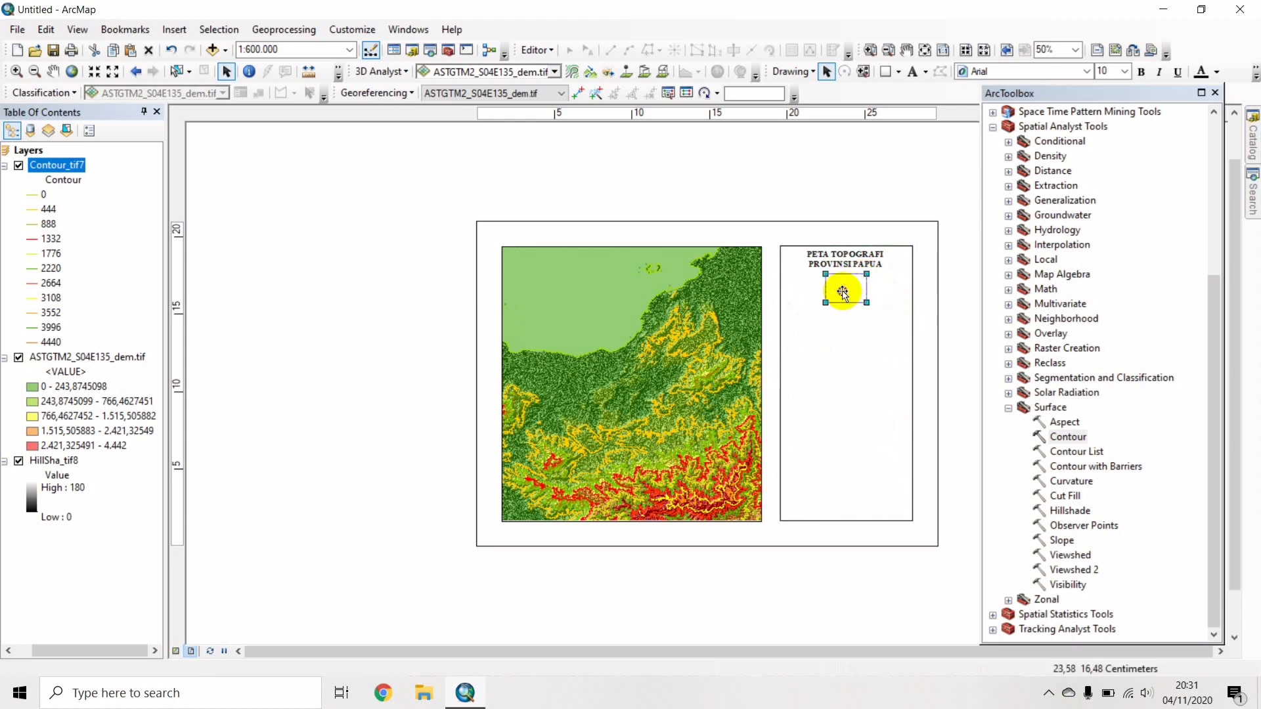
left_click_drag(842, 292, 845, 293)
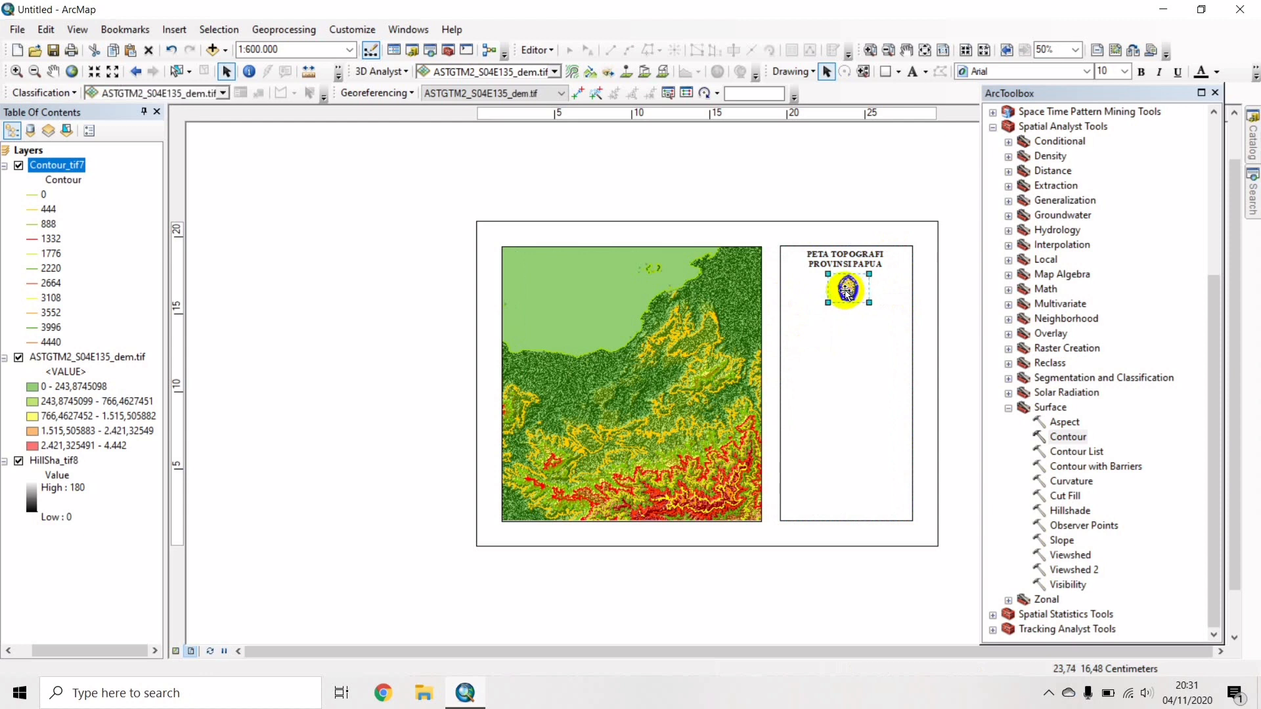
left_click(938, 302)
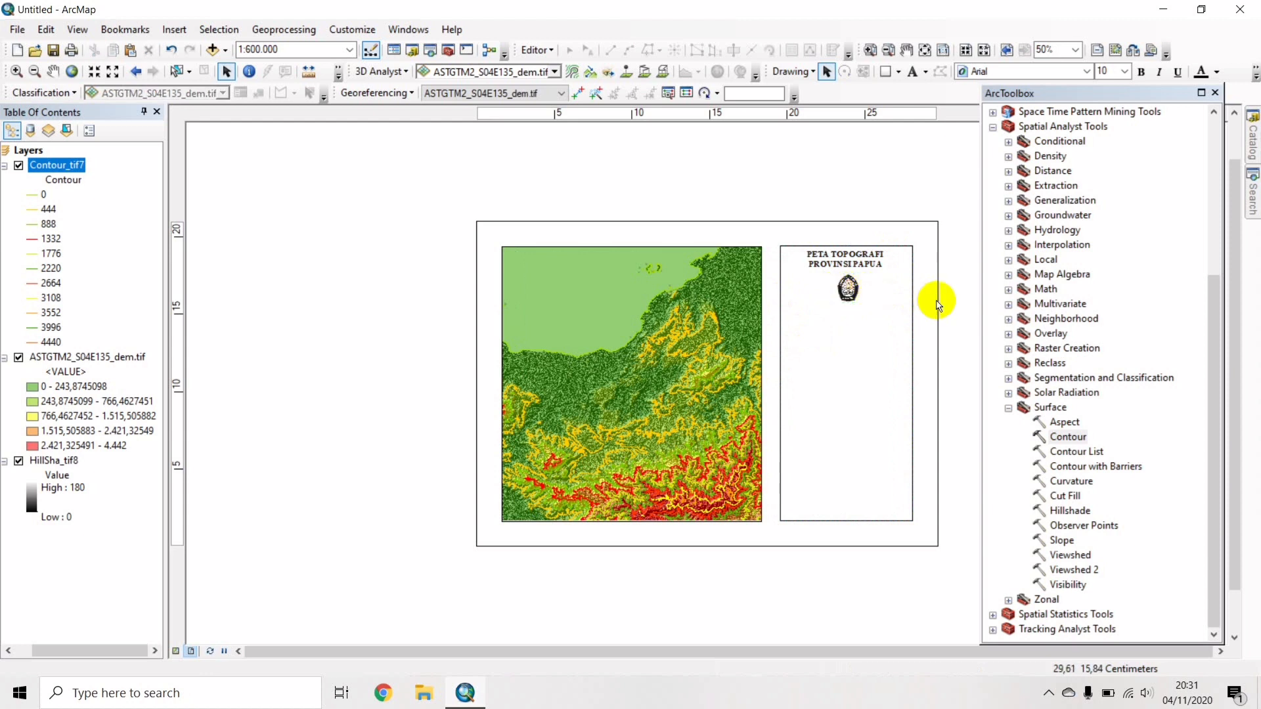
Add an Alternating Scale Bar 2 in Kilometers with the unit label below center.
left_click(175, 28)
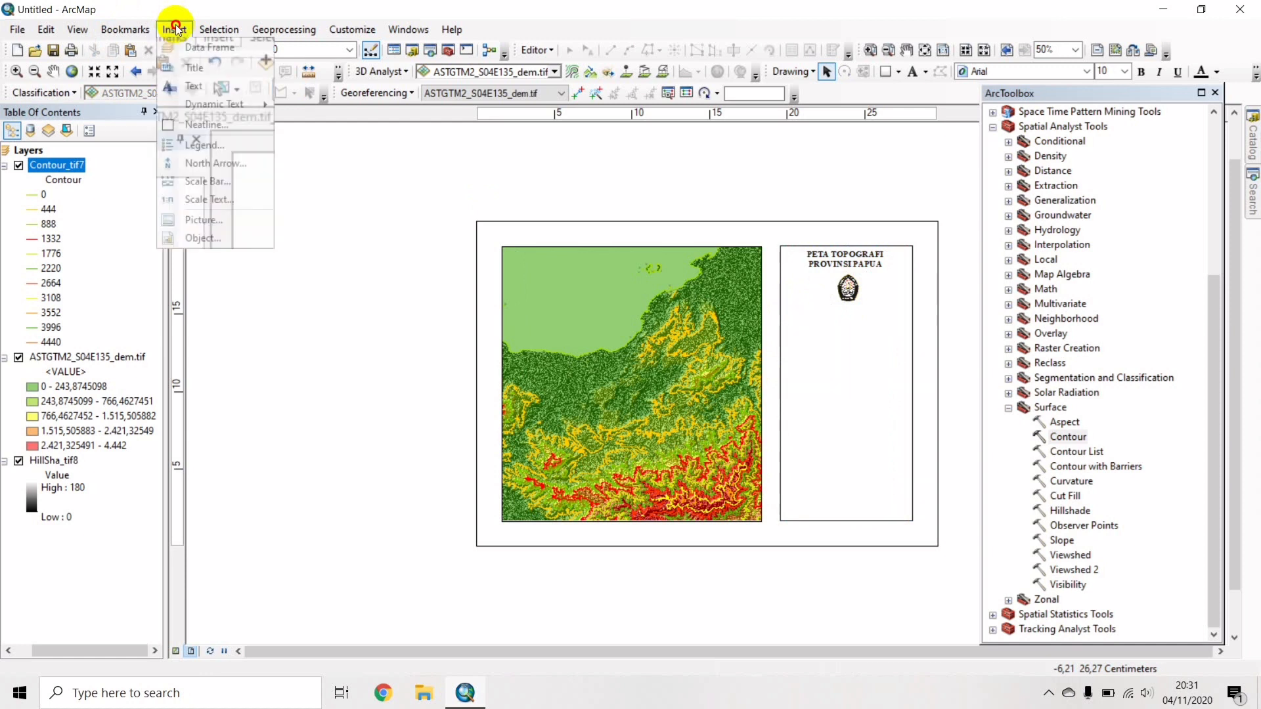
left_click(213, 181)
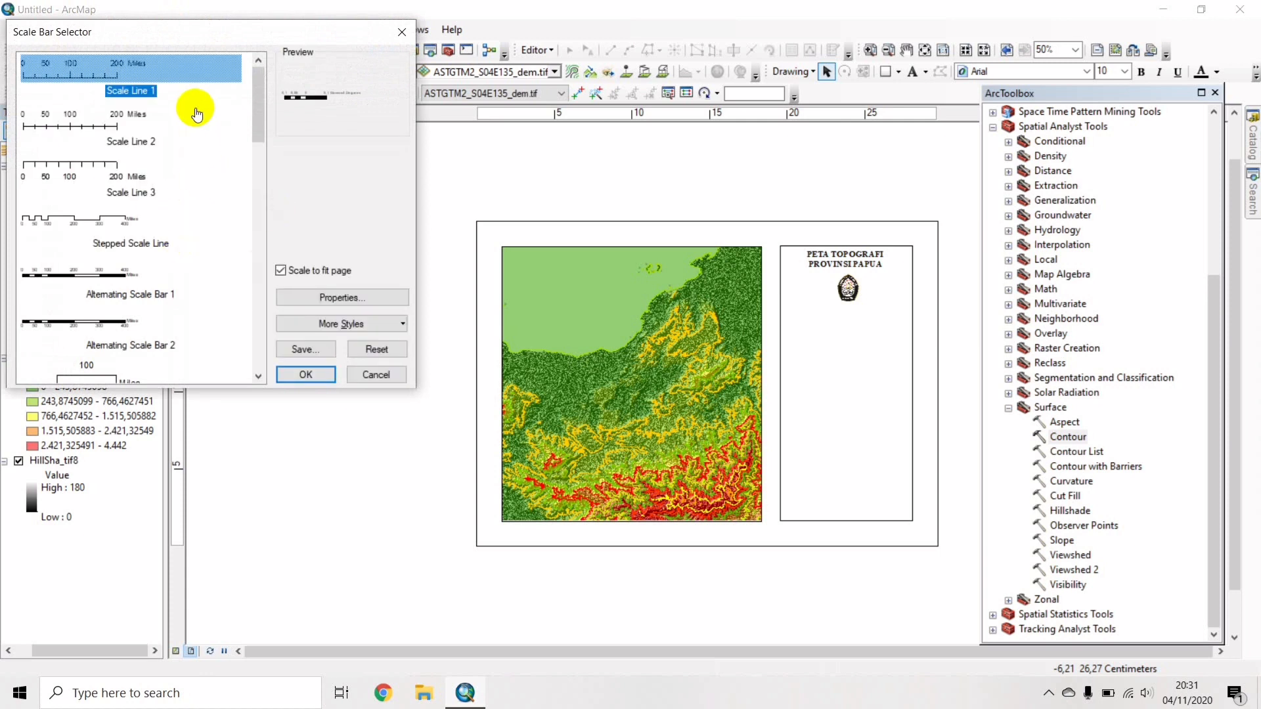
left_click(142, 344)
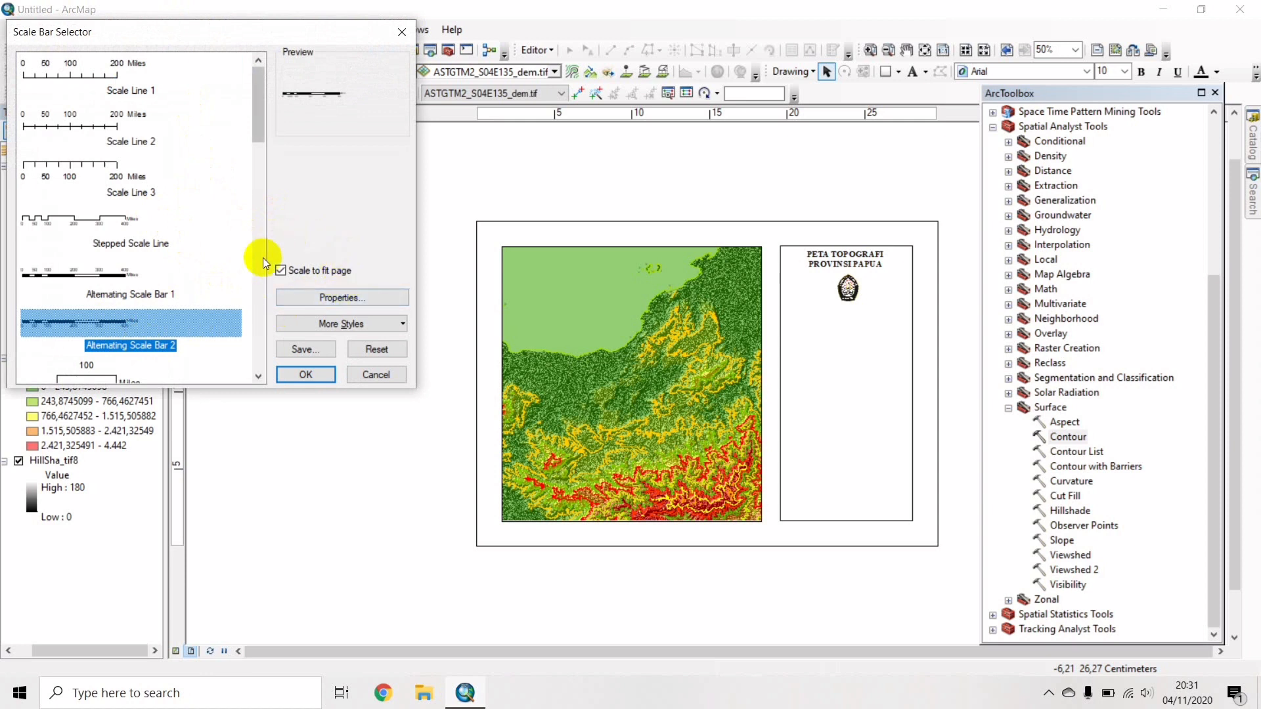
left_click(360, 301)
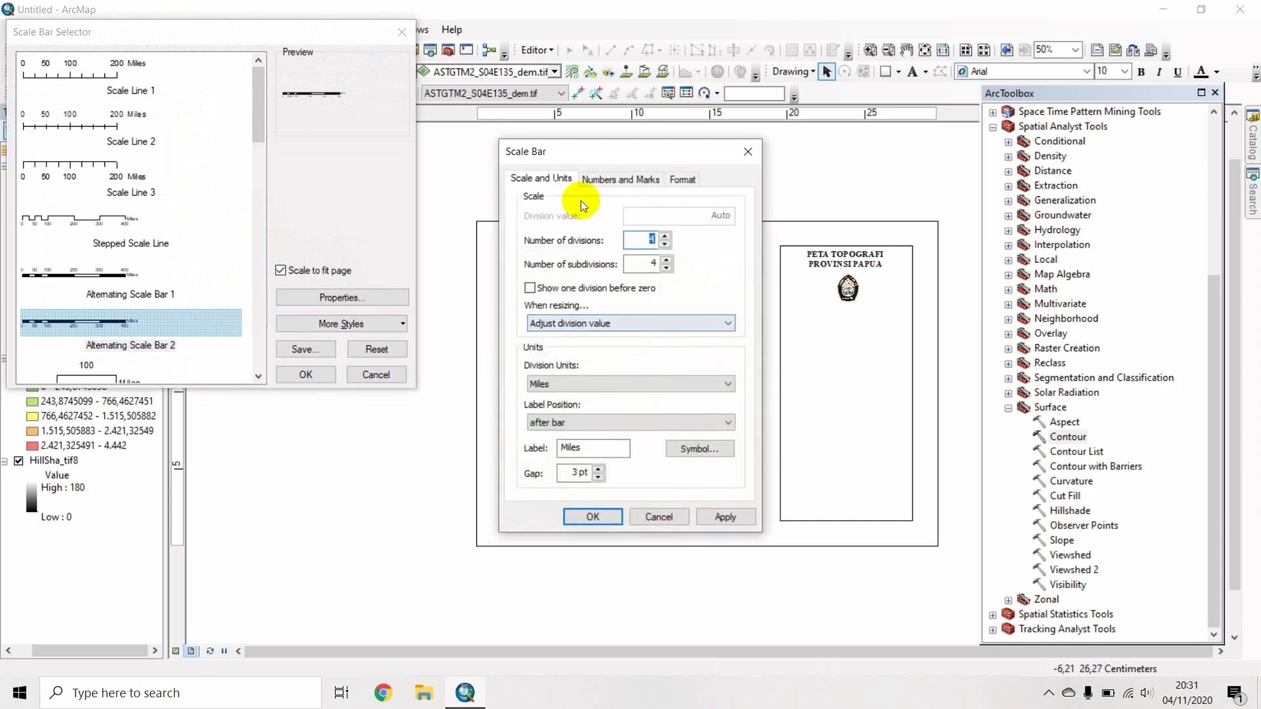
left_click(590, 384)
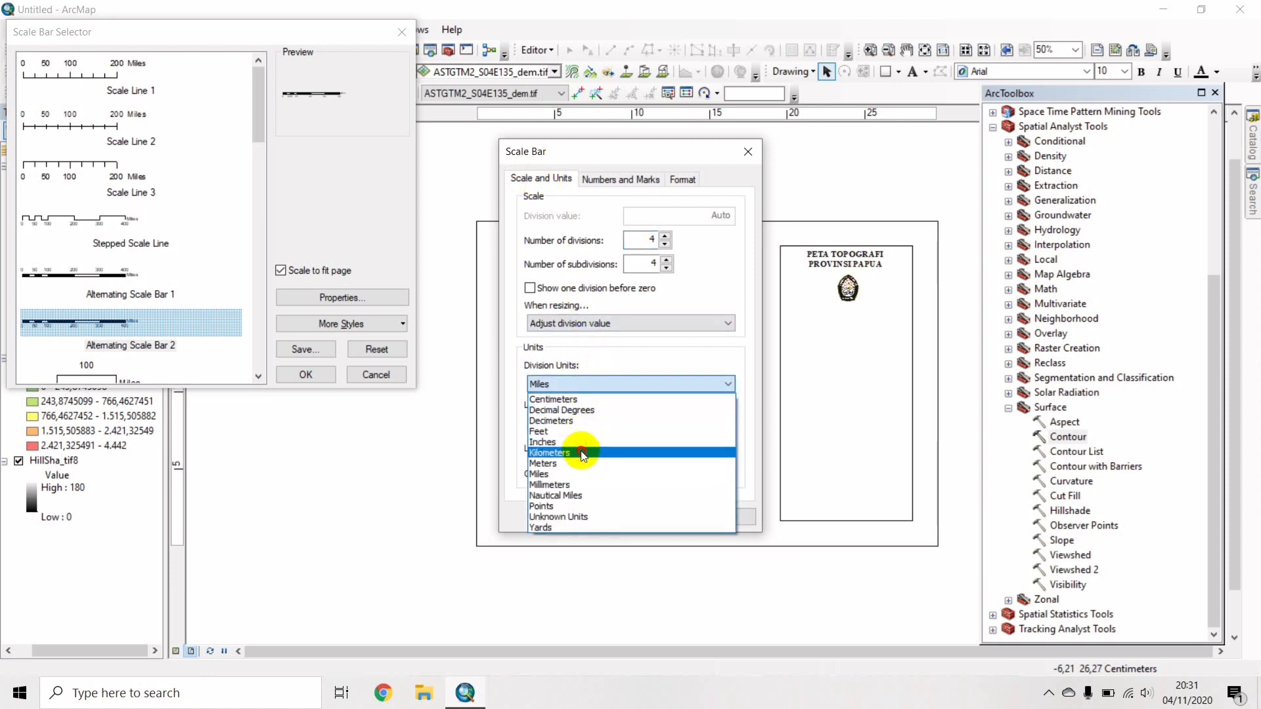
left_click(583, 453)
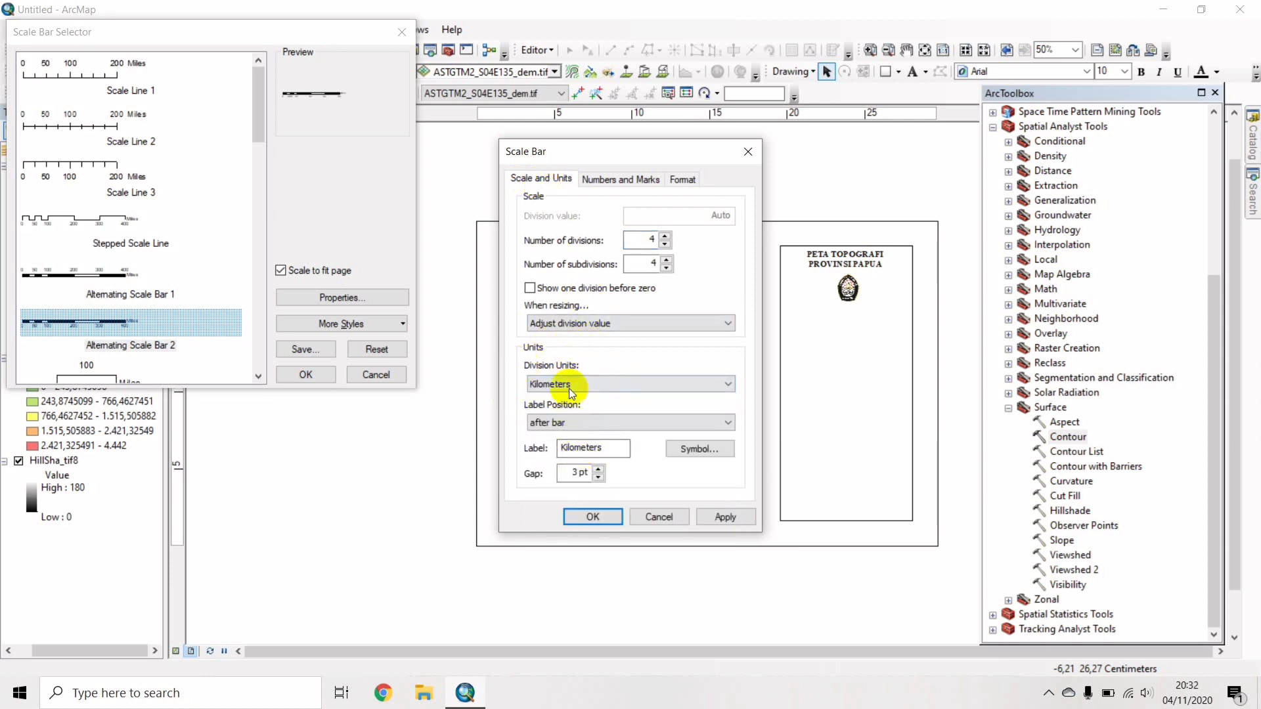
left_click(550, 422)
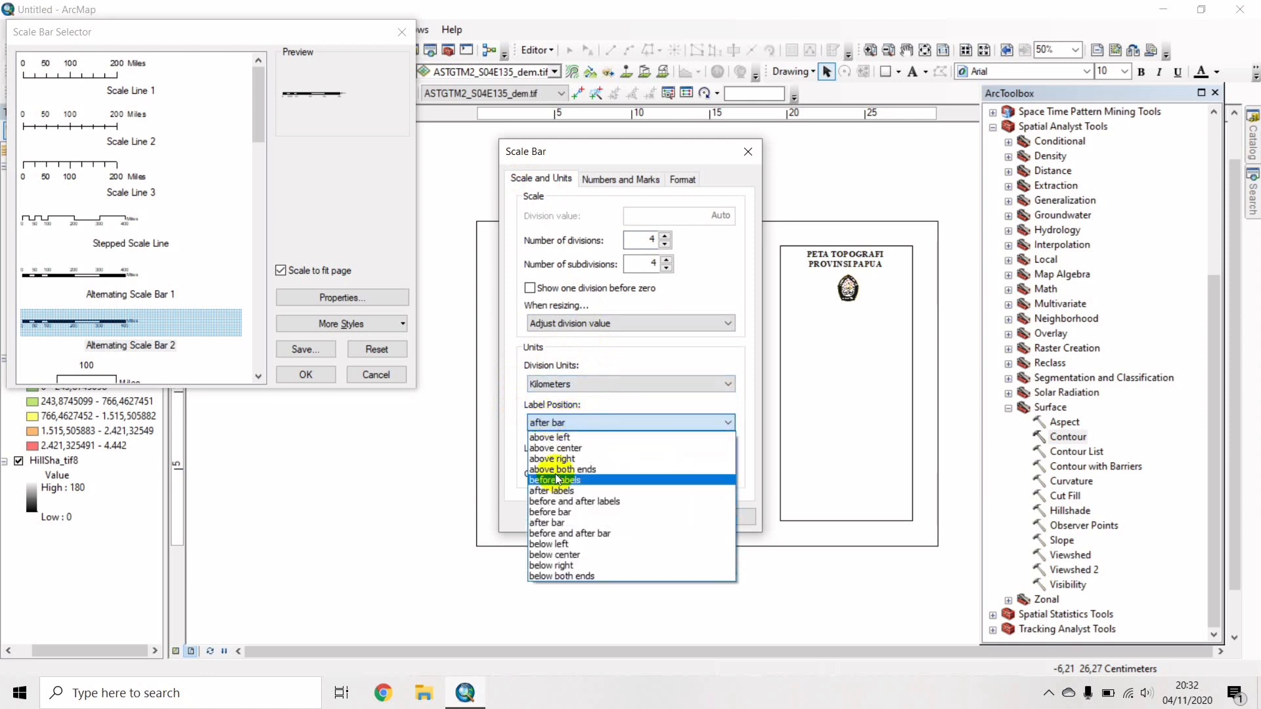
left_click(566, 557)
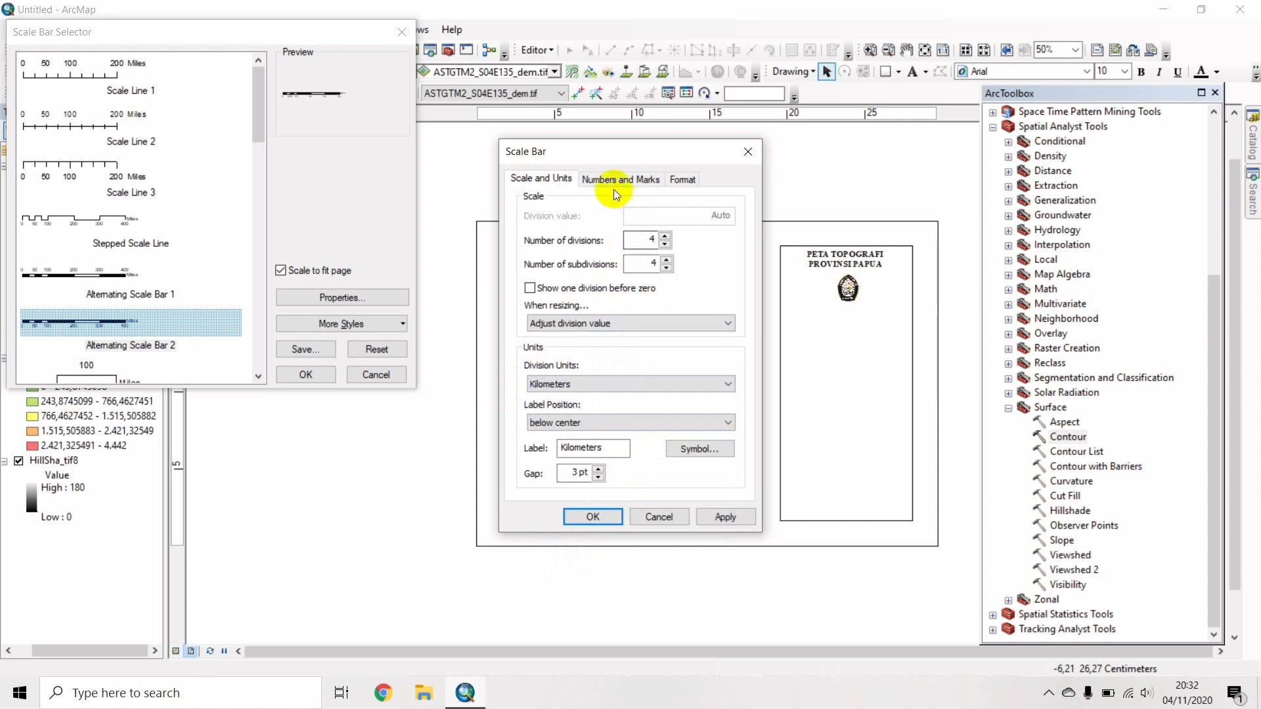
Make the scale bar labels bold Times New Roman and place the scale bar.
left_click(685, 177)
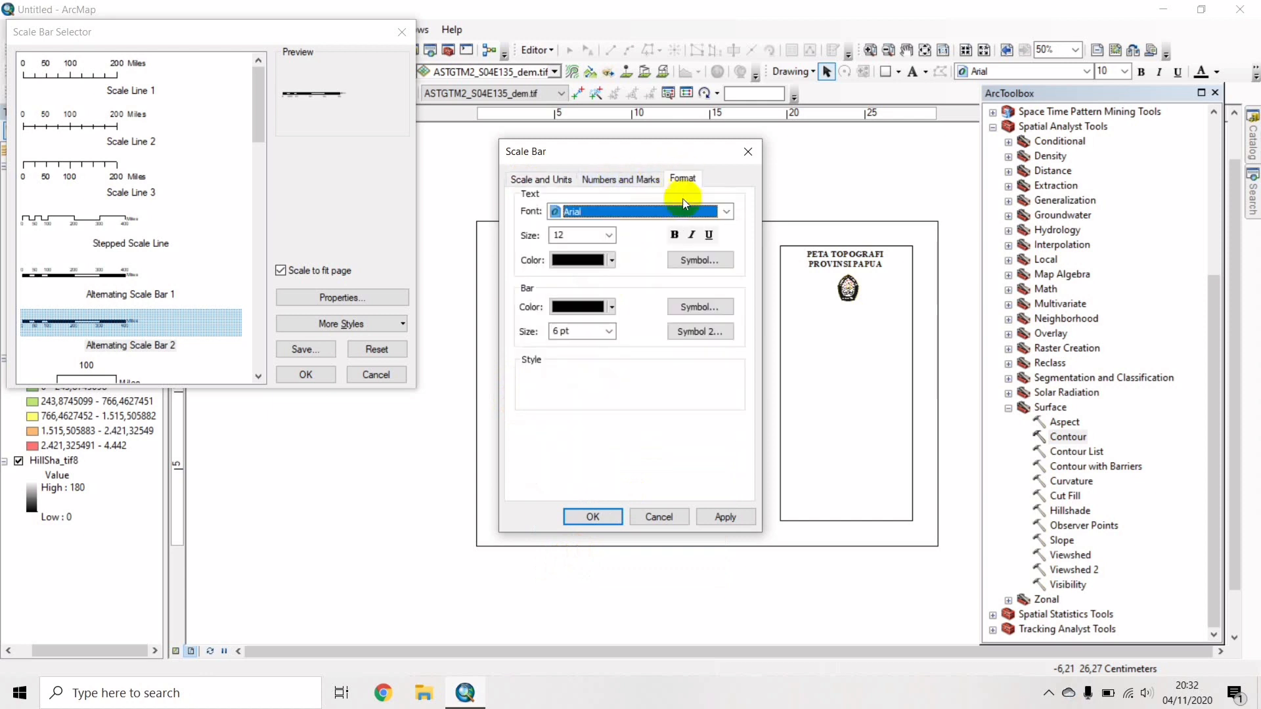
left_click(705, 209)
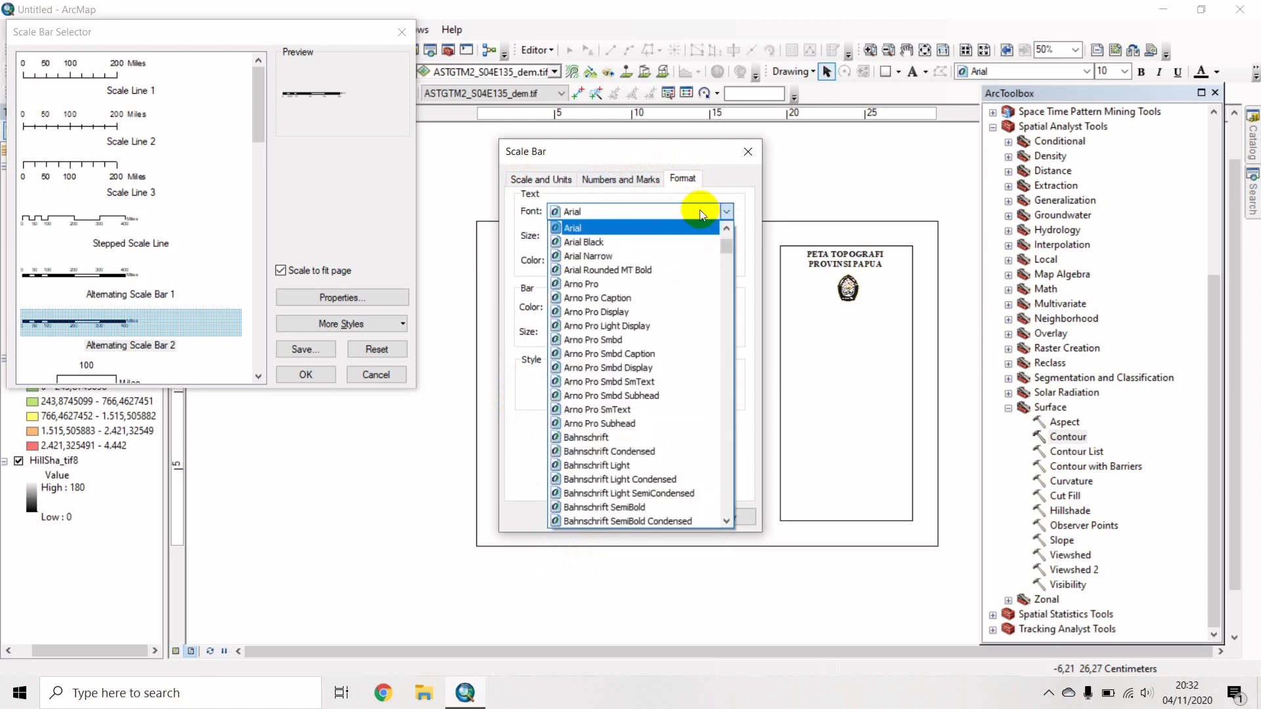
key("t")
key("i")
key("Return")
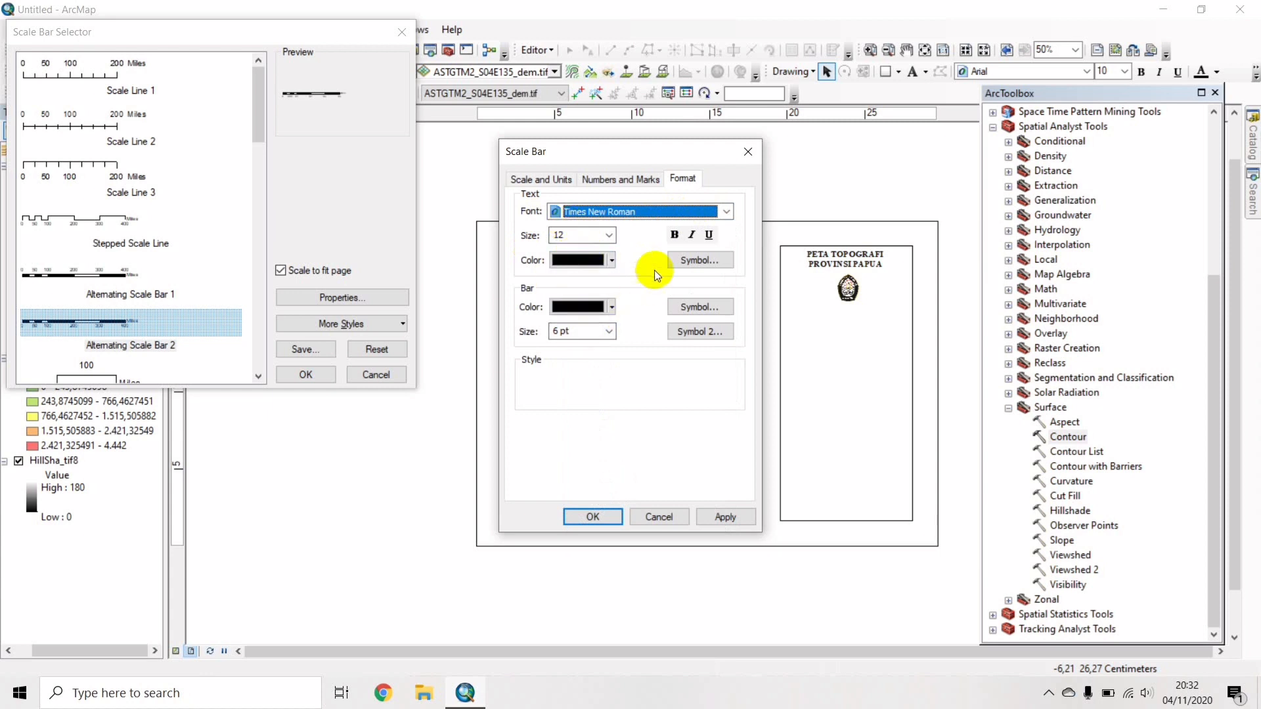
left_click(675, 231)
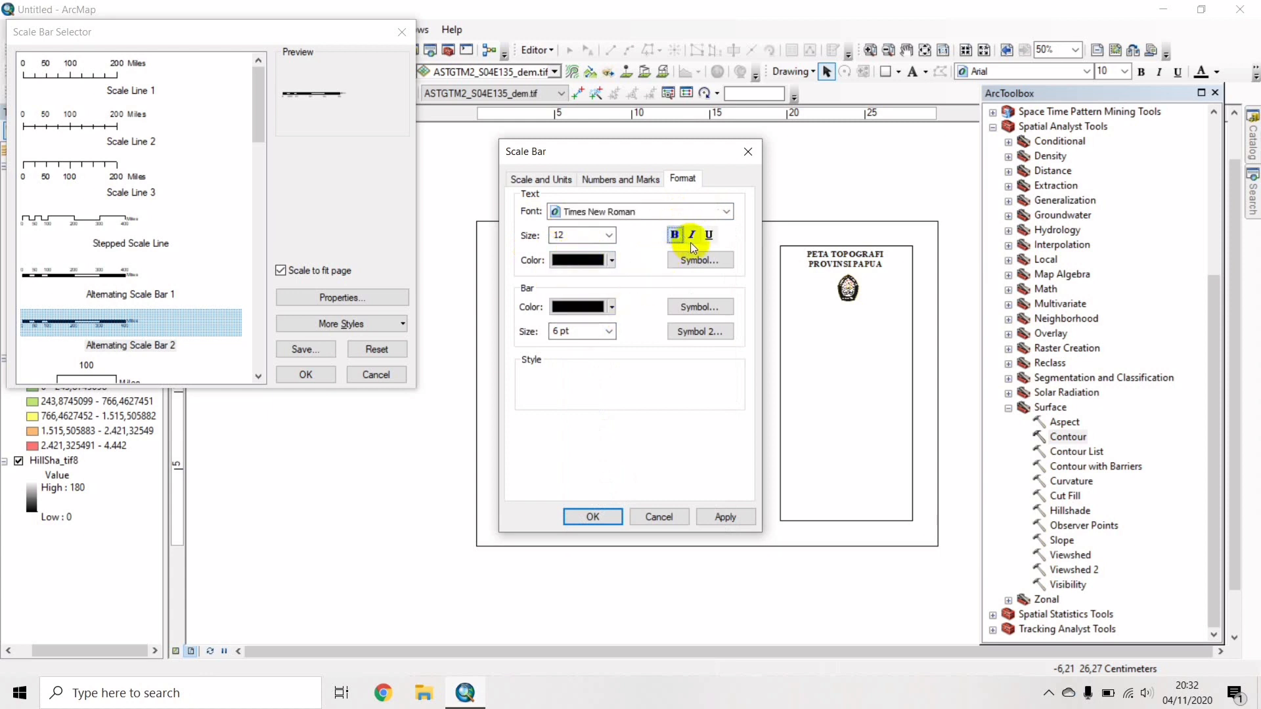
left_click(599, 518)
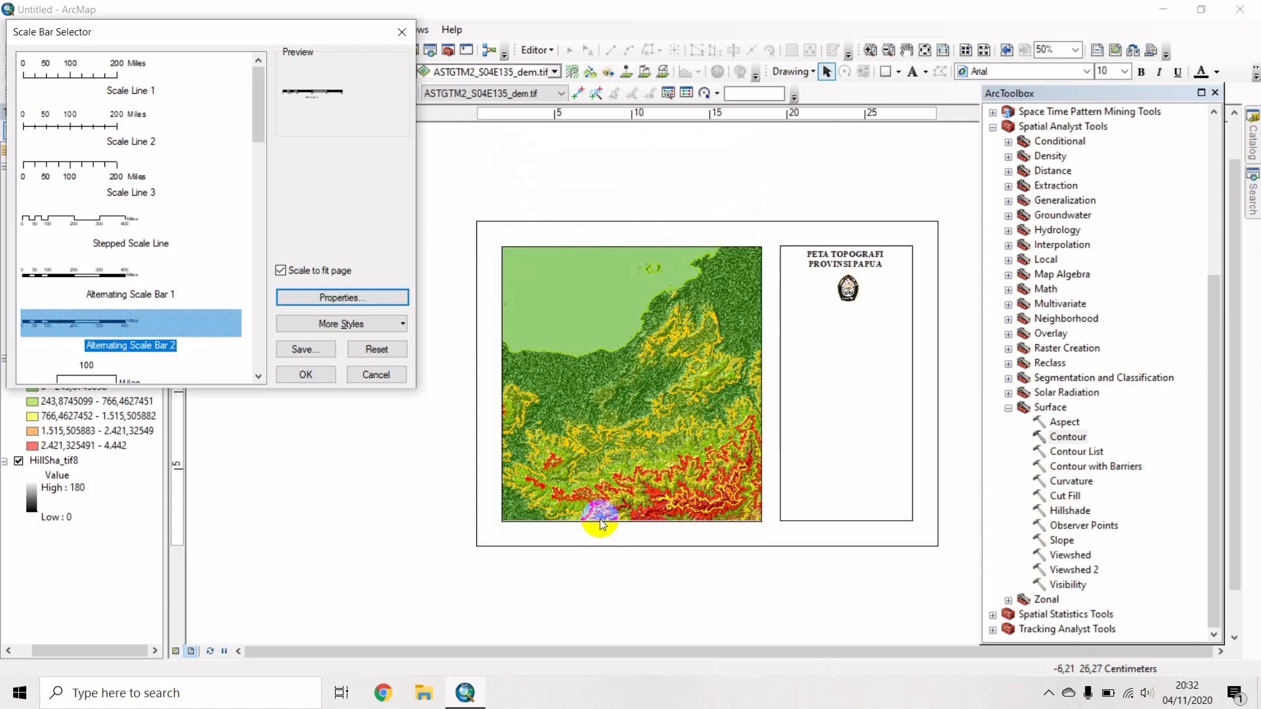
left_click(311, 375)
Move the scale bar under the emblem and resize it to fit inside the panel.
left_click(662, 377)
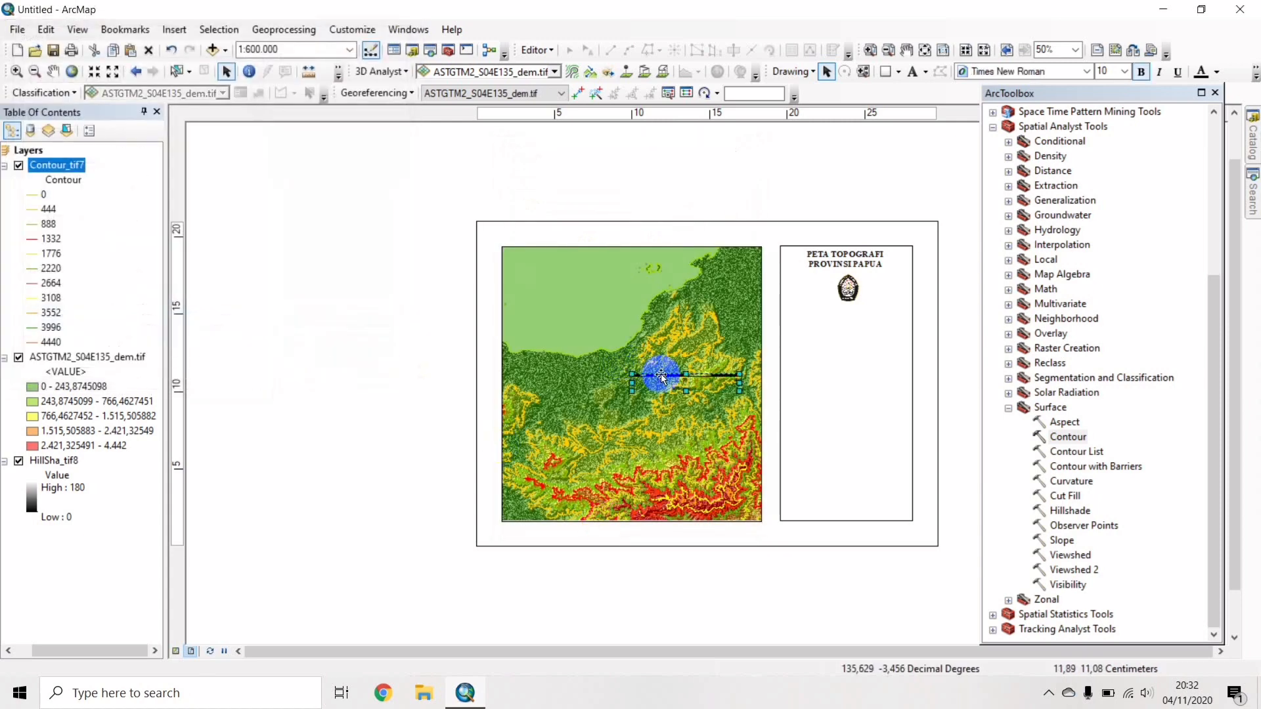
left_click_drag(661, 376, 820, 315)
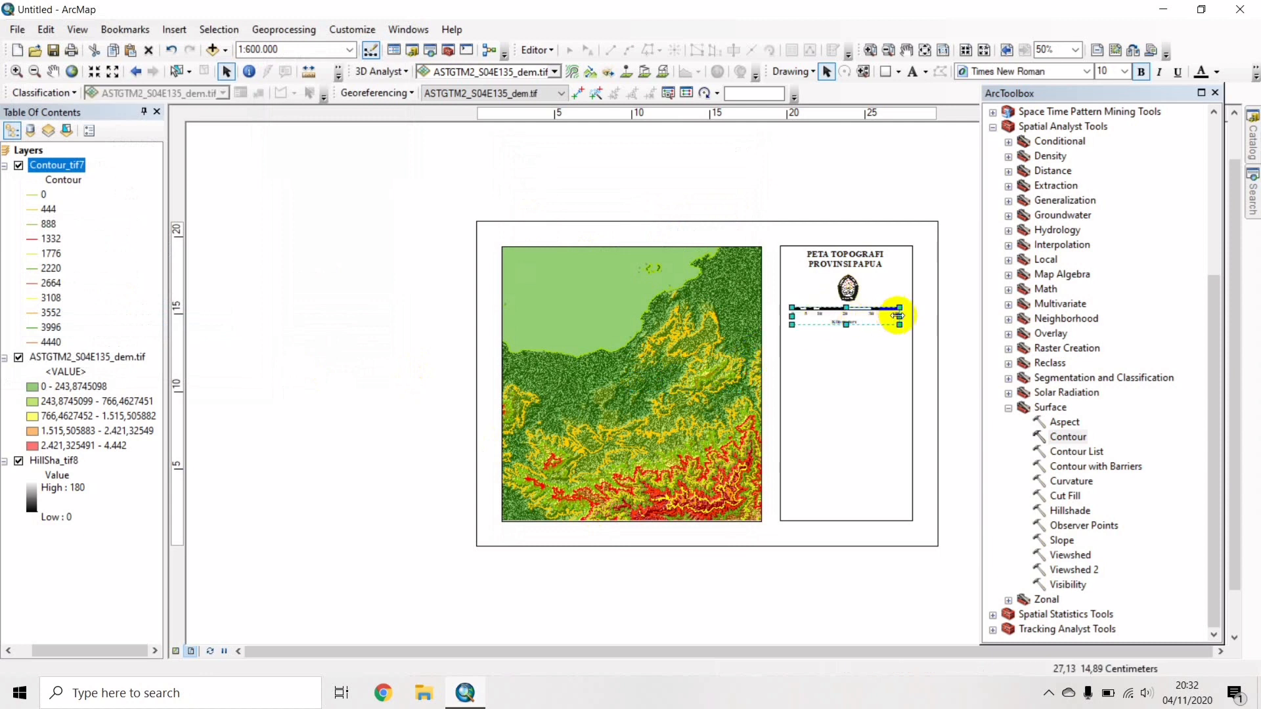
left_click_drag(897, 316, 902, 316)
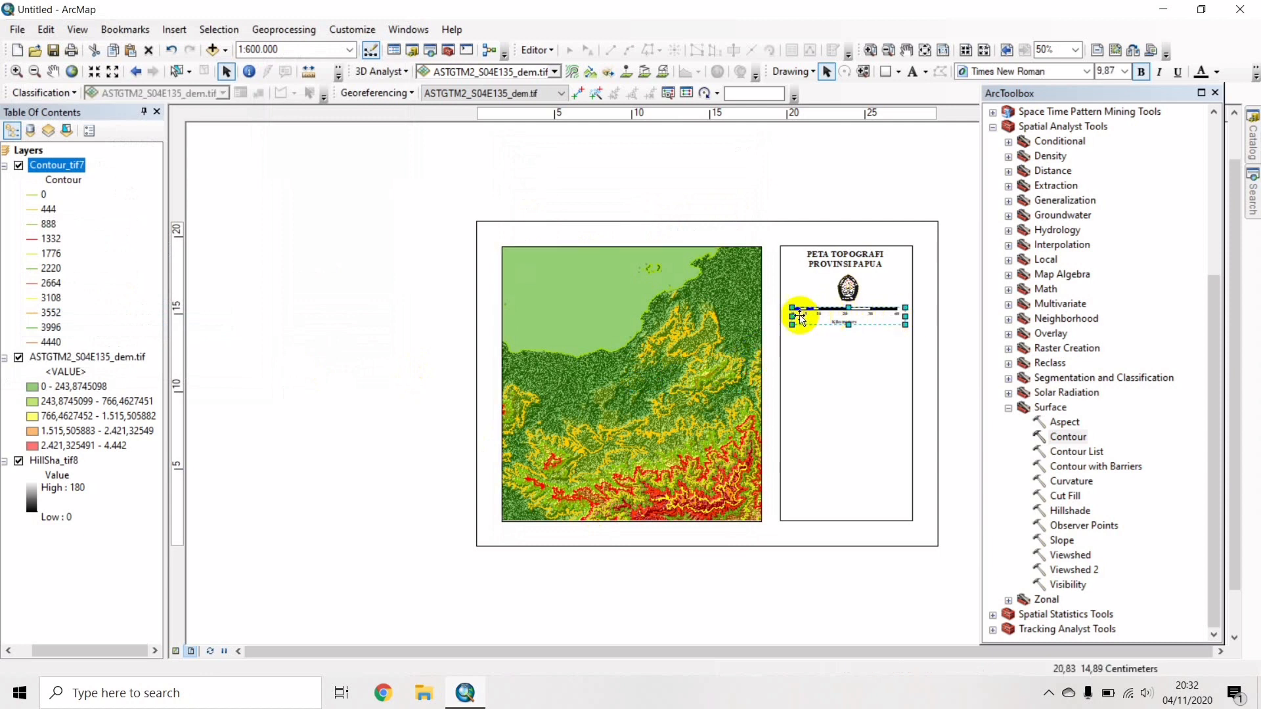
left_click_drag(800, 318, 782, 317)
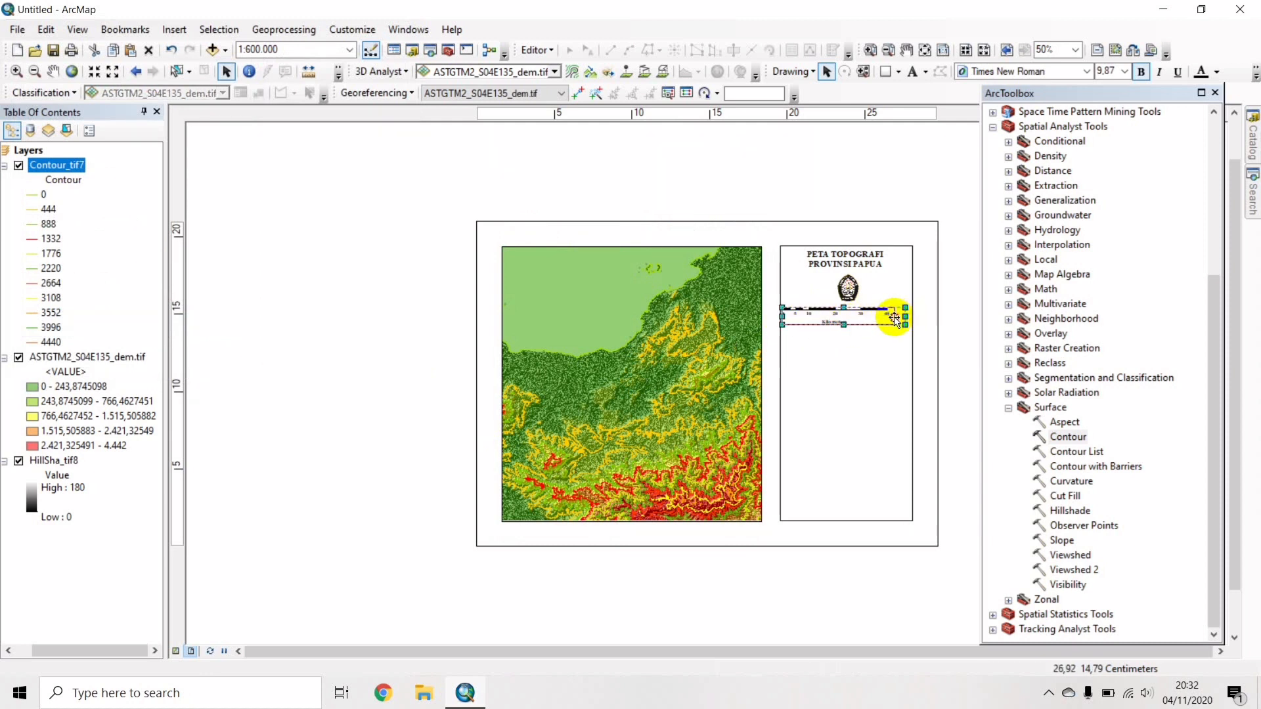
left_click_drag(903, 317, 848, 319)
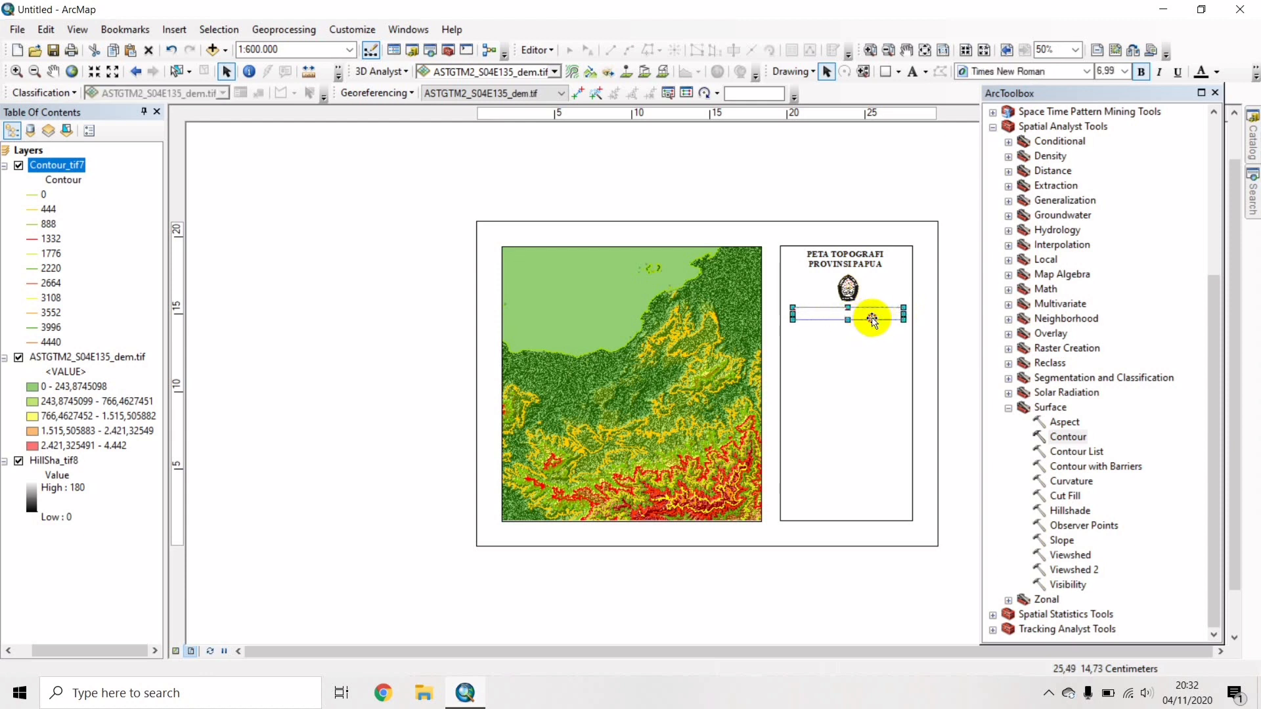
left_click(872, 320)
left_click(867, 312)
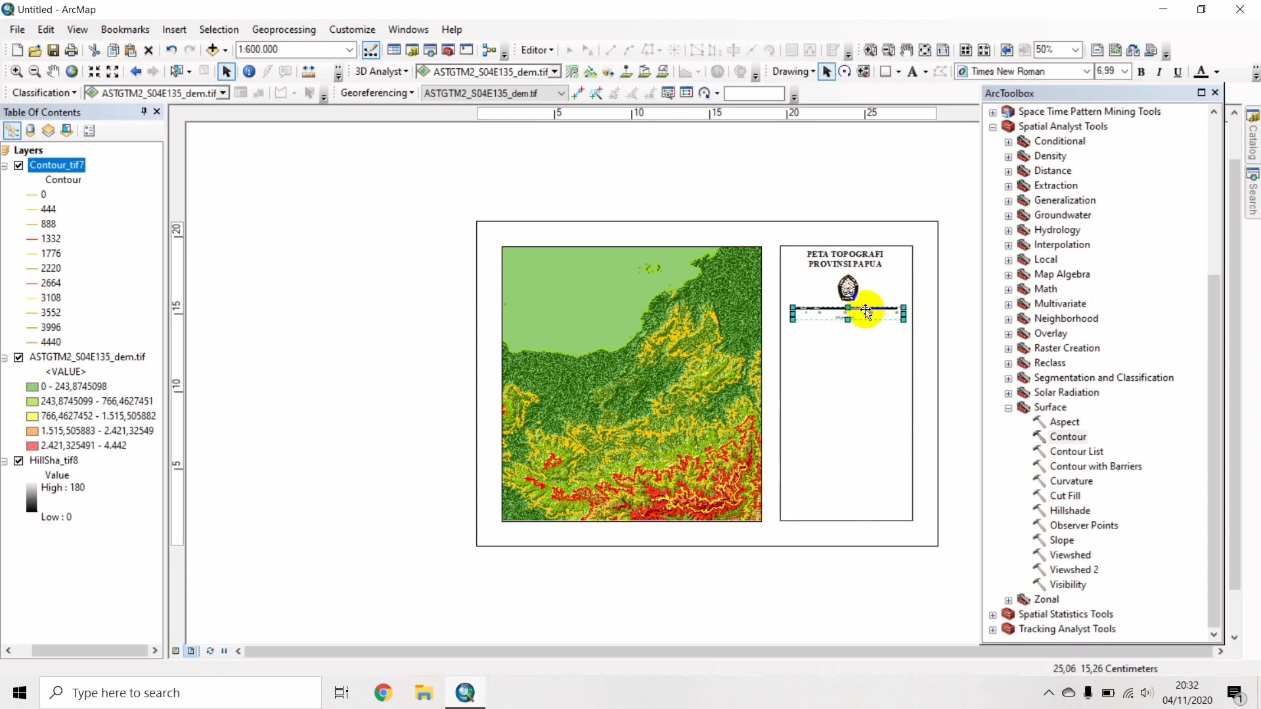
double_click(865, 311)
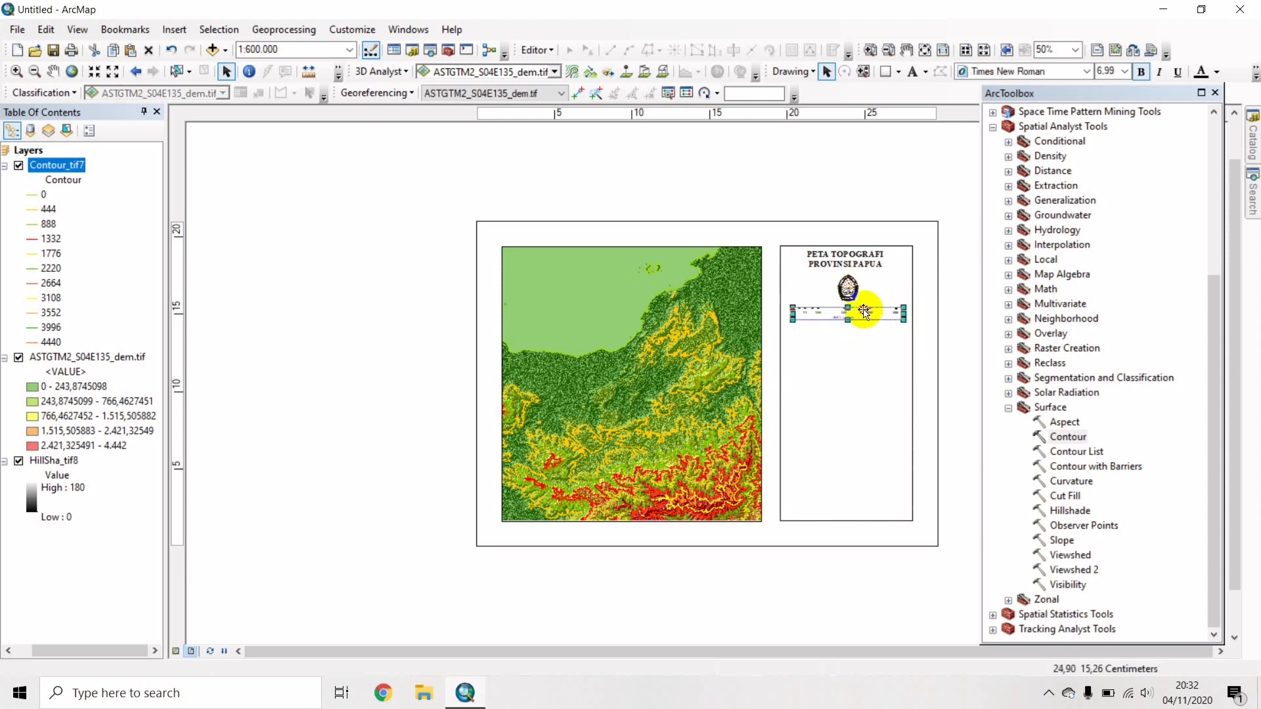
left_click(944, 312)
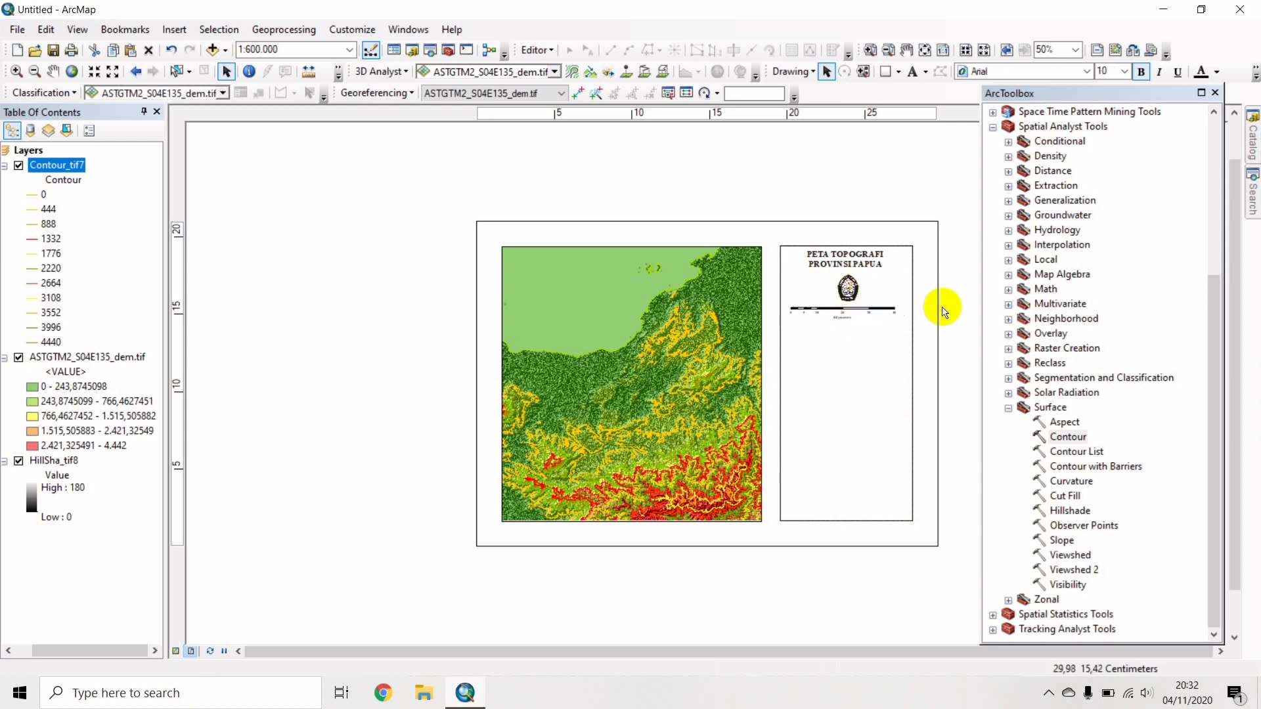
left_click(877, 312)
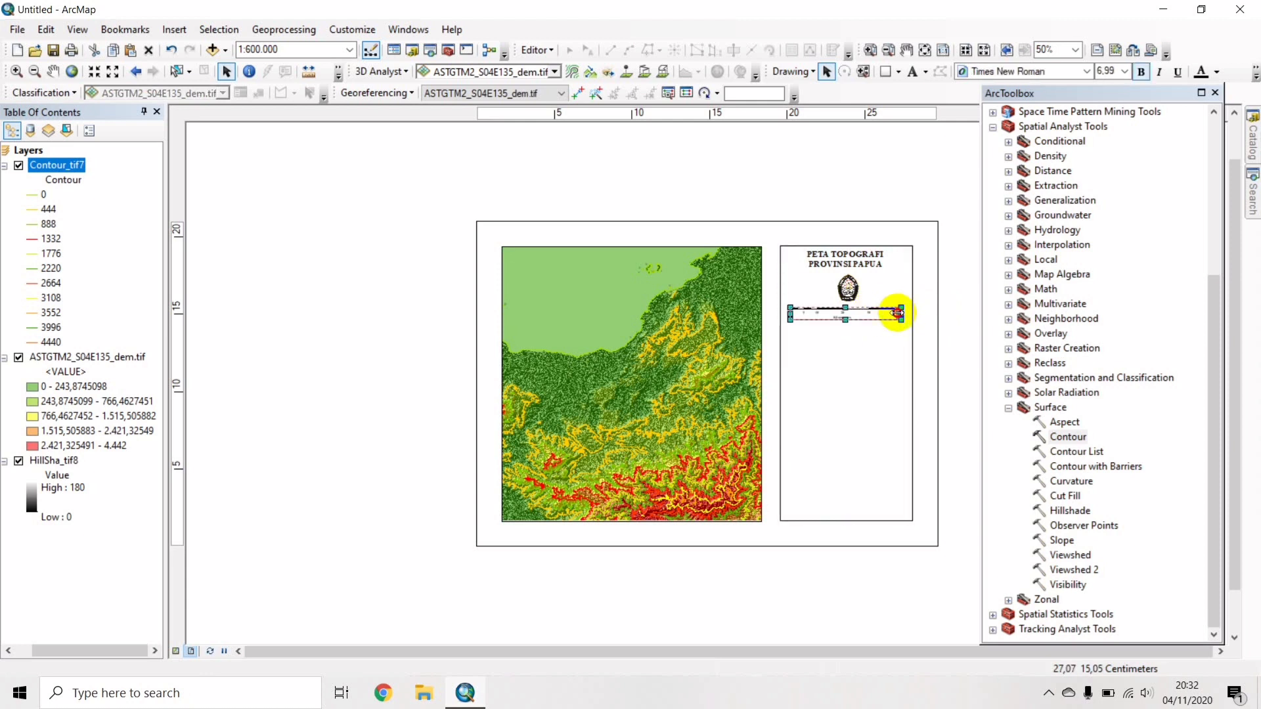
left_click_drag(899, 313, 871, 315)
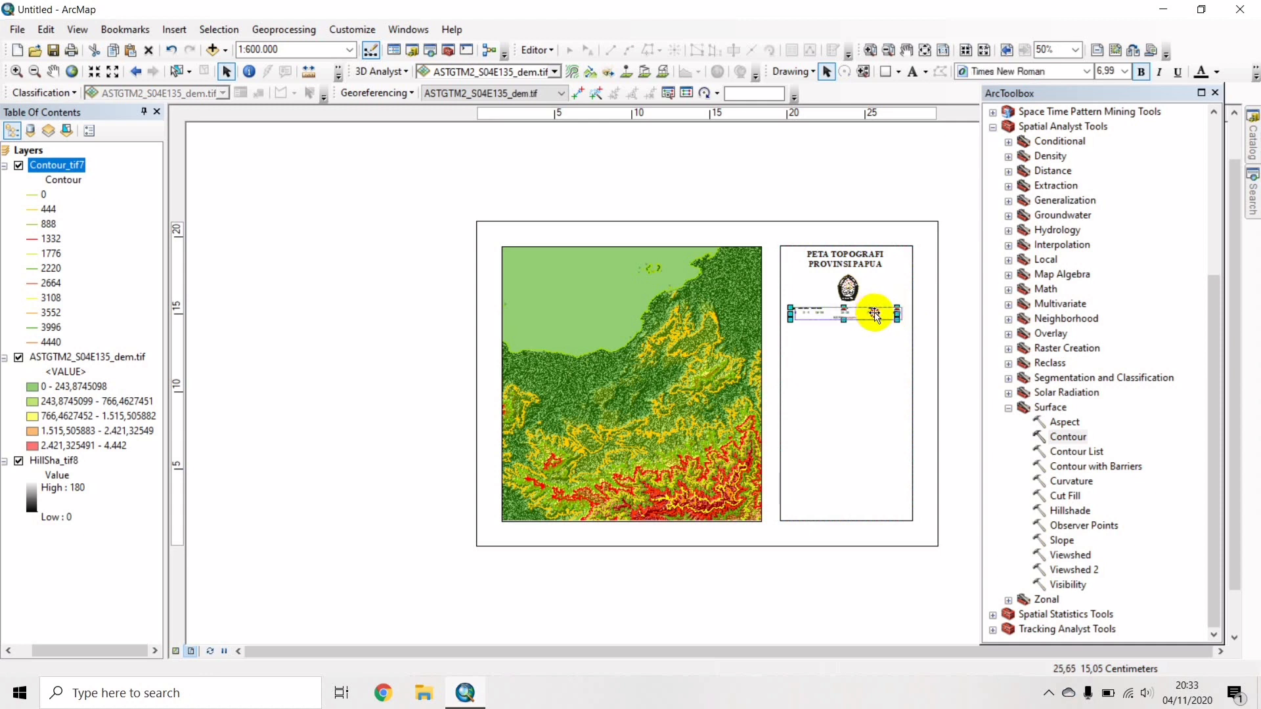
left_click(932, 322)
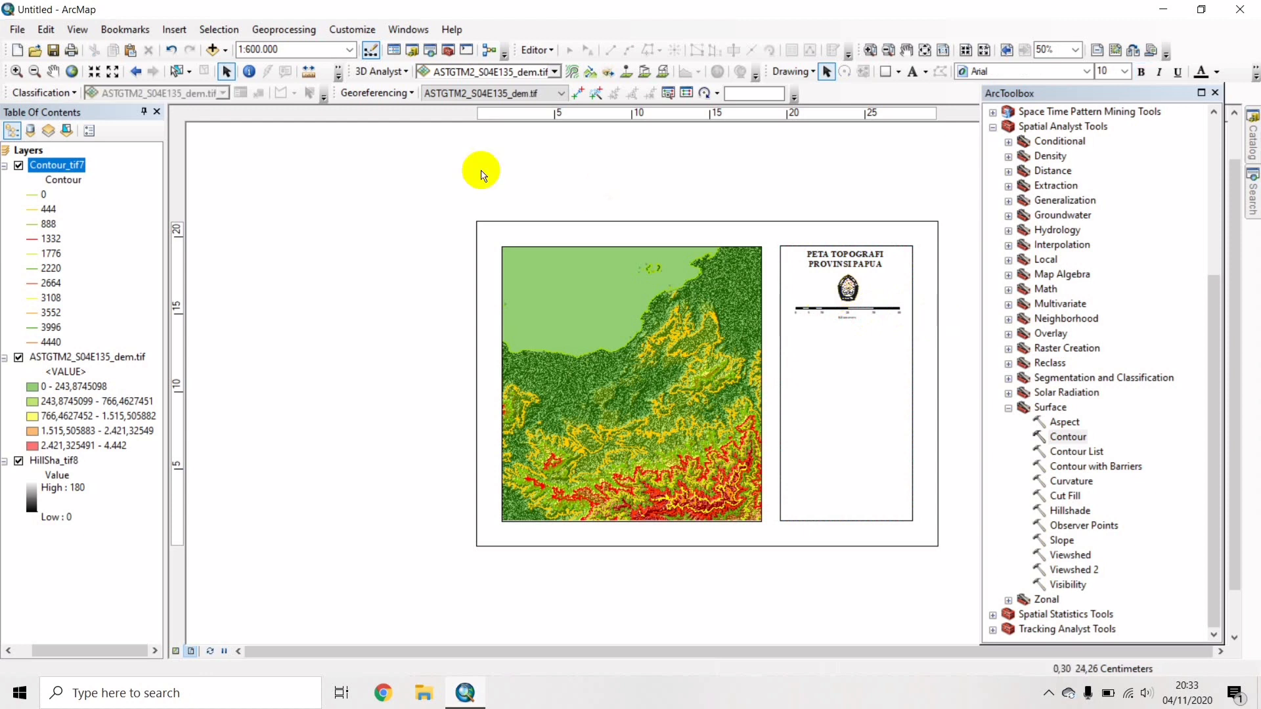
Start a legend containing only the ASTGTM2_S04E135_dem.tif layer.
left_click(175, 31)
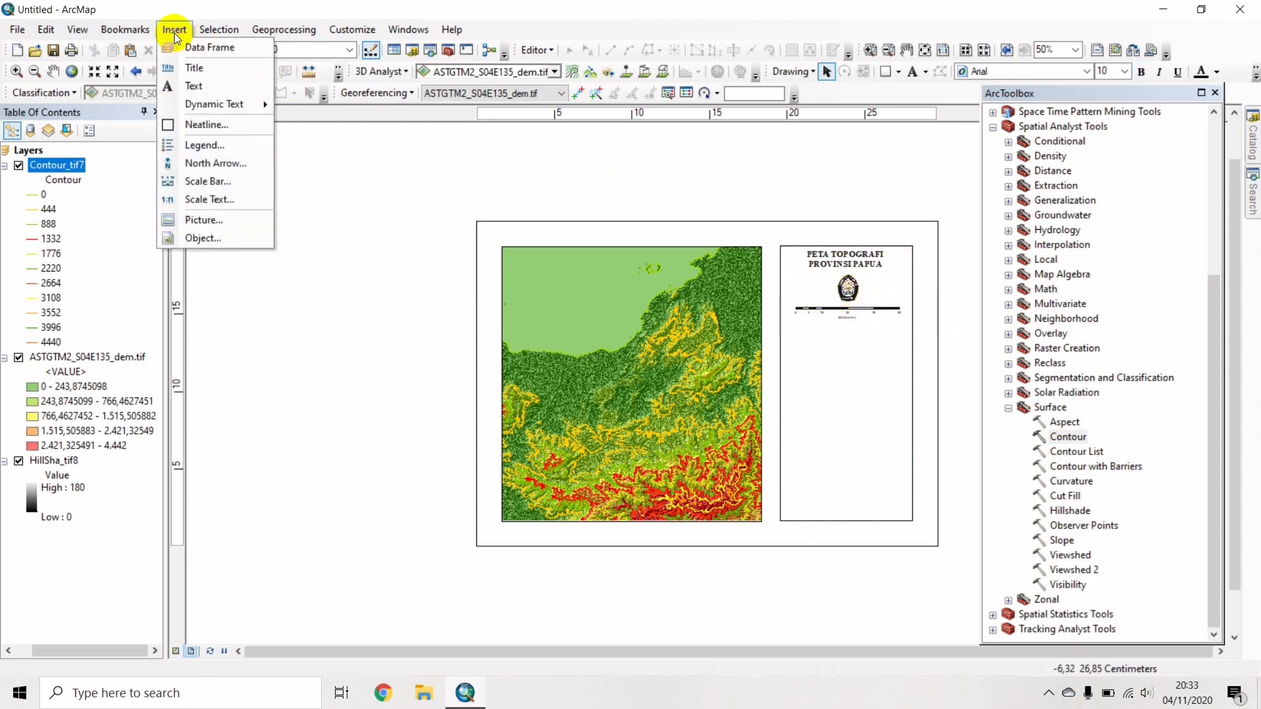
left_click(214, 149)
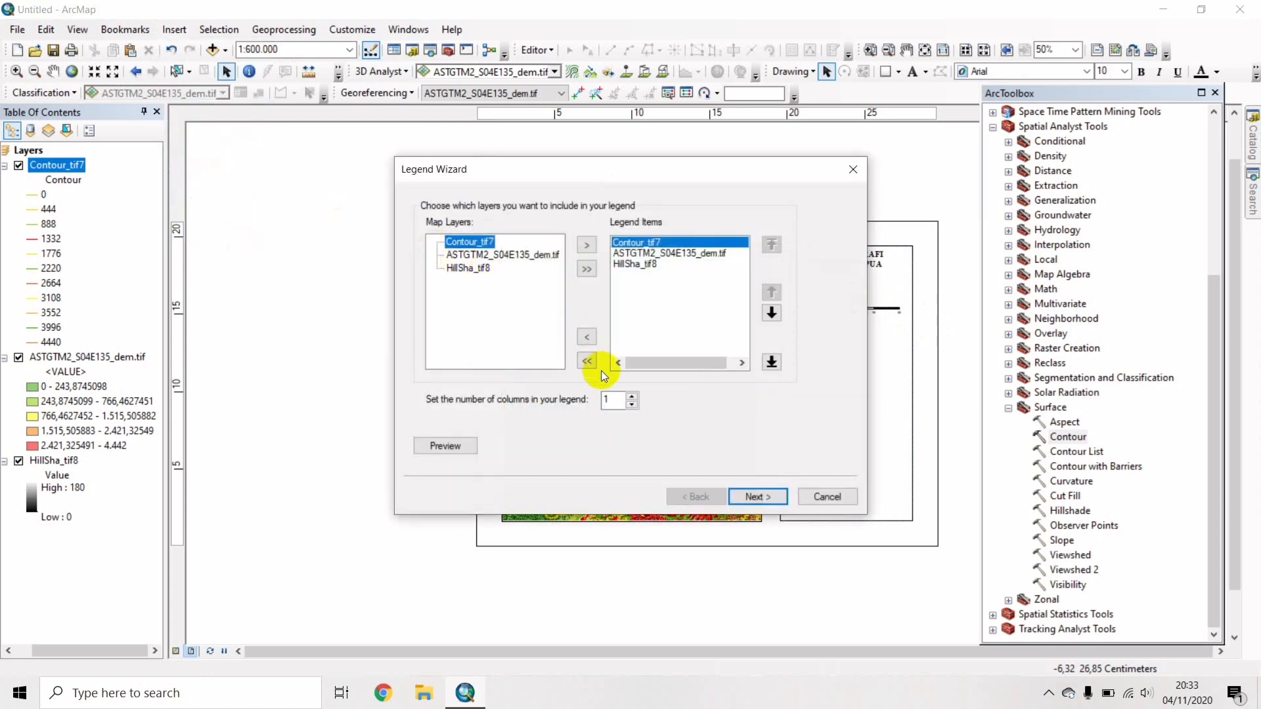
left_click(587, 361)
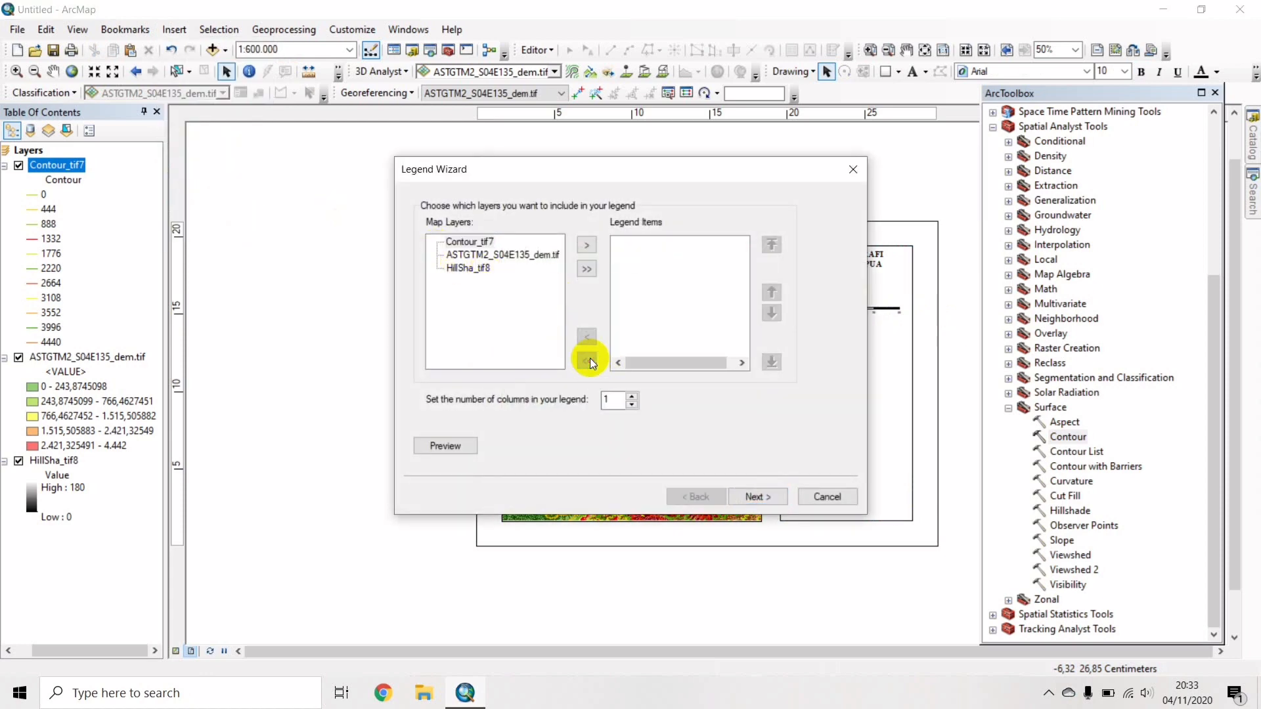
left_click(504, 257)
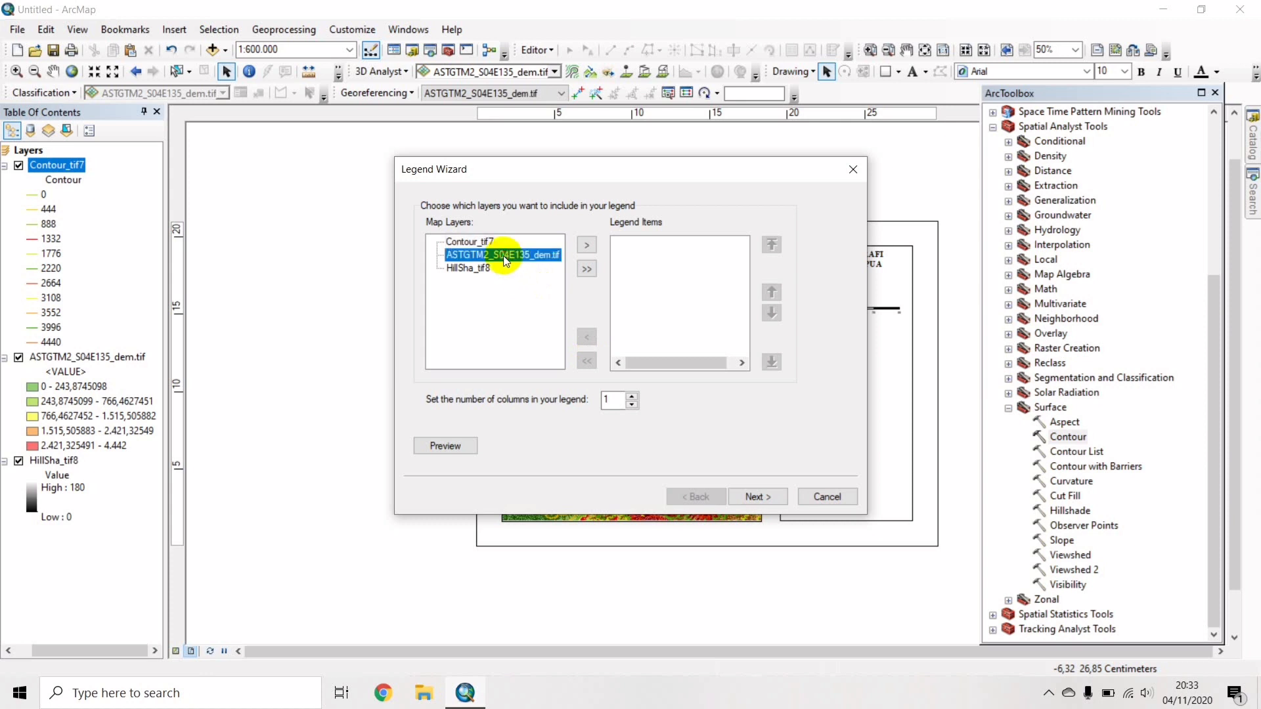
left_click(585, 248)
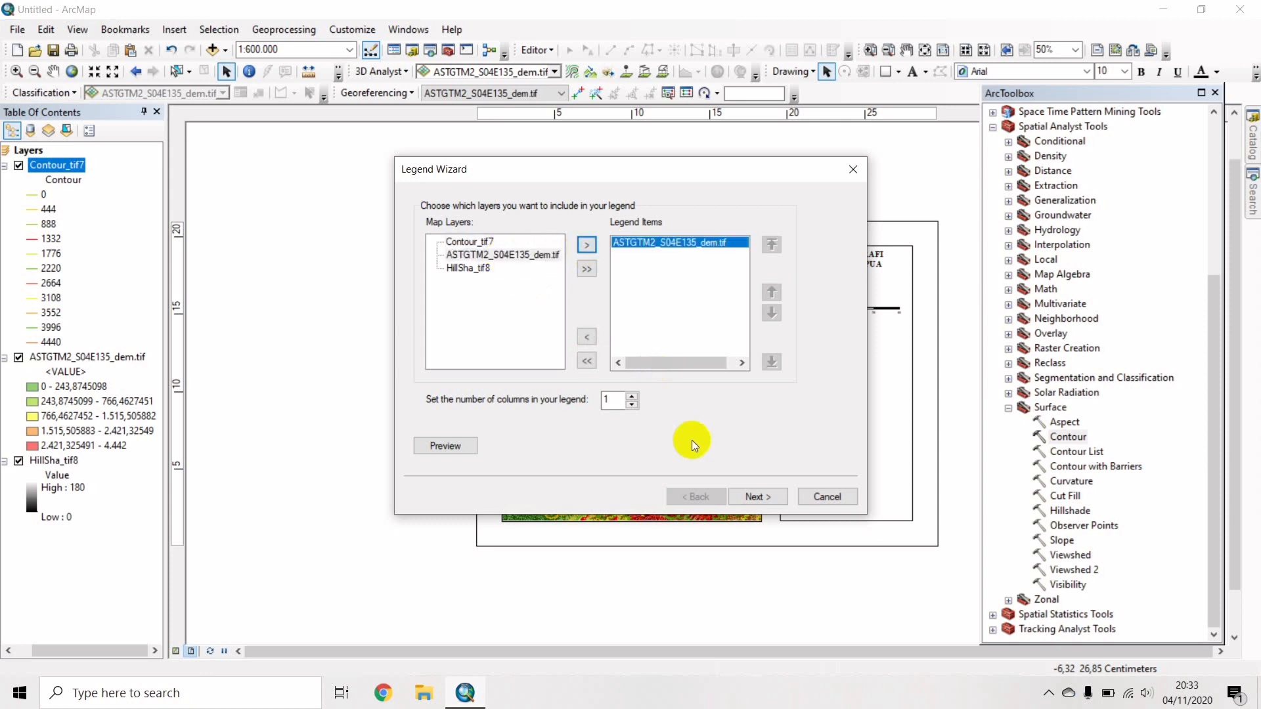
left_click(750, 498)
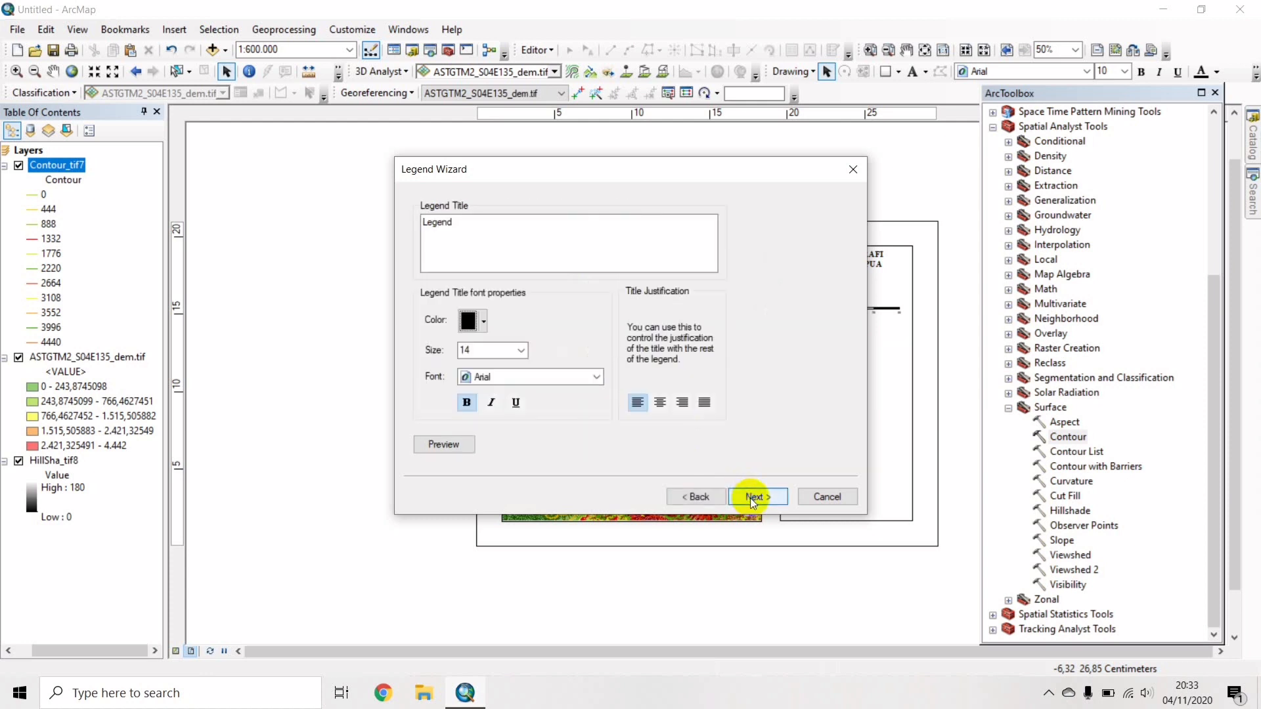
Give the legend title 'Keterangan :' in Times New Roman 12 pt.
left_click(526, 378)
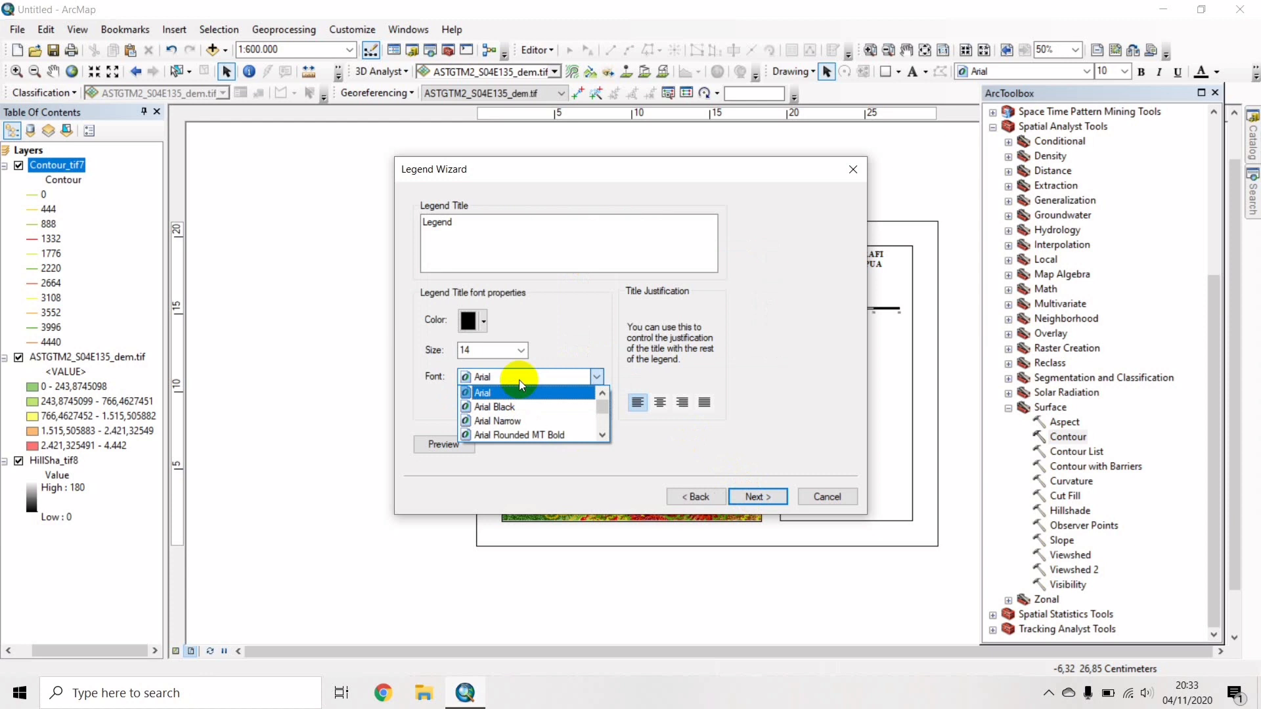
type("ti")
key("Return")
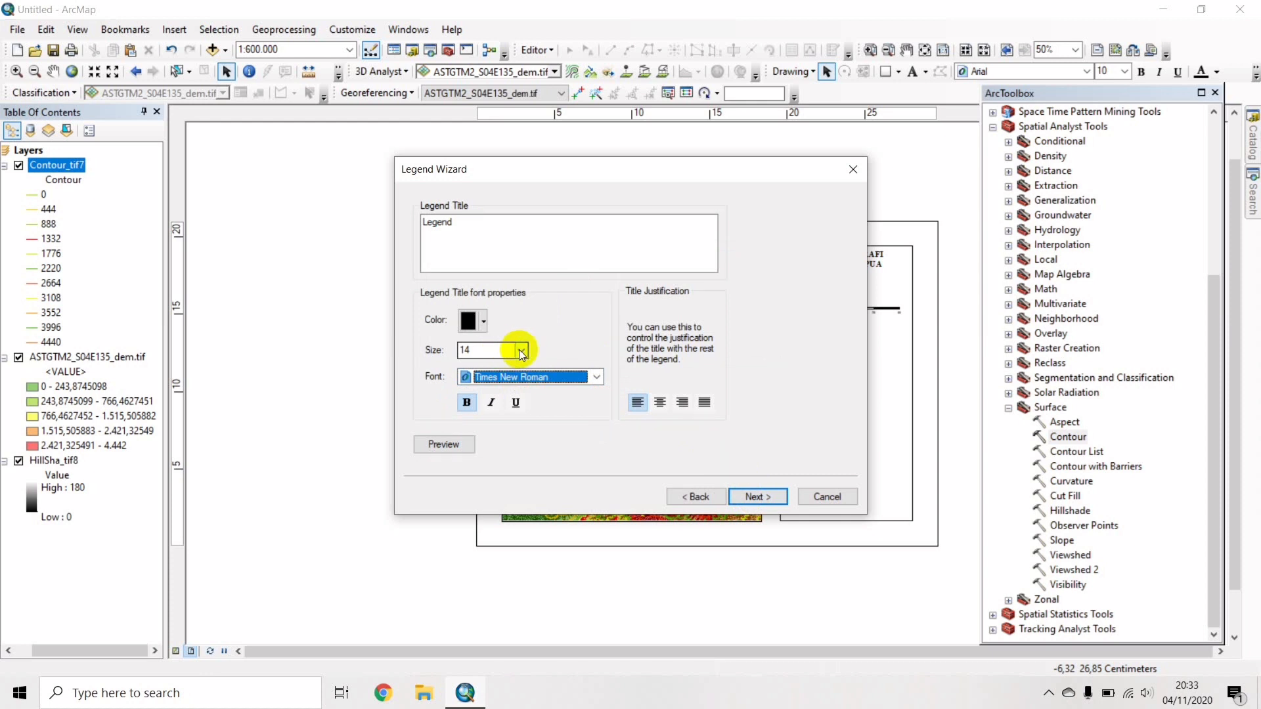
left_click(522, 351)
scroll(497, 366, "up", 2)
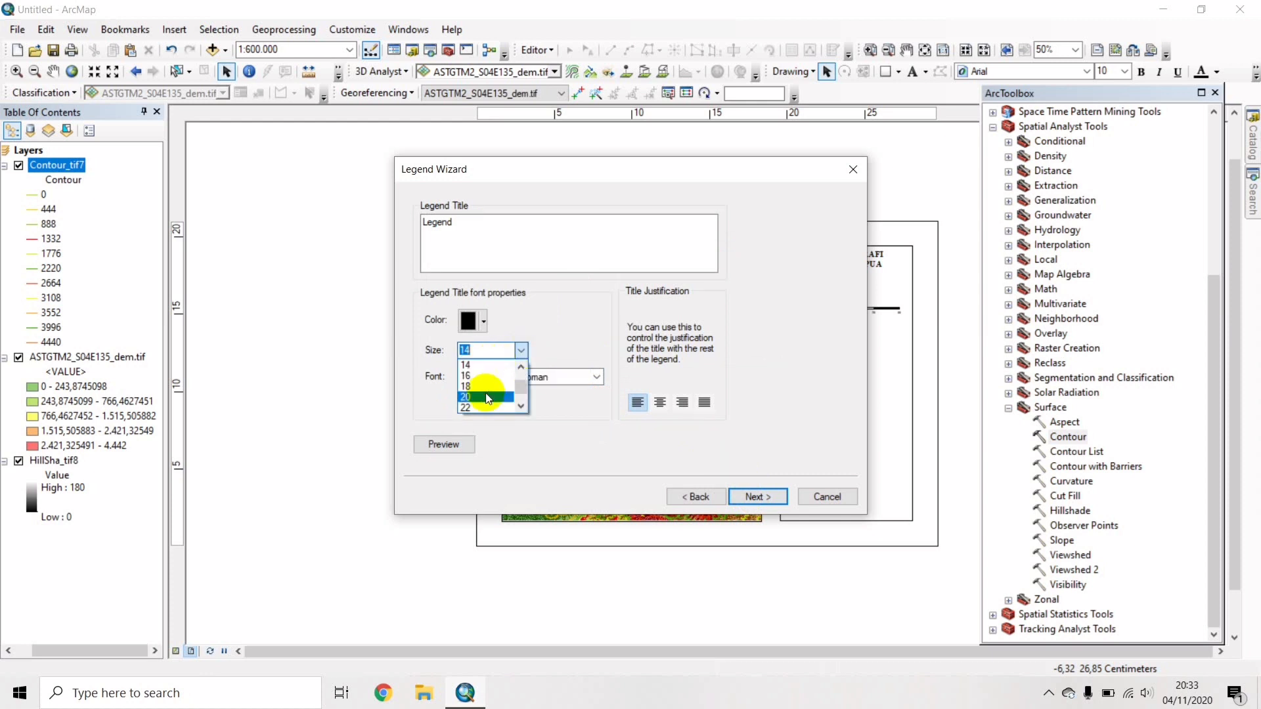
left_click(522, 407)
left_click(522, 407)
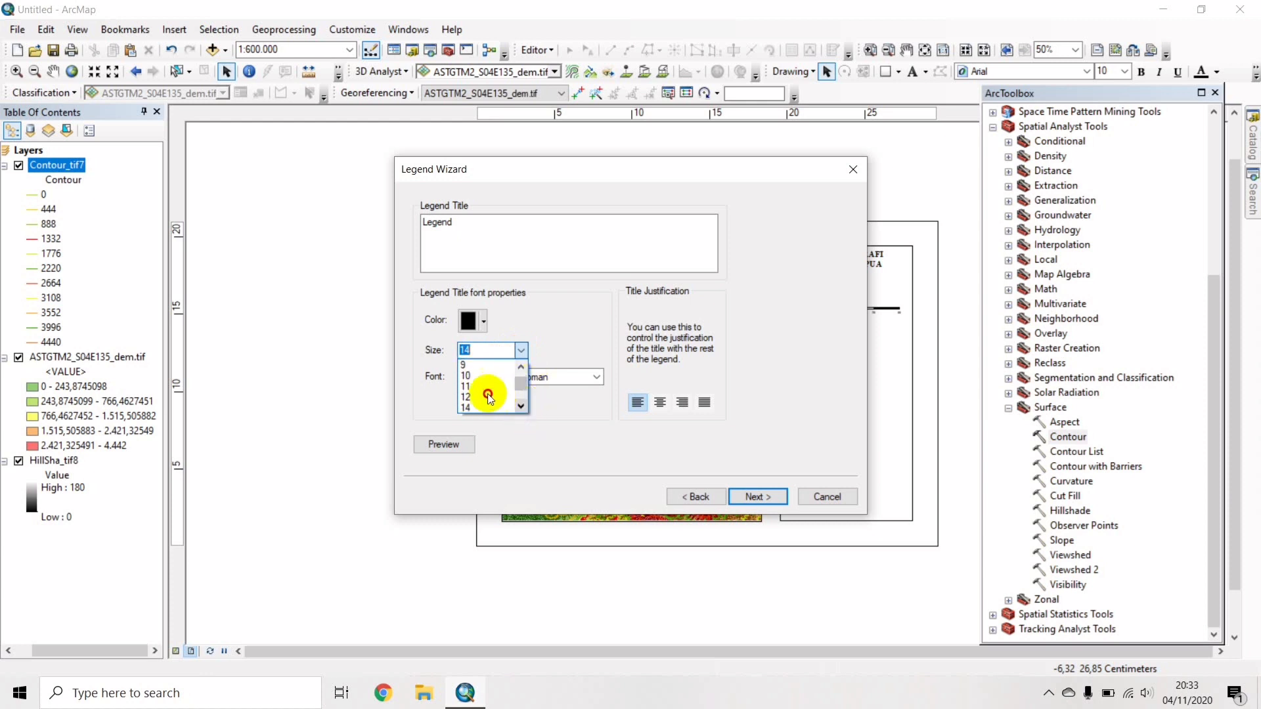
left_click(467, 398)
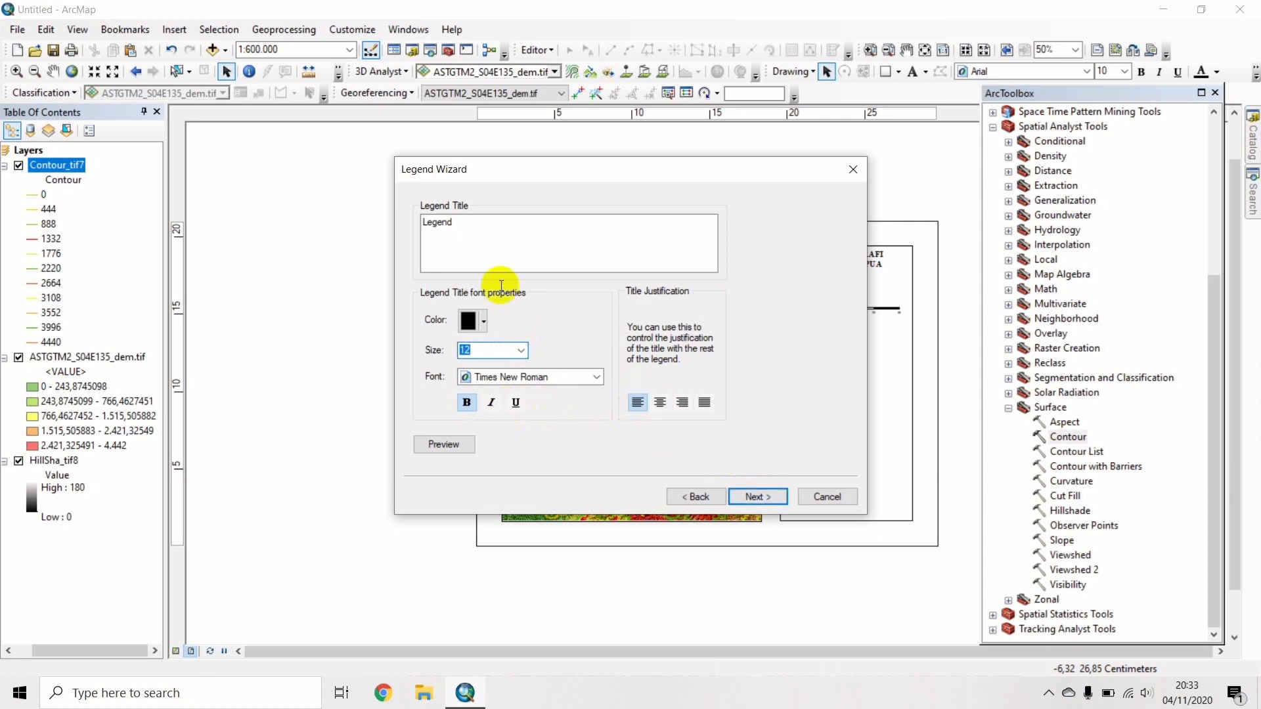
left_click_drag(464, 225, 414, 220)
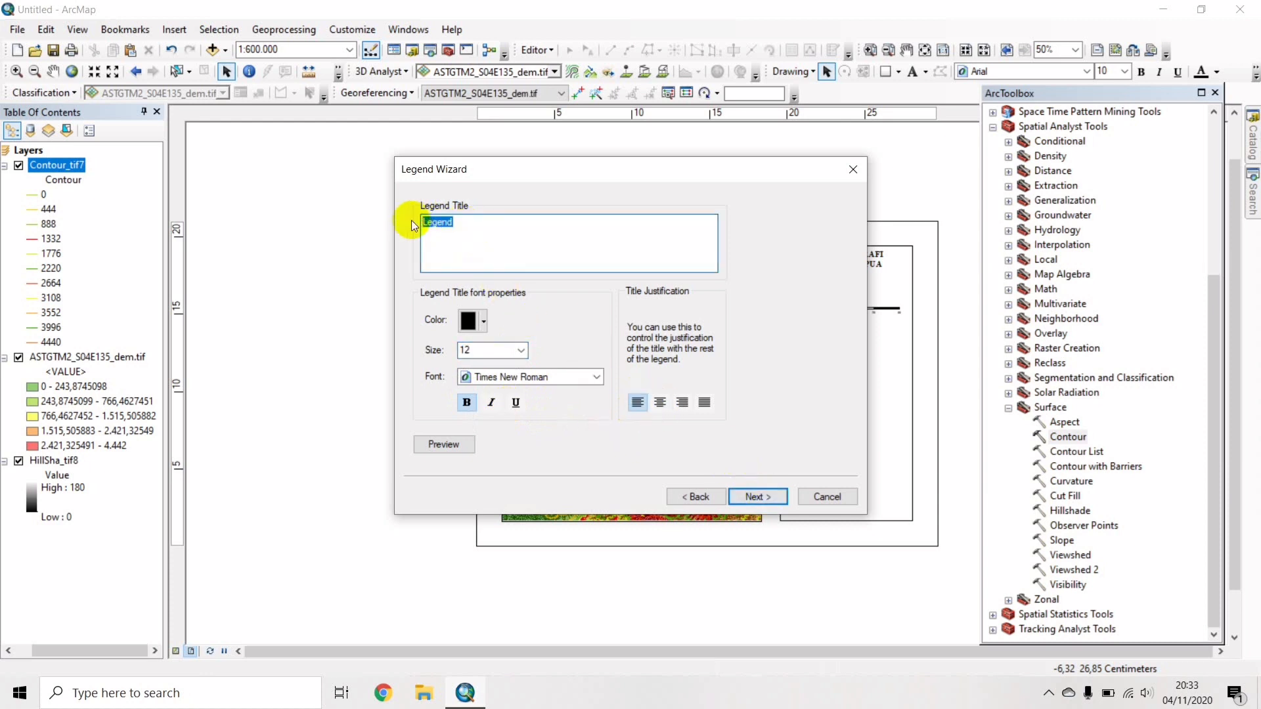
type("Keterangan :")
Accept the frame, patch and spacing defaults and finish the legend.
left_click(758, 495)
left_click(758, 496)
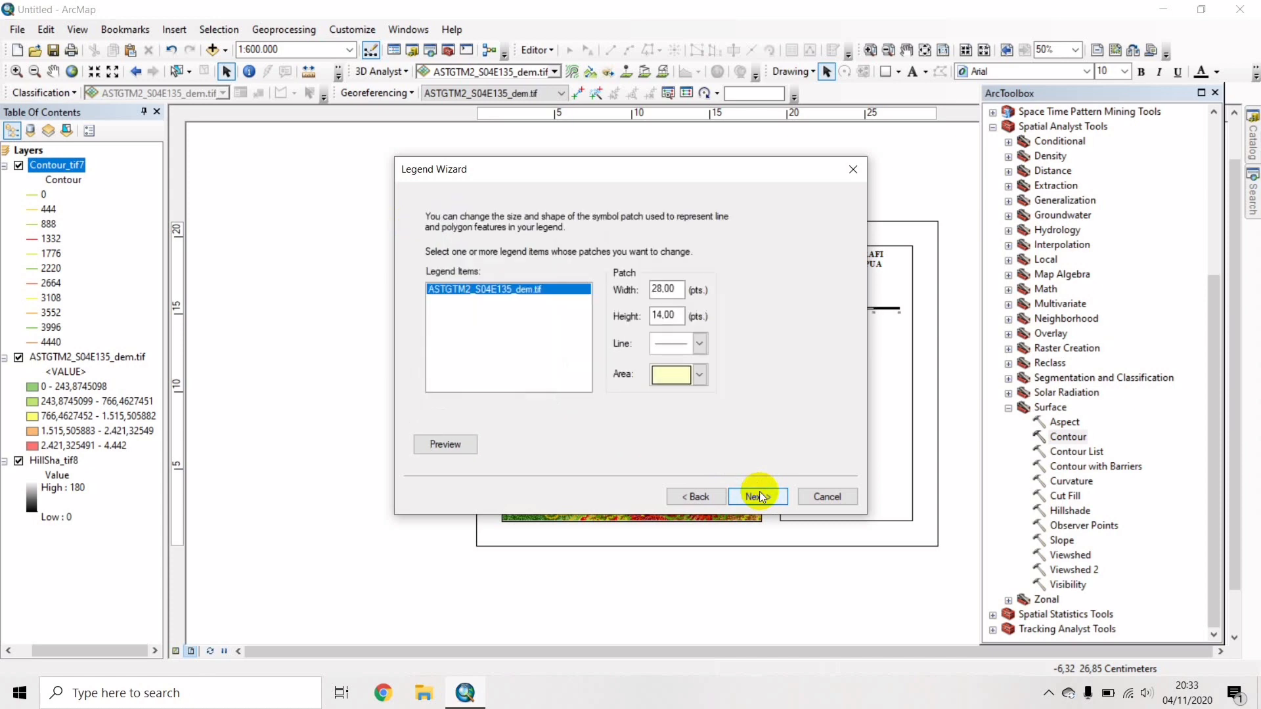
left_click(759, 494)
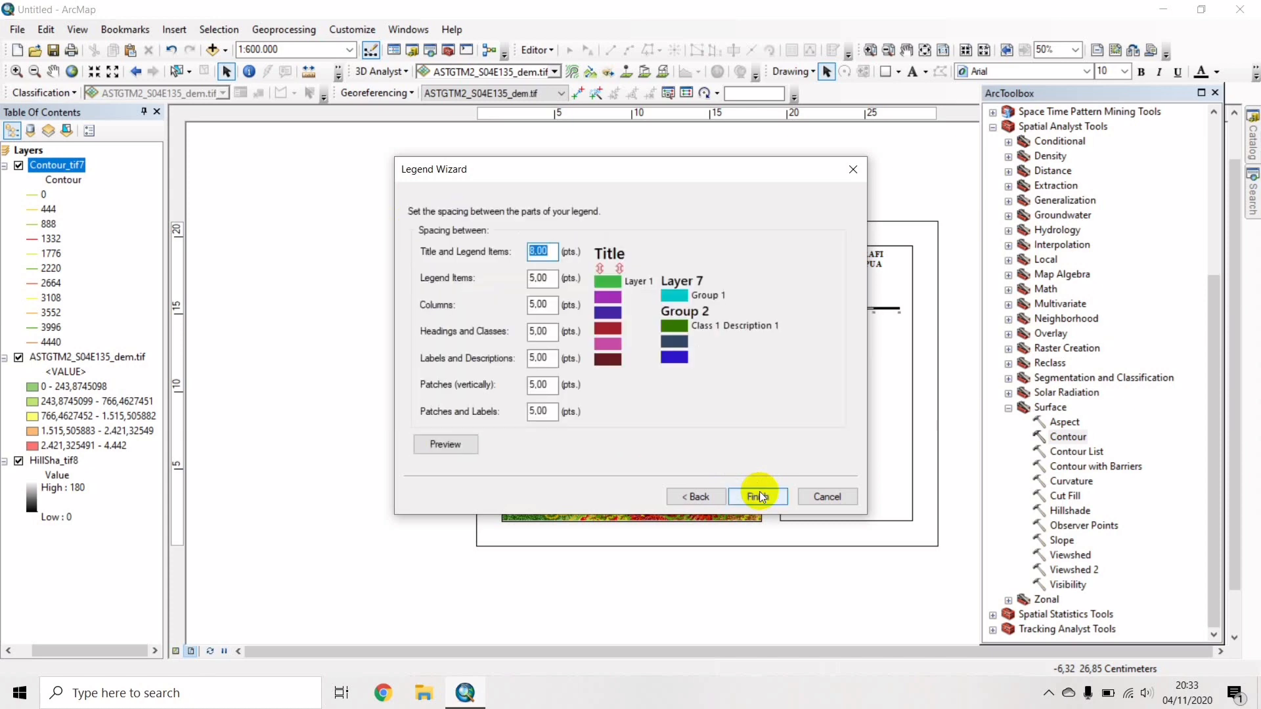
left_click(759, 494)
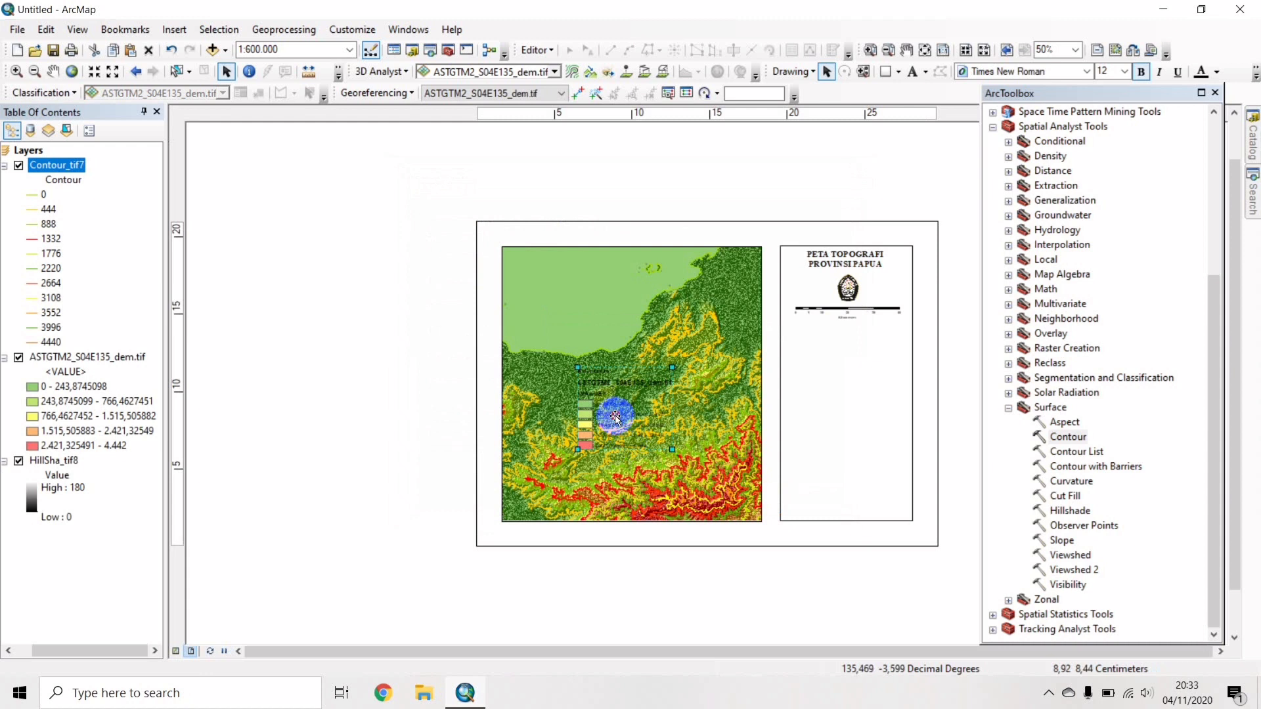
Move the legend below the scale bar in the side panel and convert it to graphics.
left_click_drag(615, 416, 826, 378)
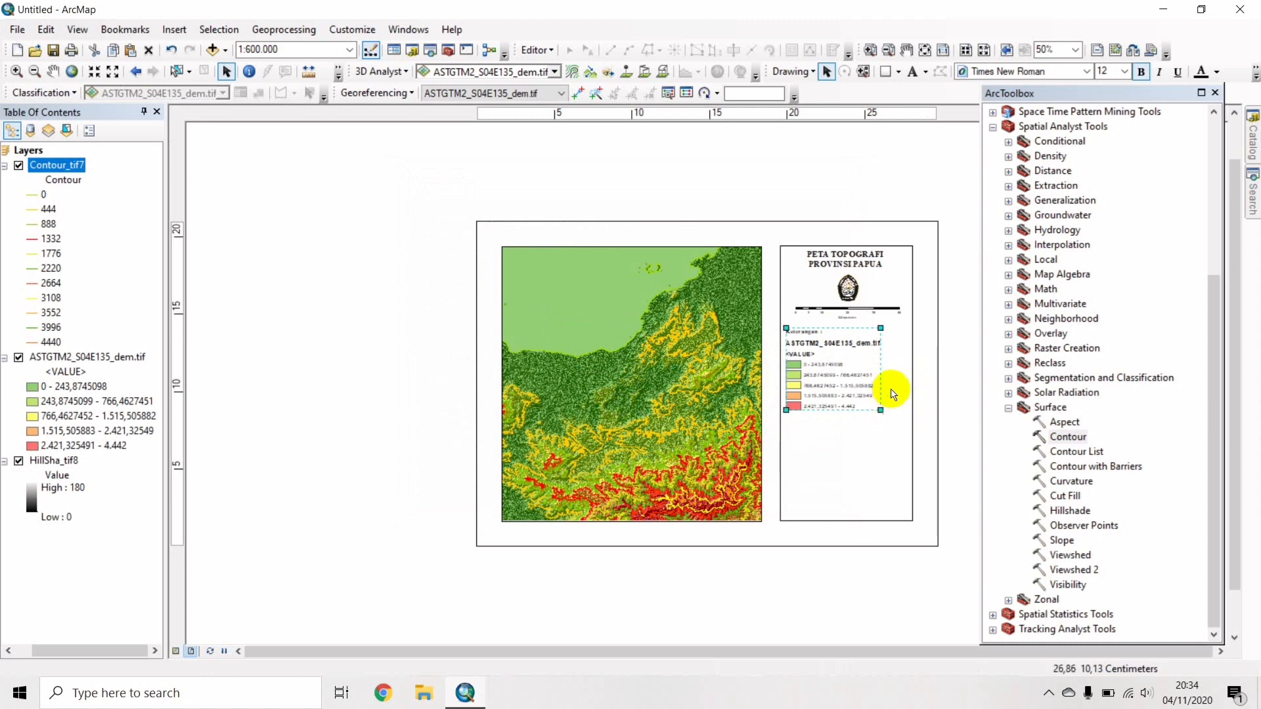
left_click(948, 393)
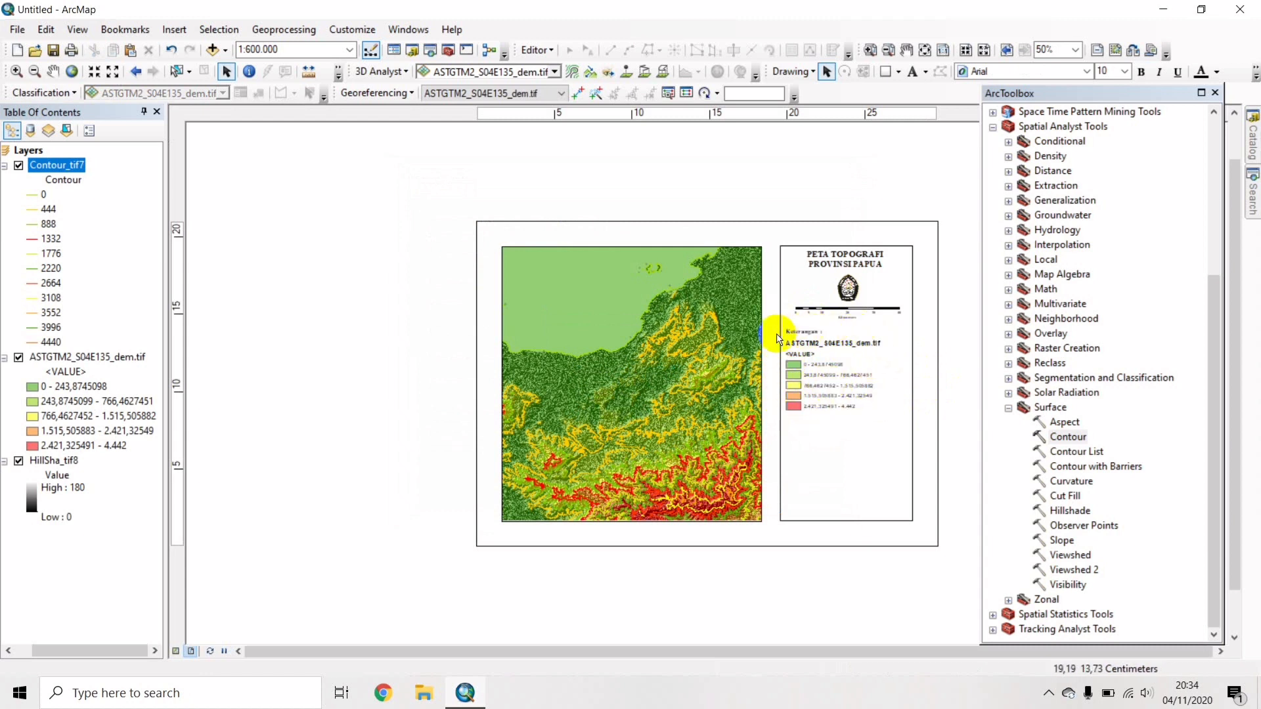
left_click(824, 388)
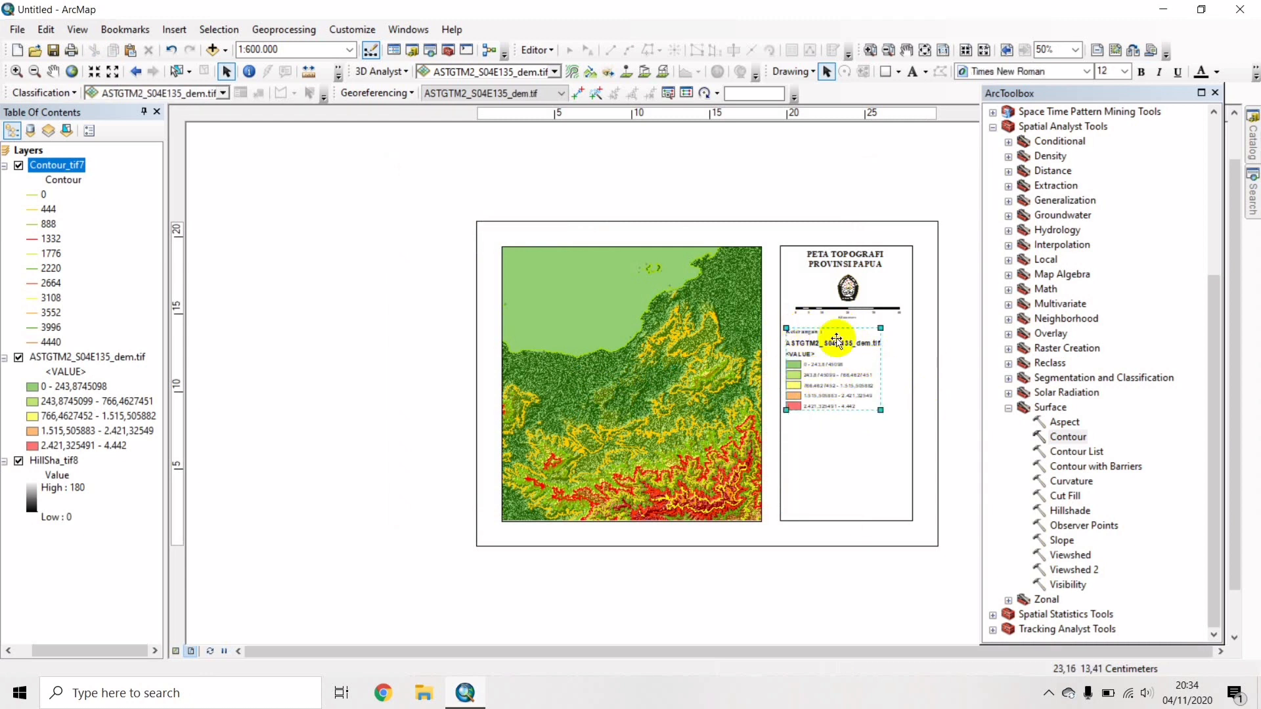
right_click(827, 374)
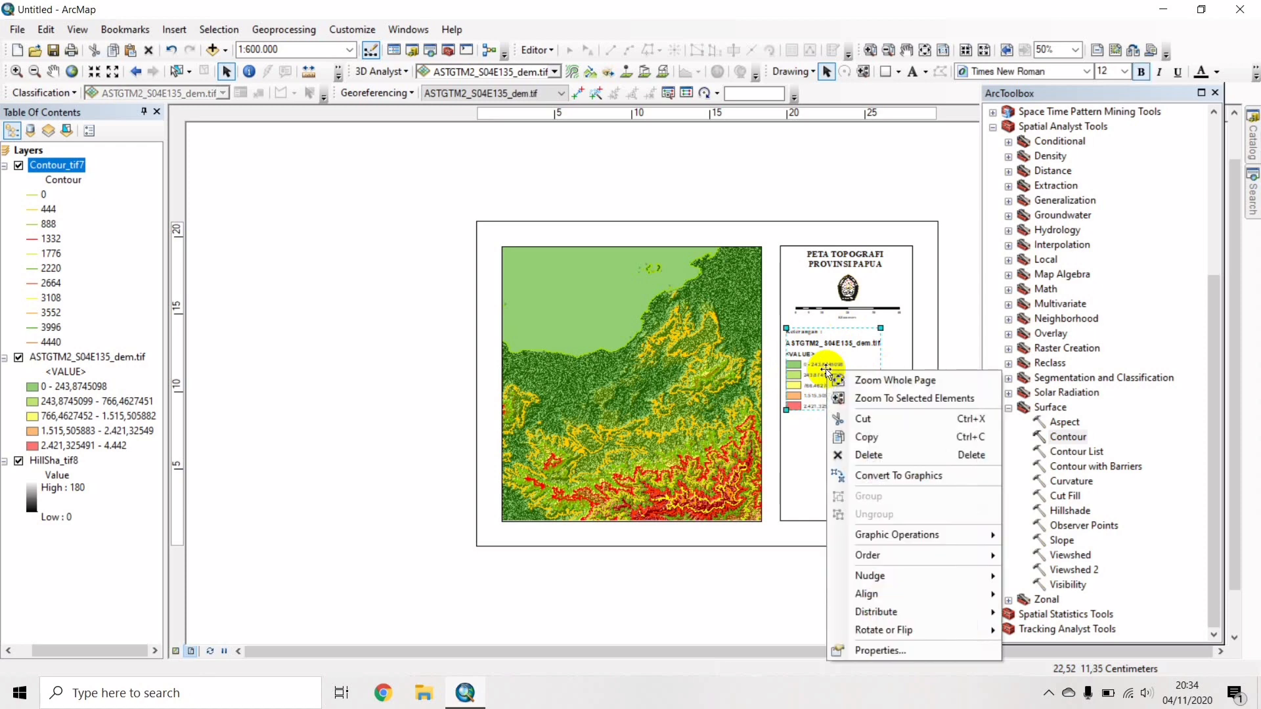
left_click(946, 474)
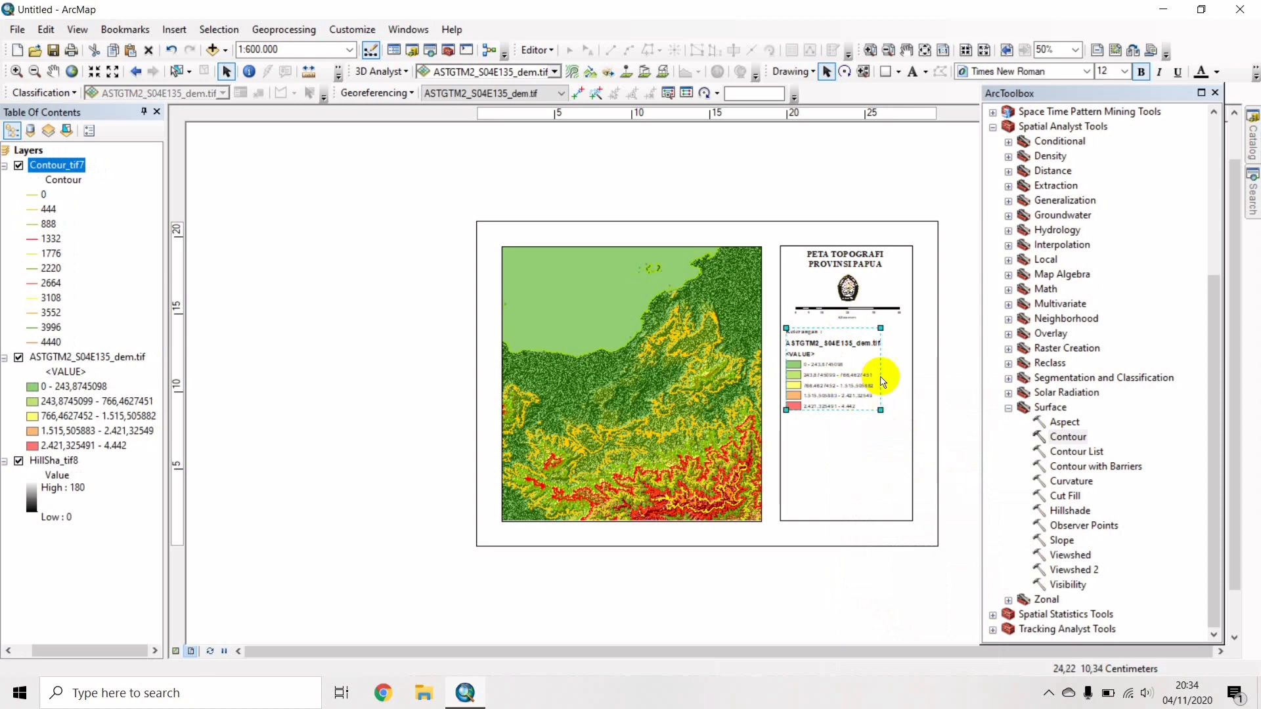
right_click(844, 372)
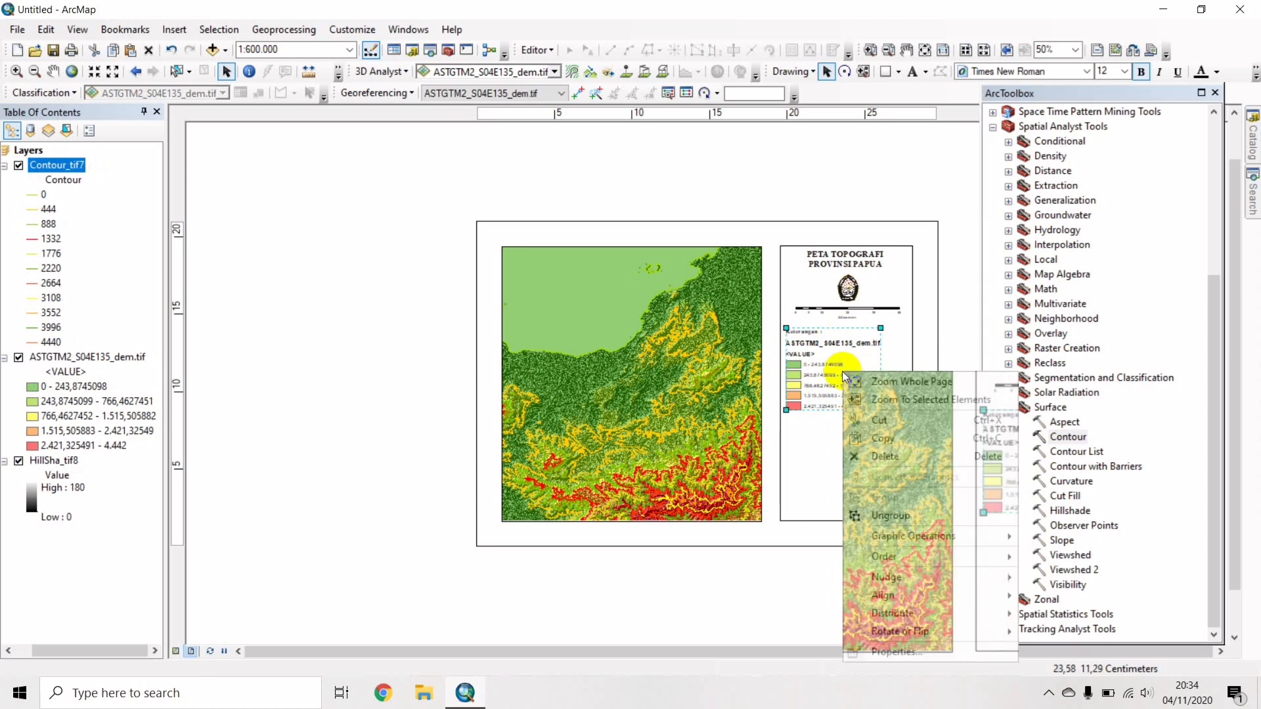
Ungroup the legend and delete the layer name and <VALUE> heading texts.
left_click(879, 518)
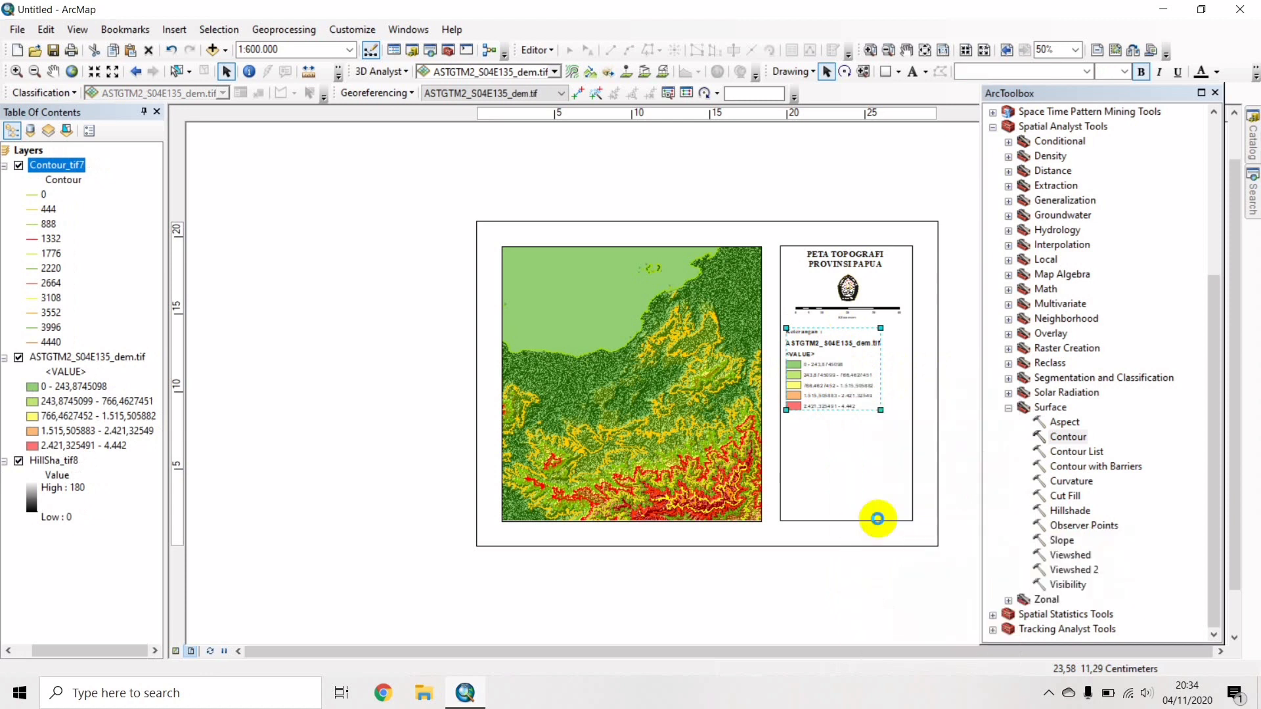
left_click(960, 375)
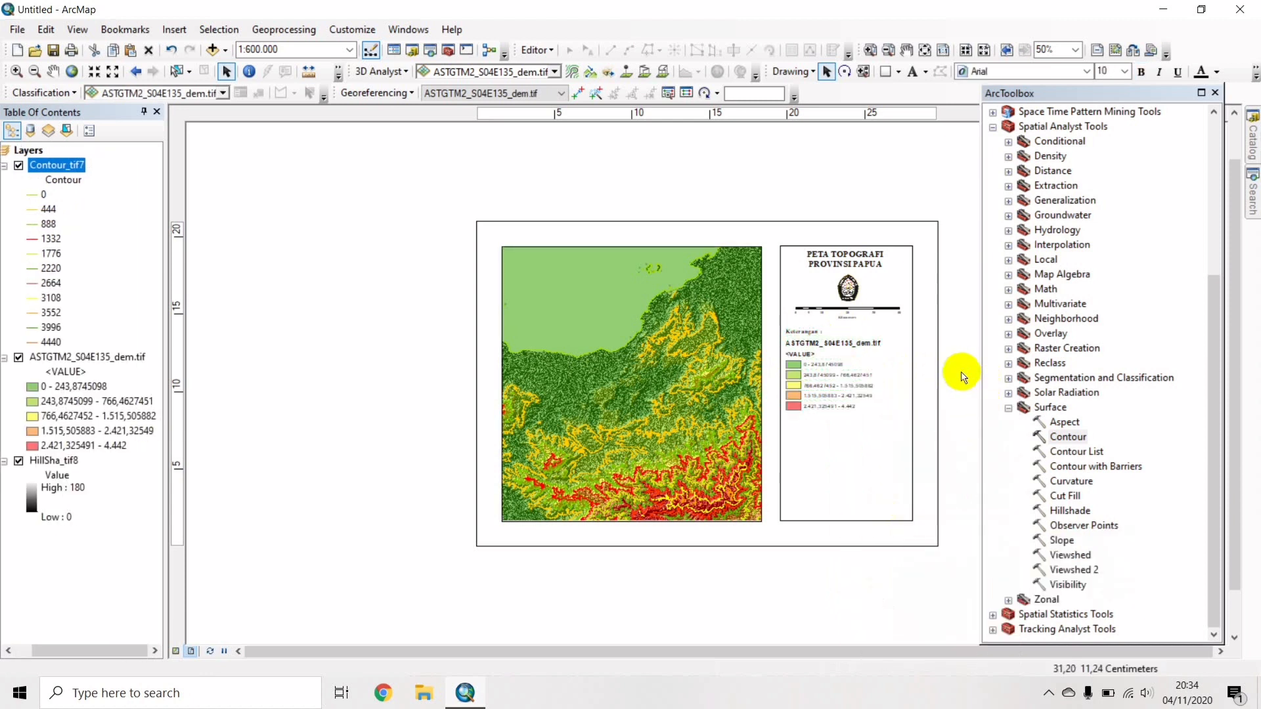
left_click(852, 344)
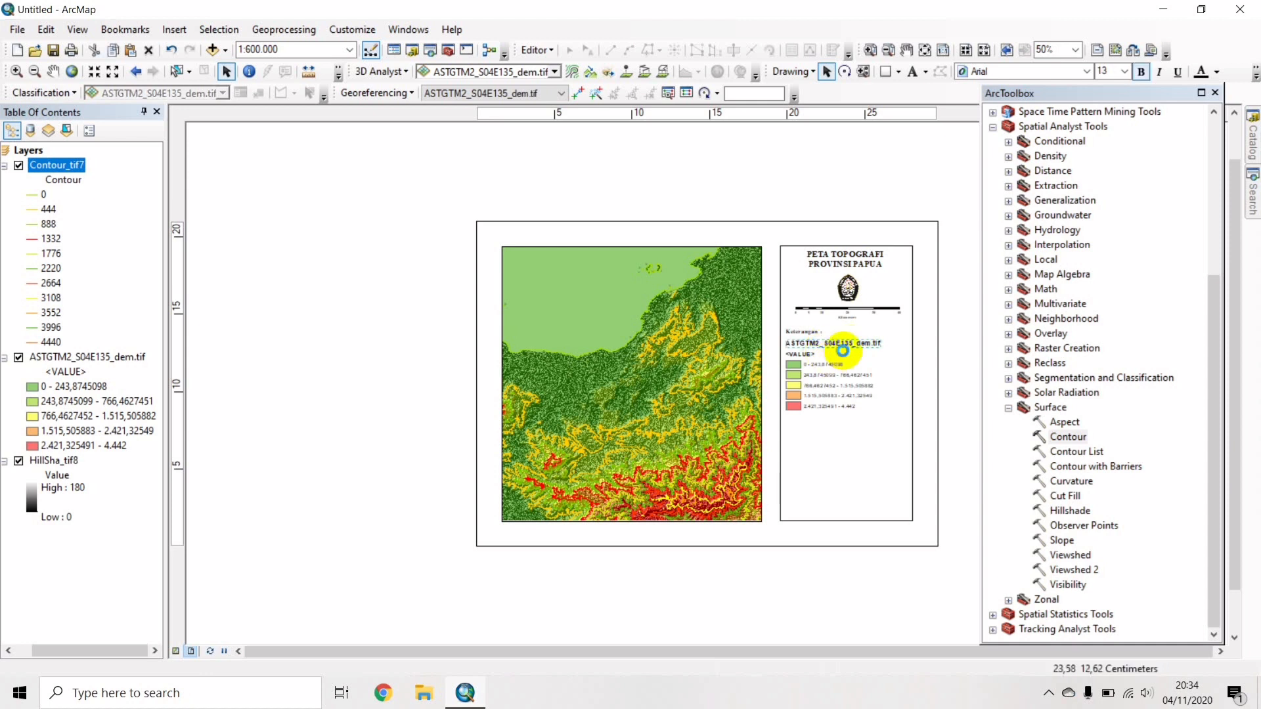
key("Delete")
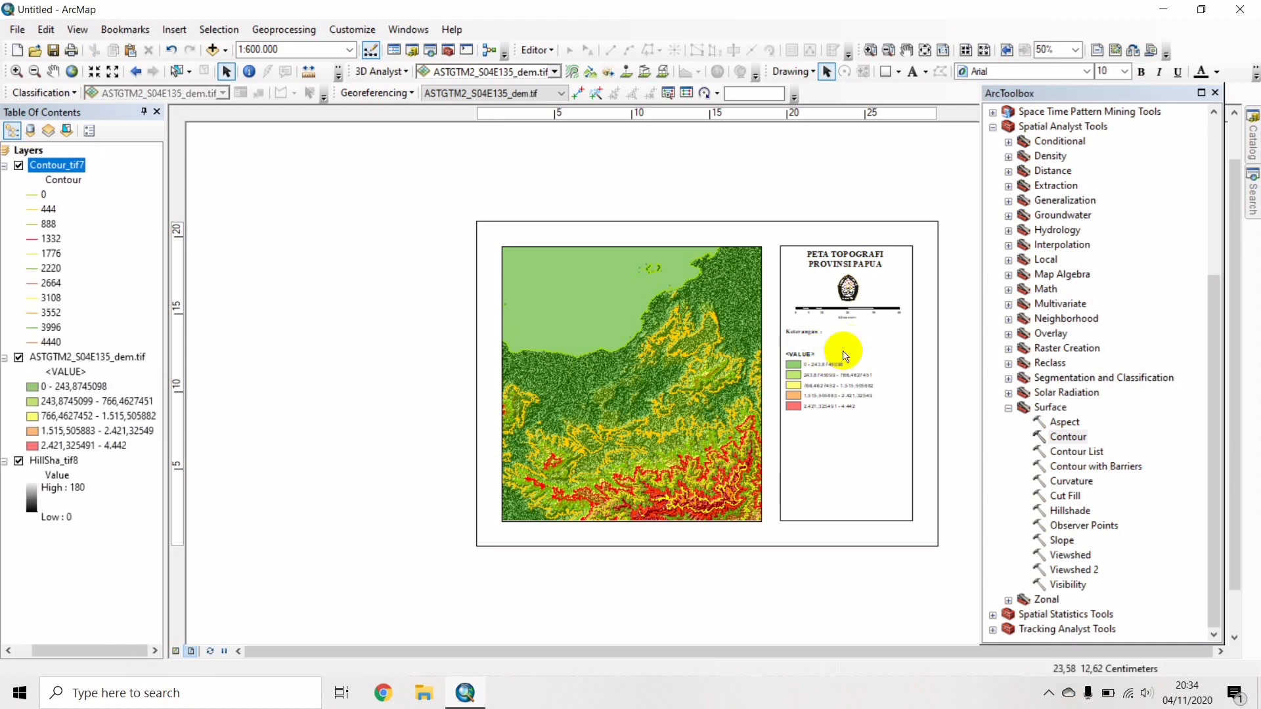
left_click(818, 355)
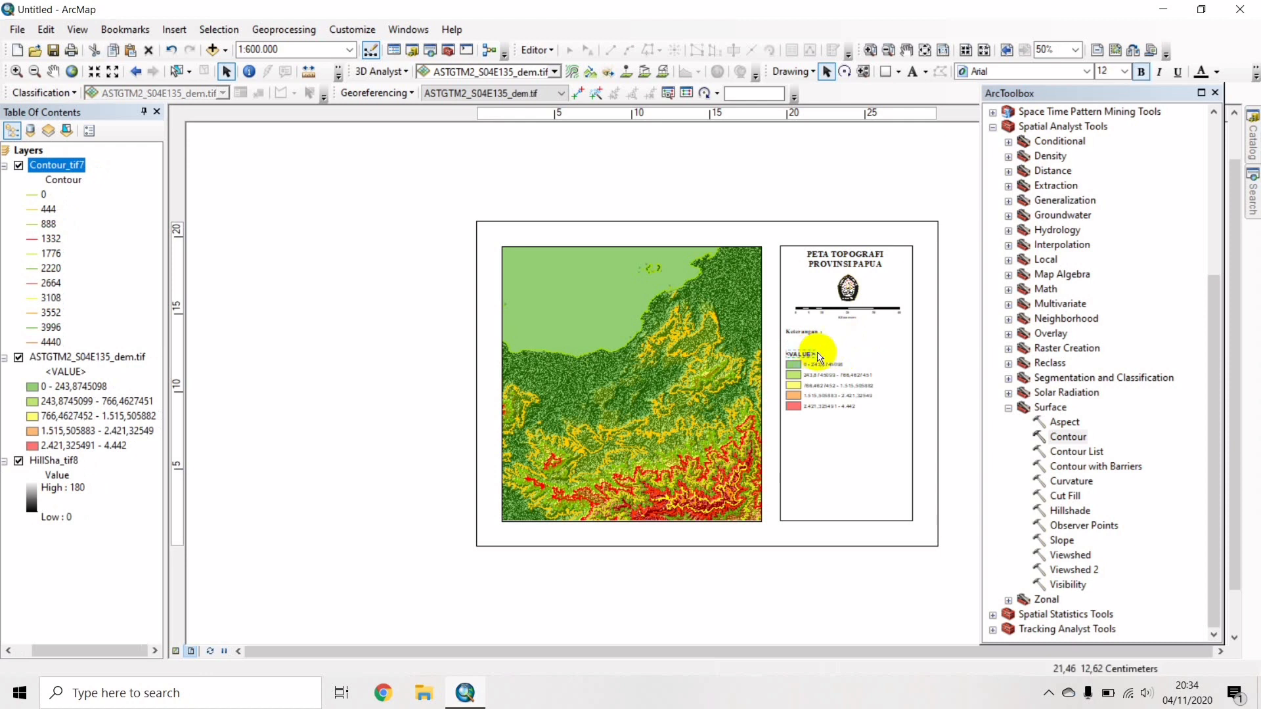
key("Delete")
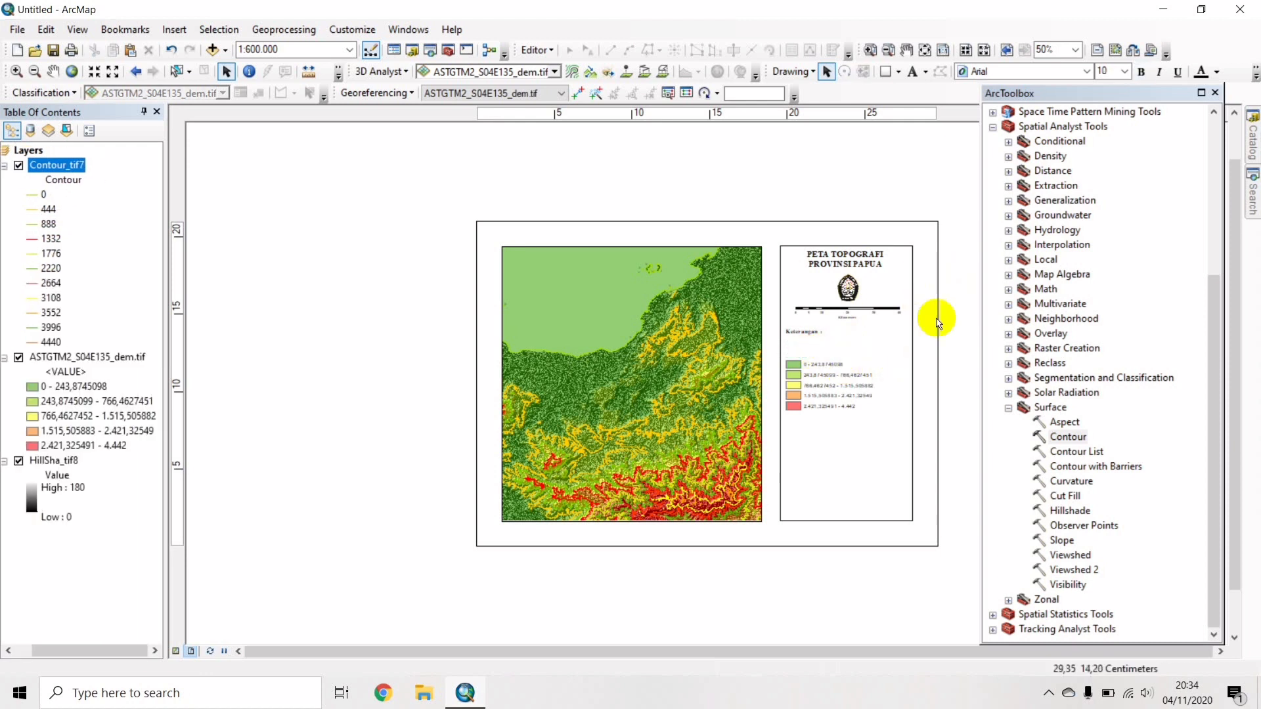
Move the five elevation class rows up beneath the legend heading.
left_click(841, 362)
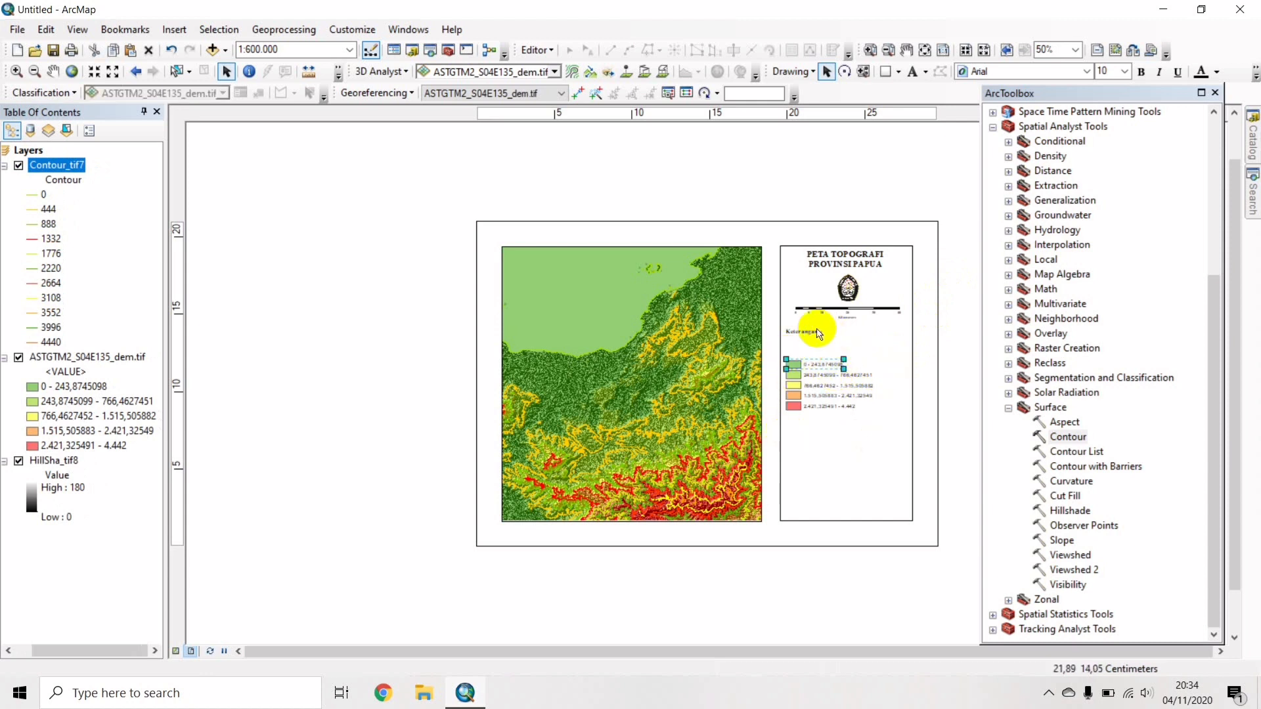
left_click(824, 377, "shift")
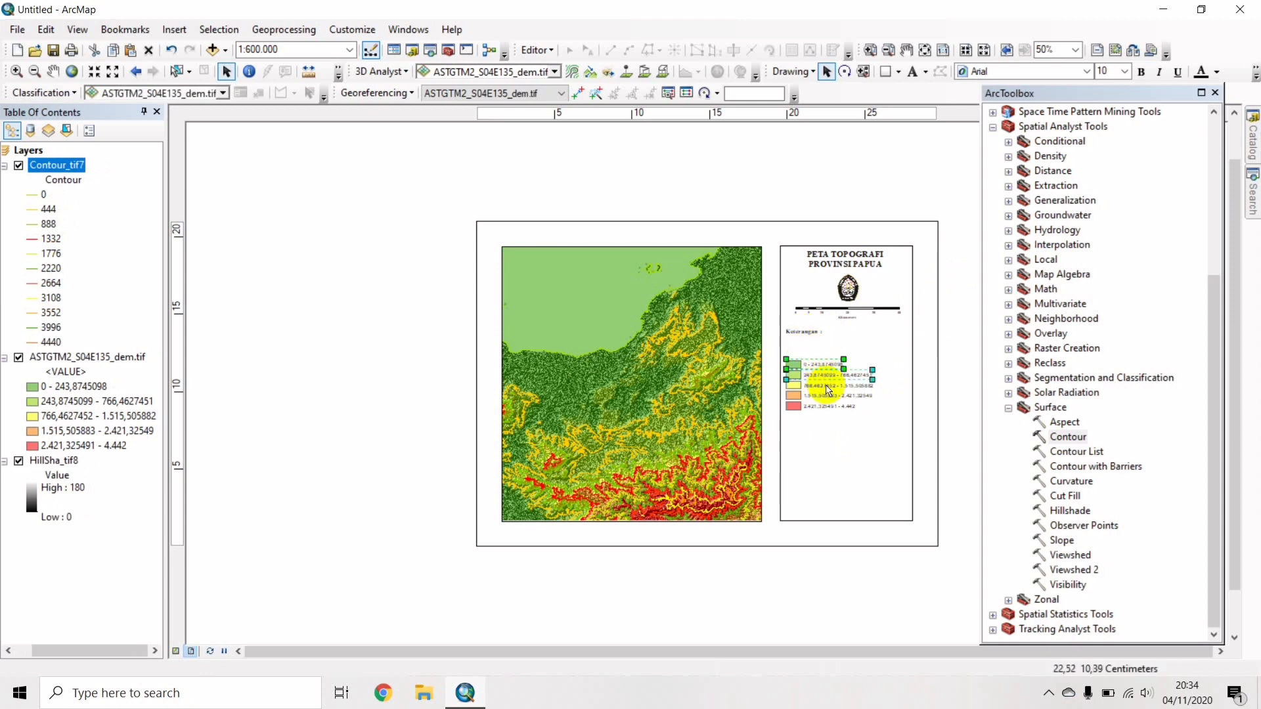
left_click(825, 386, "shift")
left_click(823, 396, "shift")
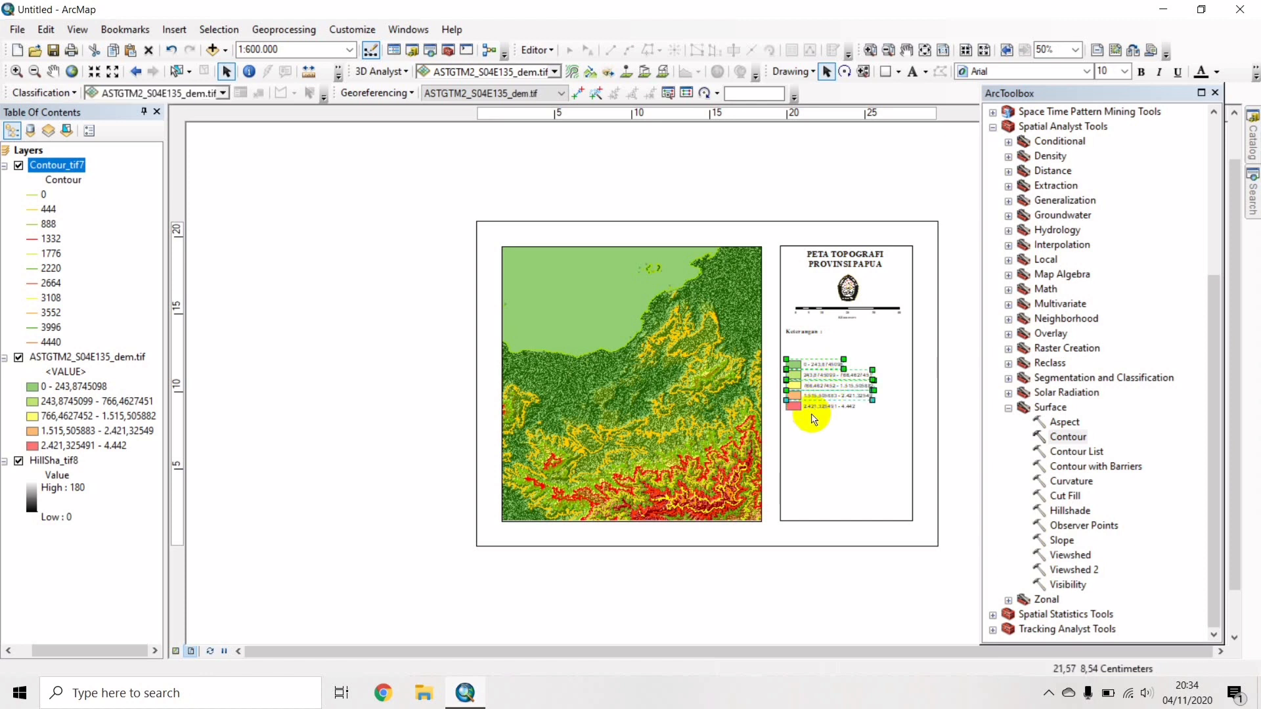
left_click(808, 405, "shift")
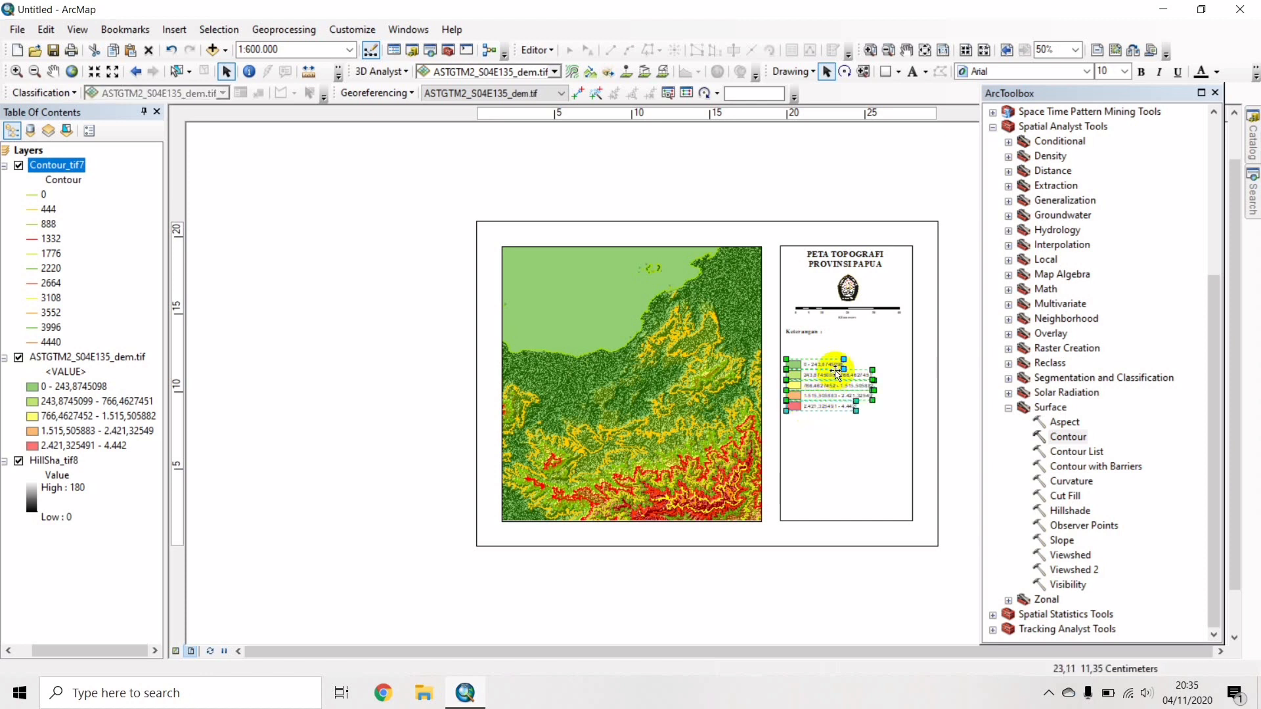
left_click_drag(828, 377, 828, 355)
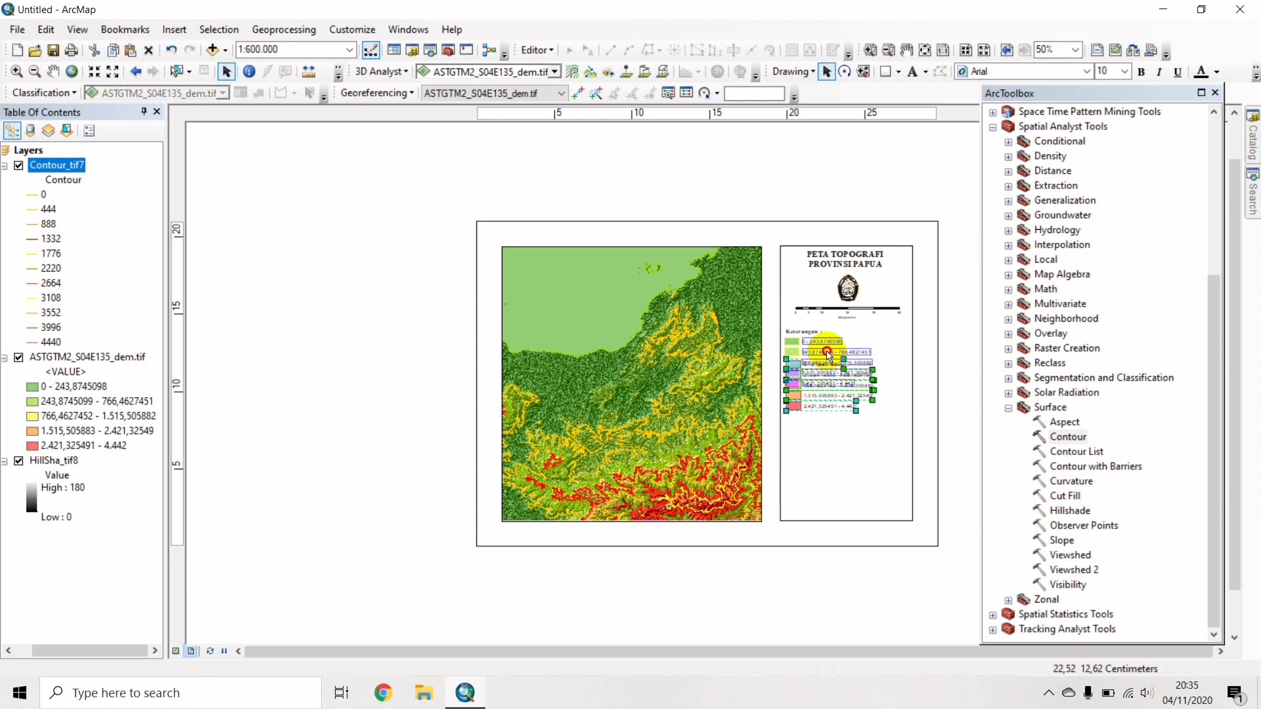
left_click_drag(828, 355, 828, 357)
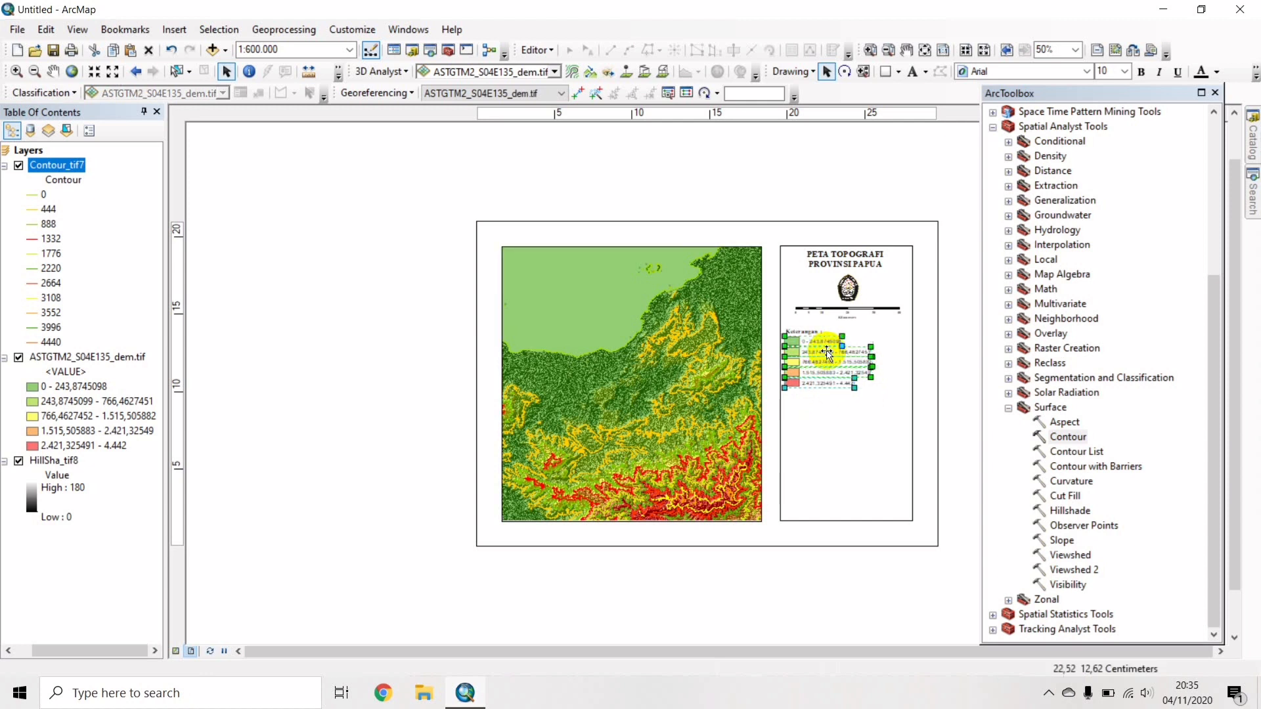
left_click(877, 402)
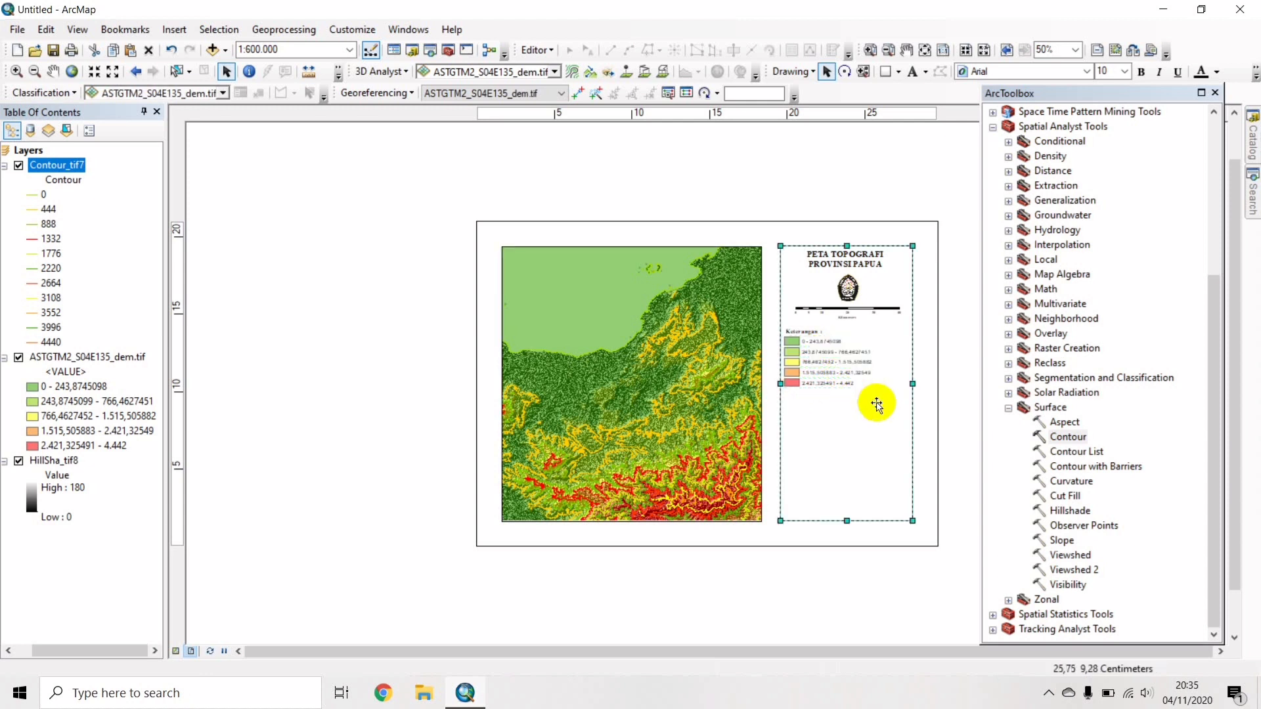
left_click(937, 394)
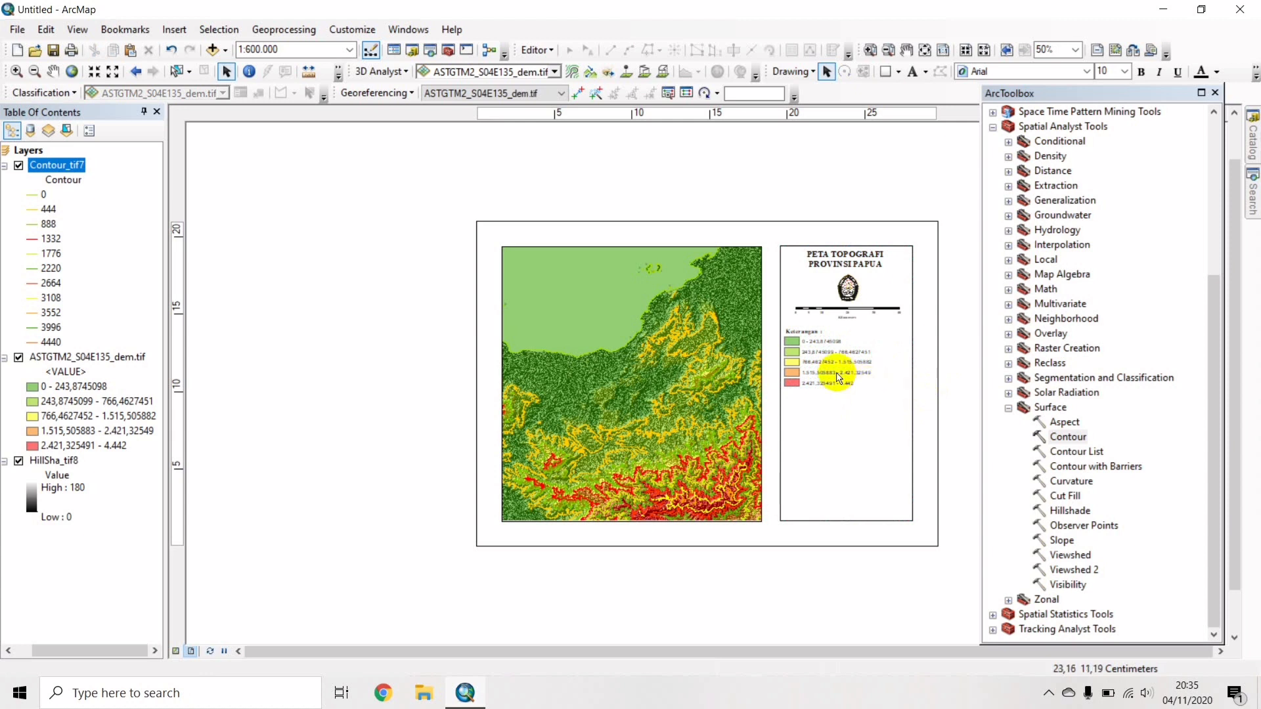
Nudge the Keterangan heading left, then group it with the class rows into one element.
left_click(815, 334)
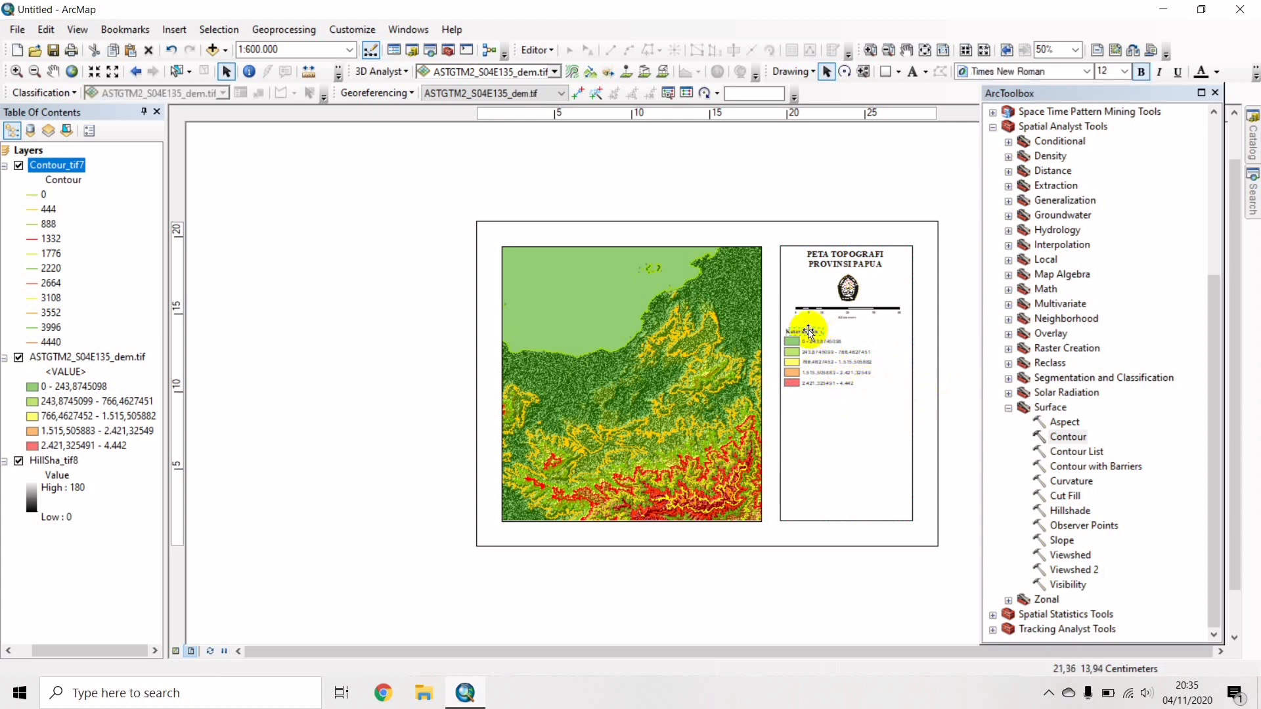
left_click_drag(808, 331, 806, 331)
left_click(950, 379)
left_click_drag(870, 394, 782, 321)
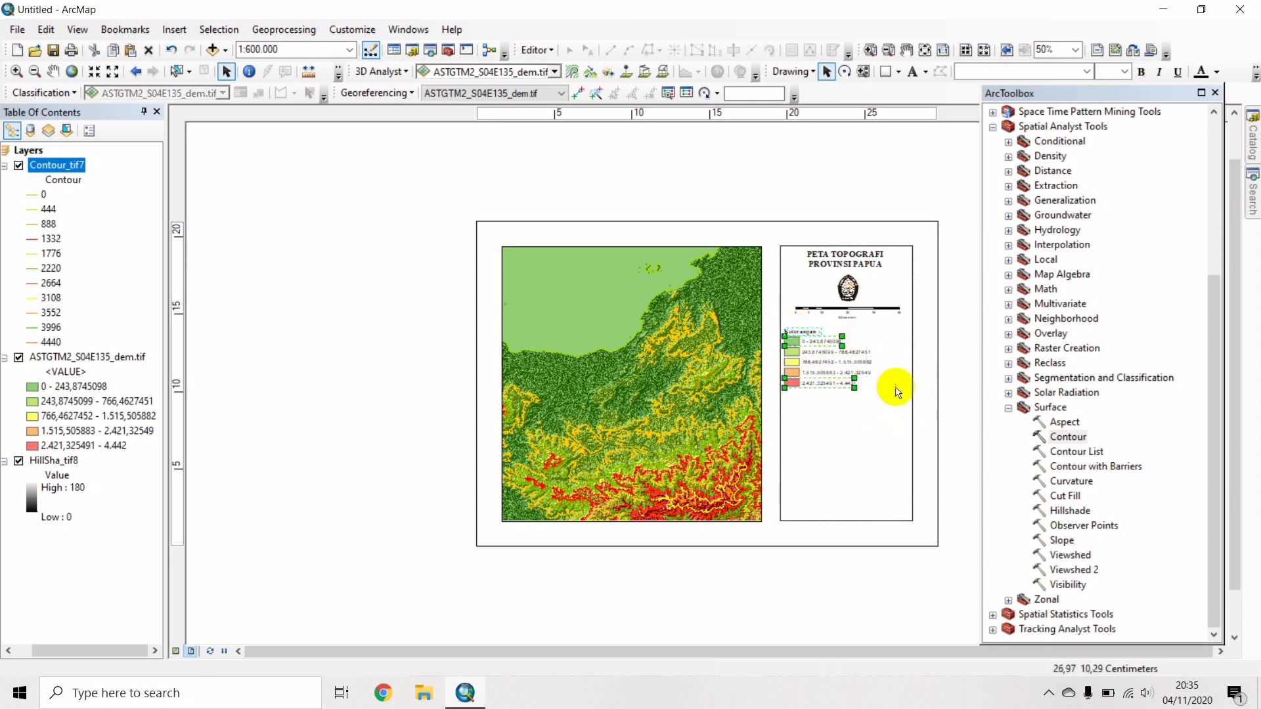
left_click(963, 396)
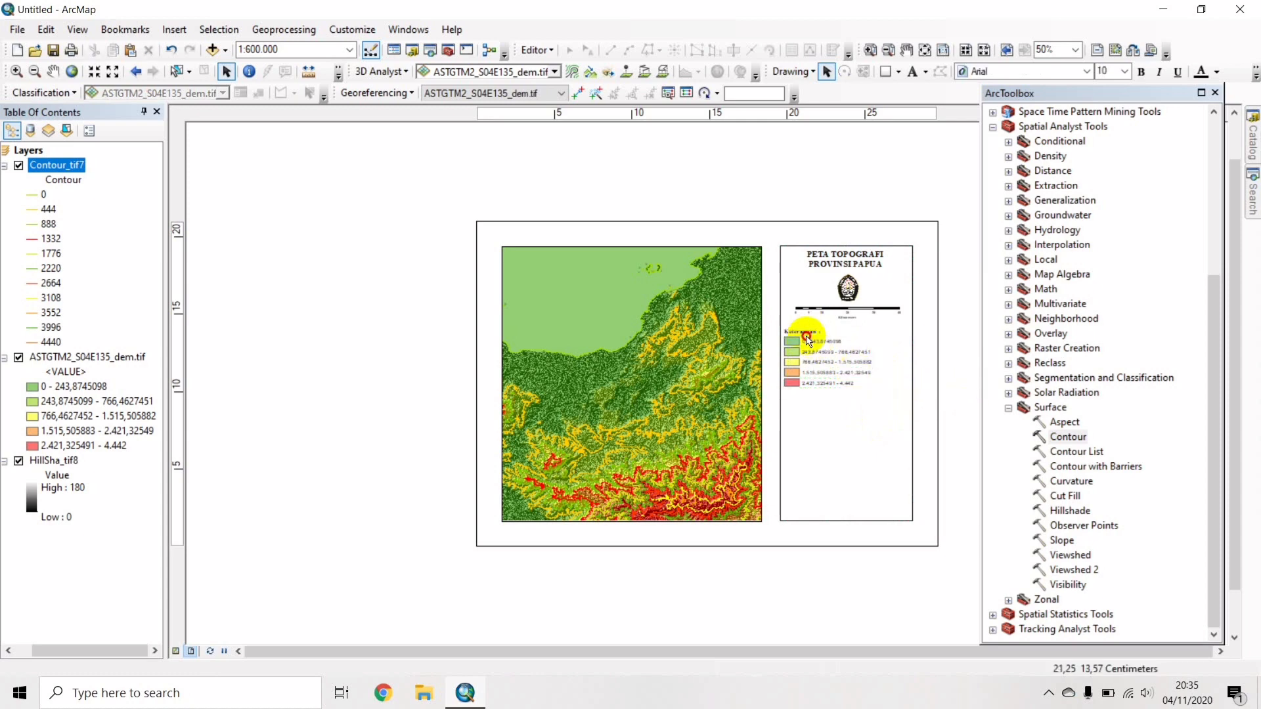
left_click(782, 326)
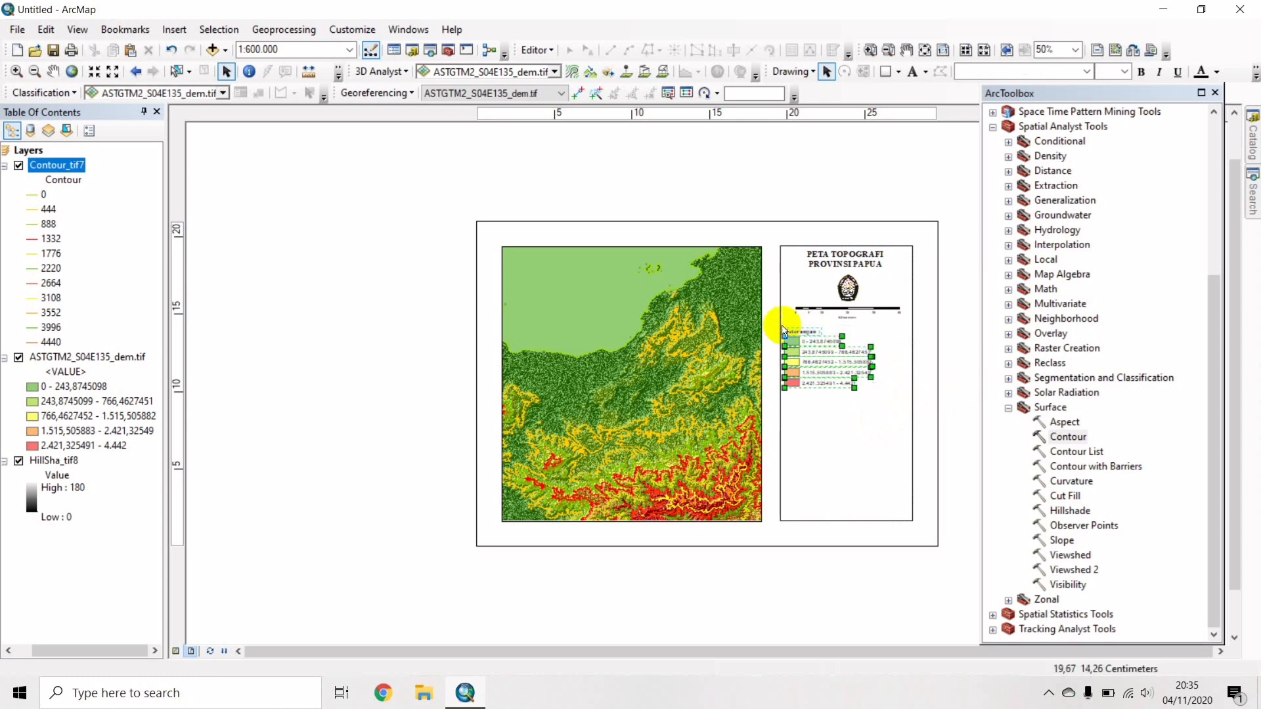
right_click(818, 355)
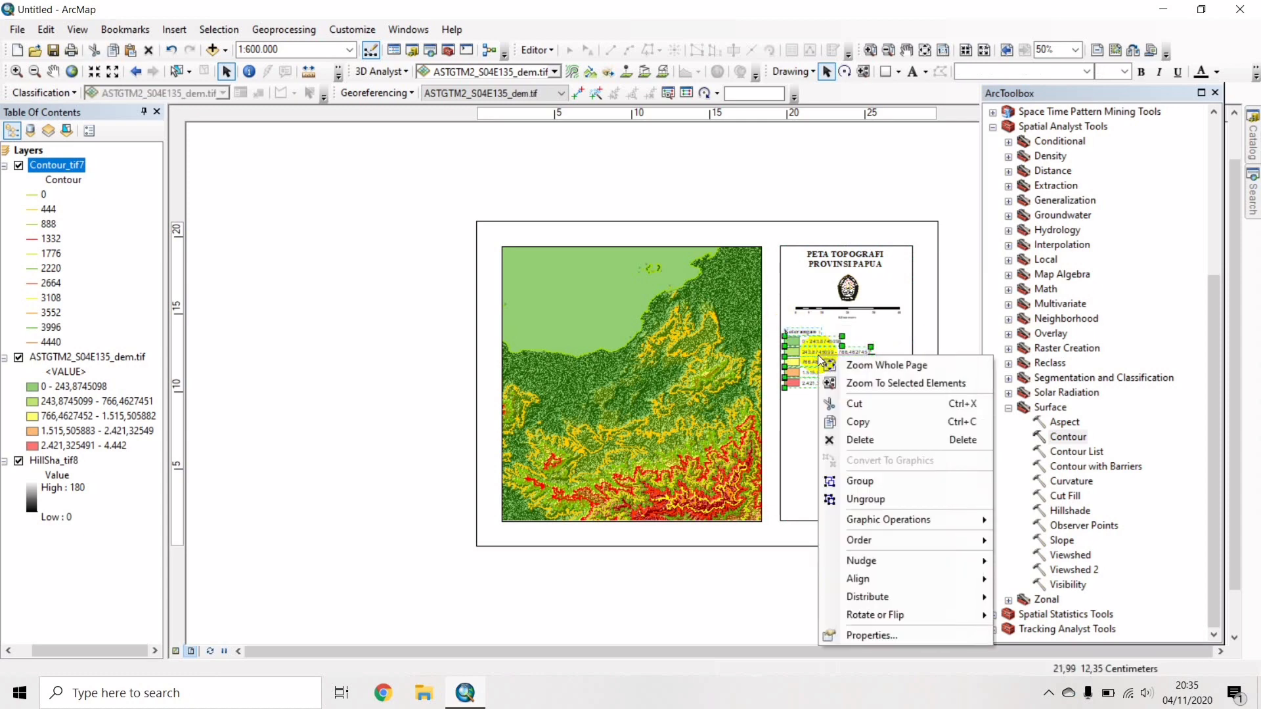
left_click(889, 480)
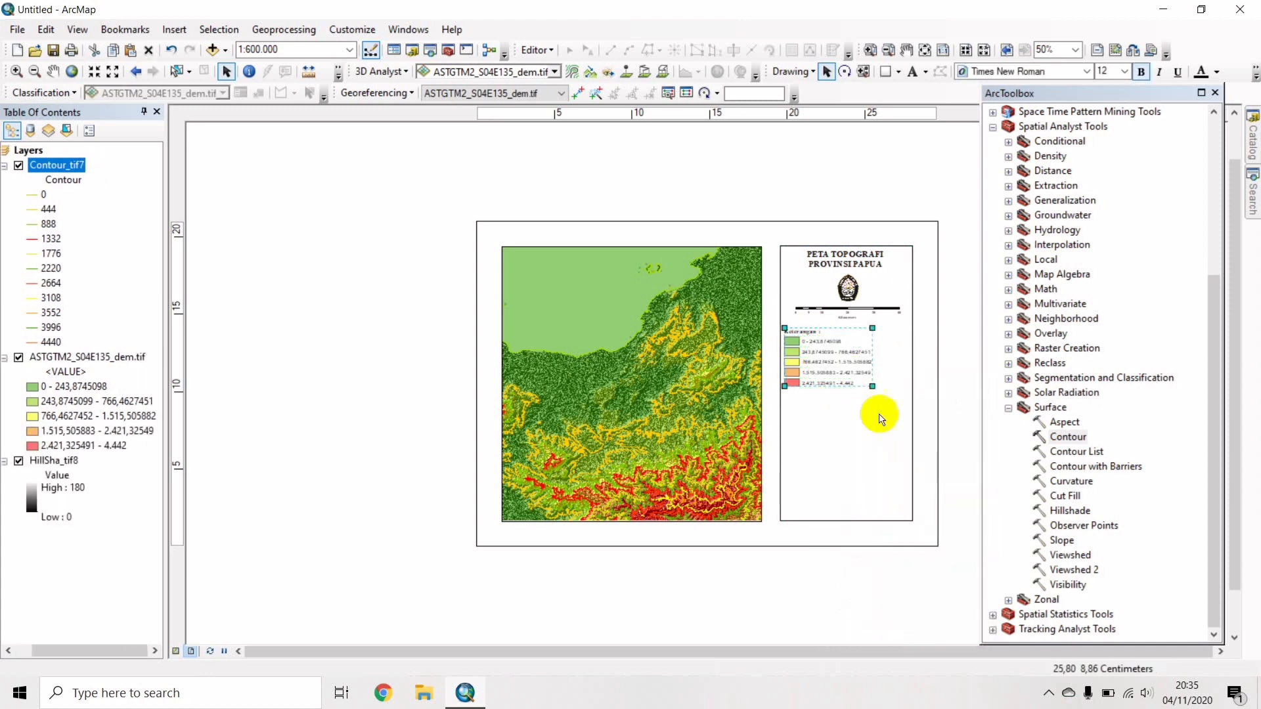
Check the grouped legend's properties and position it just below the scale bar.
left_click_drag(825, 363, 837, 370)
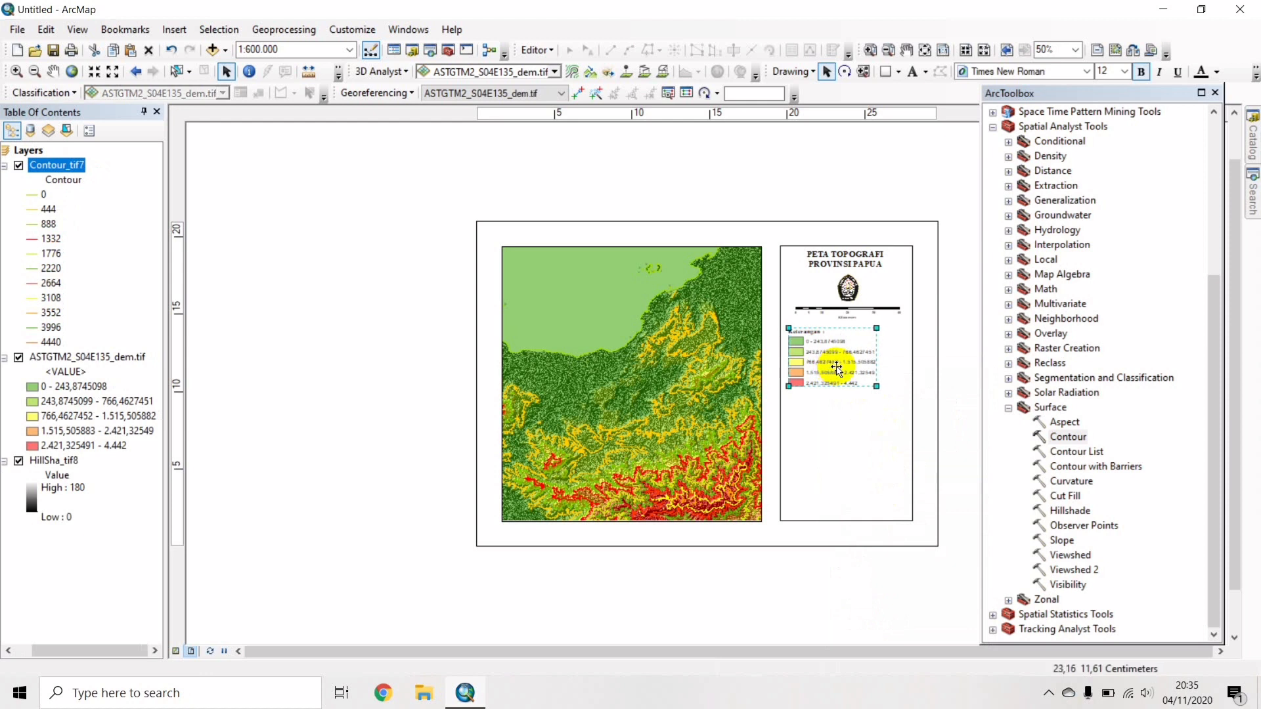
left_click(966, 375)
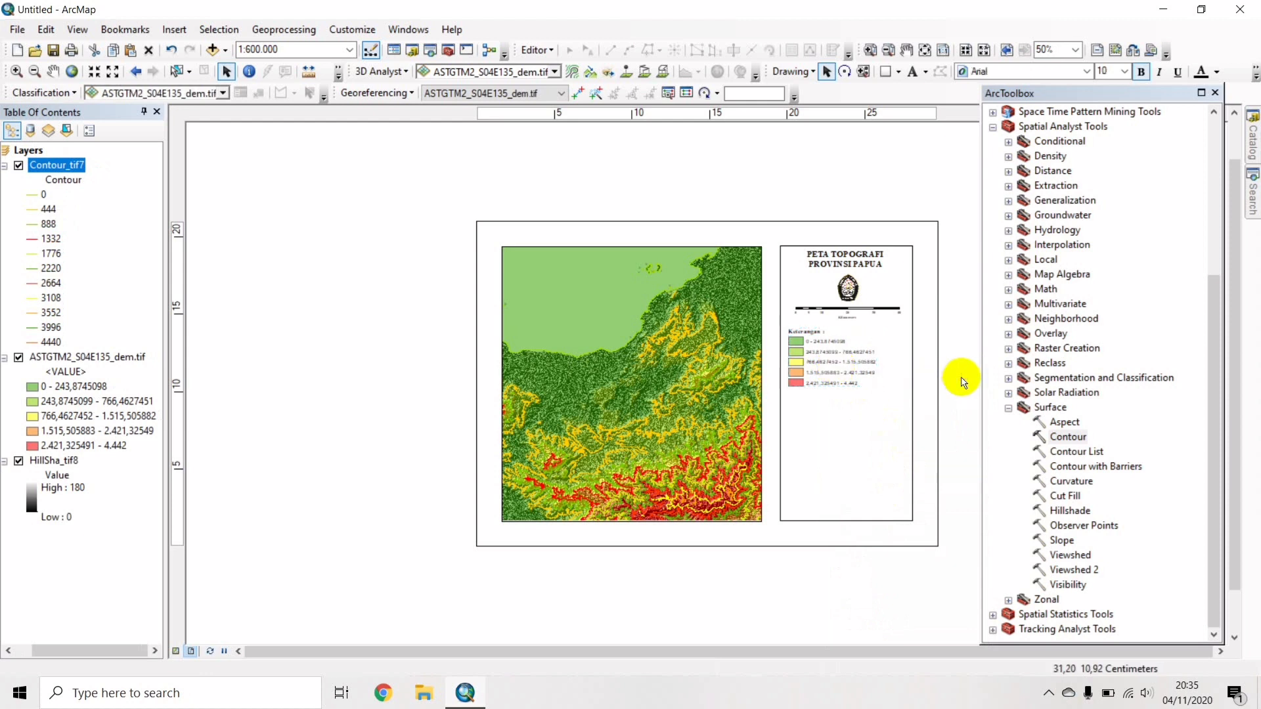
left_click(816, 366)
double_click(814, 363)
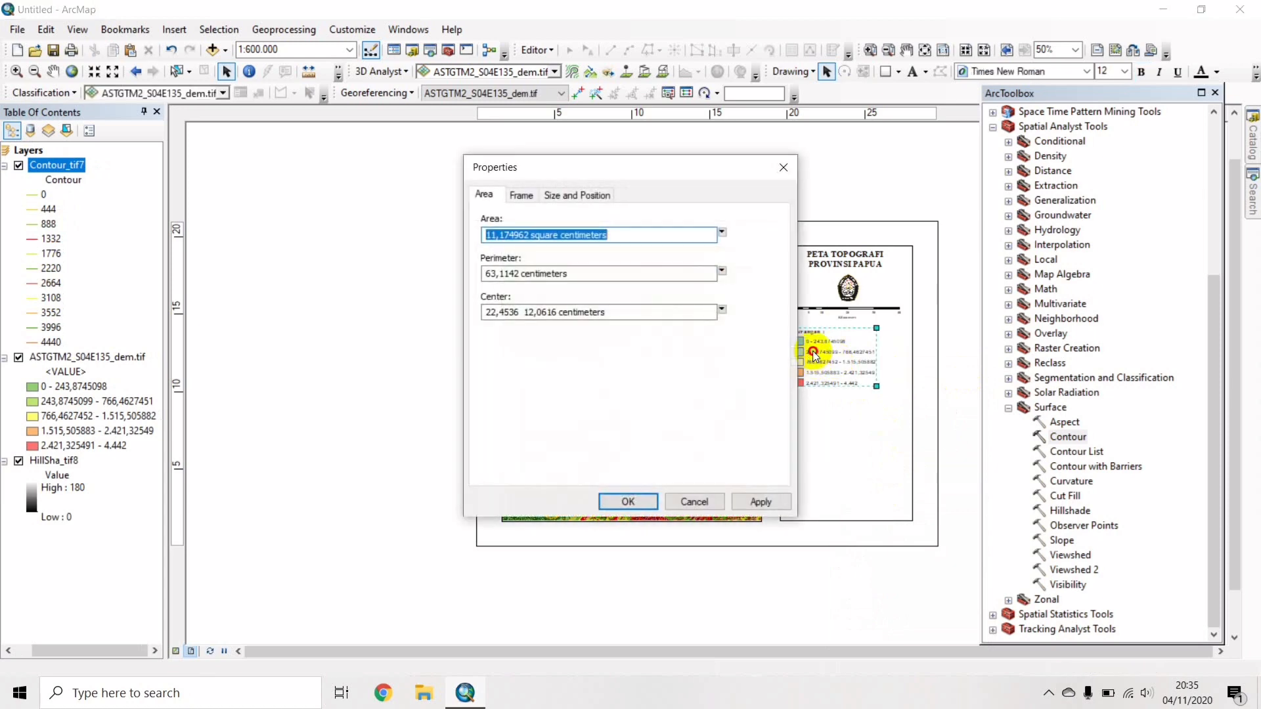
left_click(784, 167)
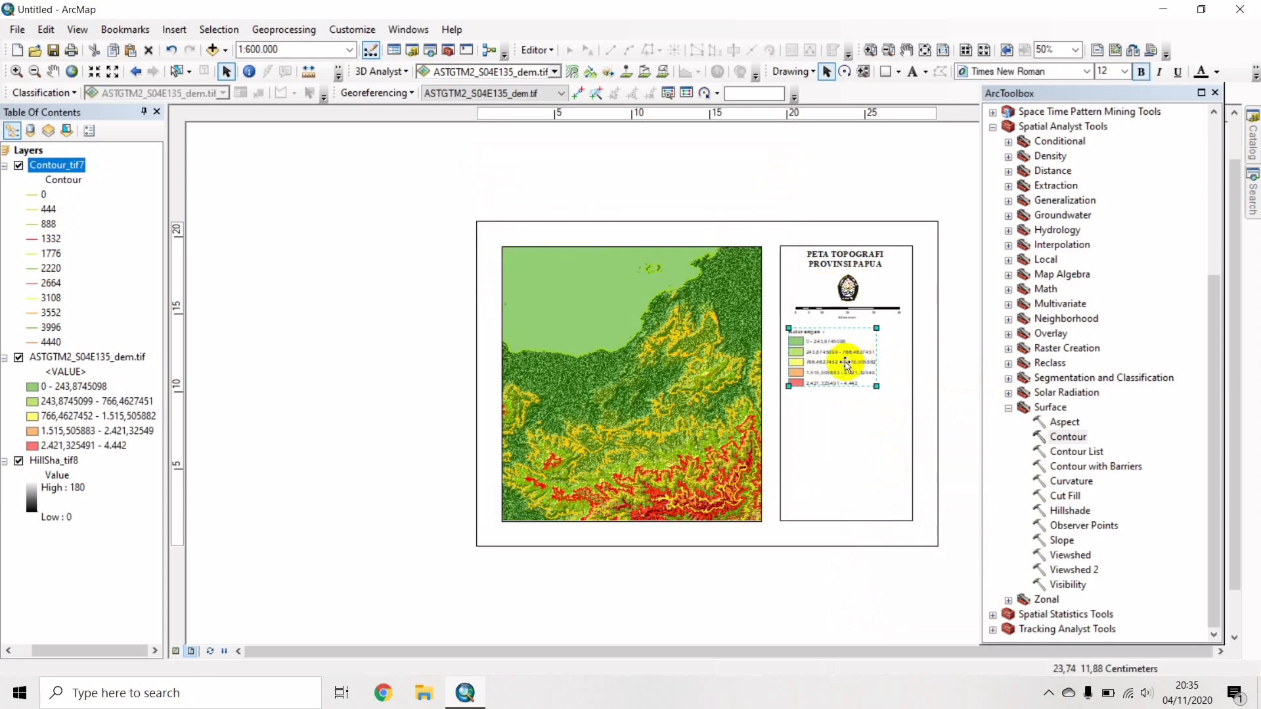
left_click_drag(845, 361, 846, 358)
left_click(961, 354)
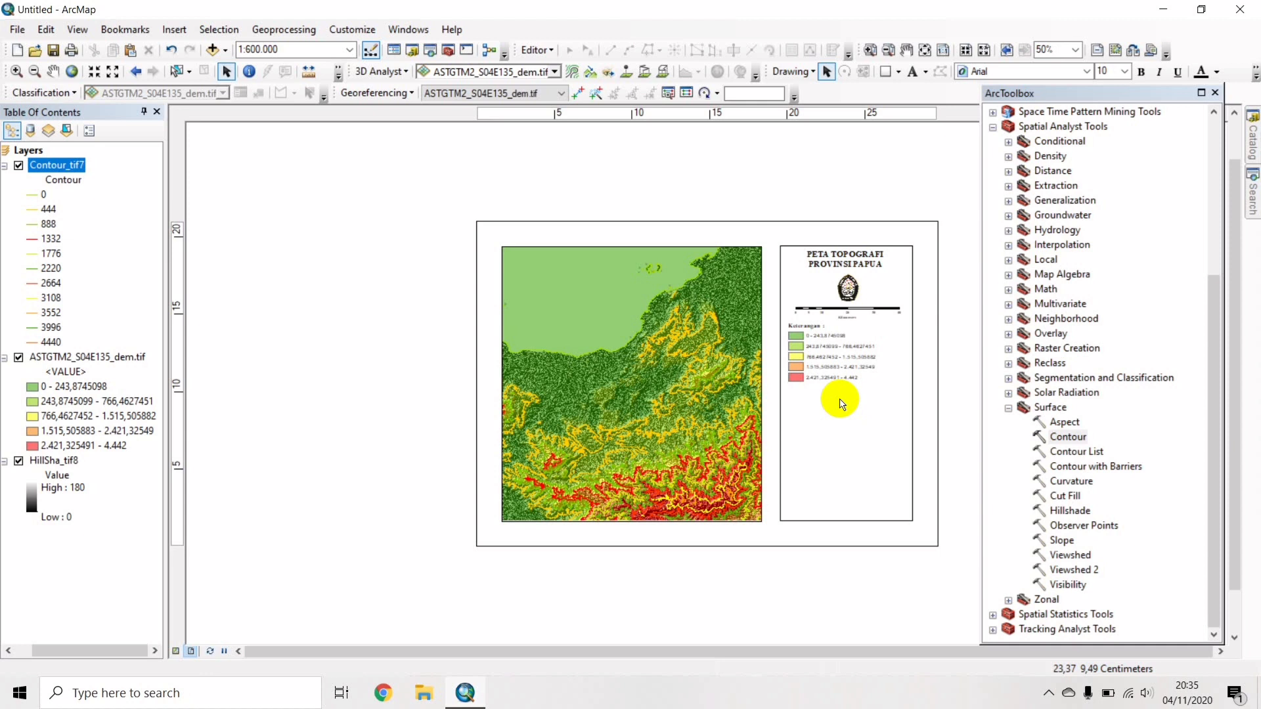
Add an 'Insert Peta :' text label below the legend.
left_click(912, 72)
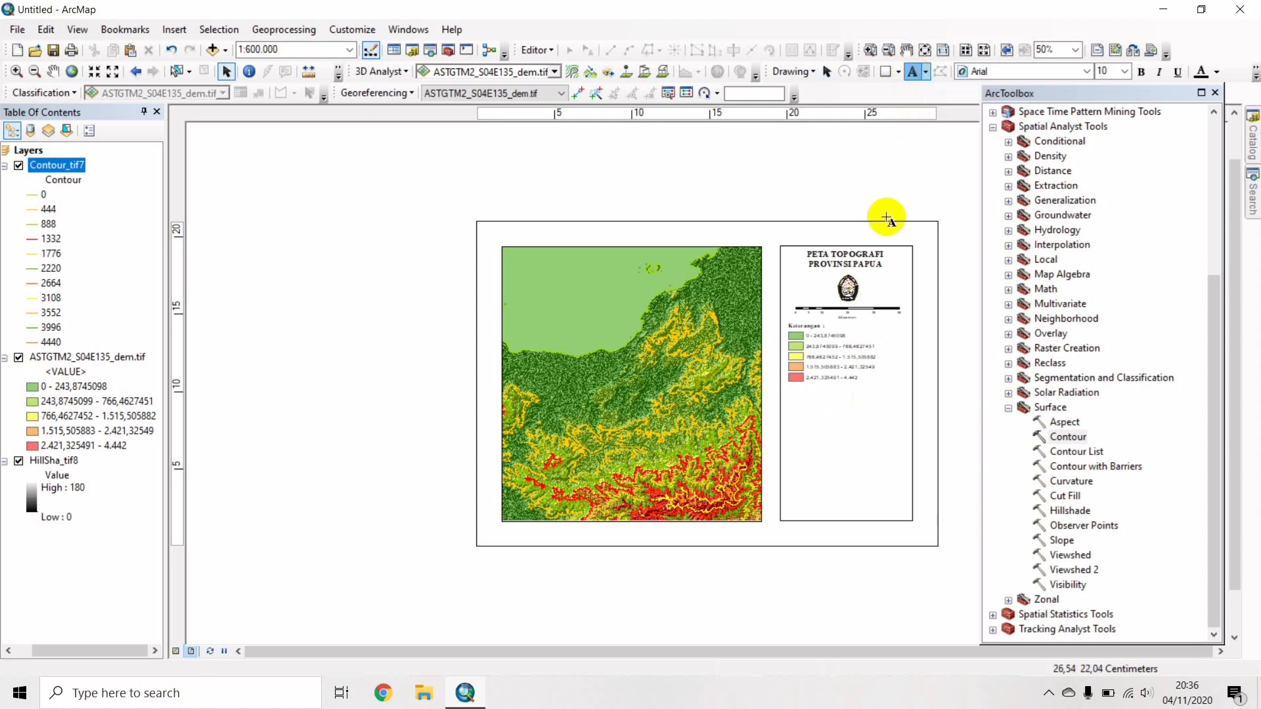
left_click(802, 398)
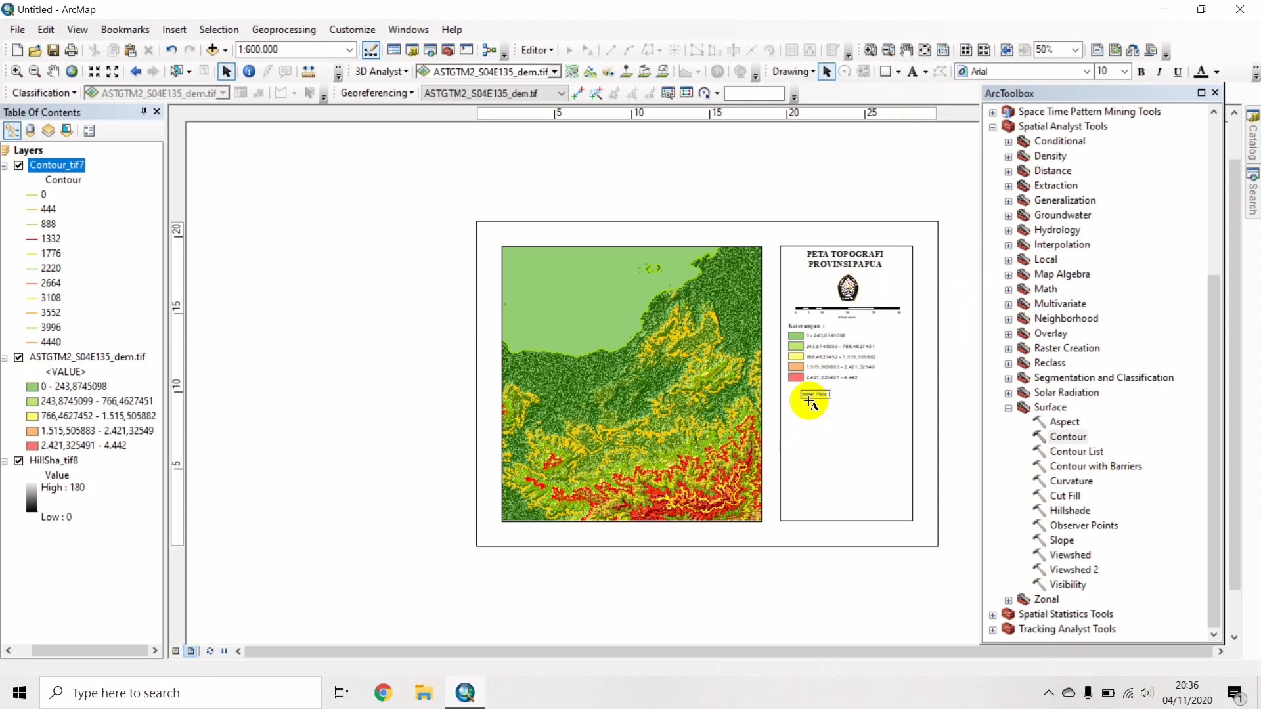
left_click(1141, 72)
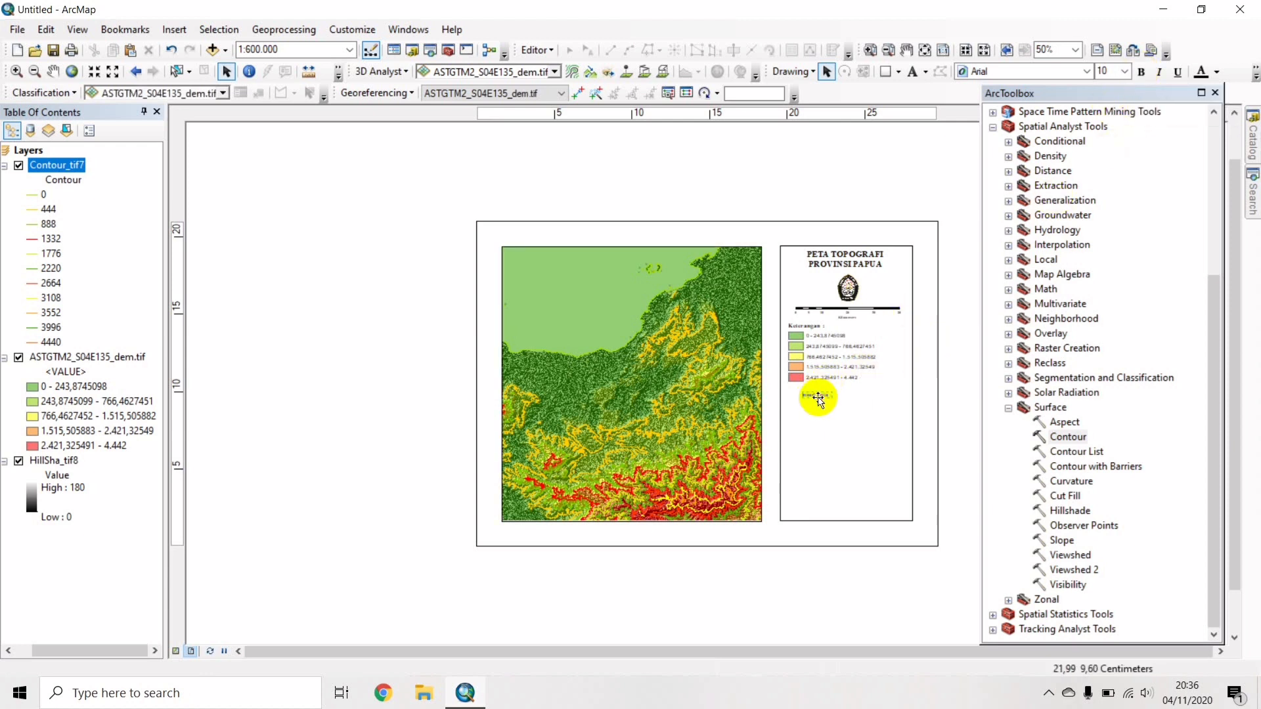
Make the label bold 12-pt Times New Roman and align it with the legend's left edge.
left_click(1136, 72)
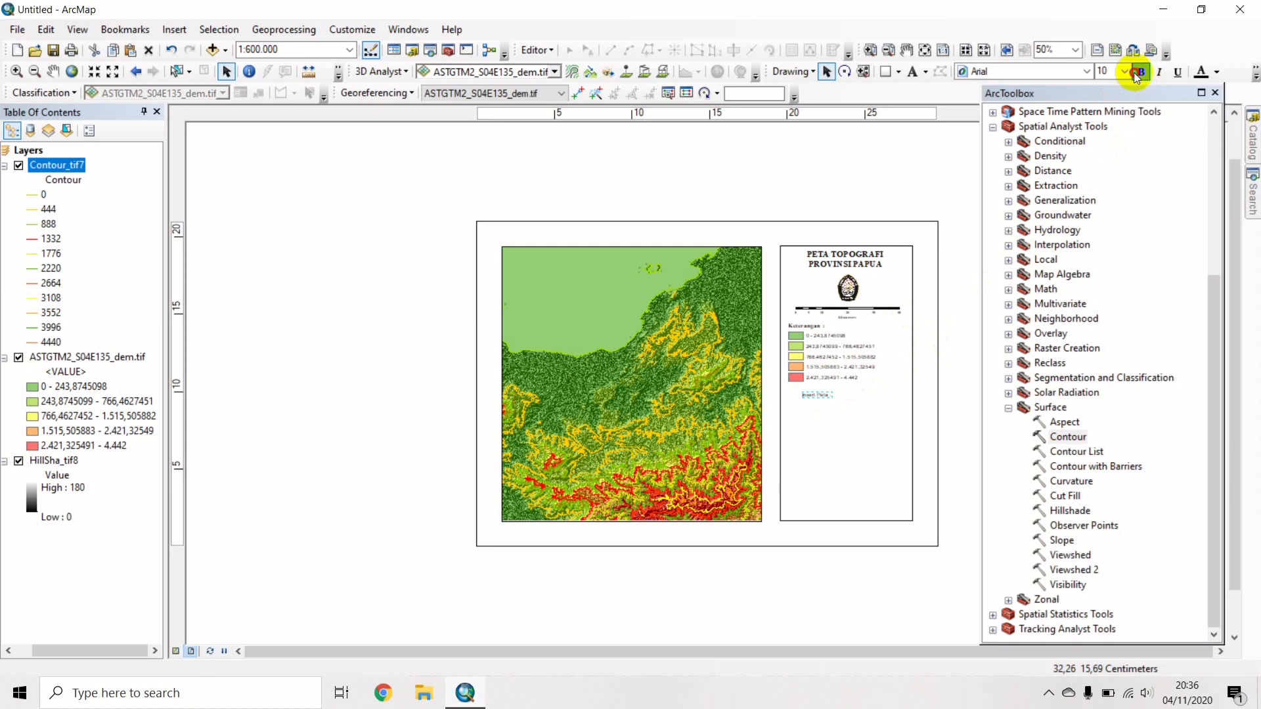
left_click(1125, 71)
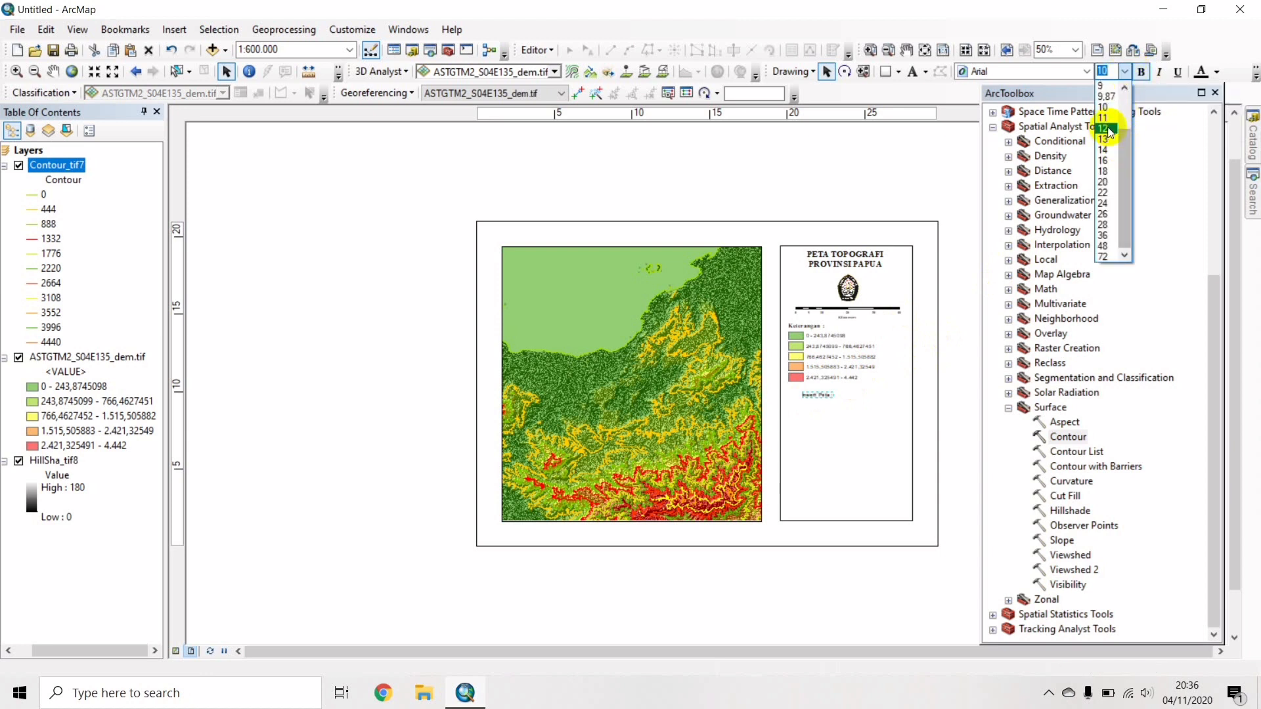
left_click(1109, 130)
left_click(1018, 73)
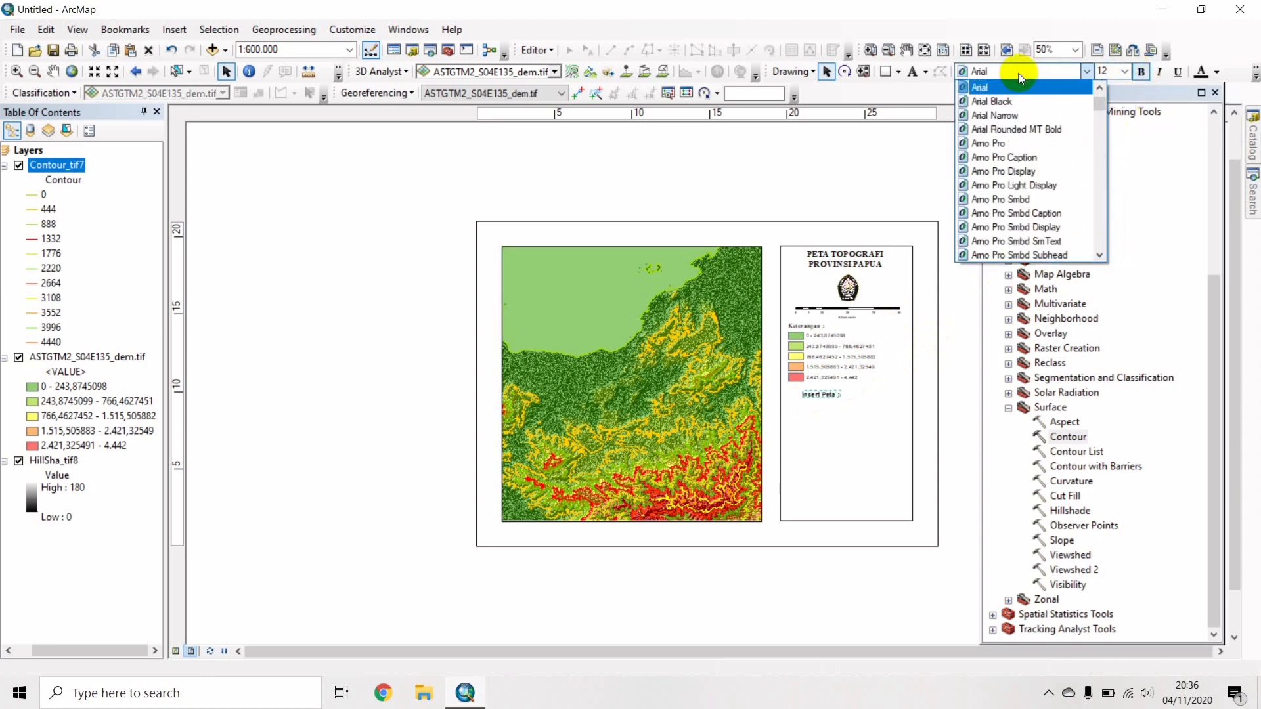
key("t")
left_click(1022, 73)
left_click(1023, 72)
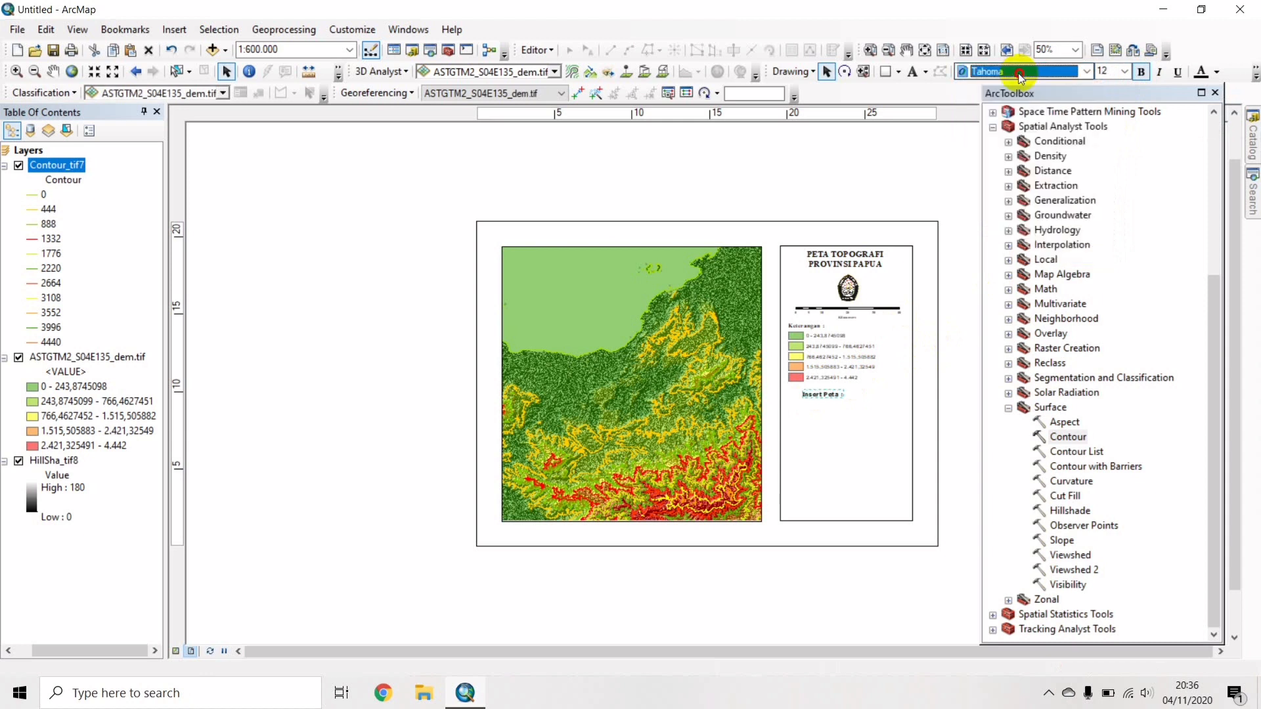
left_click(1013, 158)
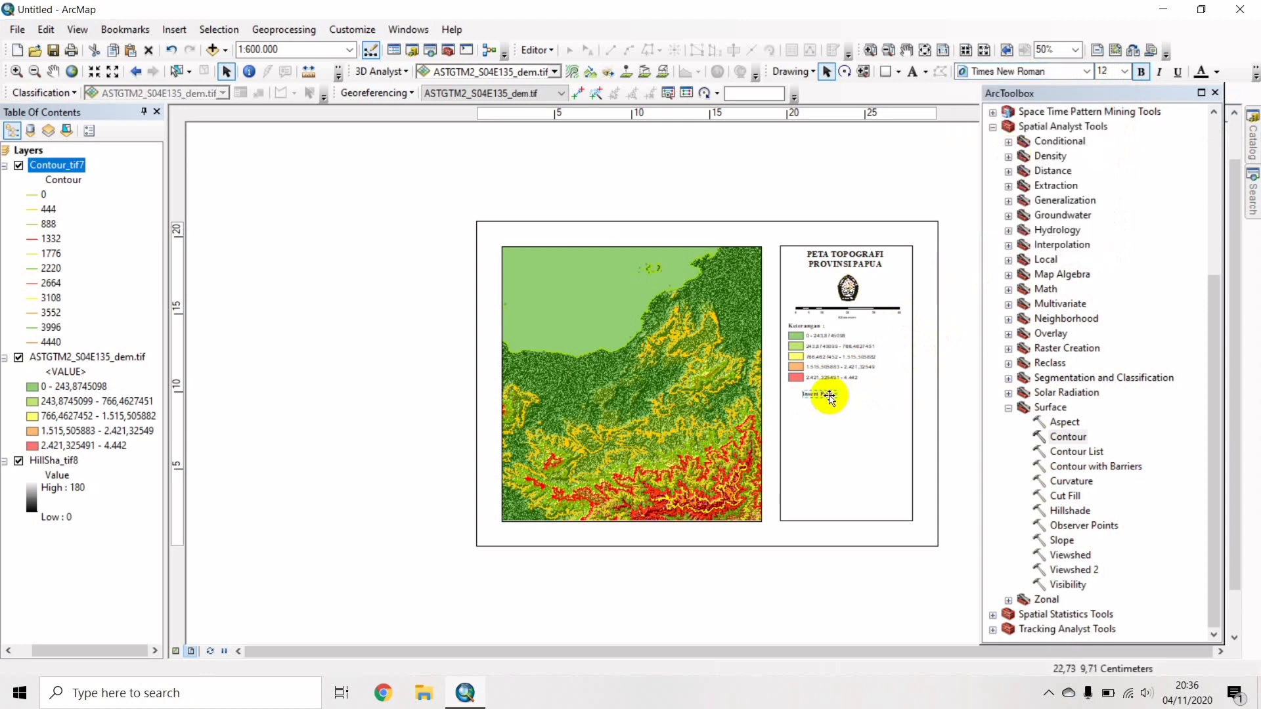
left_click_drag(823, 394, 809, 395)
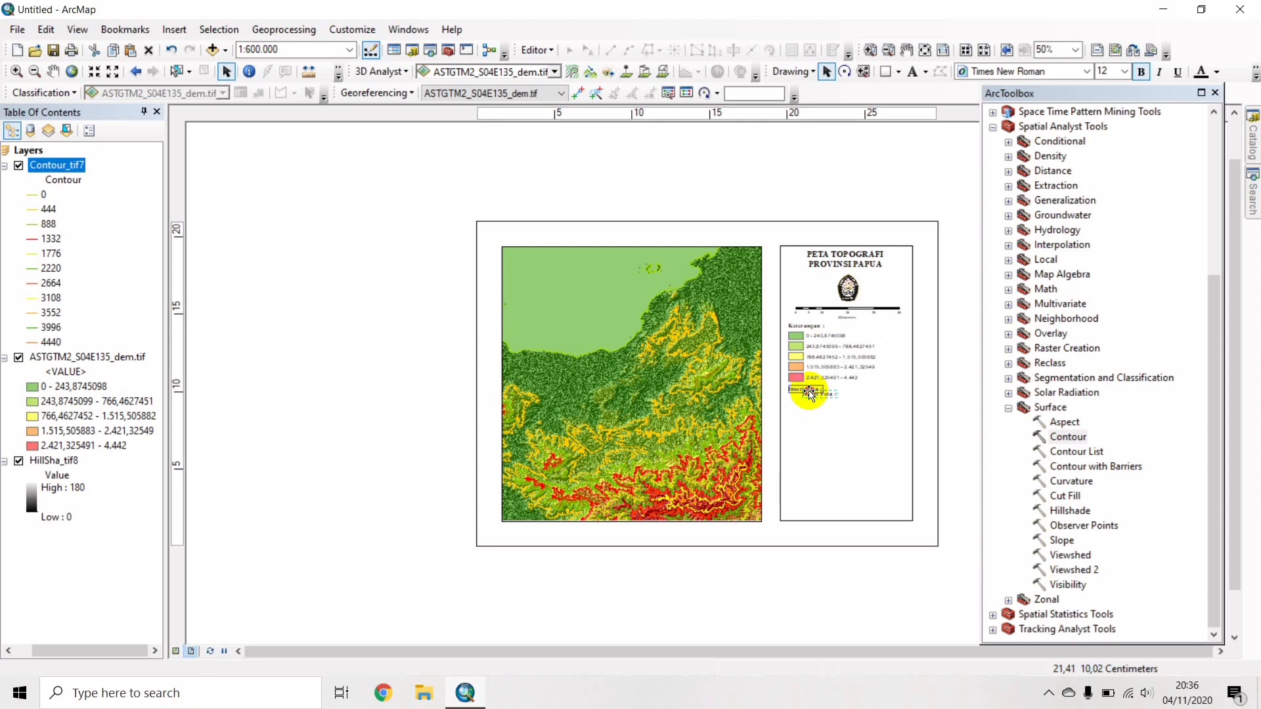
left_click_drag(809, 393, 809, 393)
left_click(951, 403)
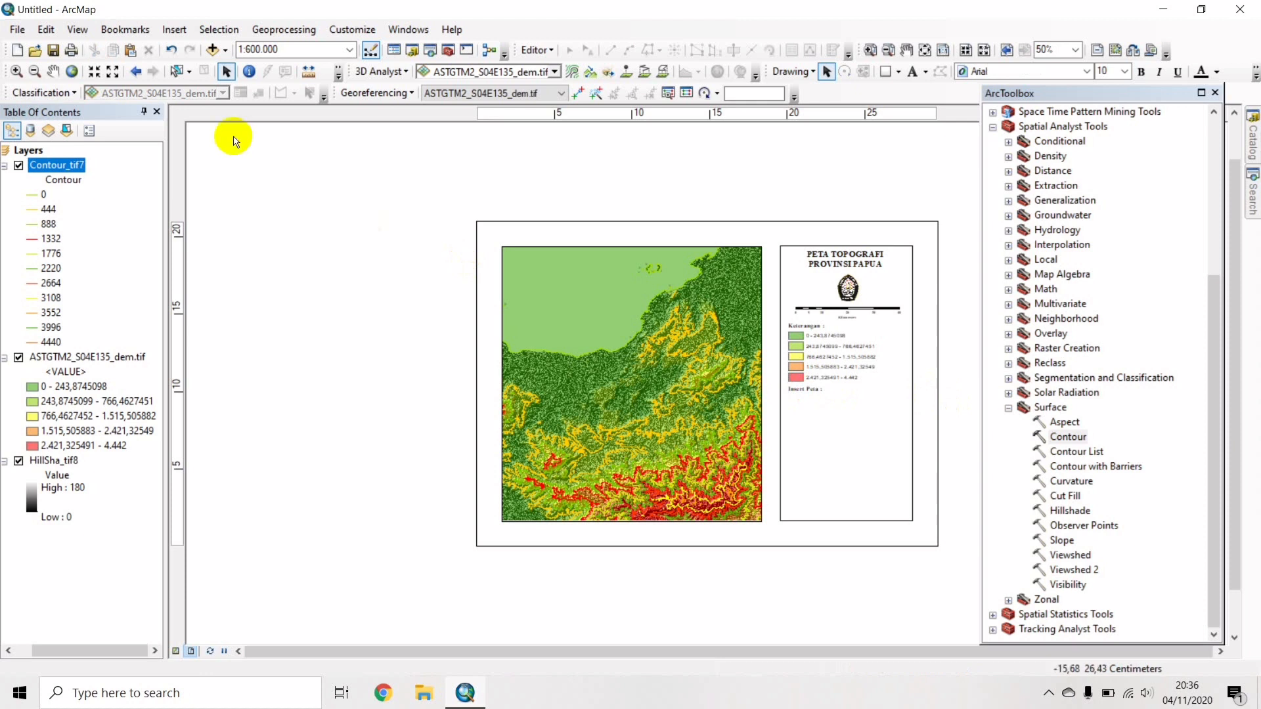
Insert a New Data Frame, shrink it and place it under the Insert Peta label.
left_click(168, 28)
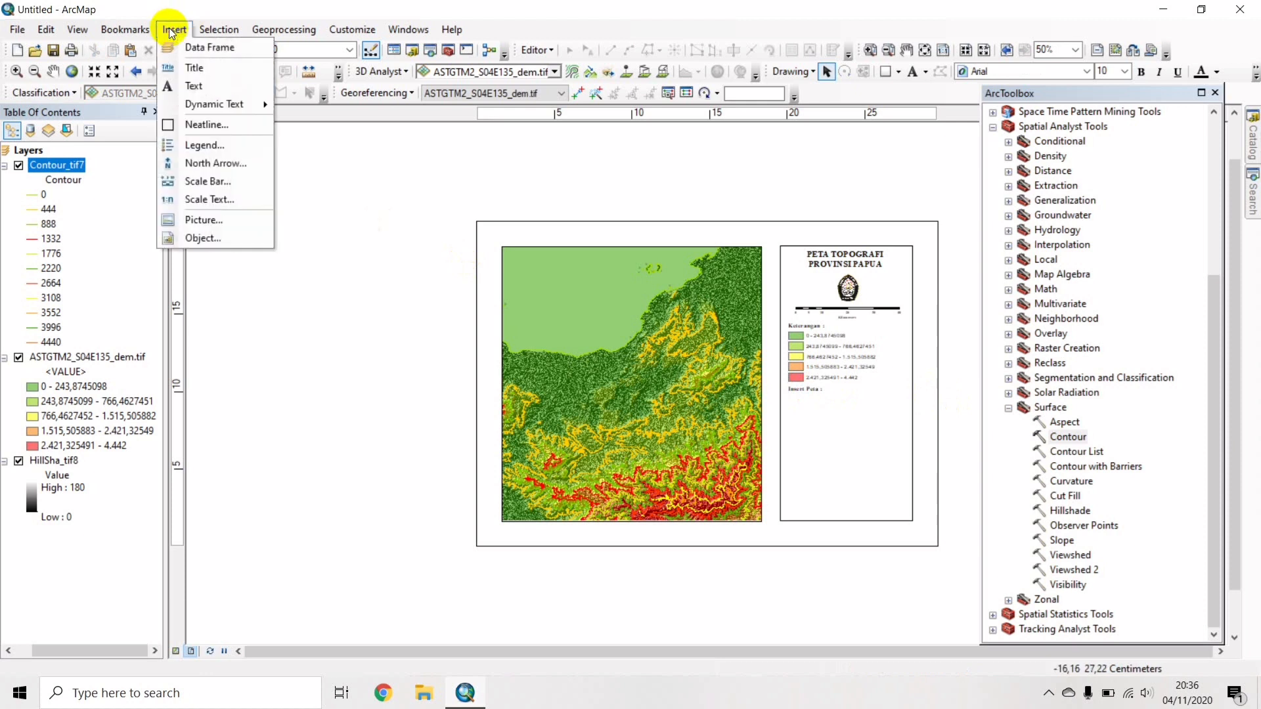
key("Right")
left_click(168, 44)
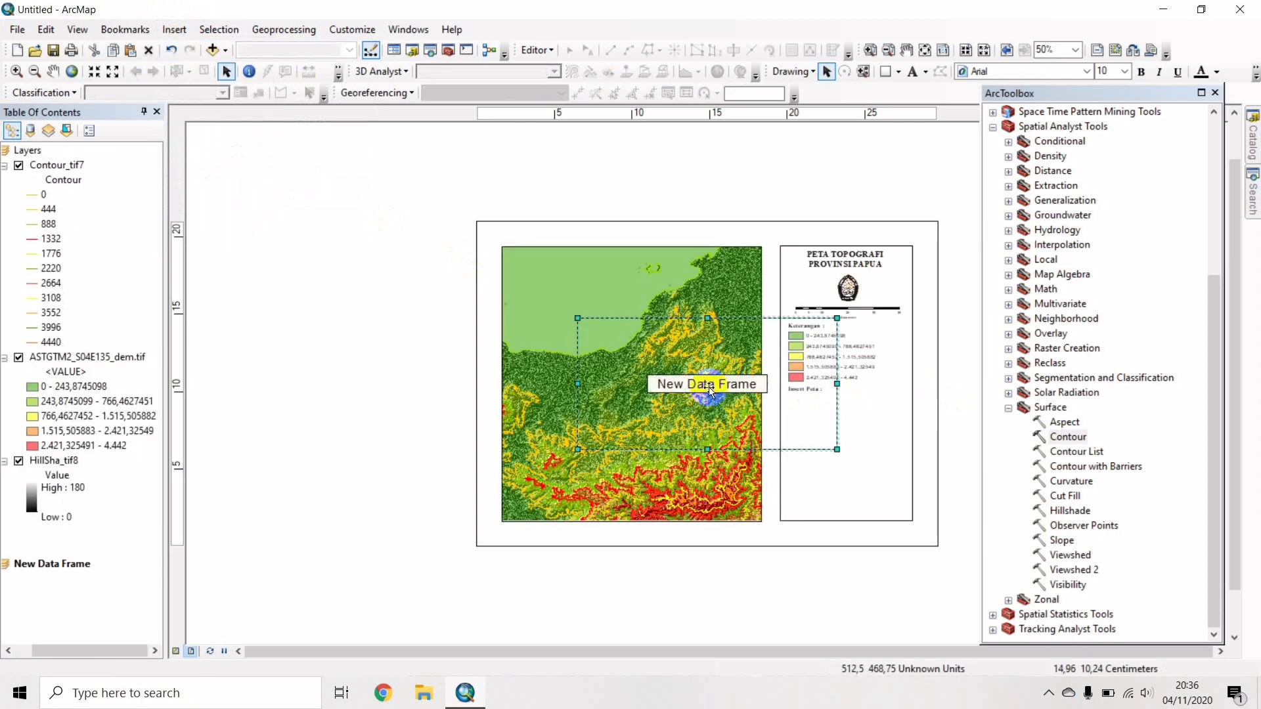
left_click_drag(659, 361, 725, 438)
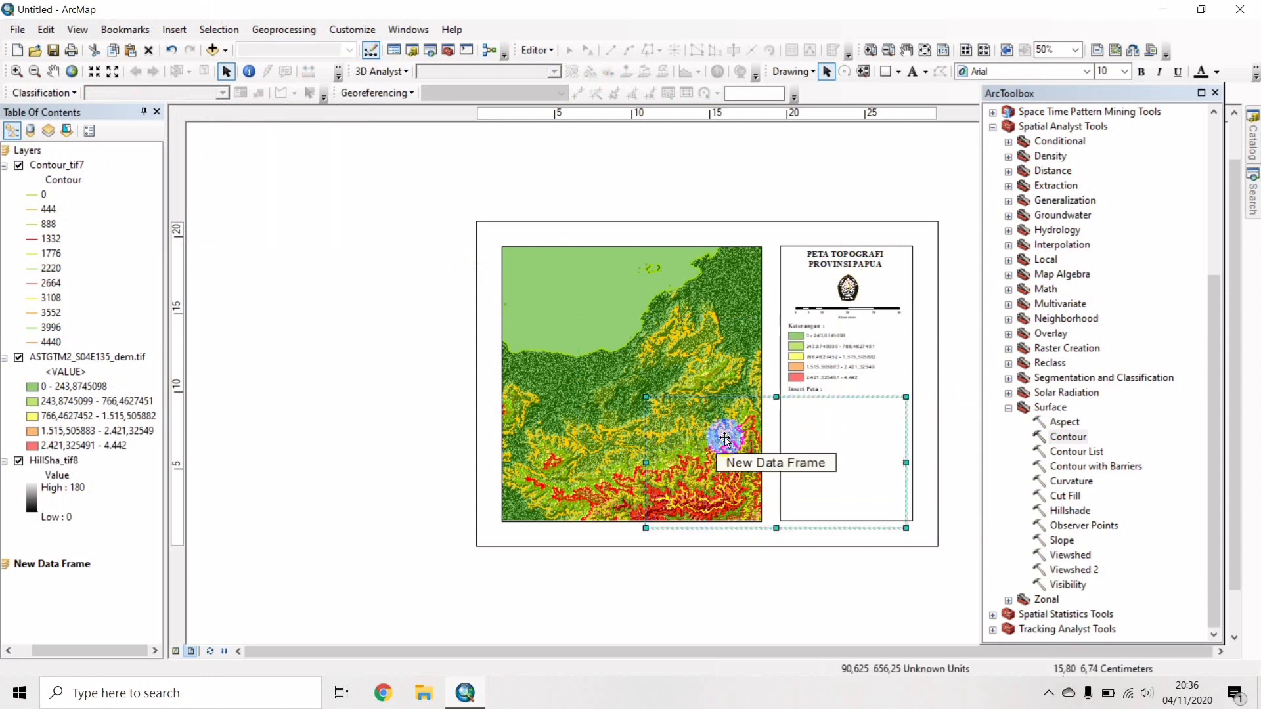
left_click_drag(729, 507, 803, 467)
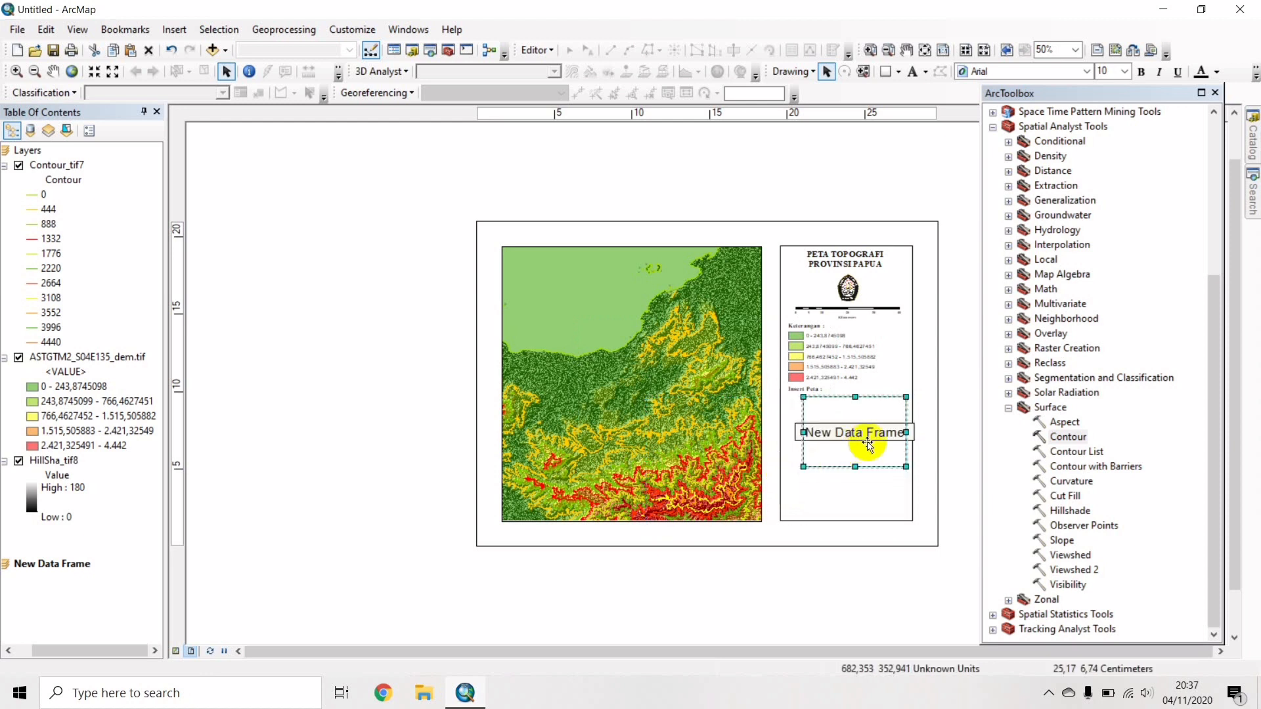
left_click_drag(867, 444, 858, 446)
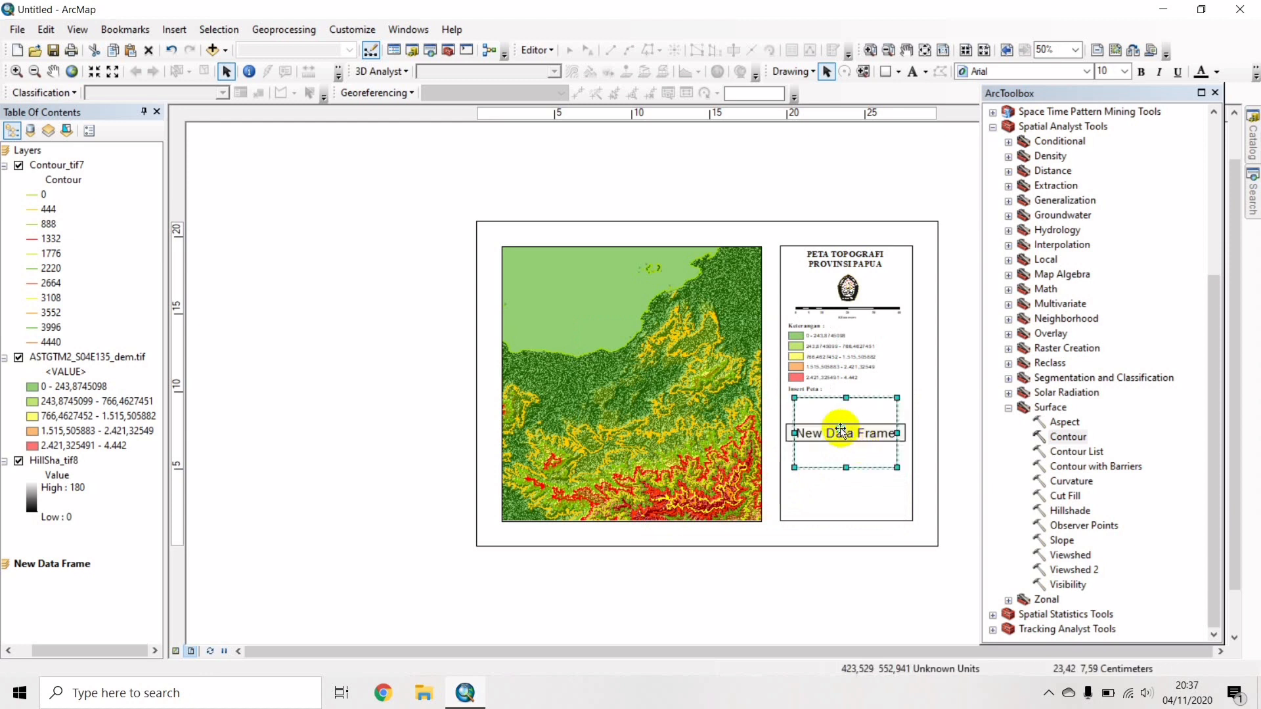
right_click(842, 430)
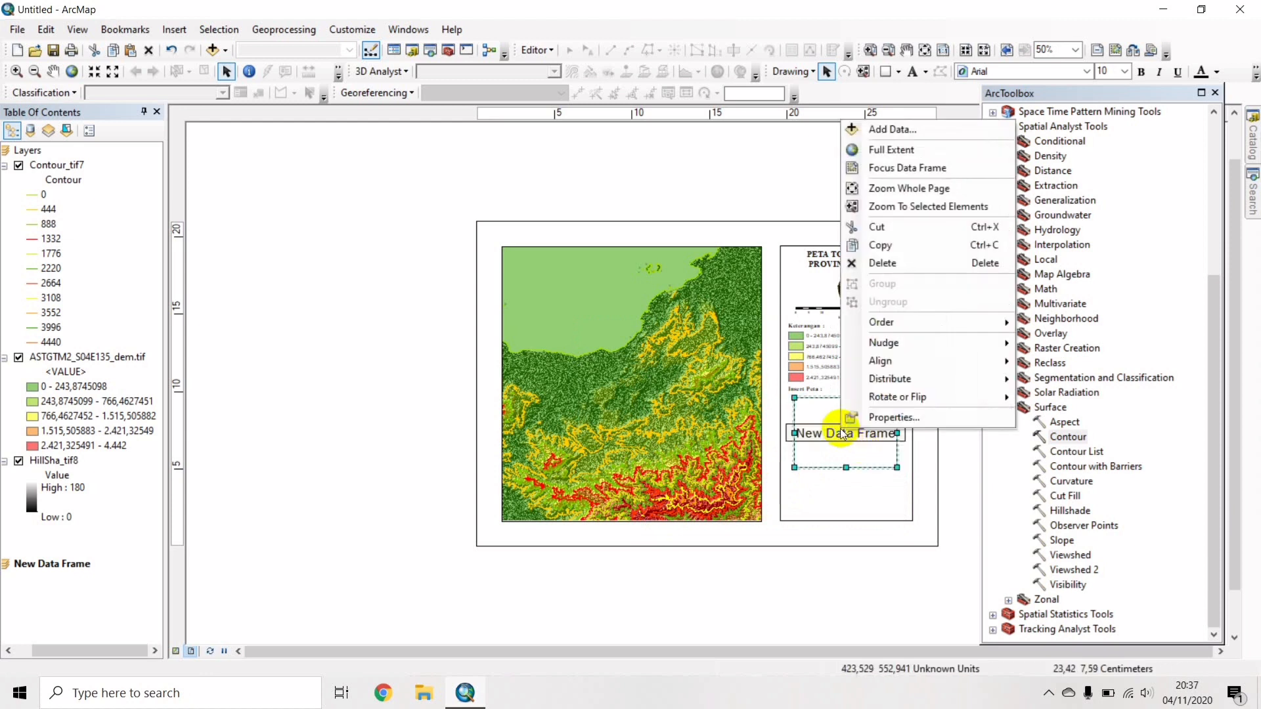
Add Indo_provinces.shp from the shapefile folder to the new inset frame.
left_click(906, 129)
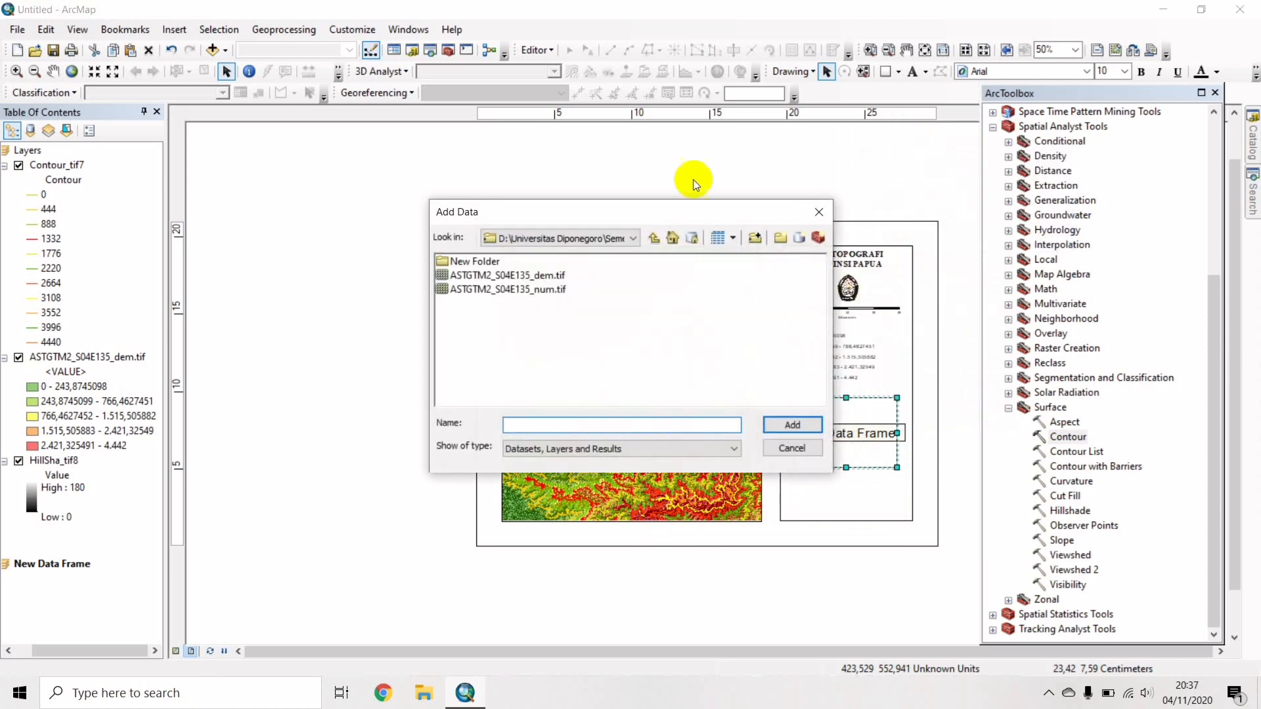
left_click(635, 239)
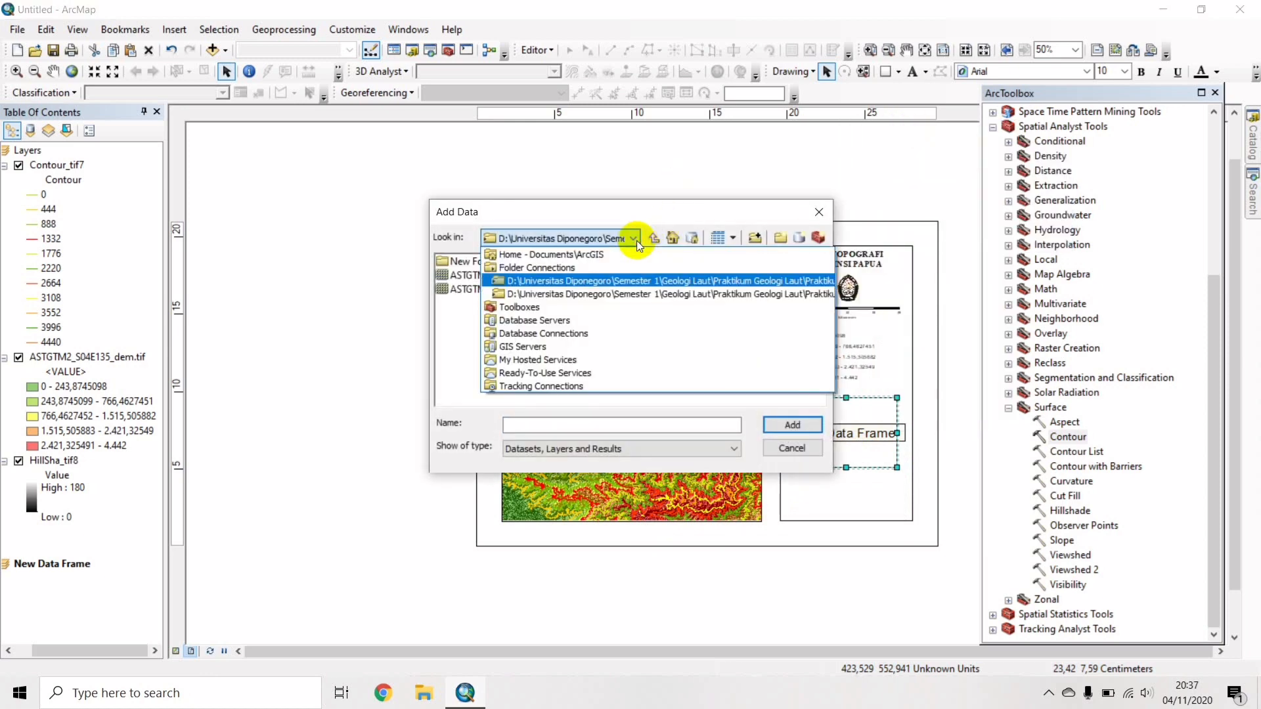
left_click(623, 295)
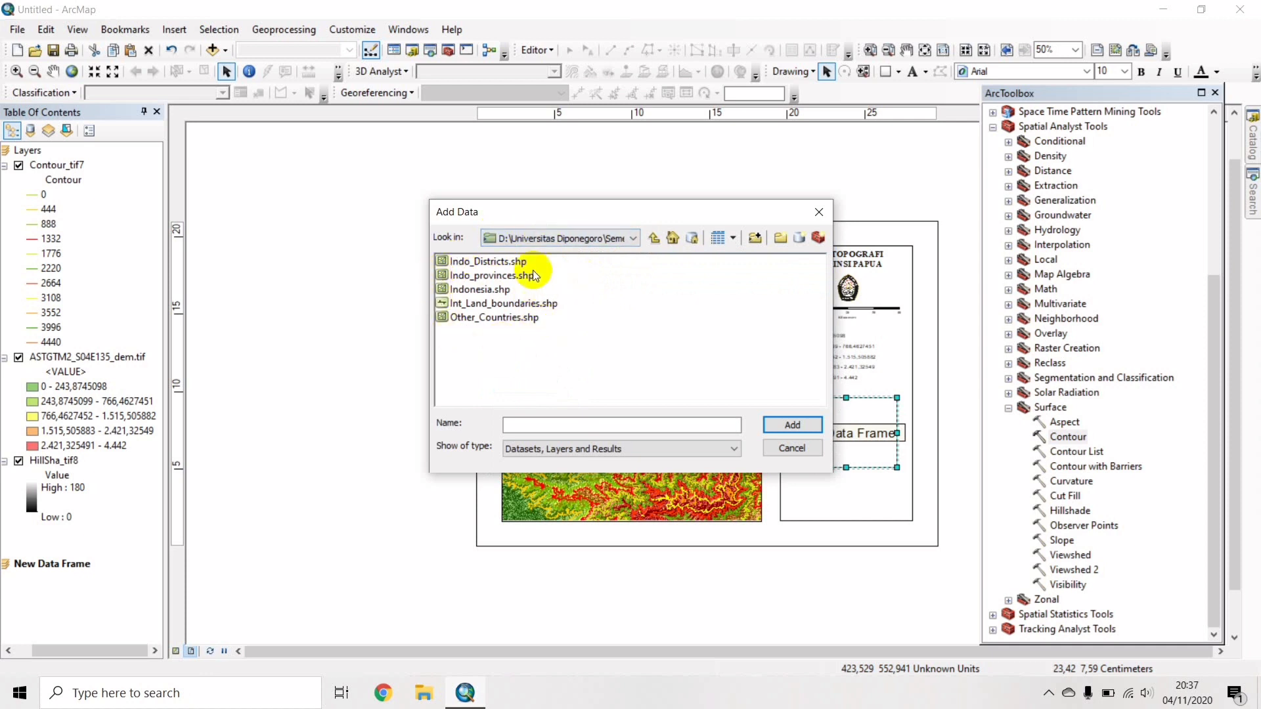
left_click(510, 278)
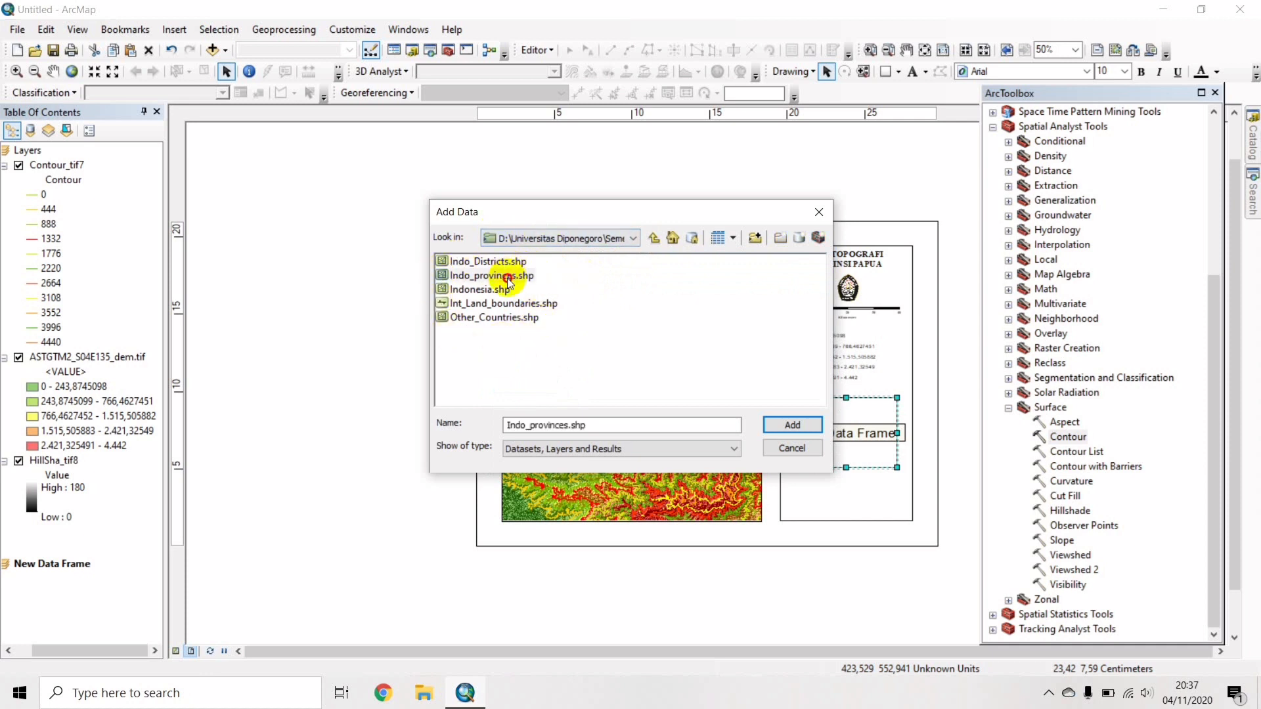
left_click(793, 426)
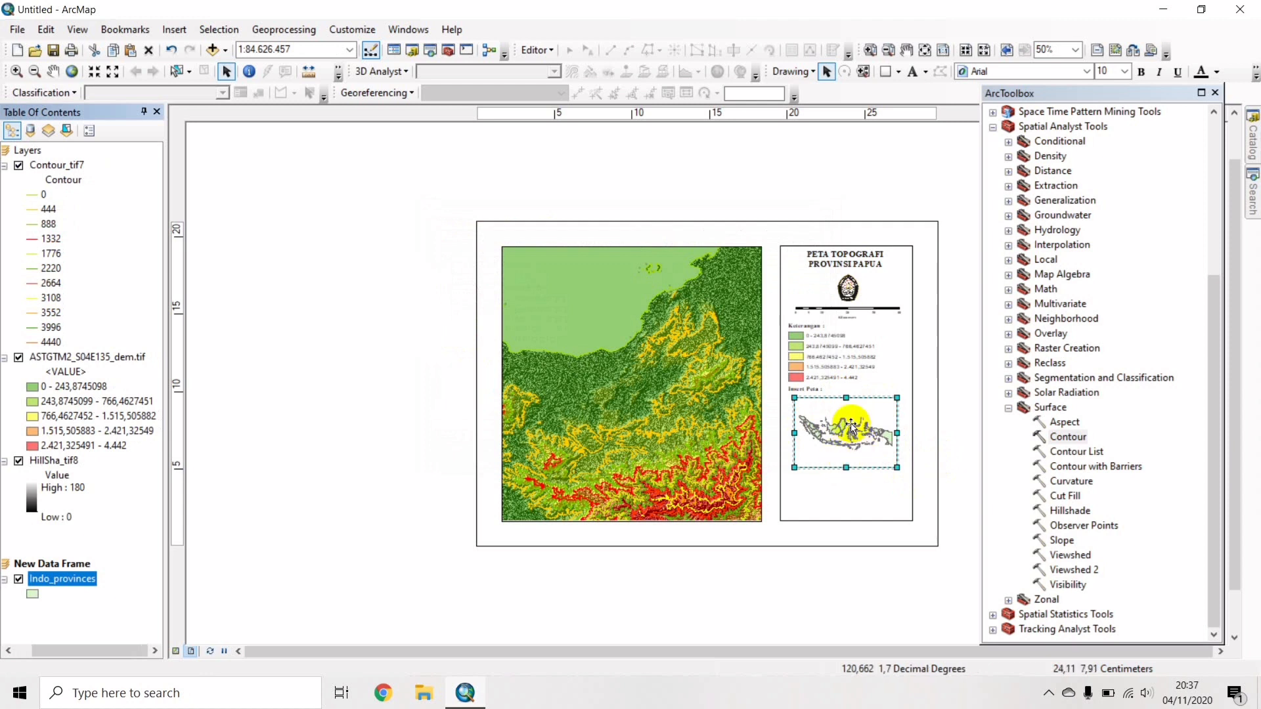
Give the inset frame a 0.5 Point border and a Lt Blue background.
right_click(850, 424)
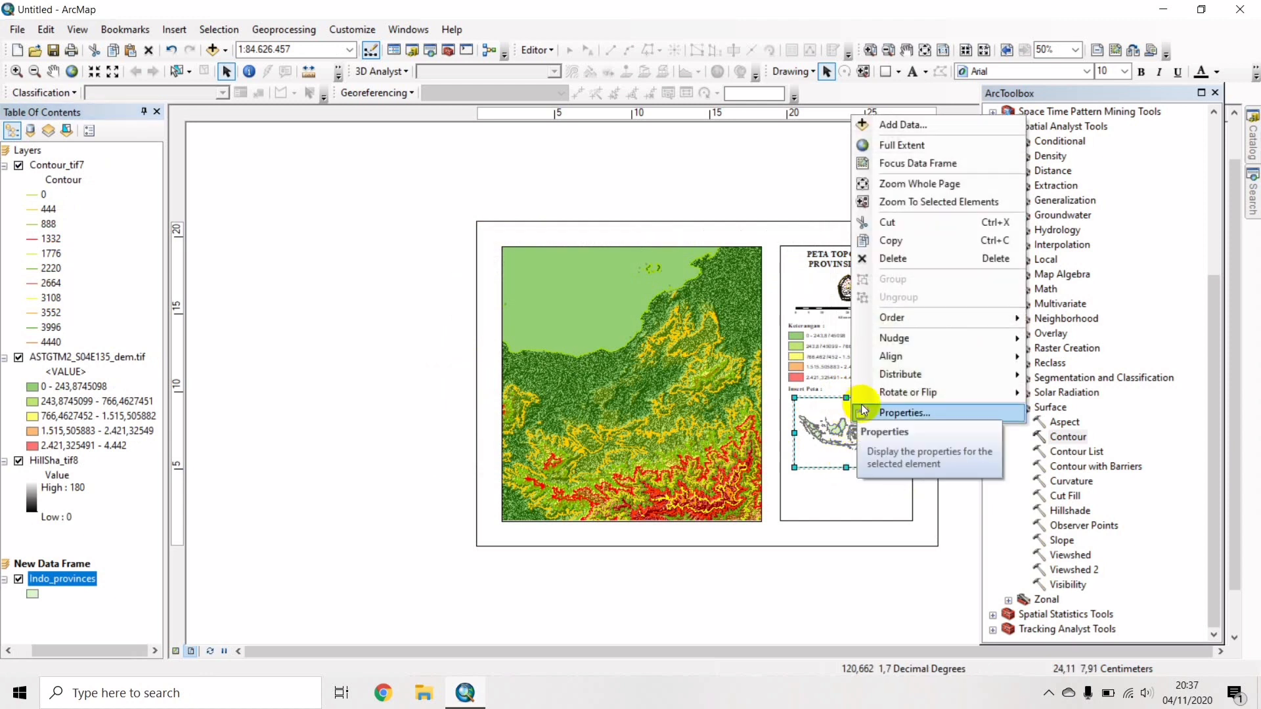
left_click(877, 414)
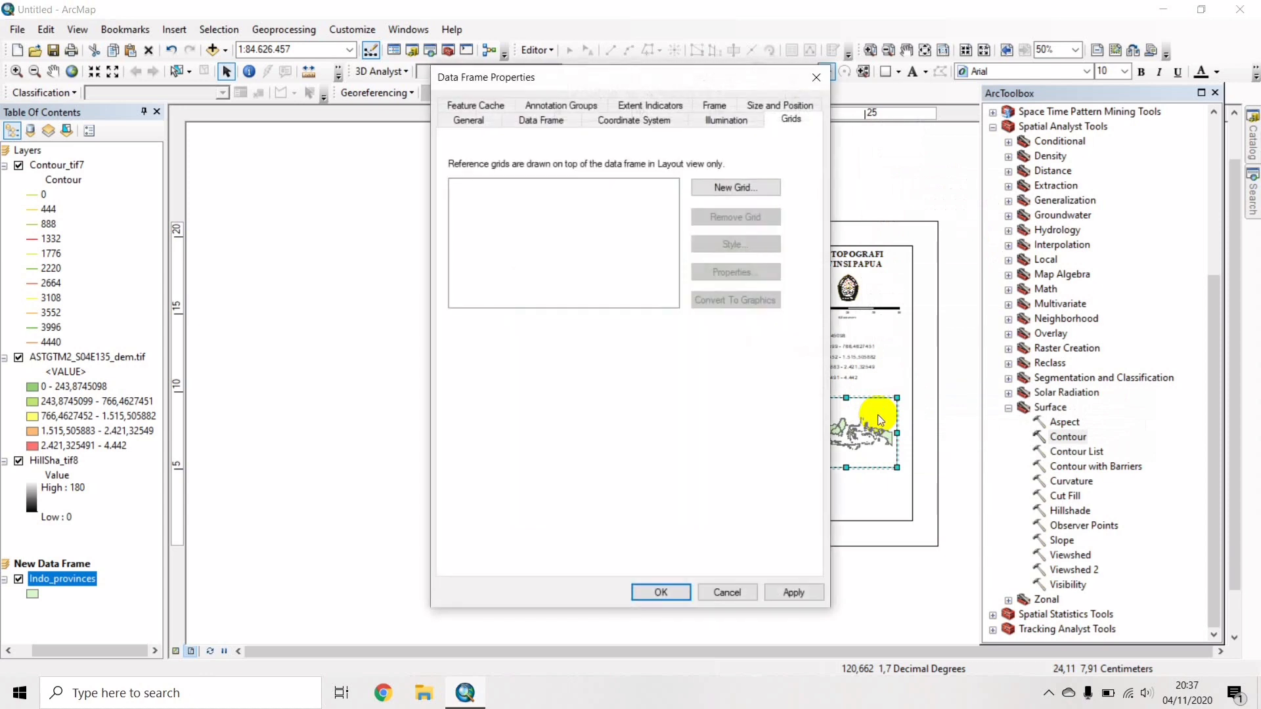
left_click(542, 122)
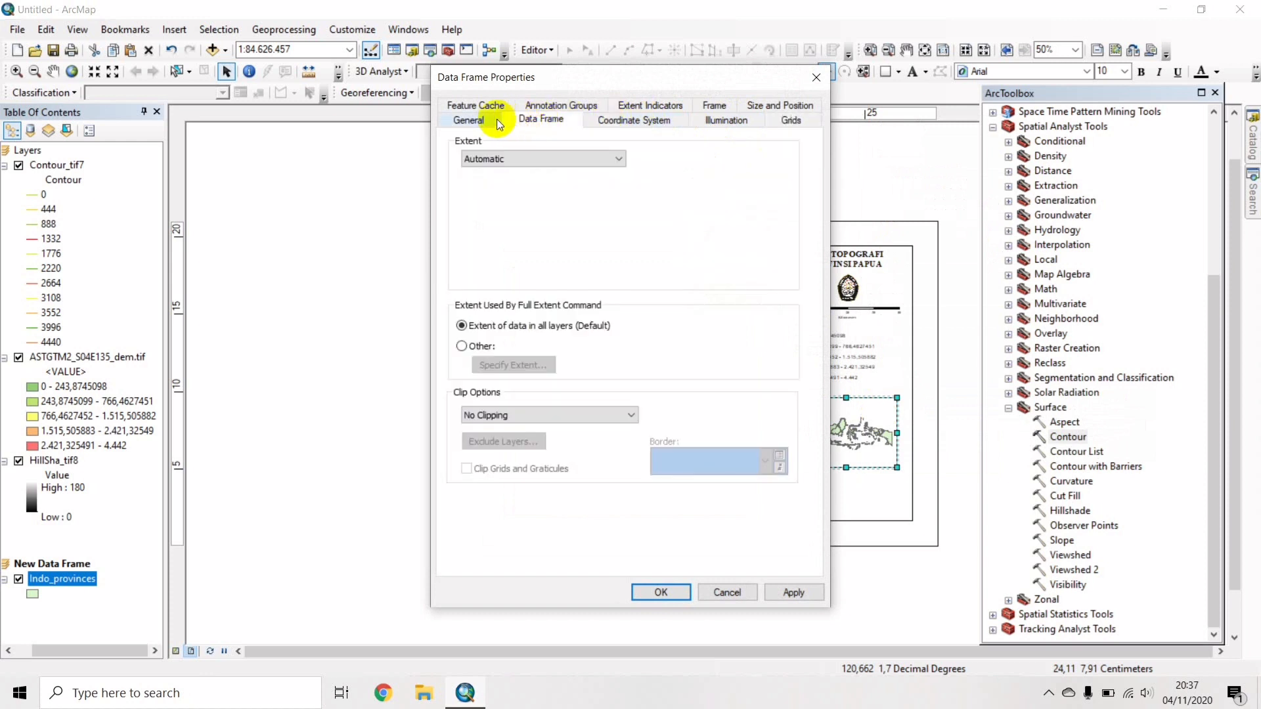
left_click(497, 120)
left_click(548, 100)
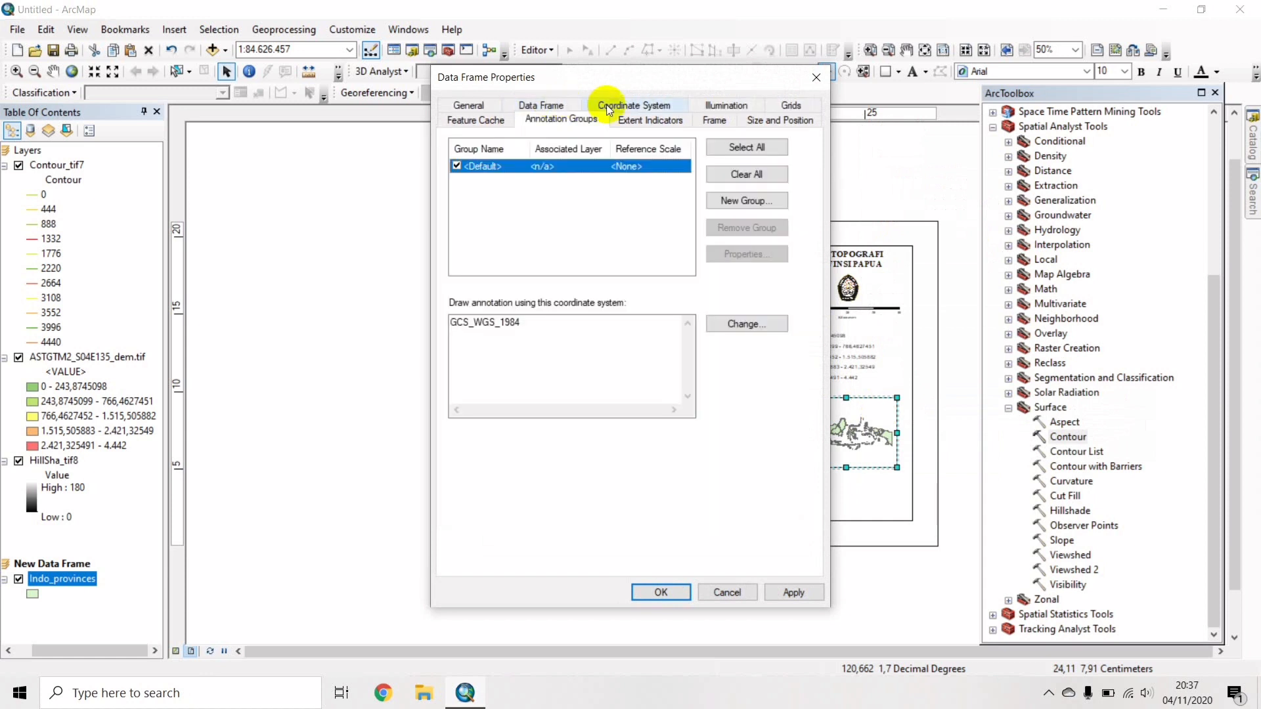
left_click(623, 105)
left_click(707, 106)
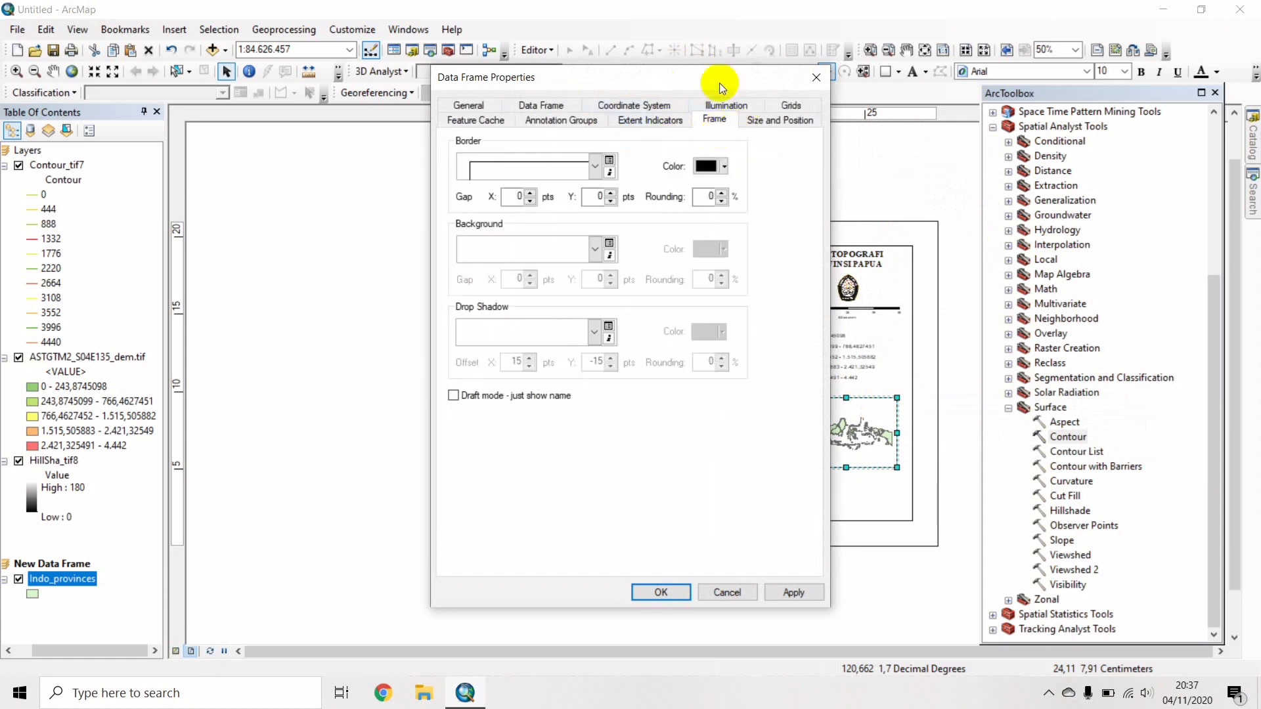
left_click(593, 166)
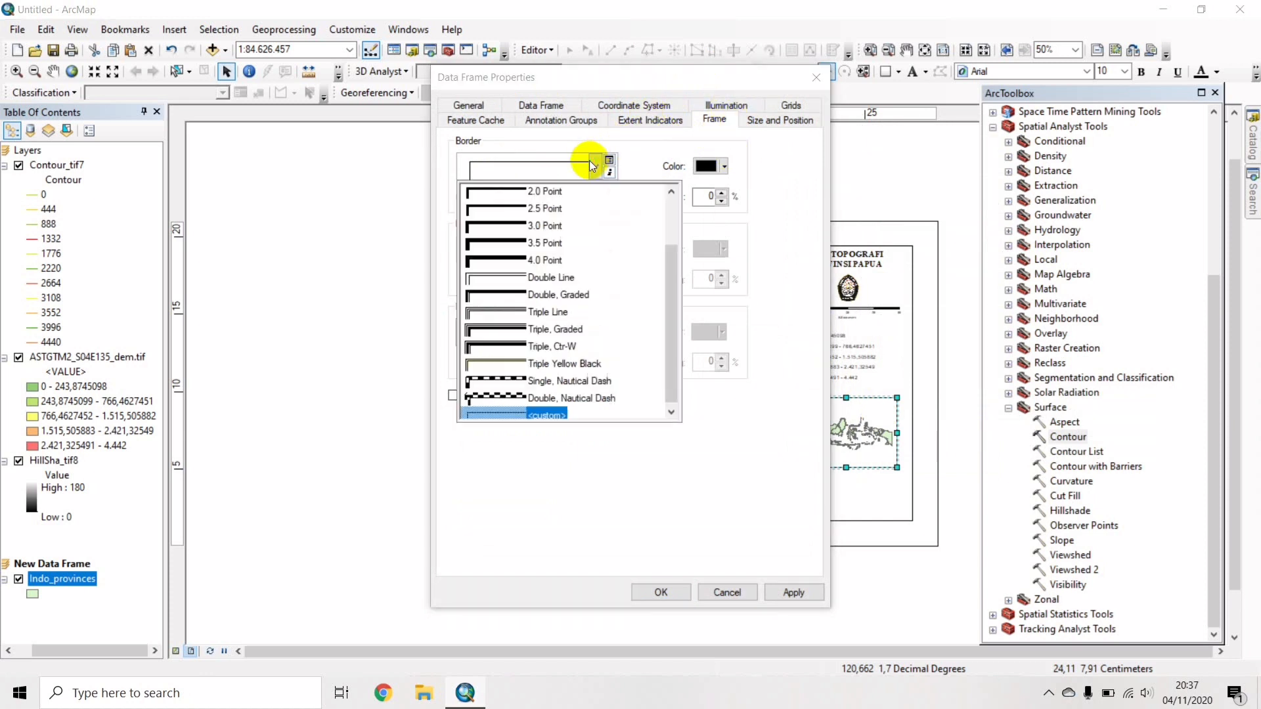
scroll(593, 230, "up", 2)
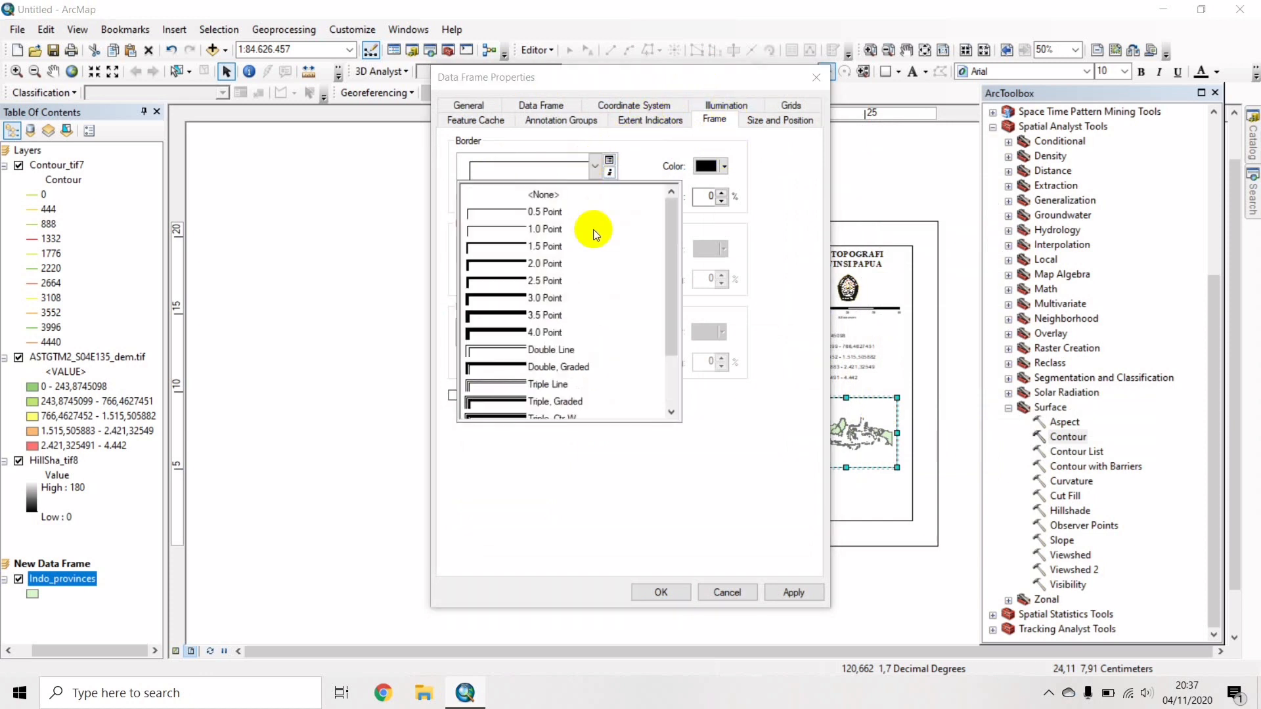
left_click(542, 212)
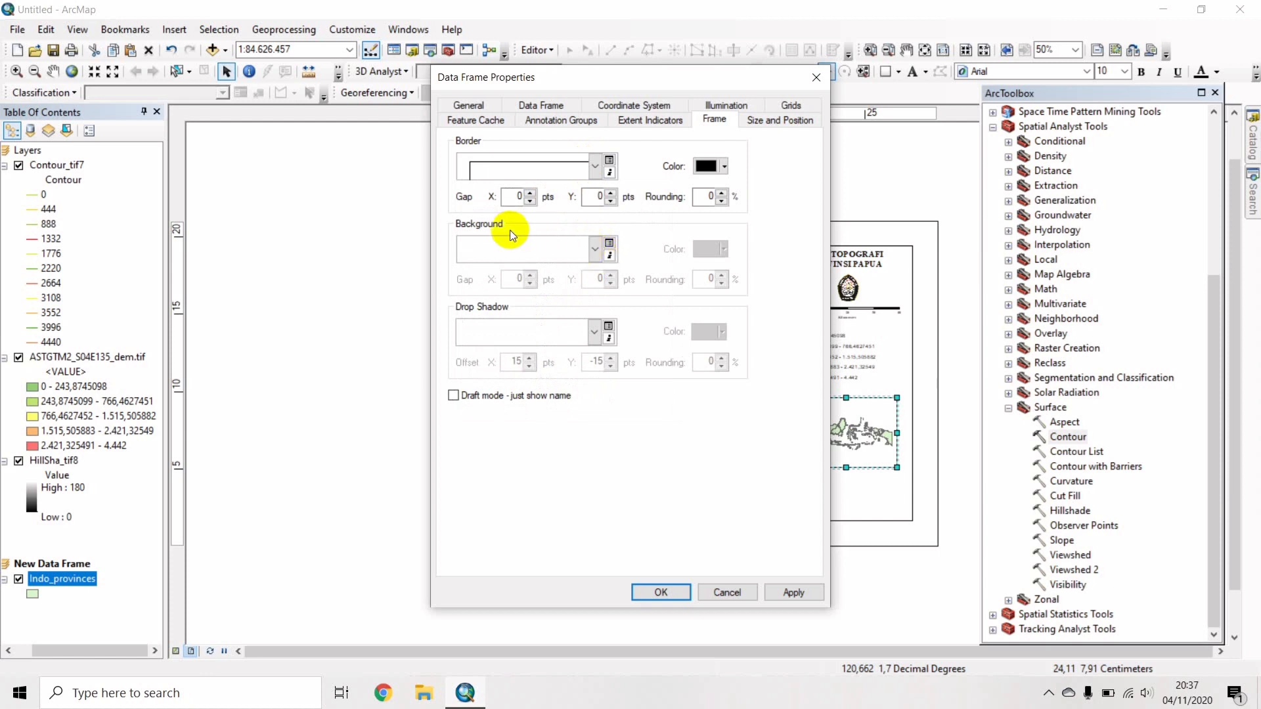
left_click(596, 251)
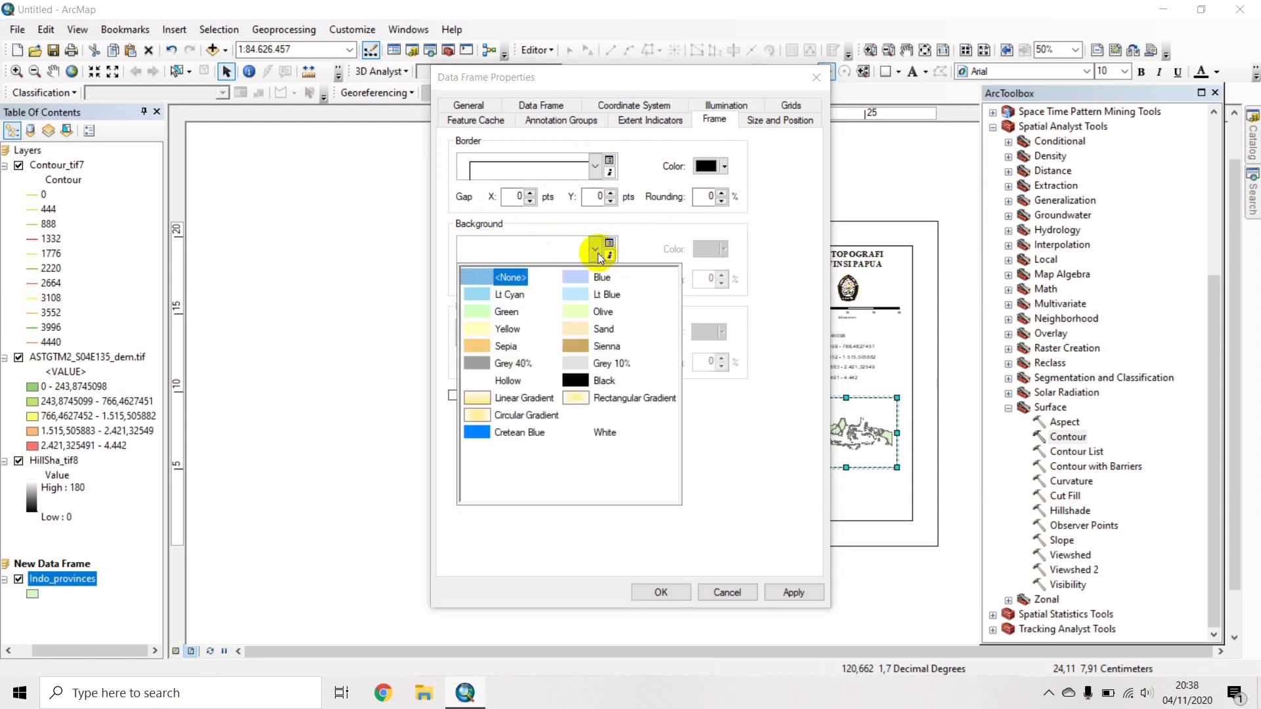
left_click(582, 293)
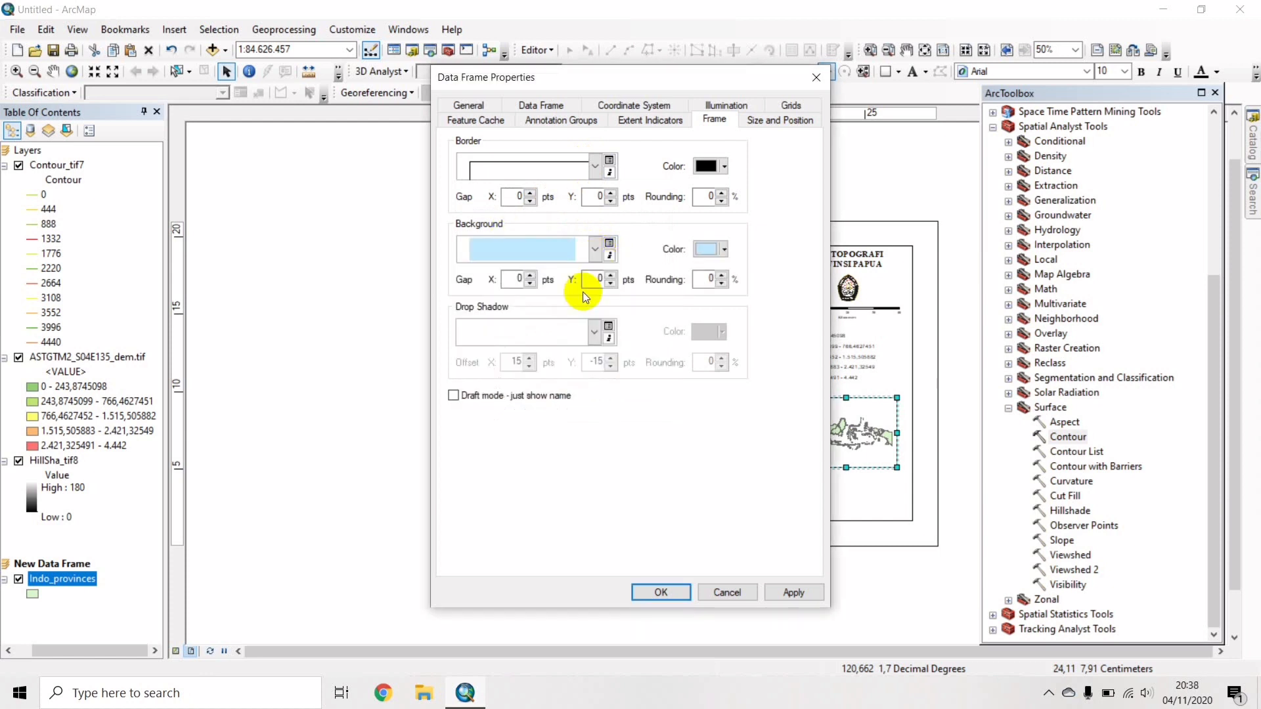
left_click(663, 591)
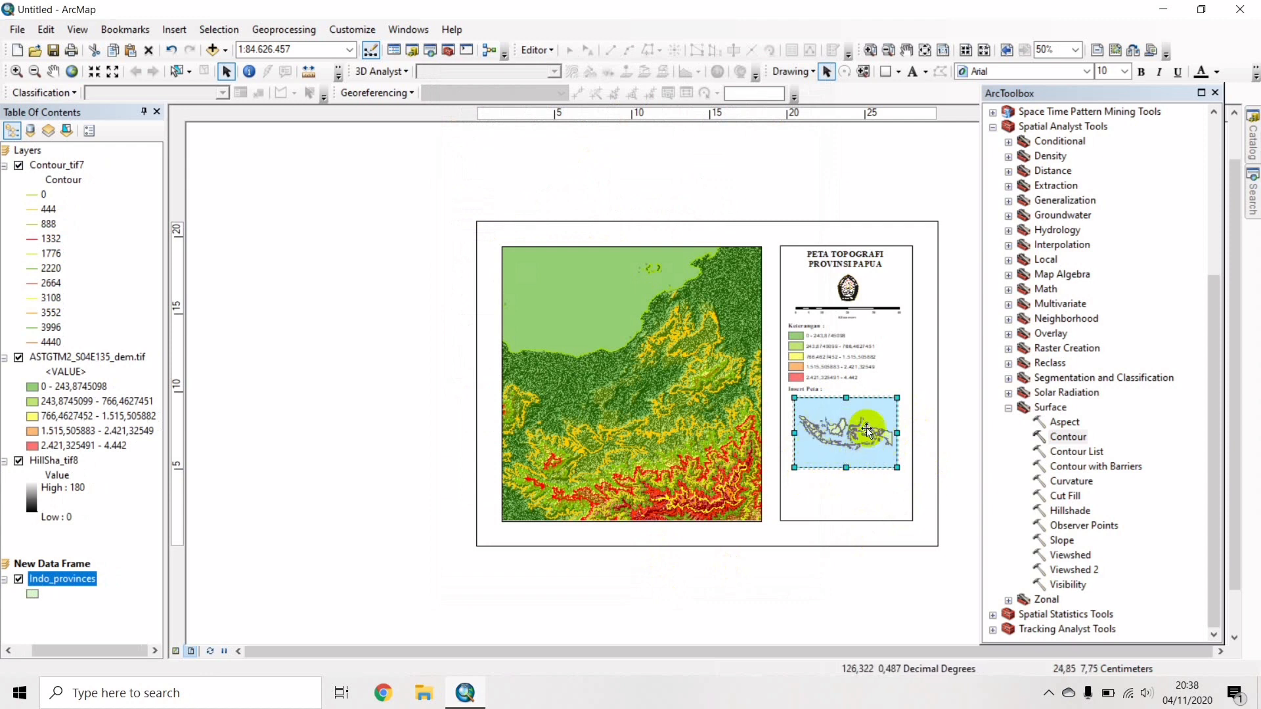
Symbolize Indo_provinces with a Med Green fill and Gray 70% outline.
right_click(64, 581)
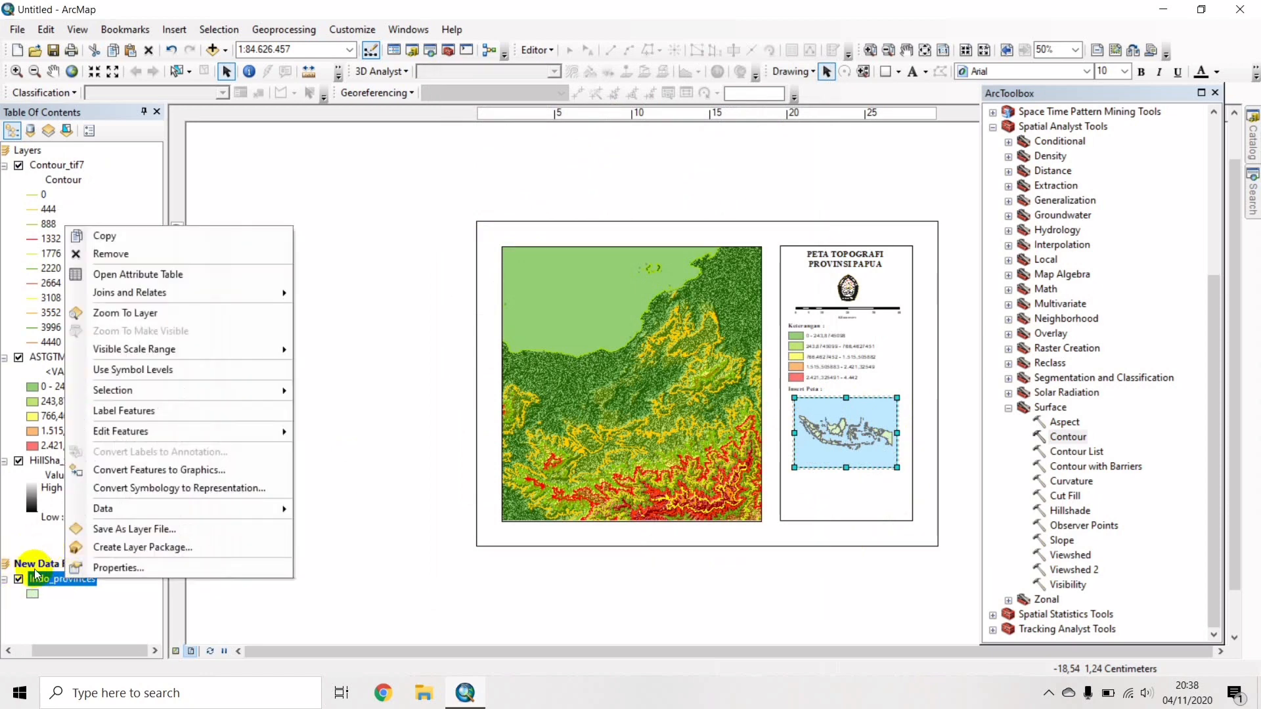
left_click(84, 565)
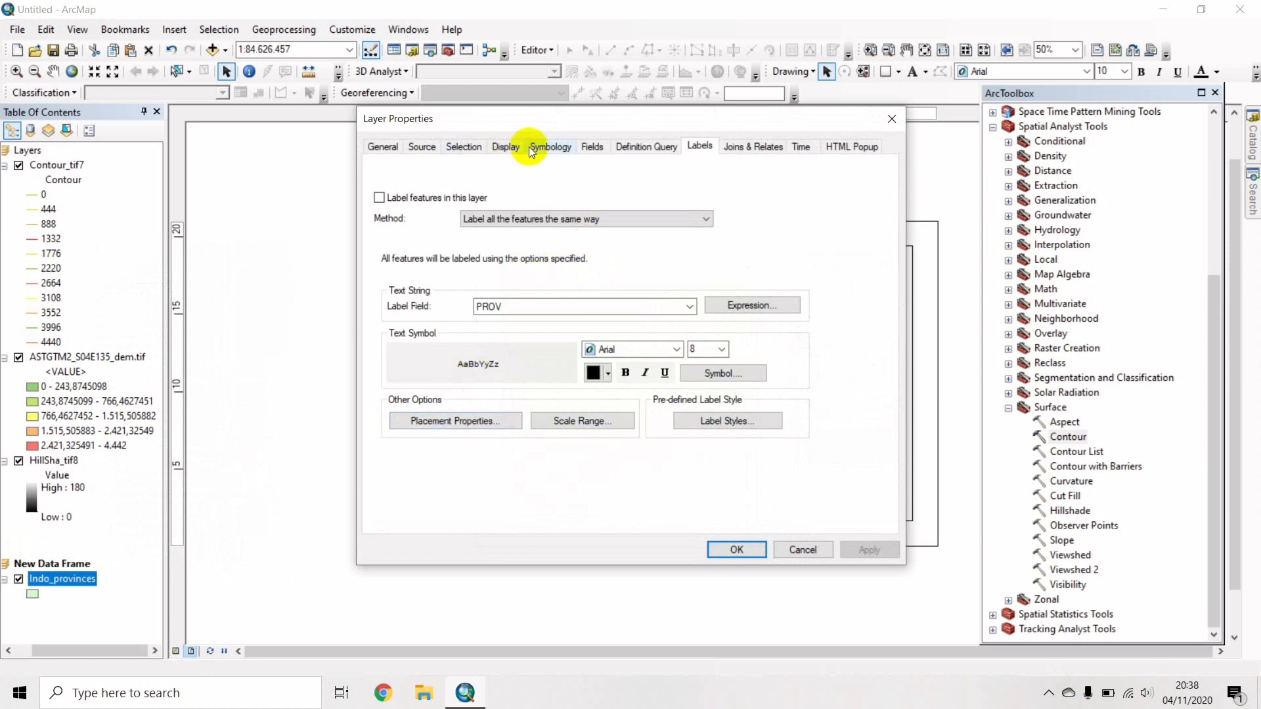
left_click(550, 147)
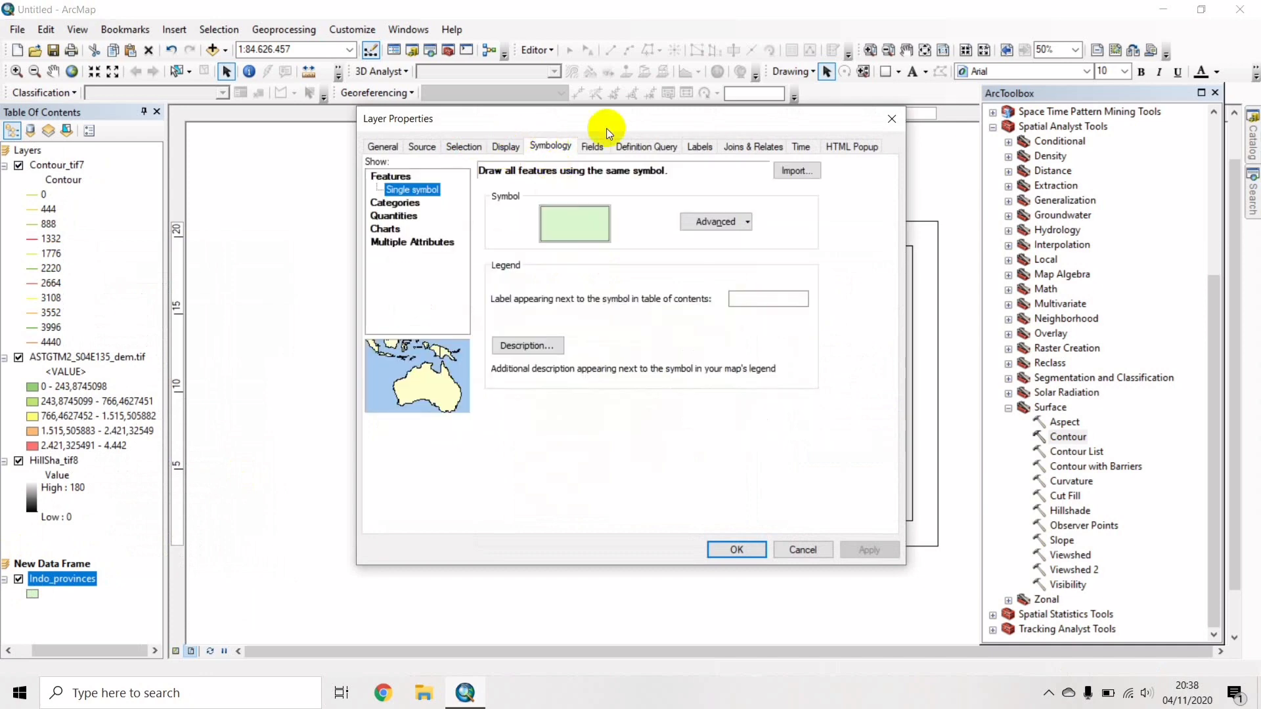
left_click(576, 215)
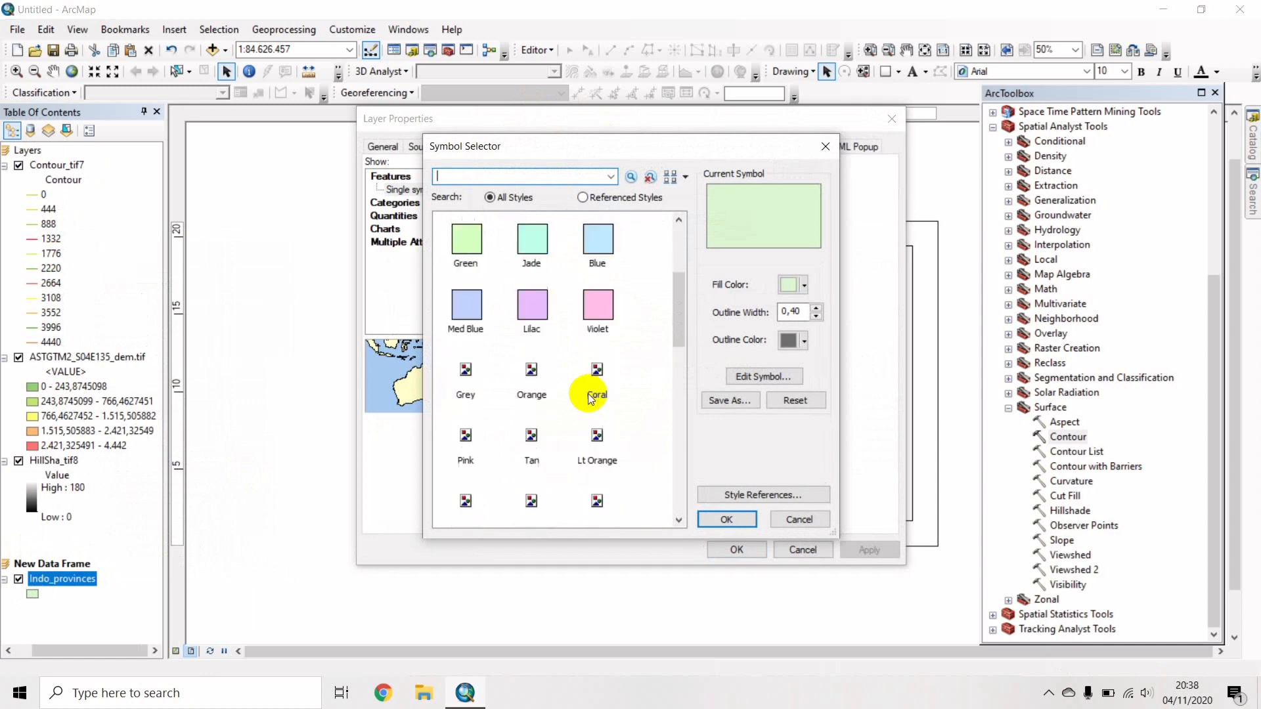
scroll(589, 394, "down", 1)
left_click(472, 473)
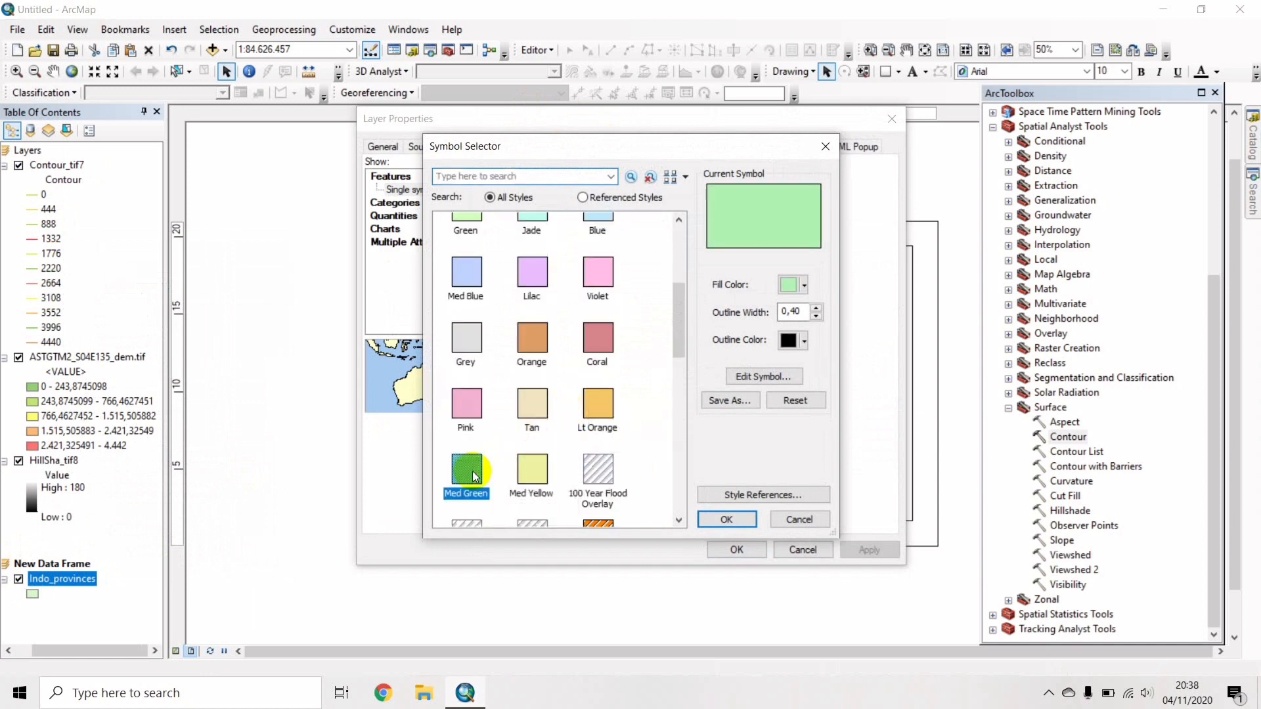
left_click(804, 341)
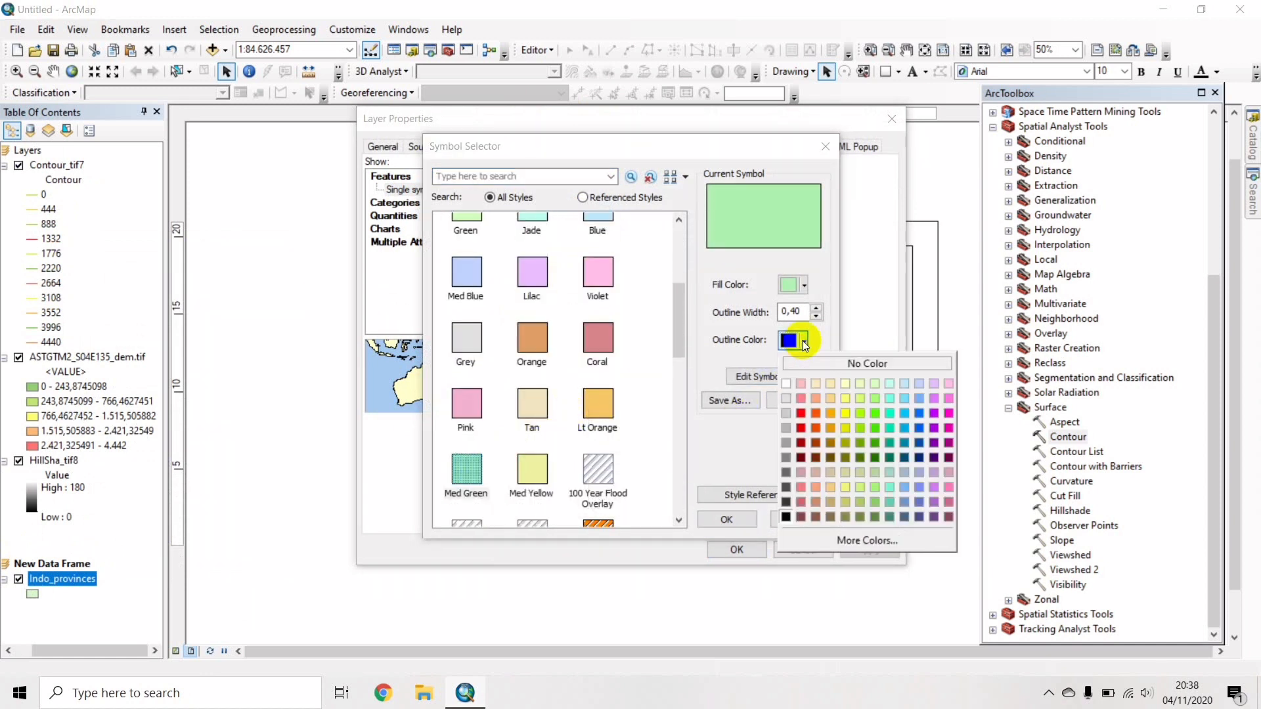
left_click(786, 486)
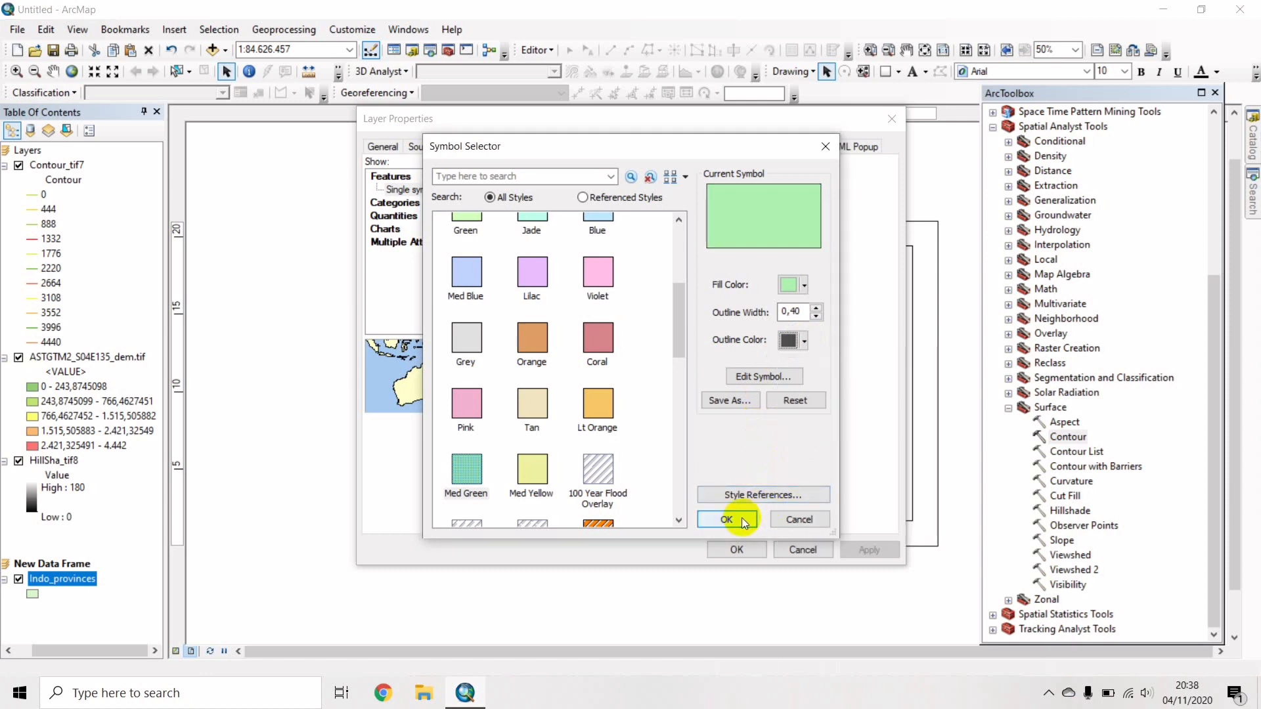
left_click(743, 518)
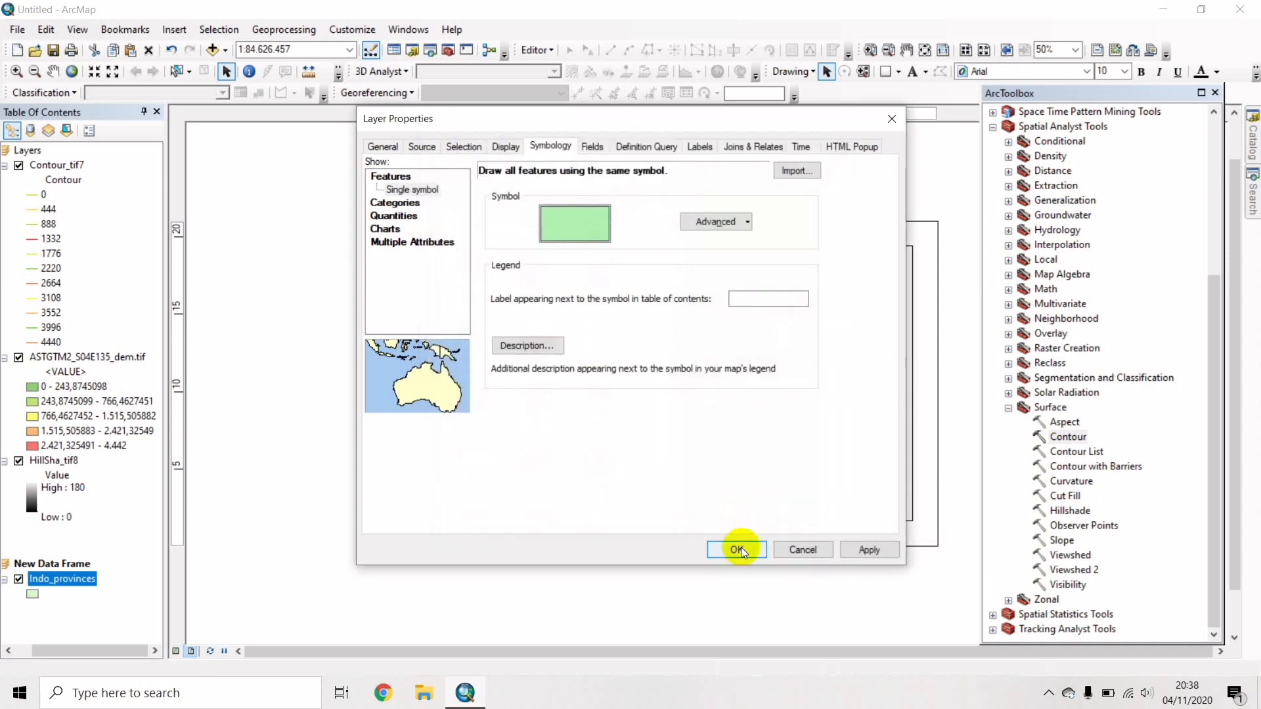
left_click(740, 545)
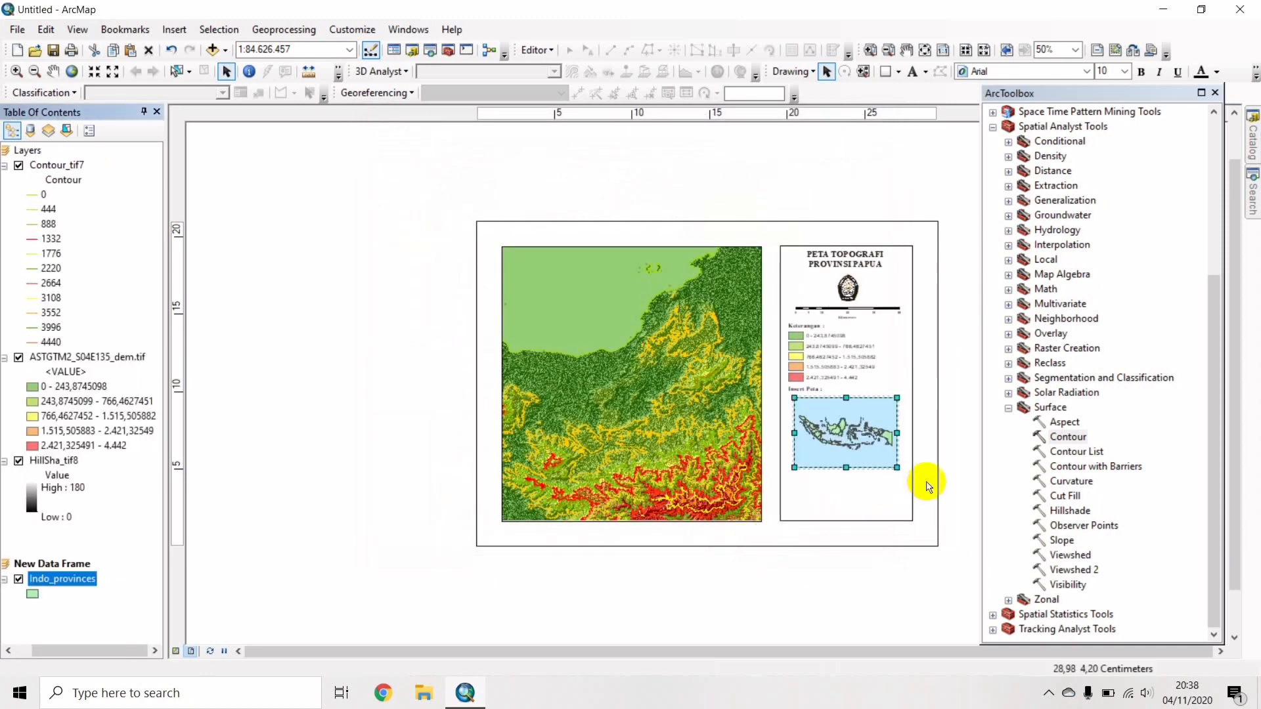
Zoom the inset map in repeatedly onto Papua, reaching about 1:17.778.327.
left_click(864, 434)
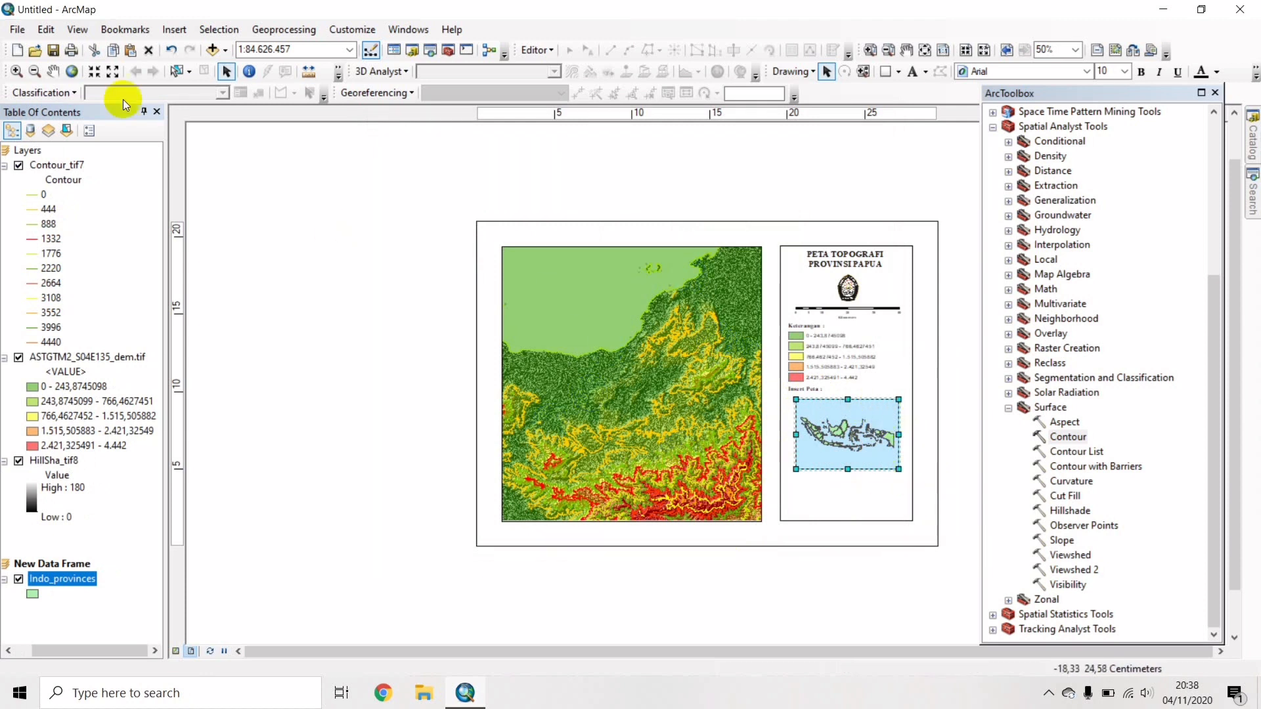
left_click(17, 72)
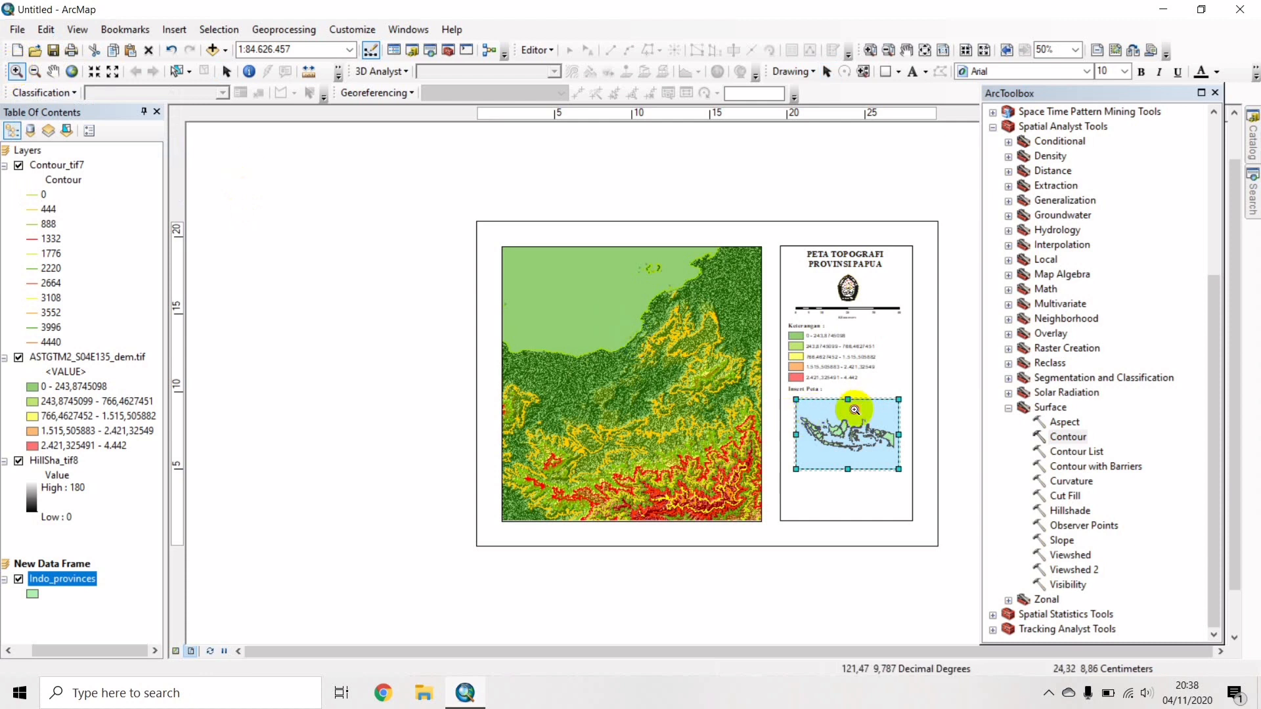
left_click_drag(853, 408, 889, 464)
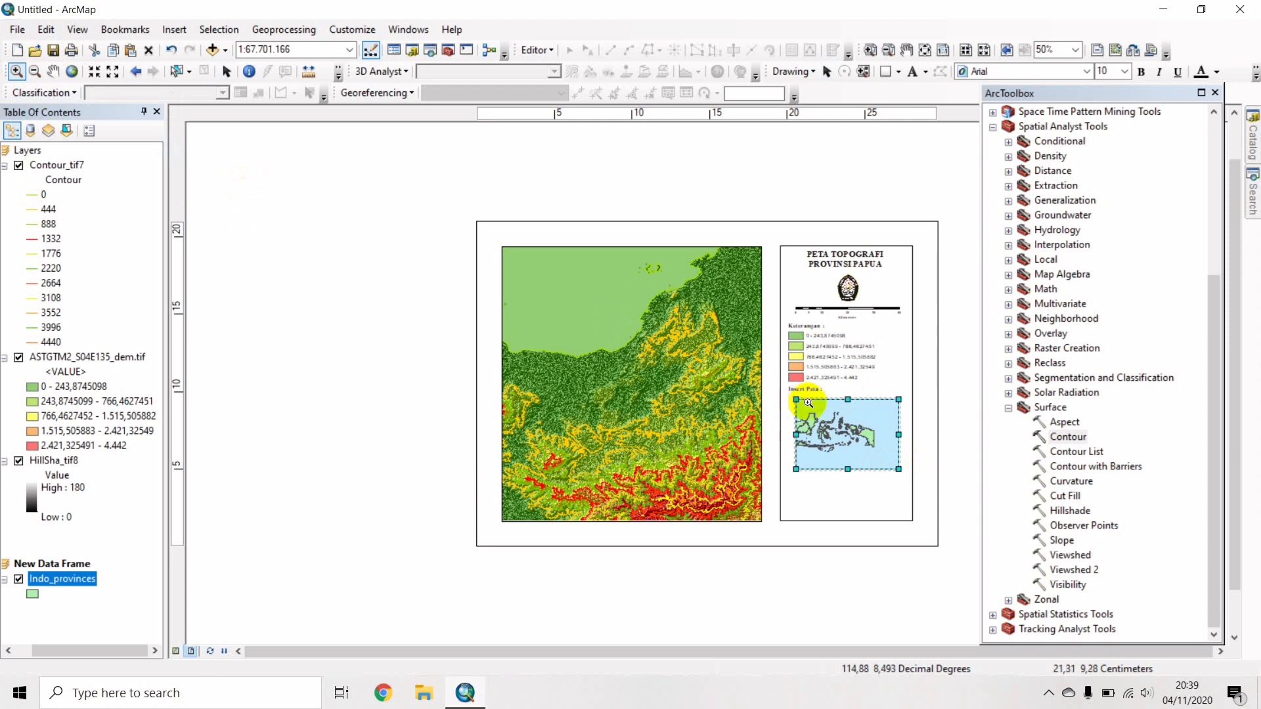
left_click_drag(811, 407, 871, 458)
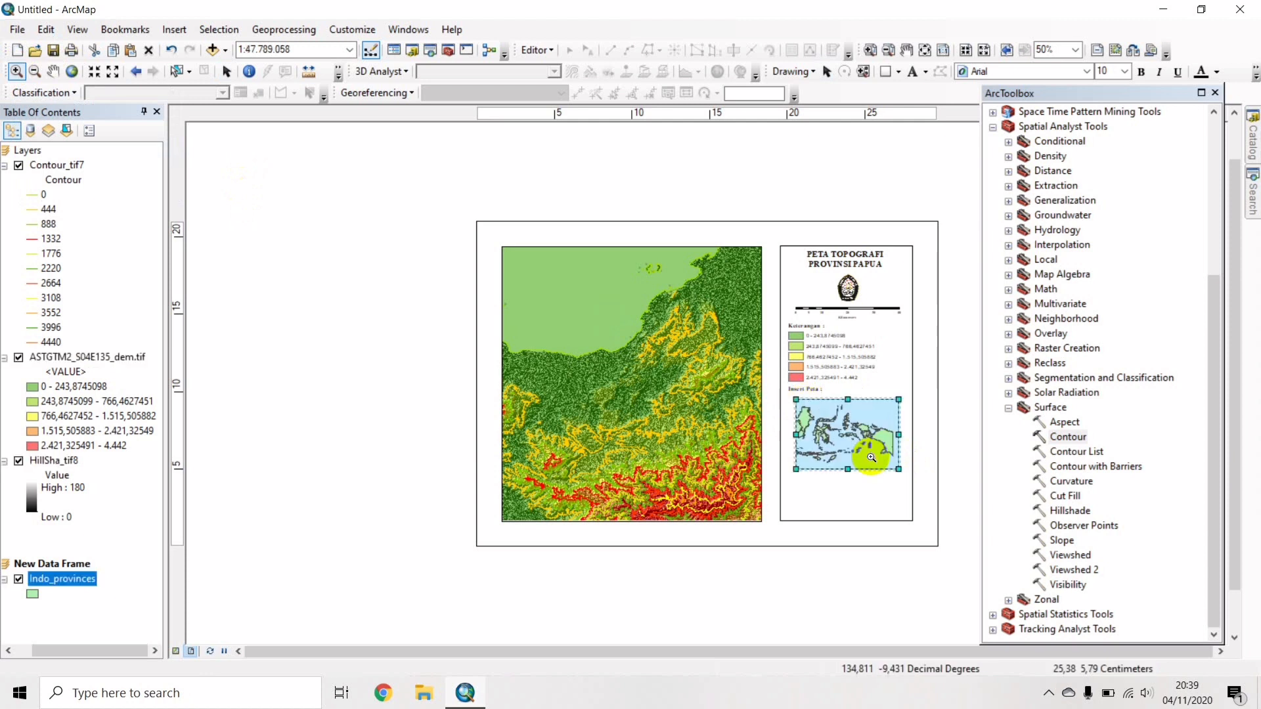
left_click_drag(841, 403, 893, 465)
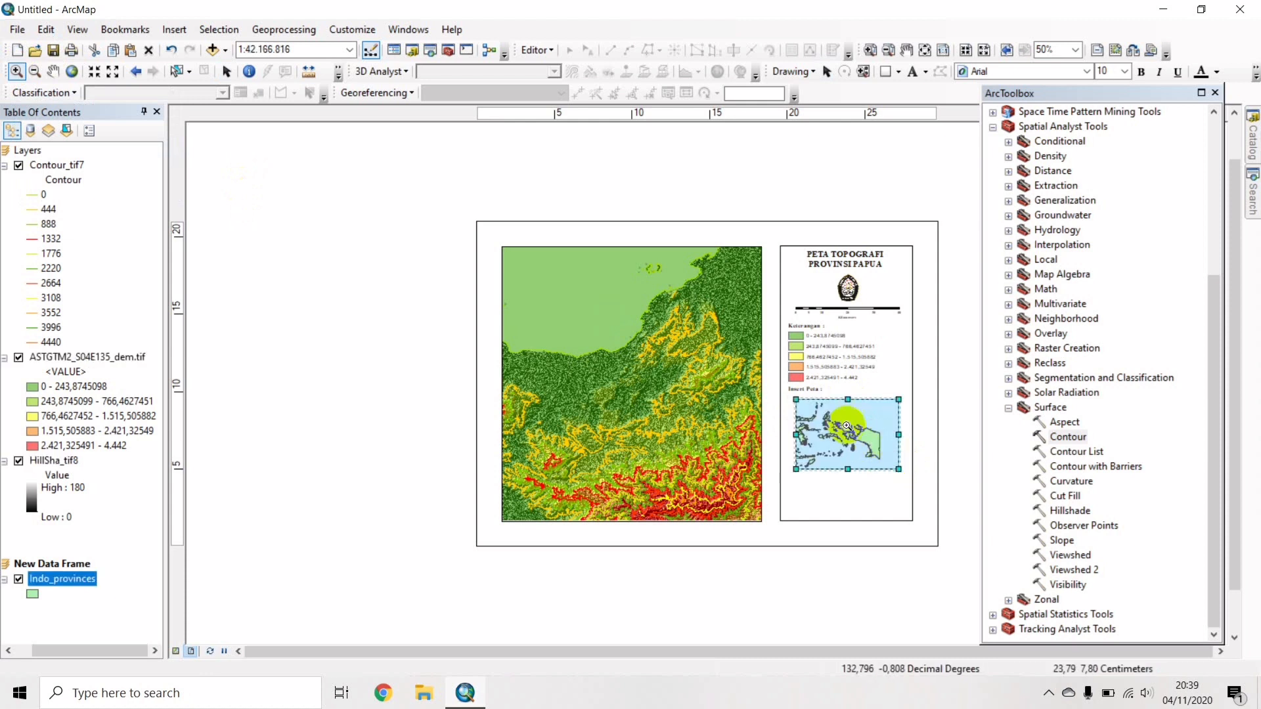
left_click(872, 464)
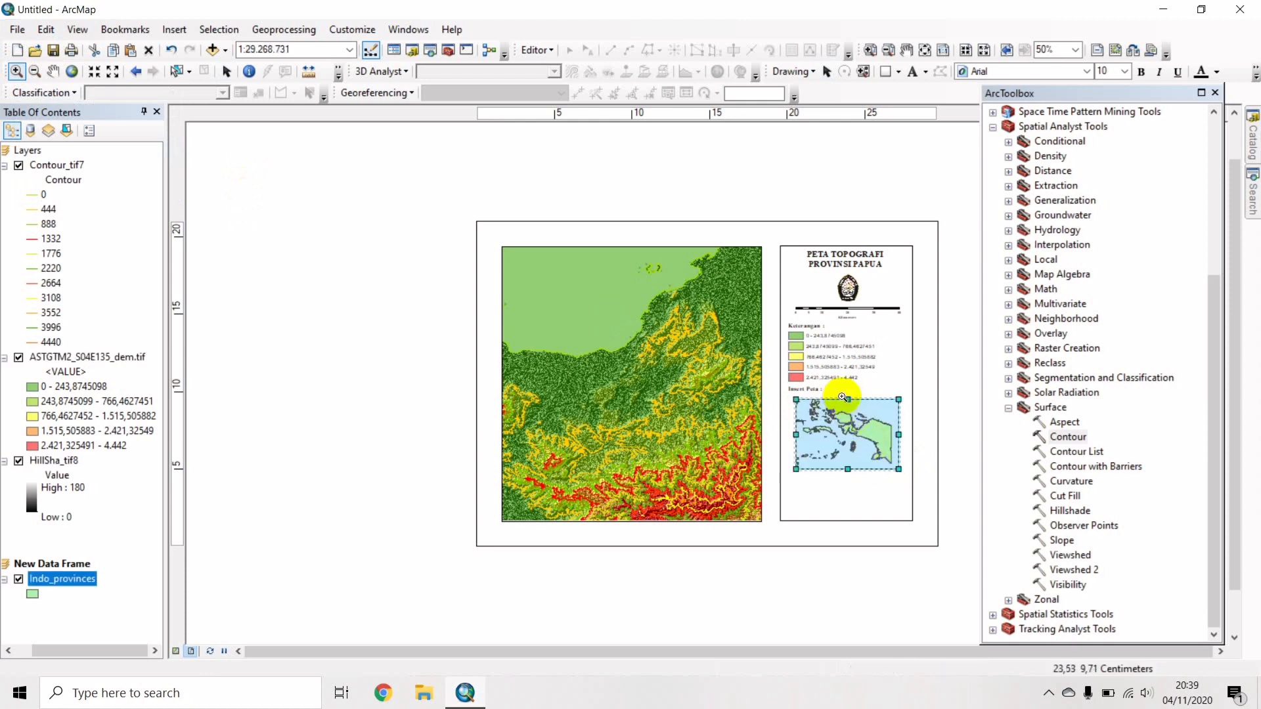
left_click_drag(837, 407, 884, 469)
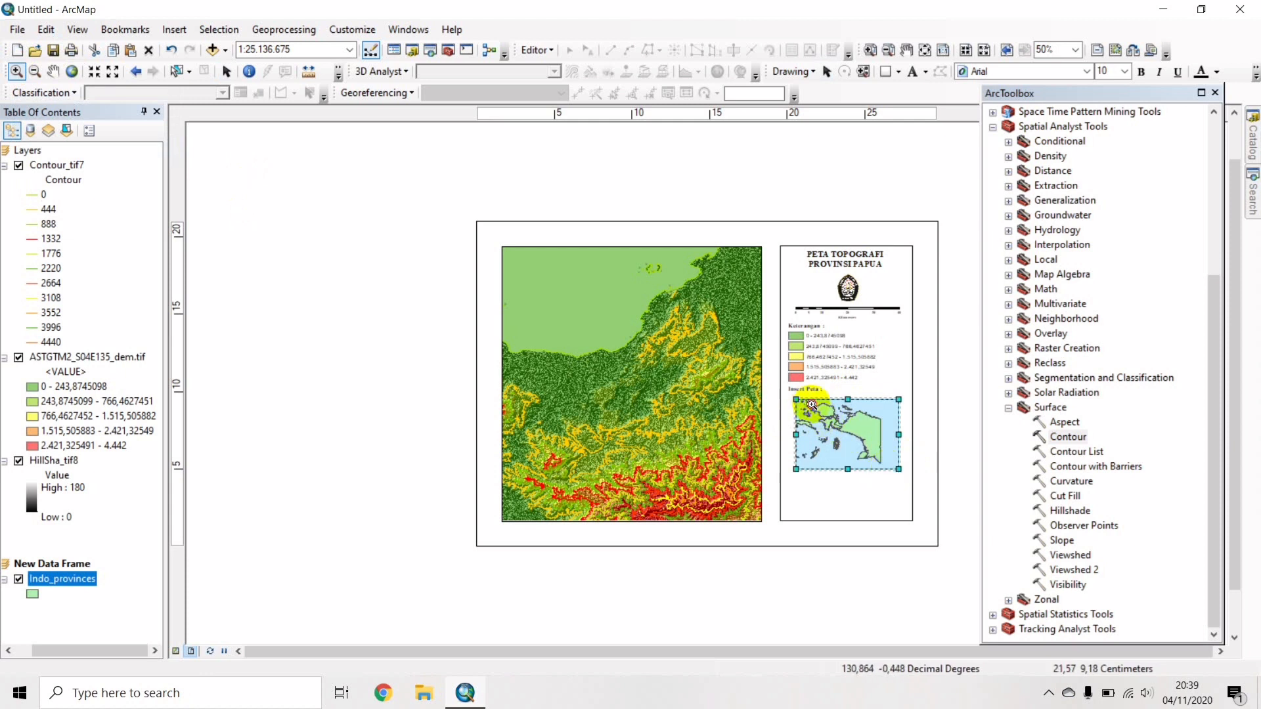
left_click_drag(812, 405, 884, 473)
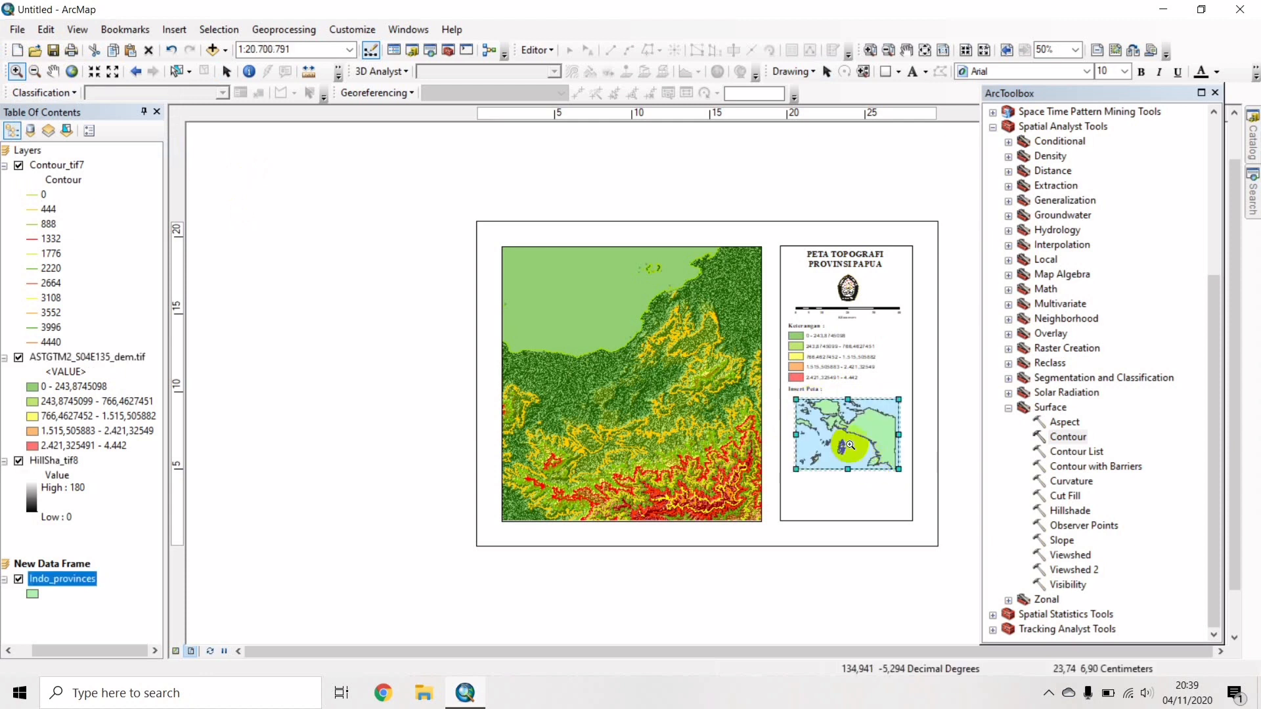
left_click_drag(815, 406, 890, 467)
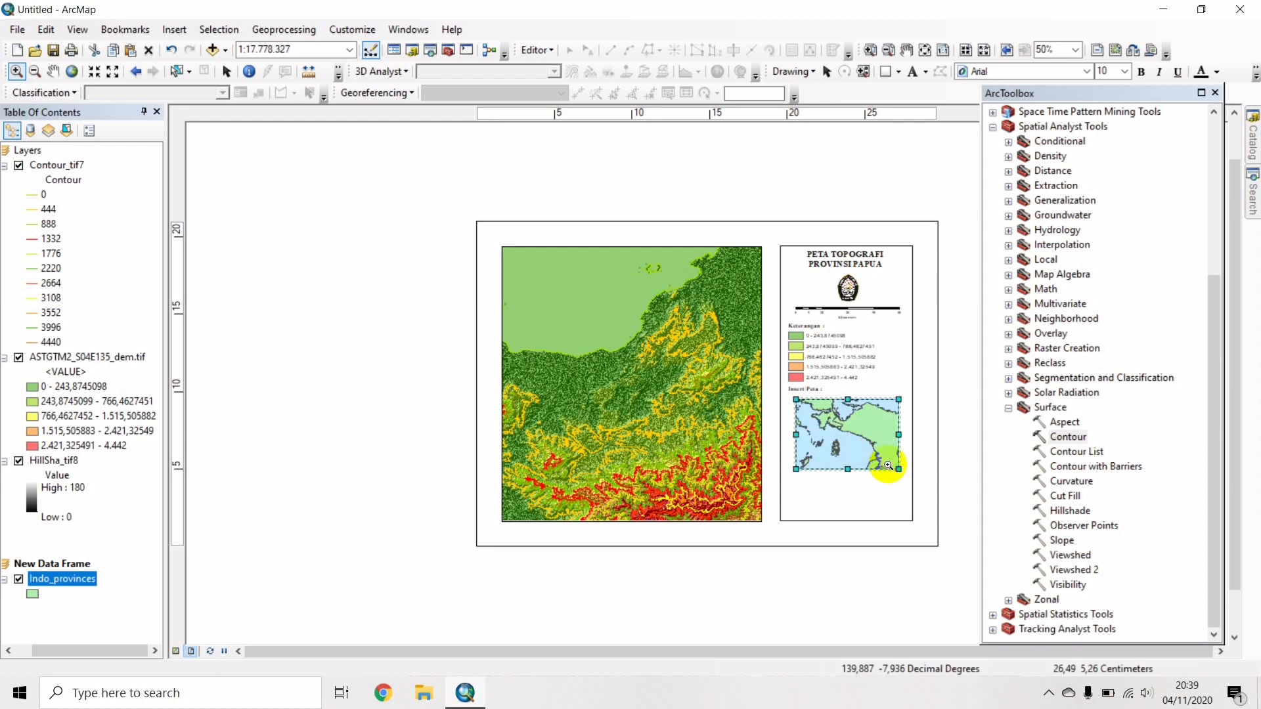
Add the main Layers frame as an extent indicator in the inset frame.
right_click(834, 423)
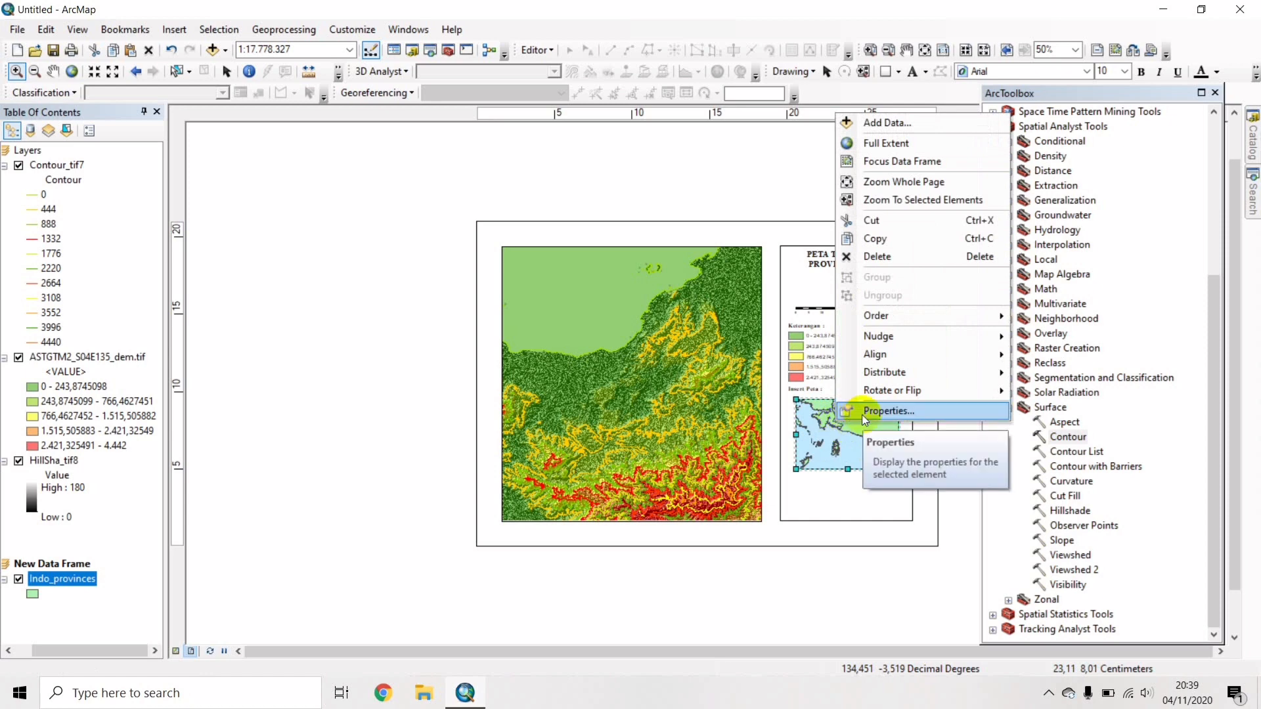
left_click(862, 412)
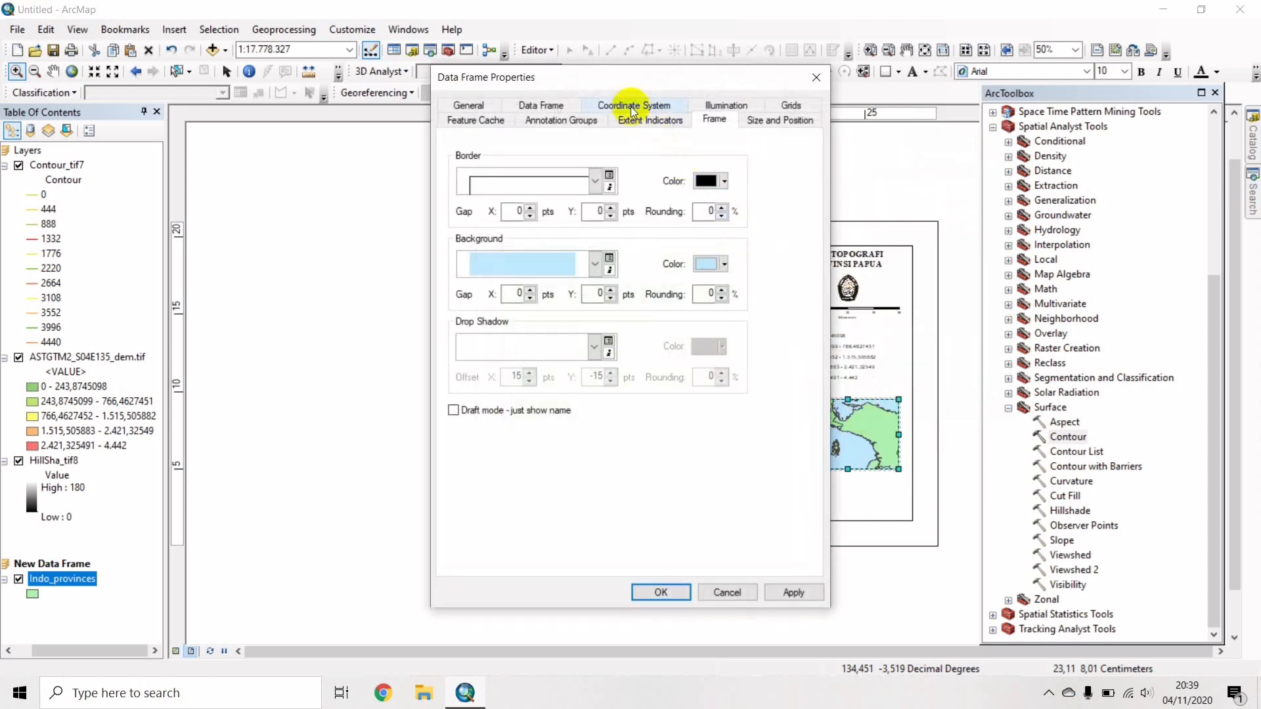
left_click(657, 122)
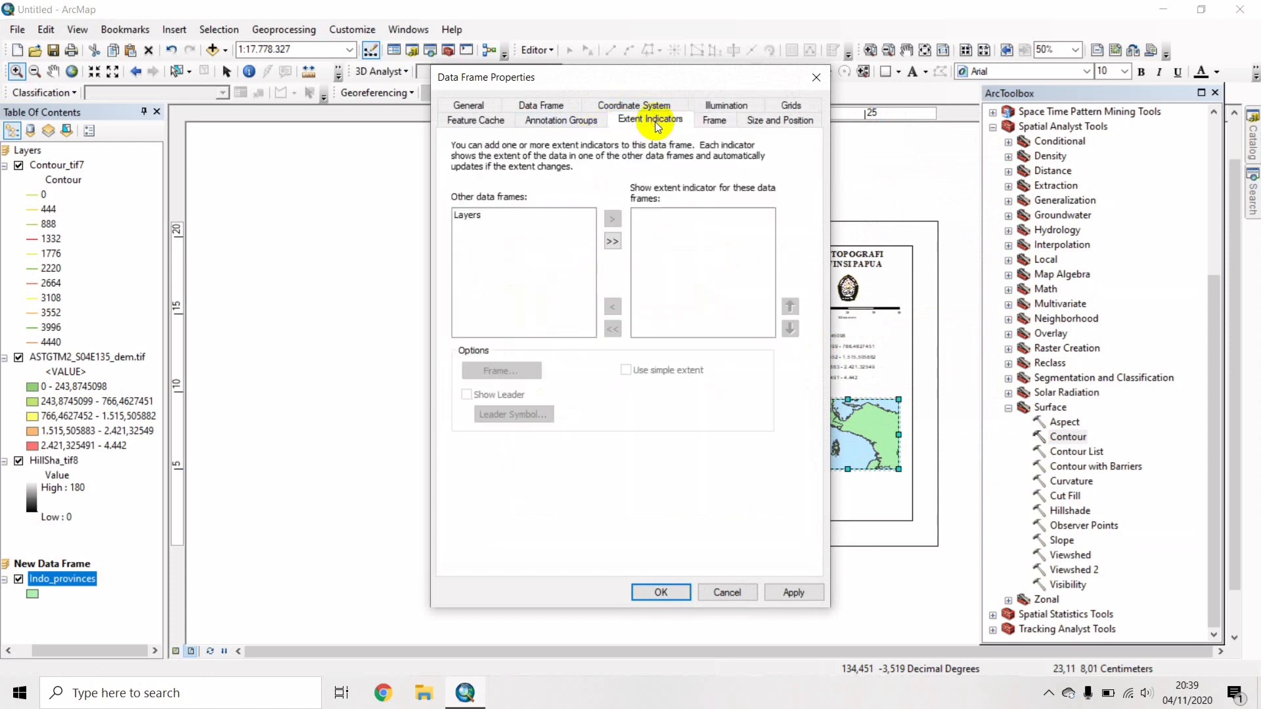
left_click(499, 216)
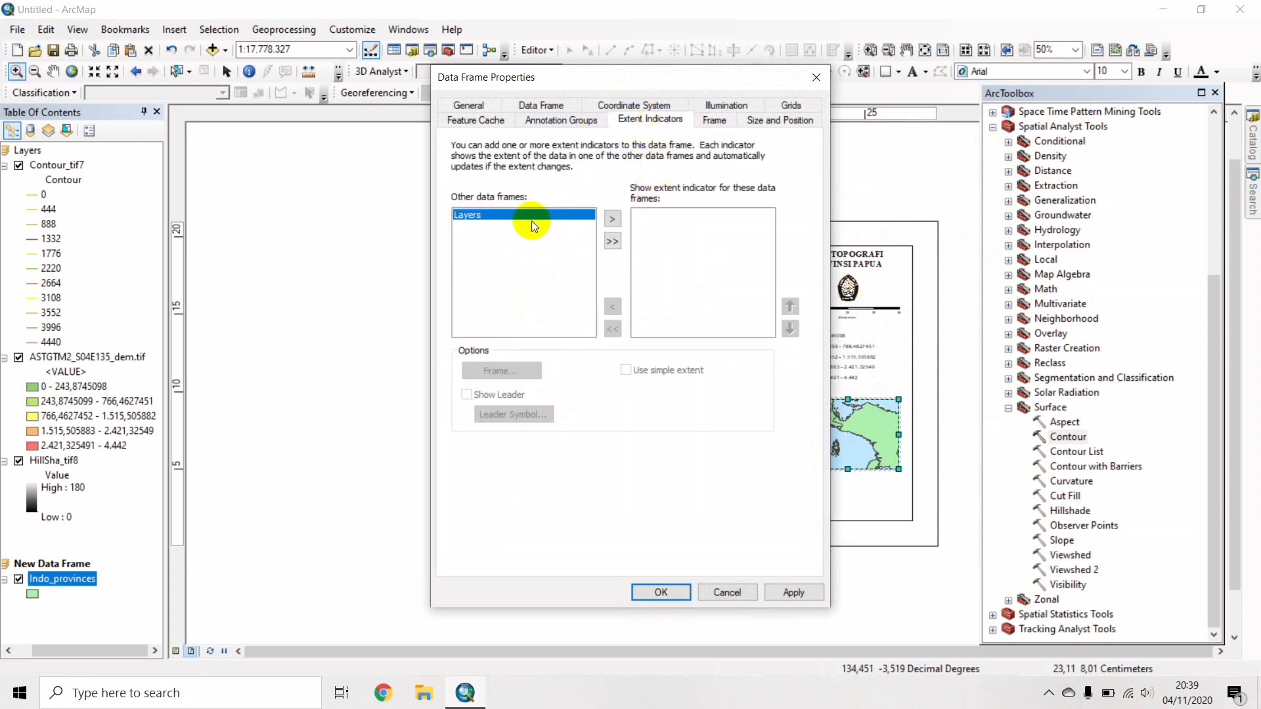
left_click(612, 241)
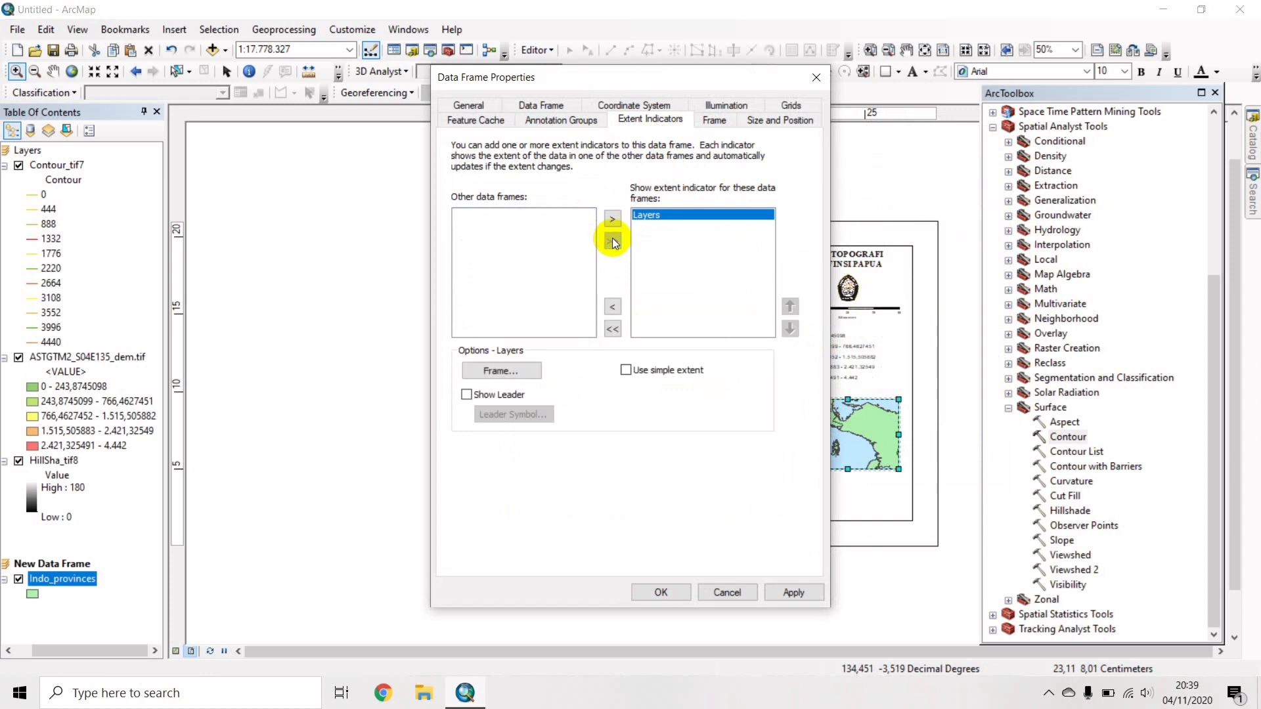
Style the extent indicator with a 2.0 Point red border.
left_click(502, 371)
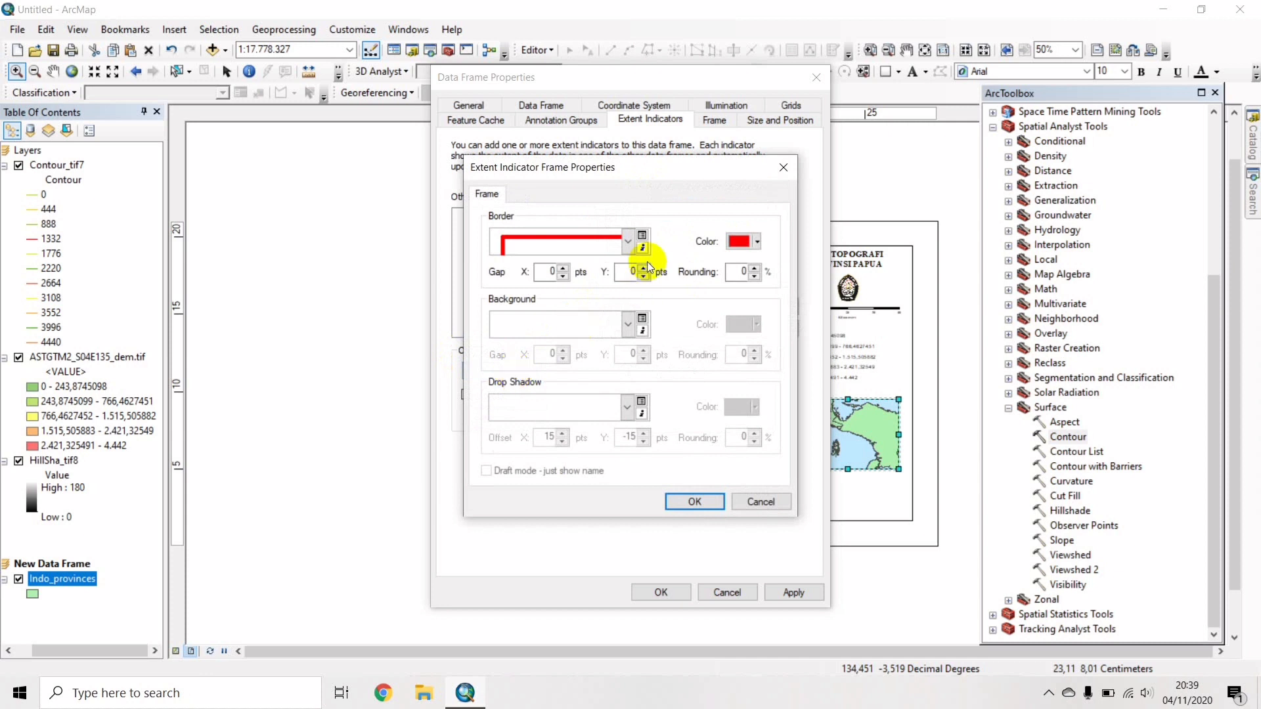
left_click(628, 243)
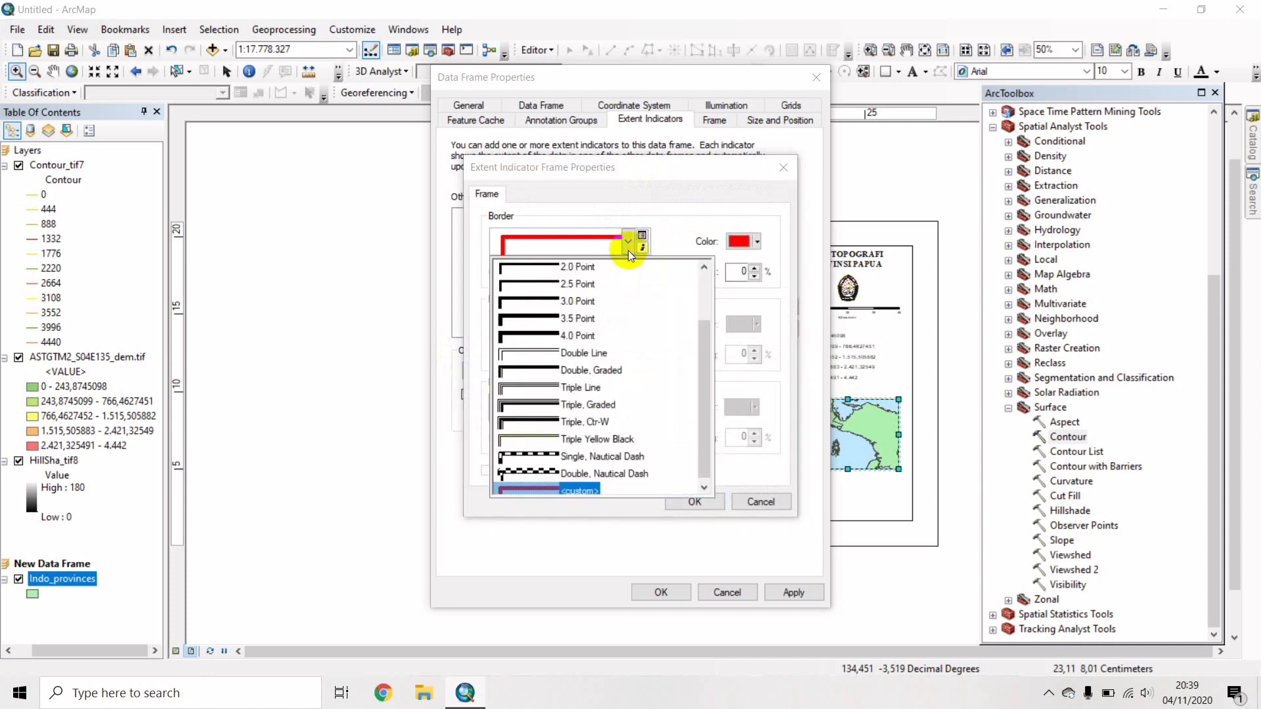
left_click(578, 268)
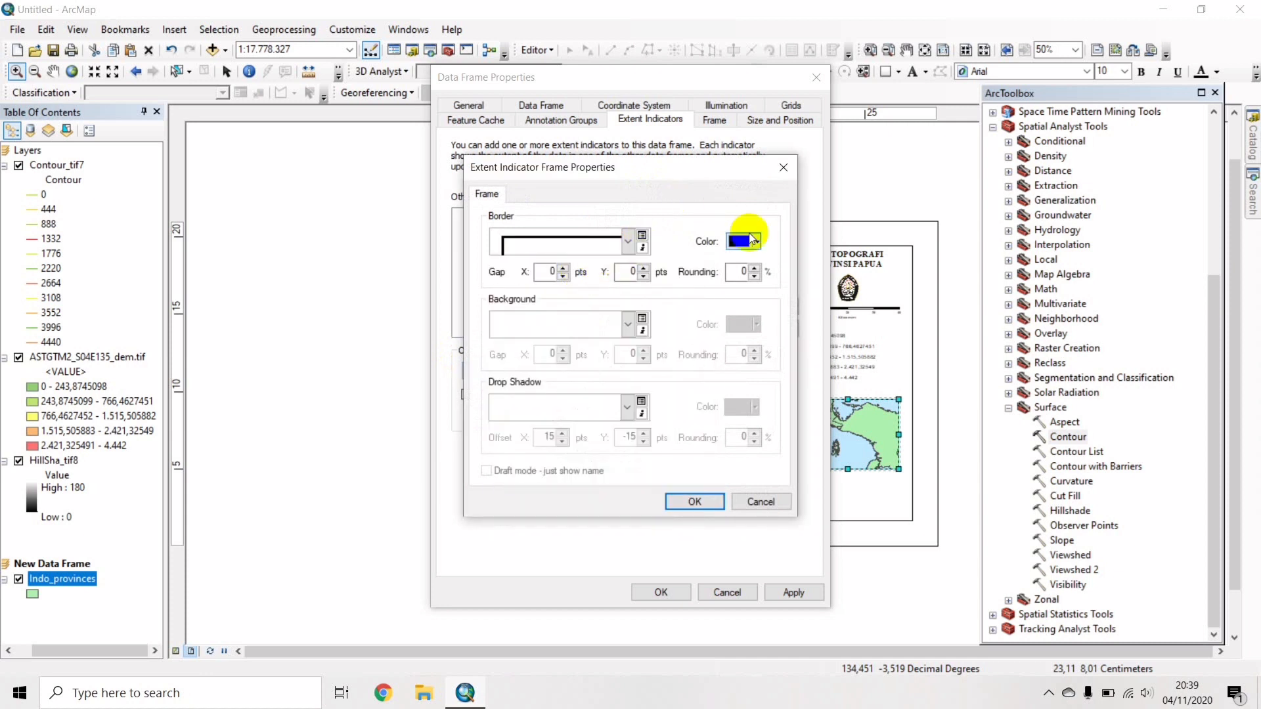
left_click(757, 242)
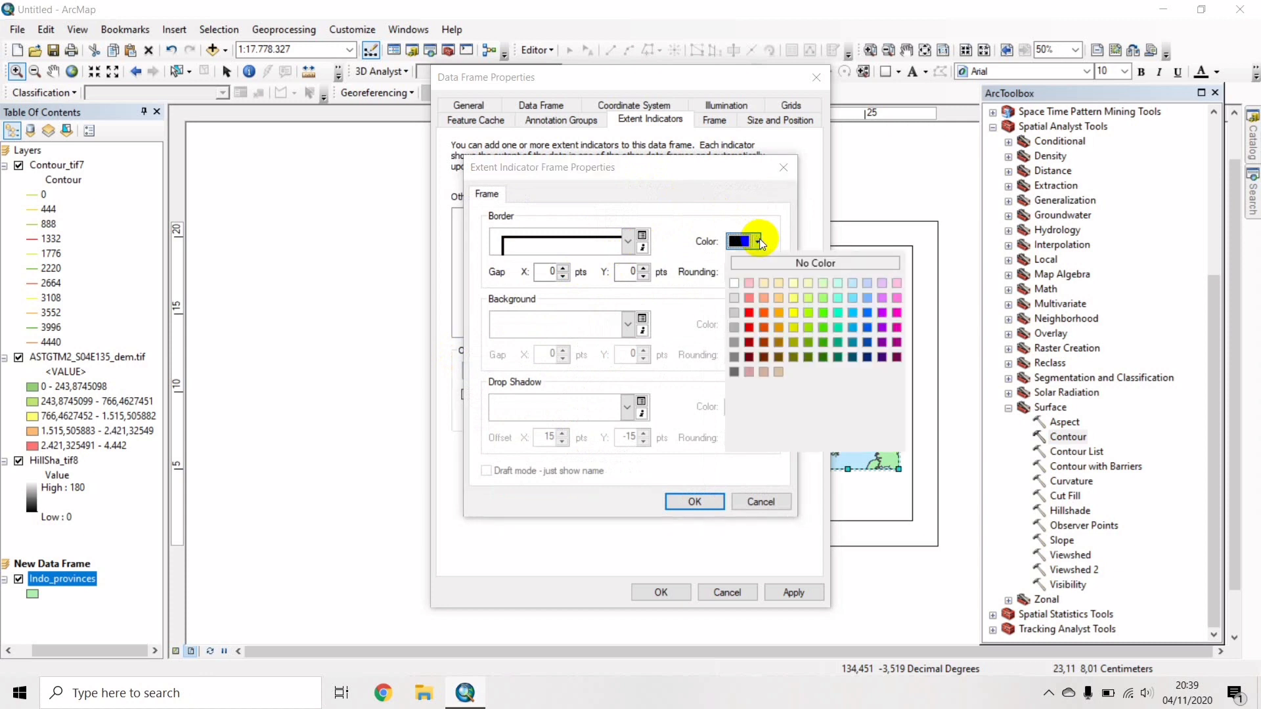
left_click(750, 314)
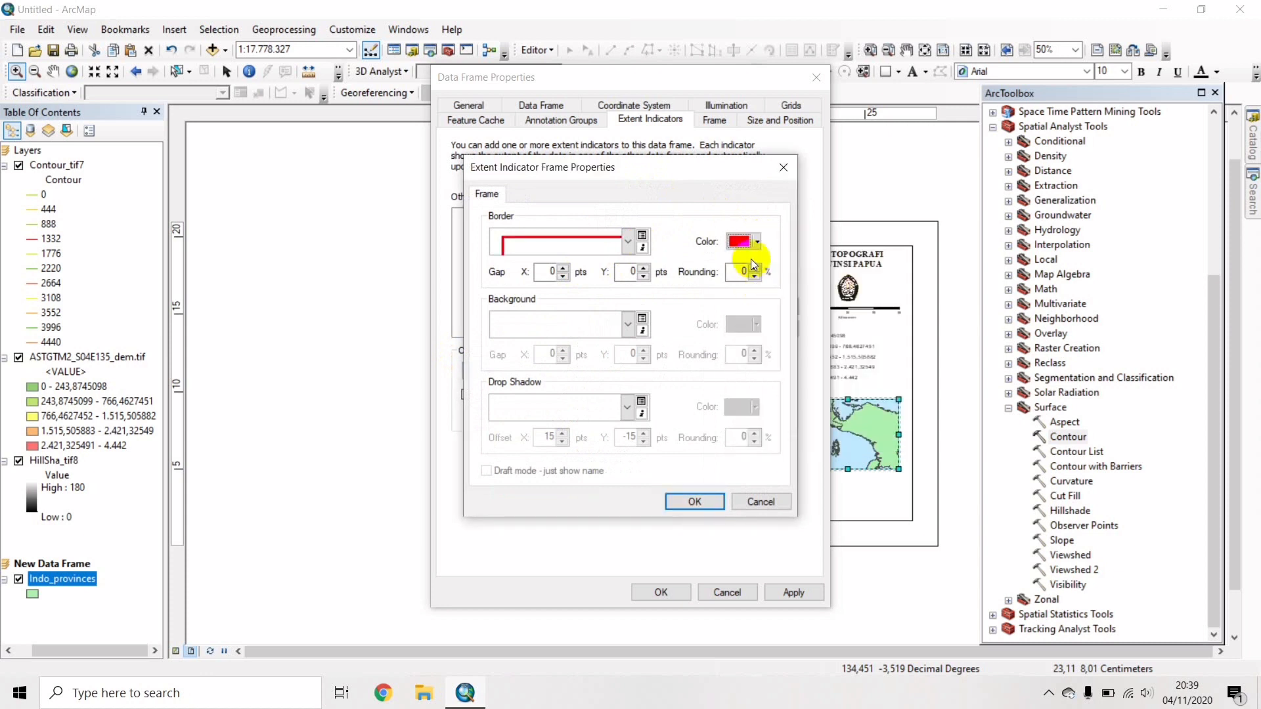
left_click(755, 243)
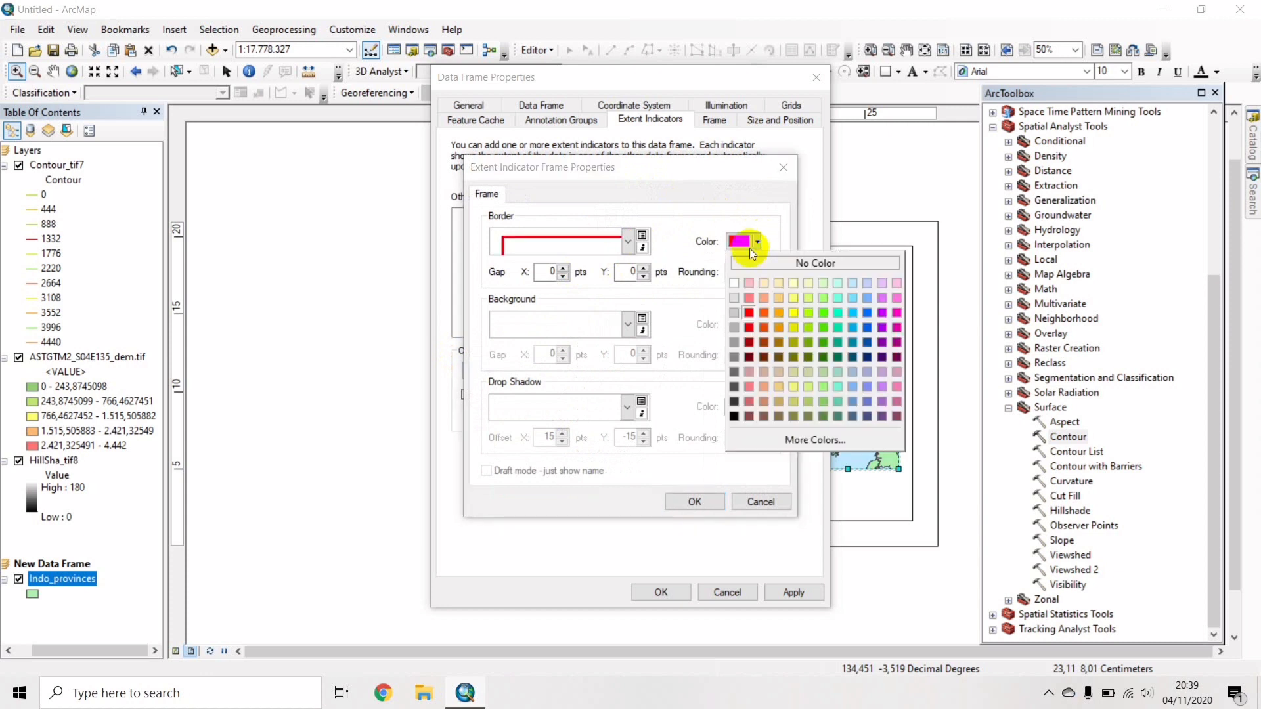
left_click(749, 327)
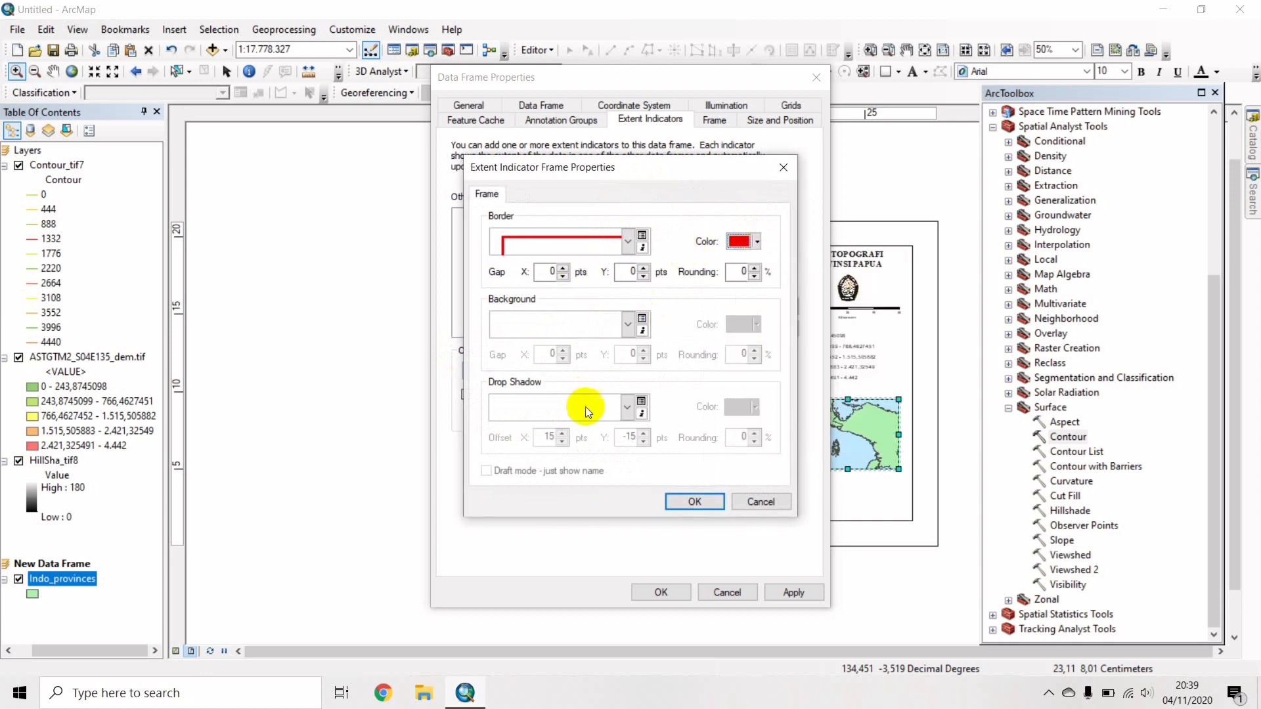
left_click(677, 499)
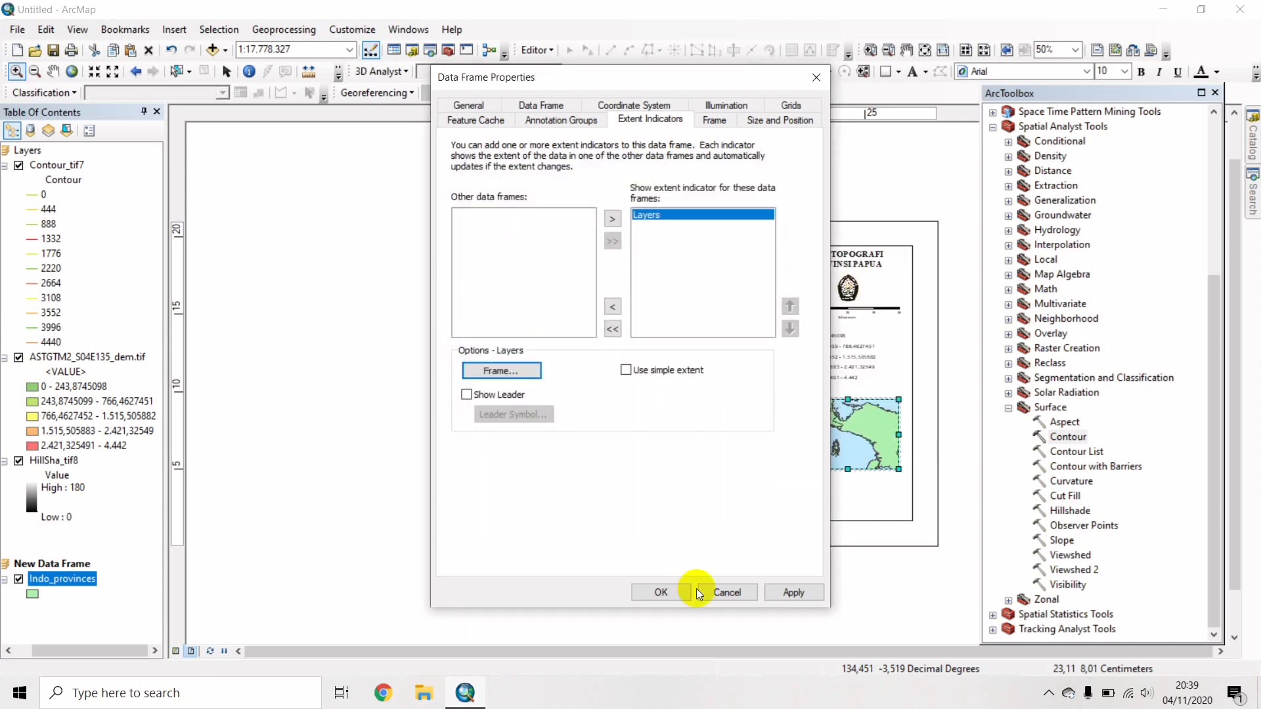
left_click(660, 592)
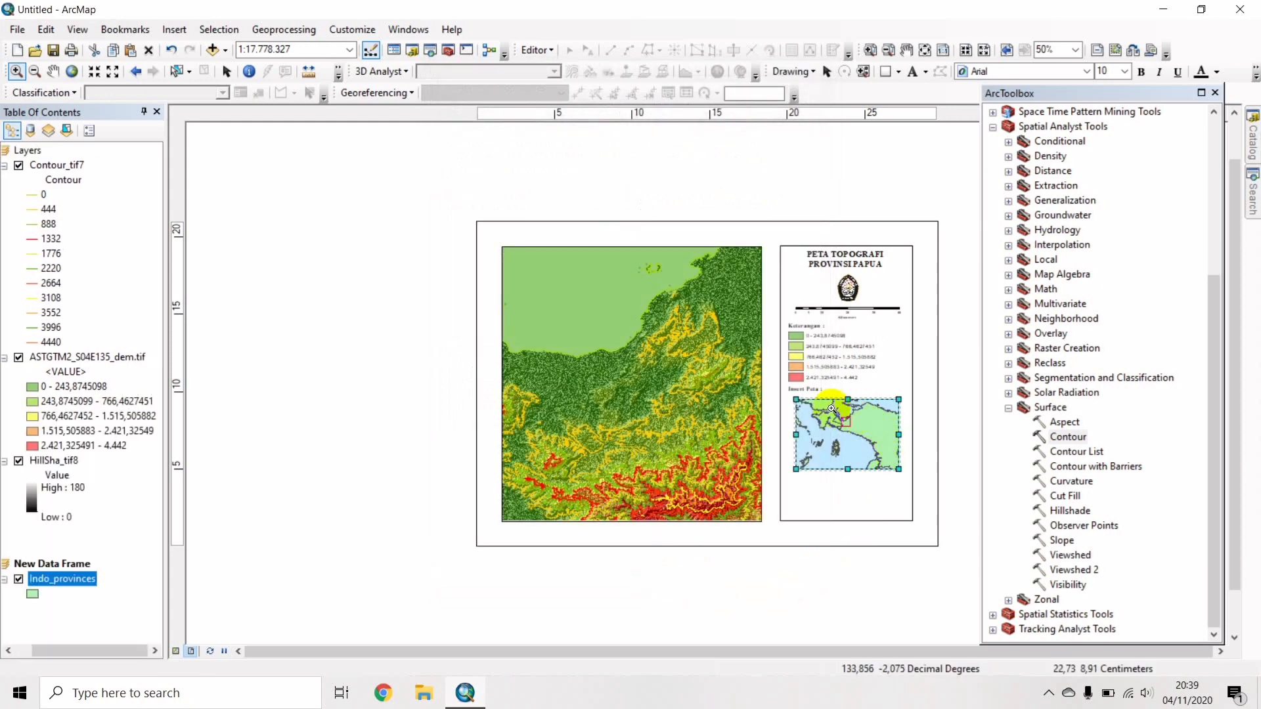
Zoom the inset further to about 1:12.394.385, then select the main map frame.
left_click_drag(822, 405, 882, 463)
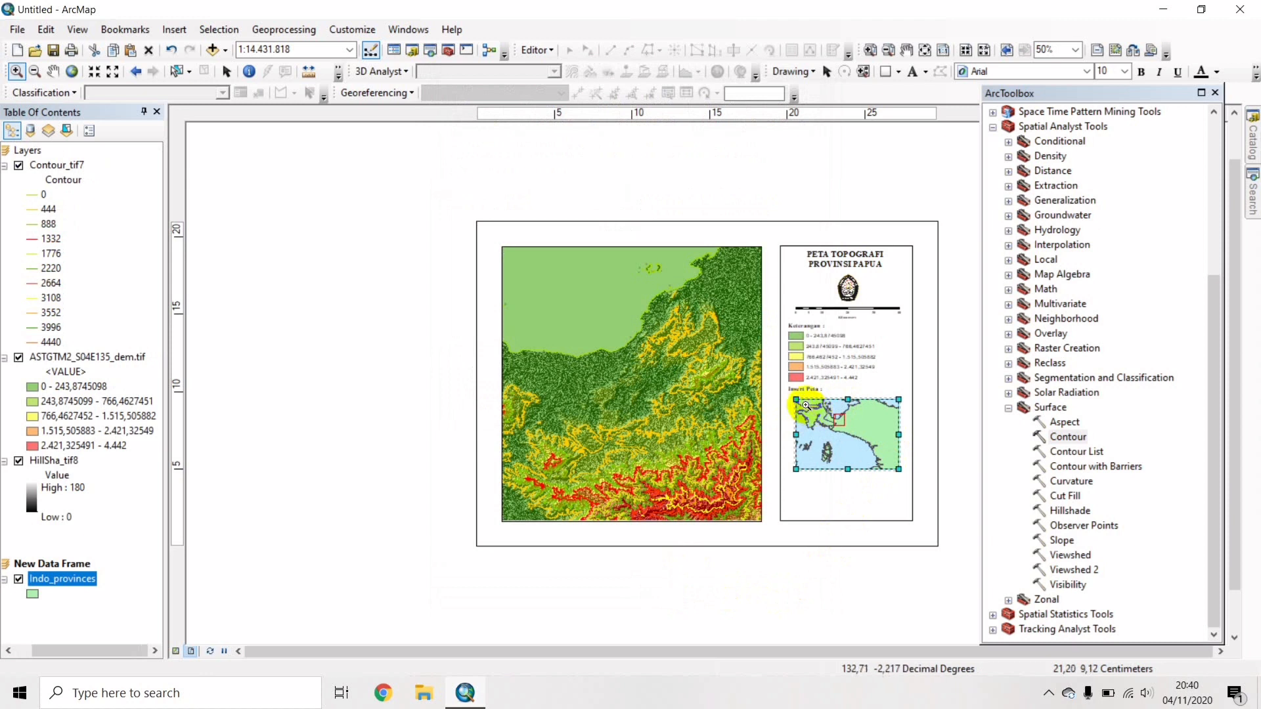
left_click_drag(798, 402, 879, 463)
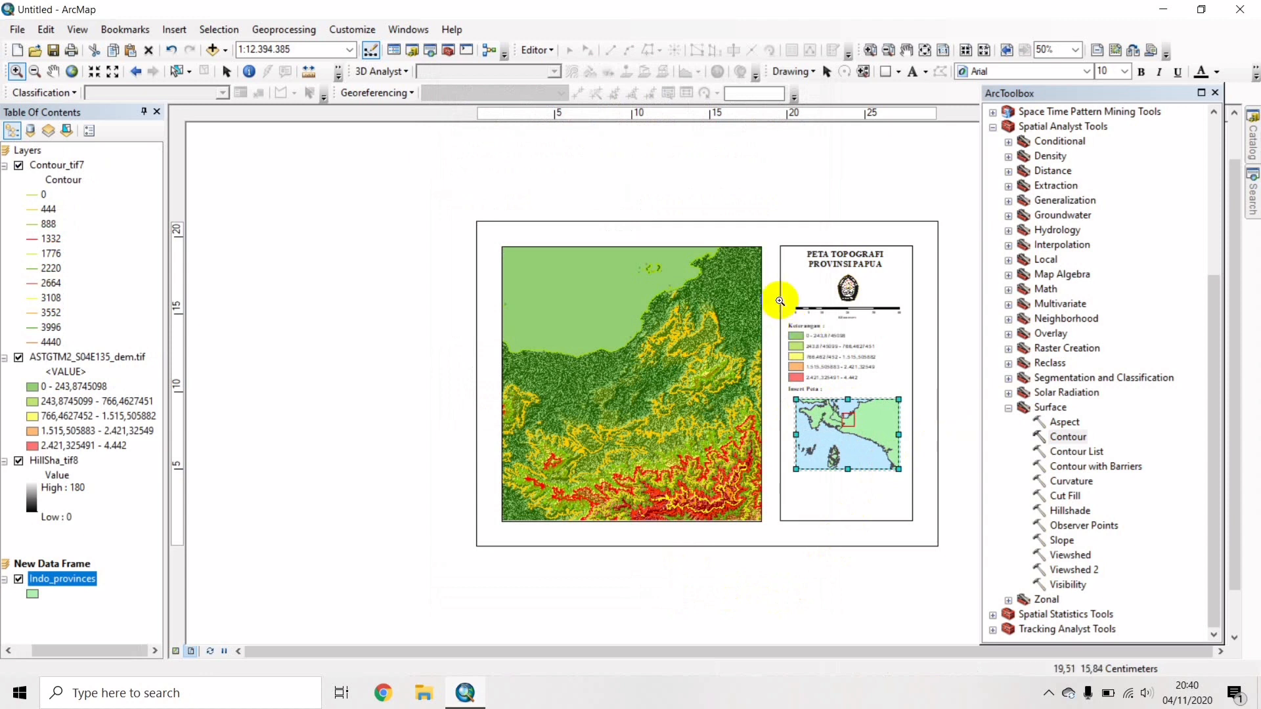
left_click(226, 73)
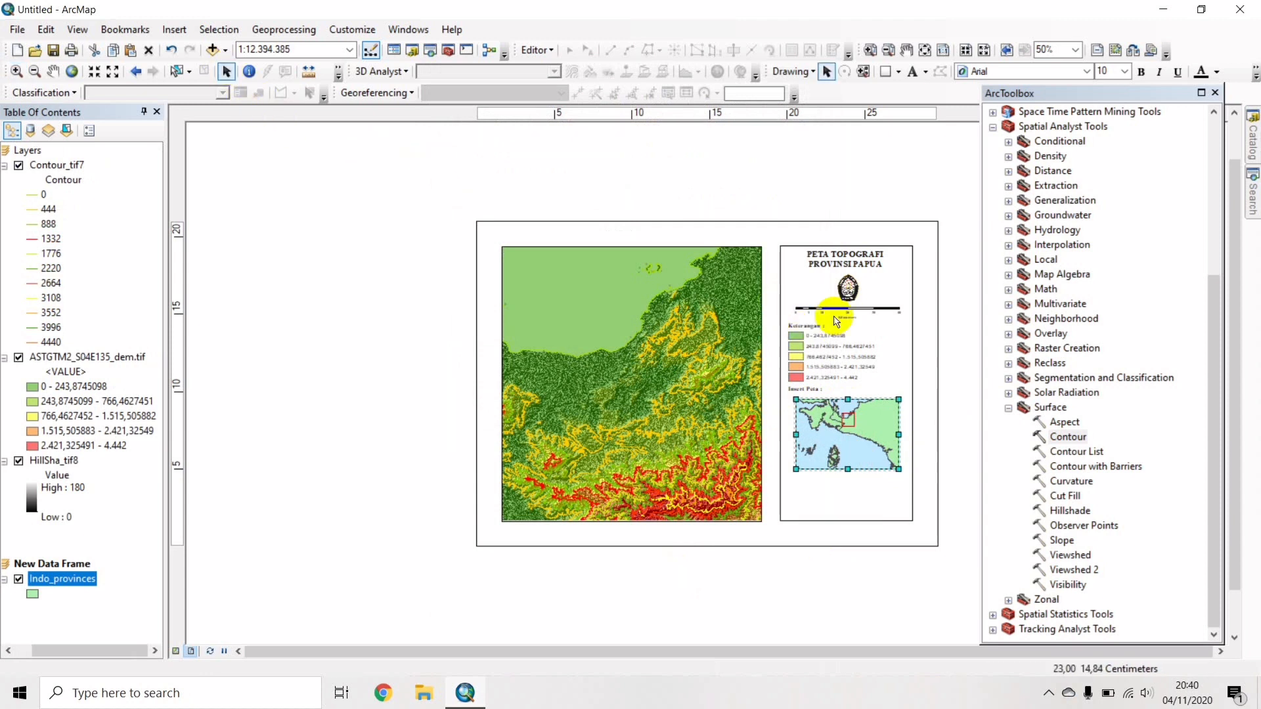
left_click(960, 379)
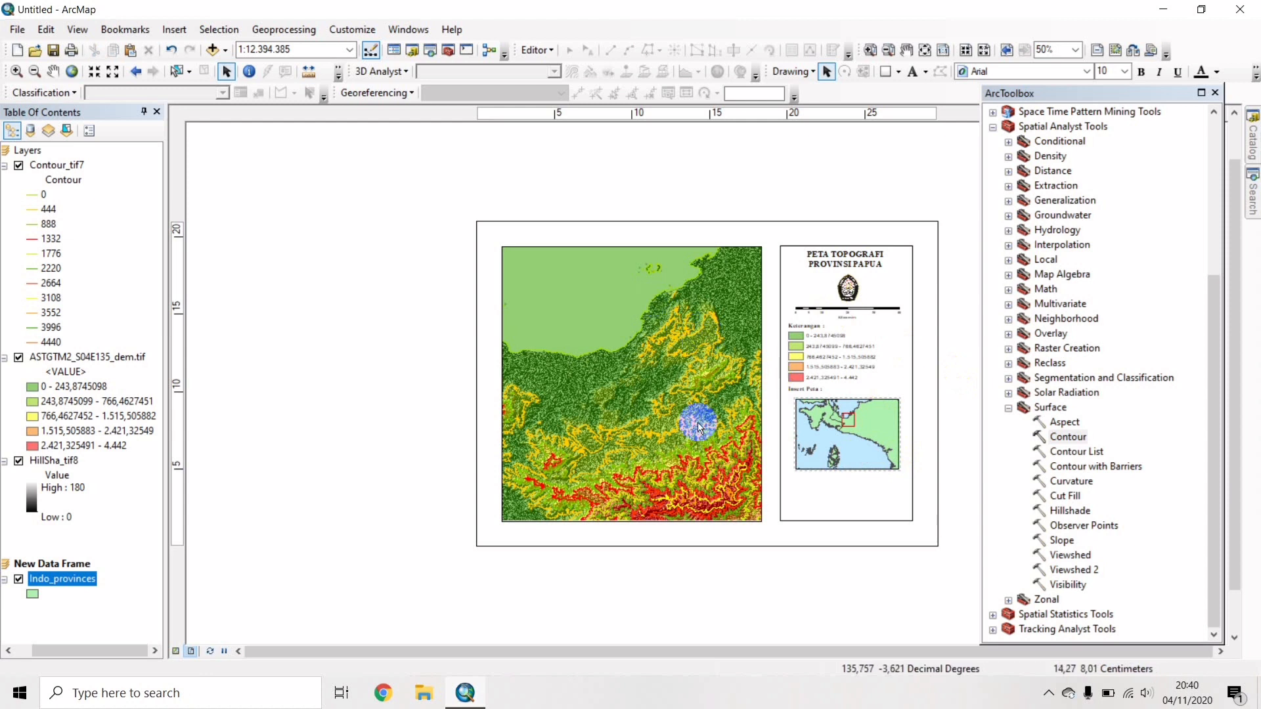
left_click(628, 355)
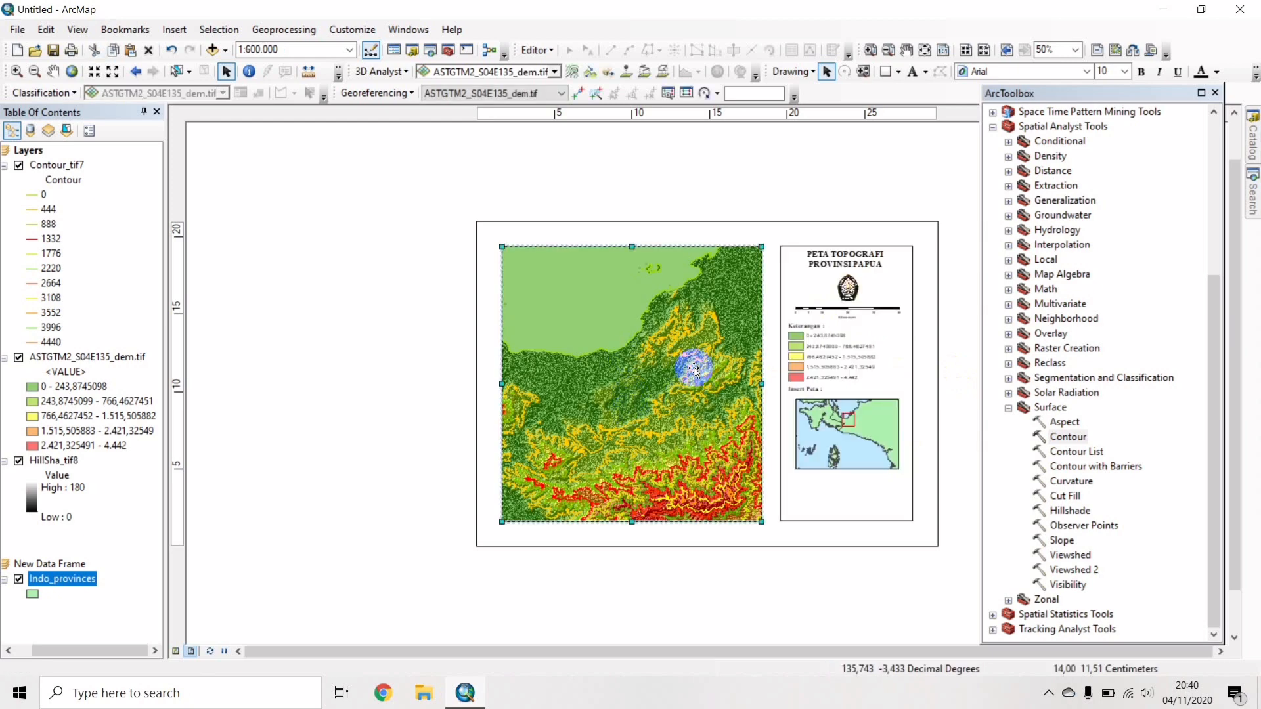
Create a default Graticule grid for the main map and open its properties.
right_click(694, 370)
left_click(726, 355)
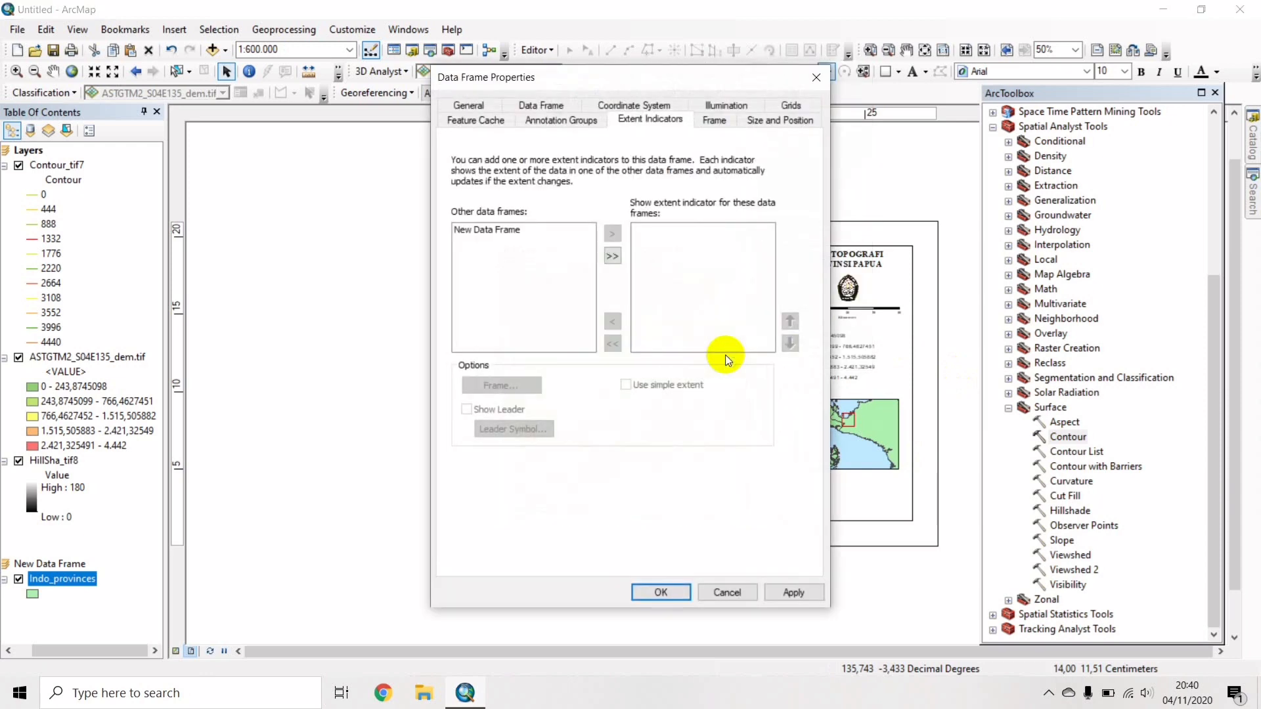
left_click(792, 107)
left_click(760, 173)
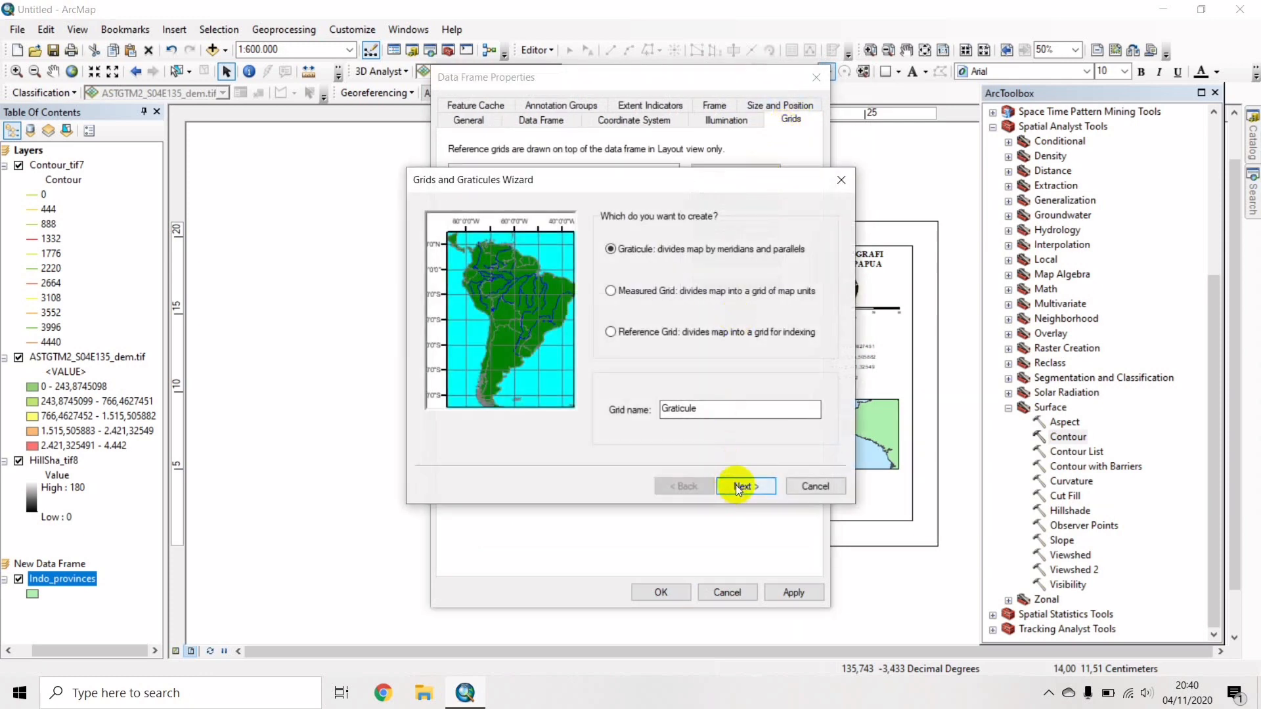
left_click(736, 484)
left_click(735, 485)
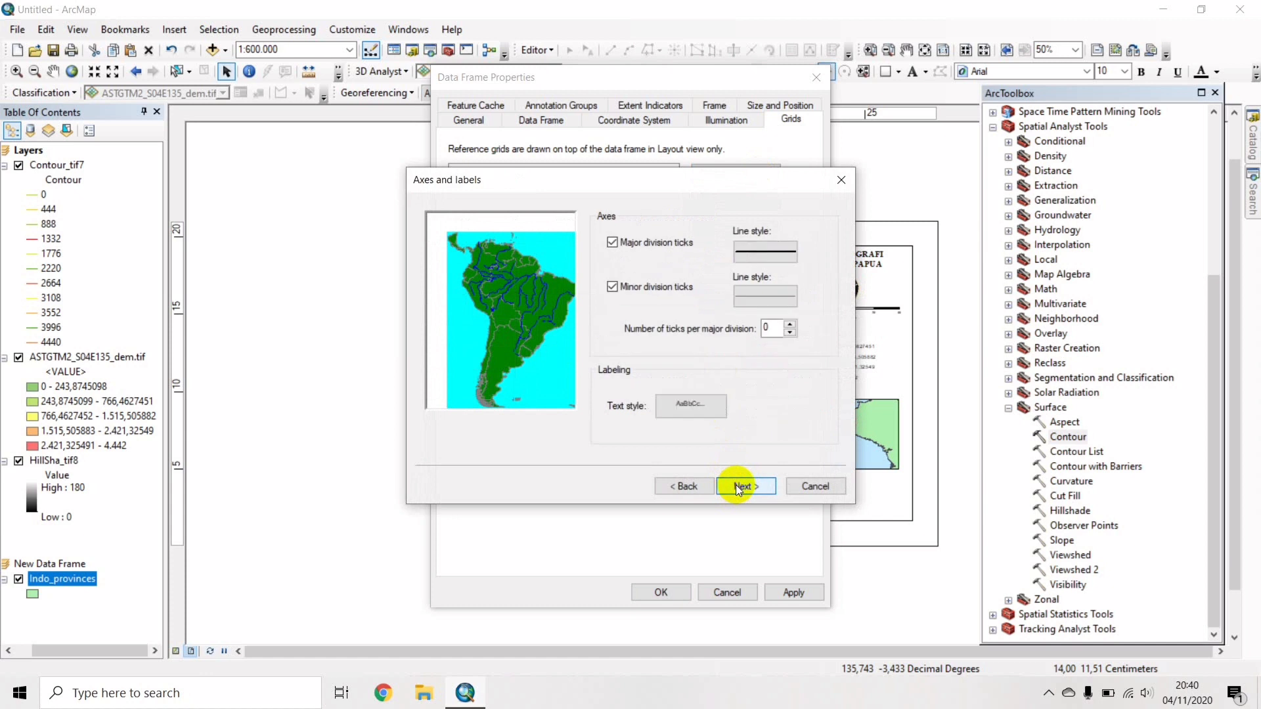
left_click(736, 484)
left_click(736, 484)
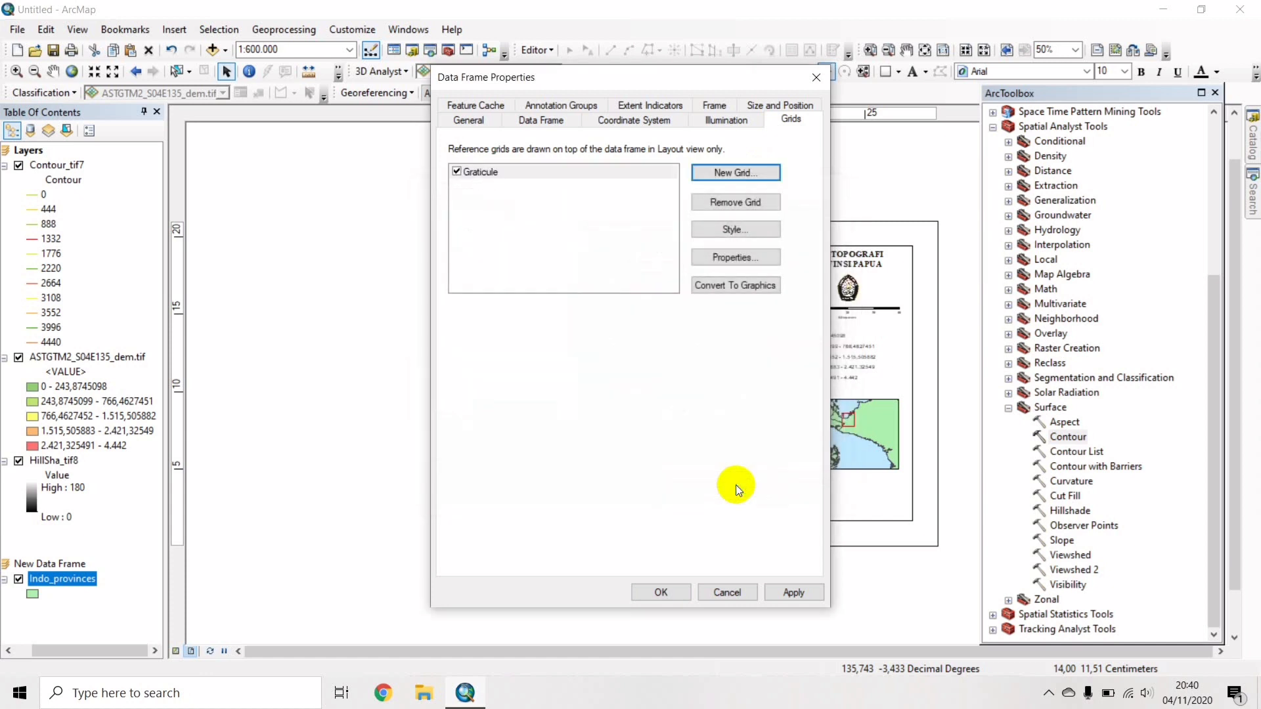
left_click(758, 255)
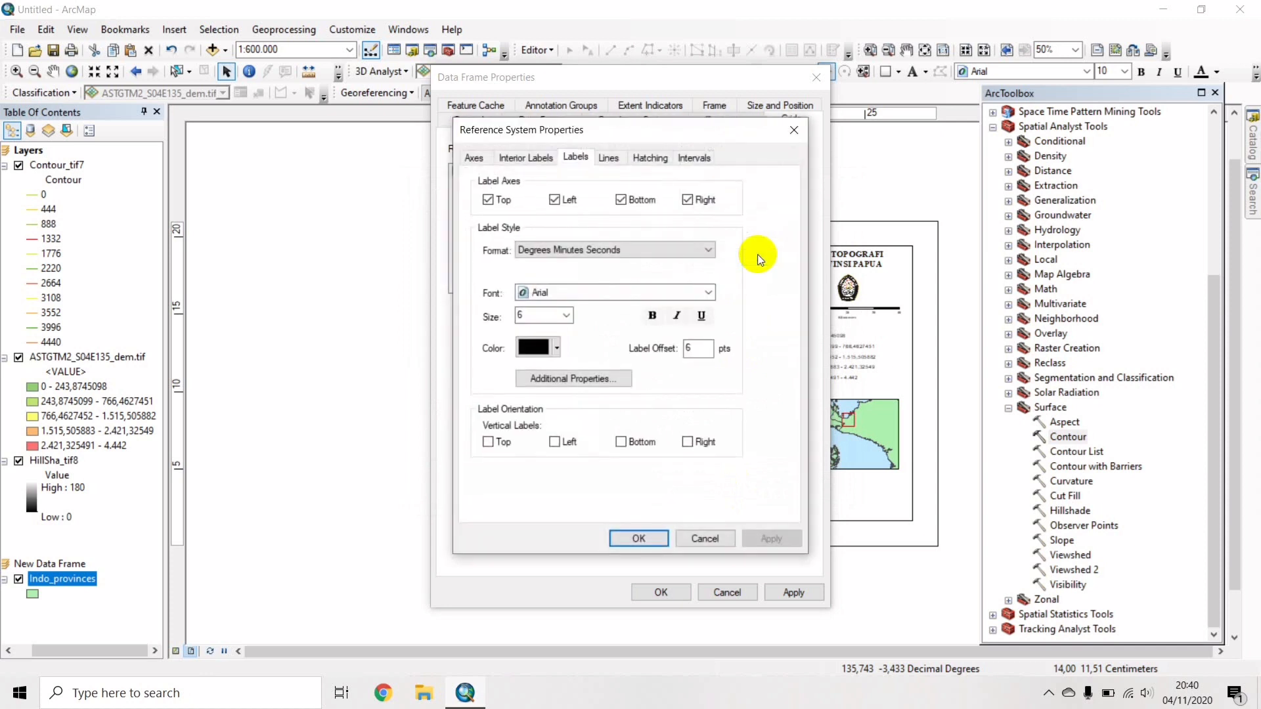
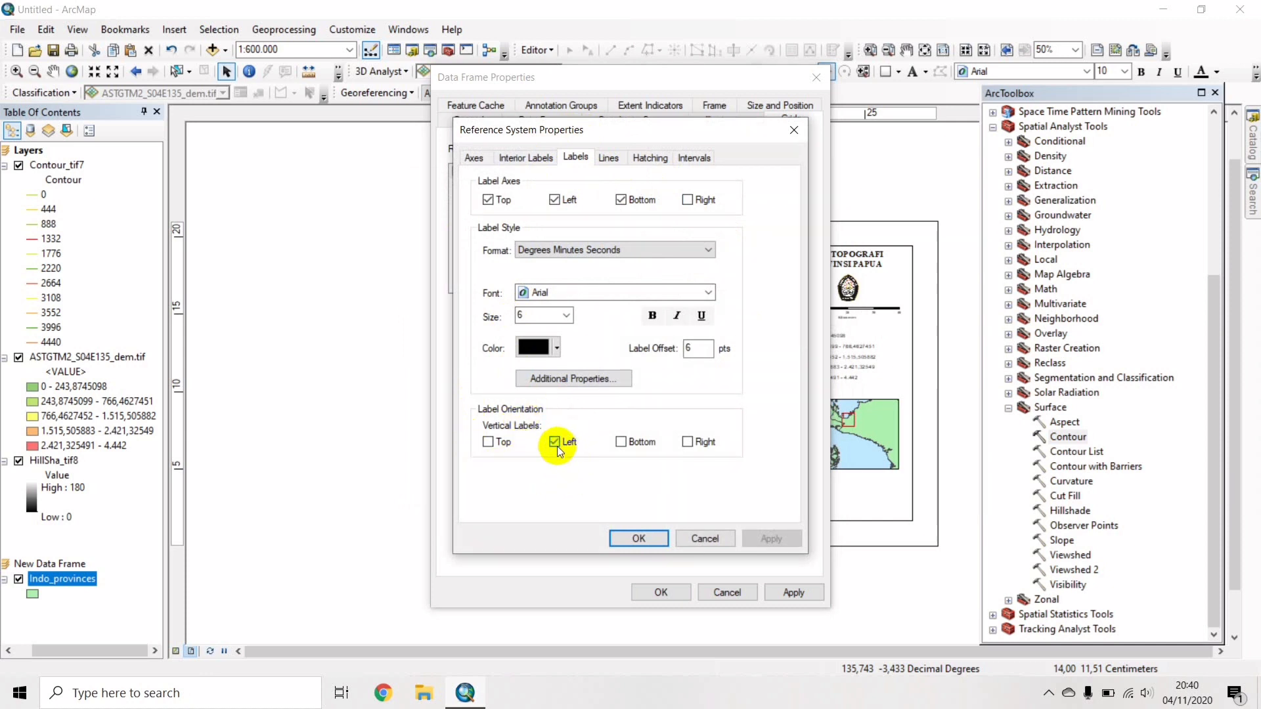
Make the main map's graticule labels bold Times New Roman size 12 and apply the grid.
left_click(605, 295)
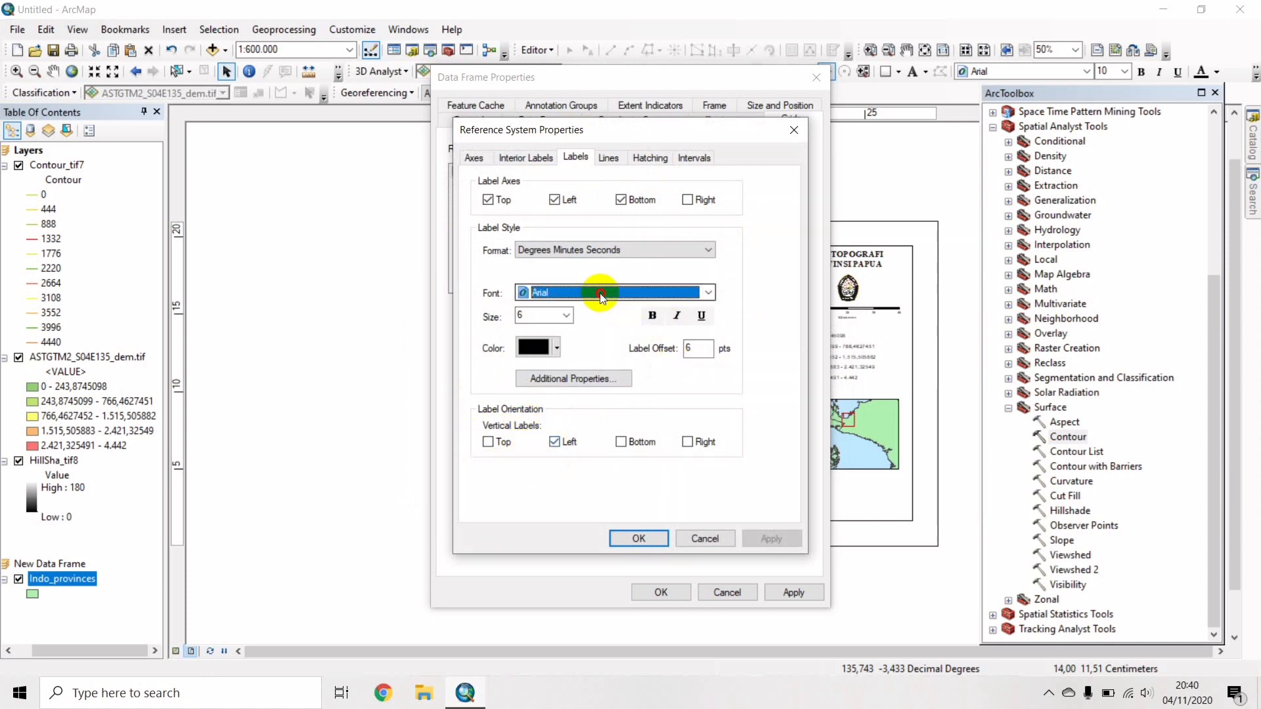
type("ti")
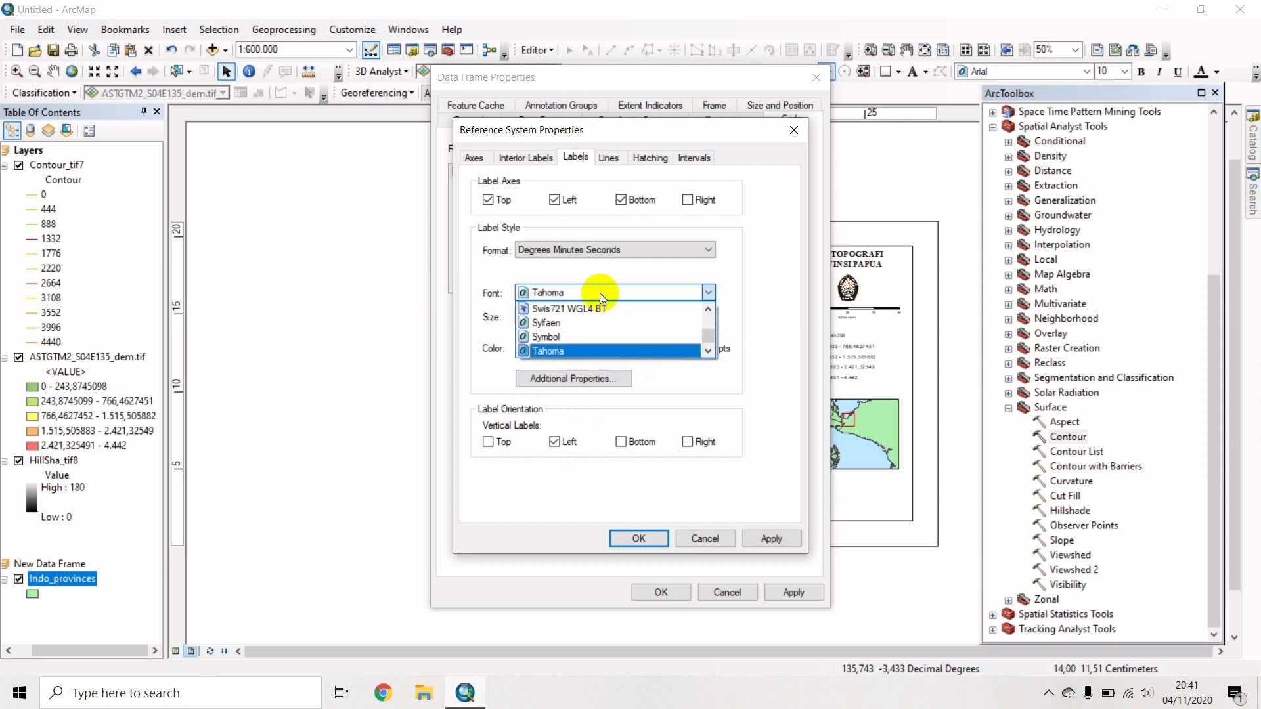
left_click(600, 293)
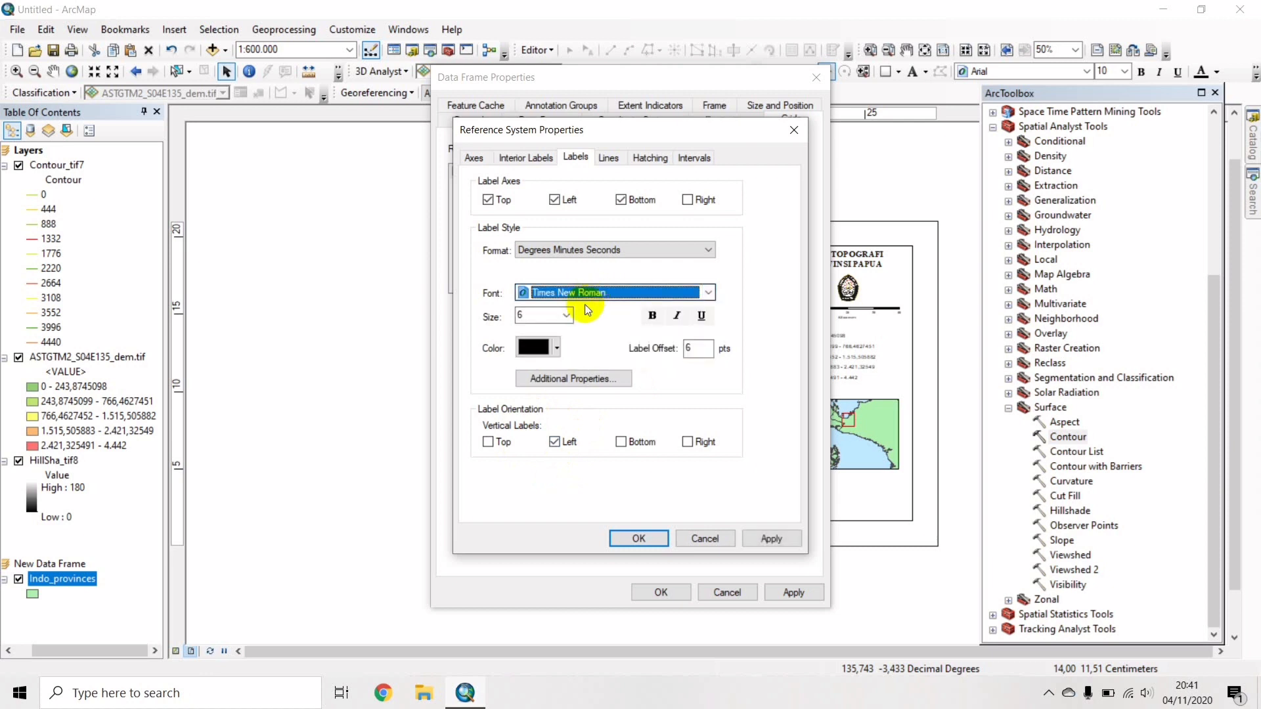
left_click(567, 315)
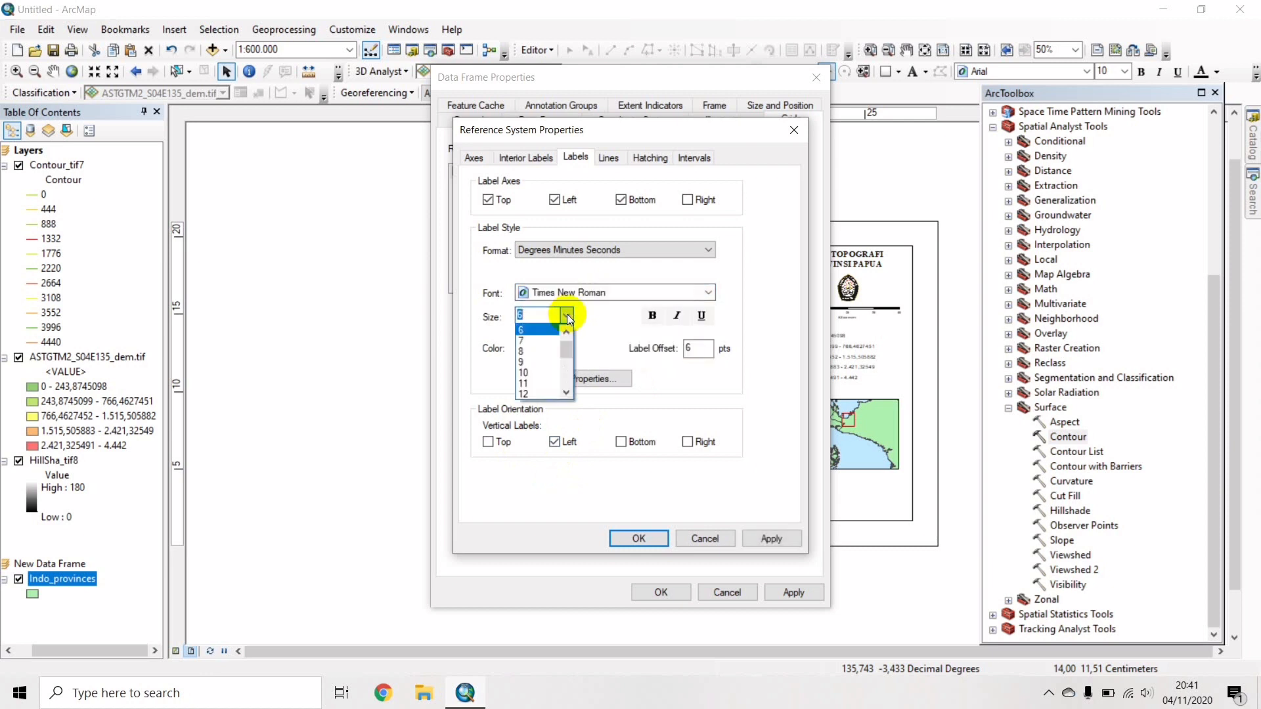
left_click(526, 394)
left_click(652, 316)
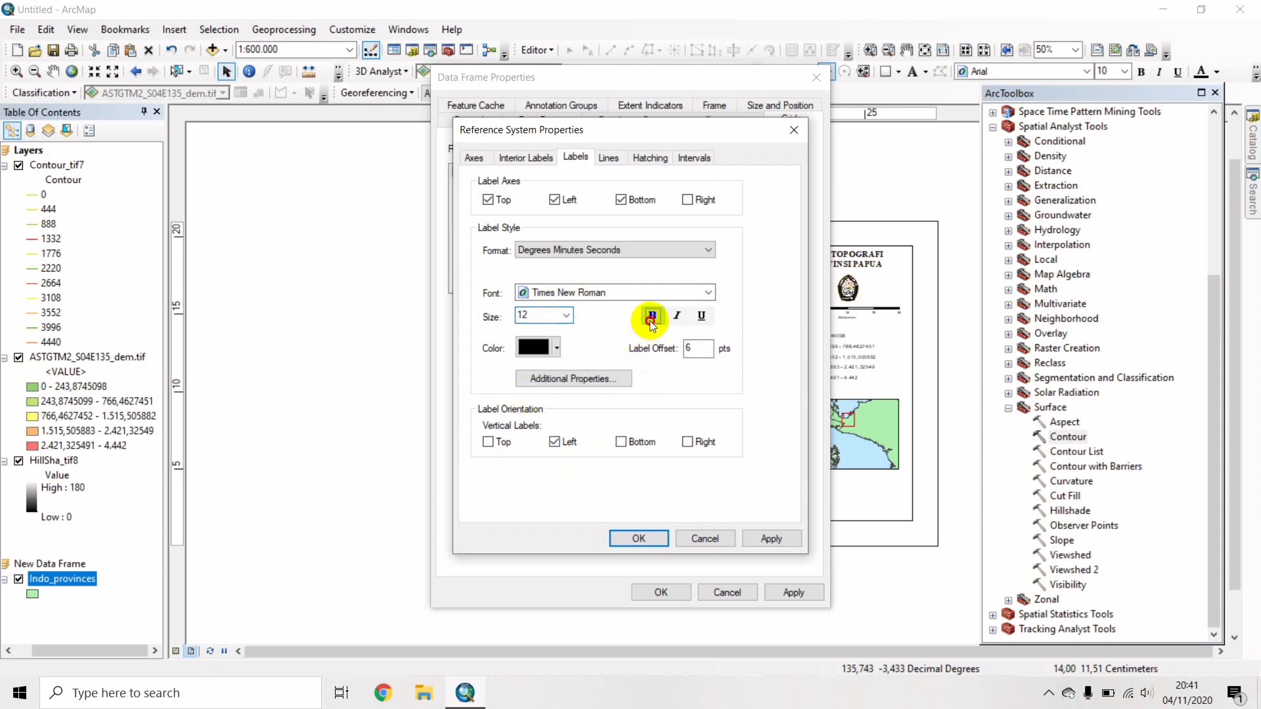
left_click(651, 542)
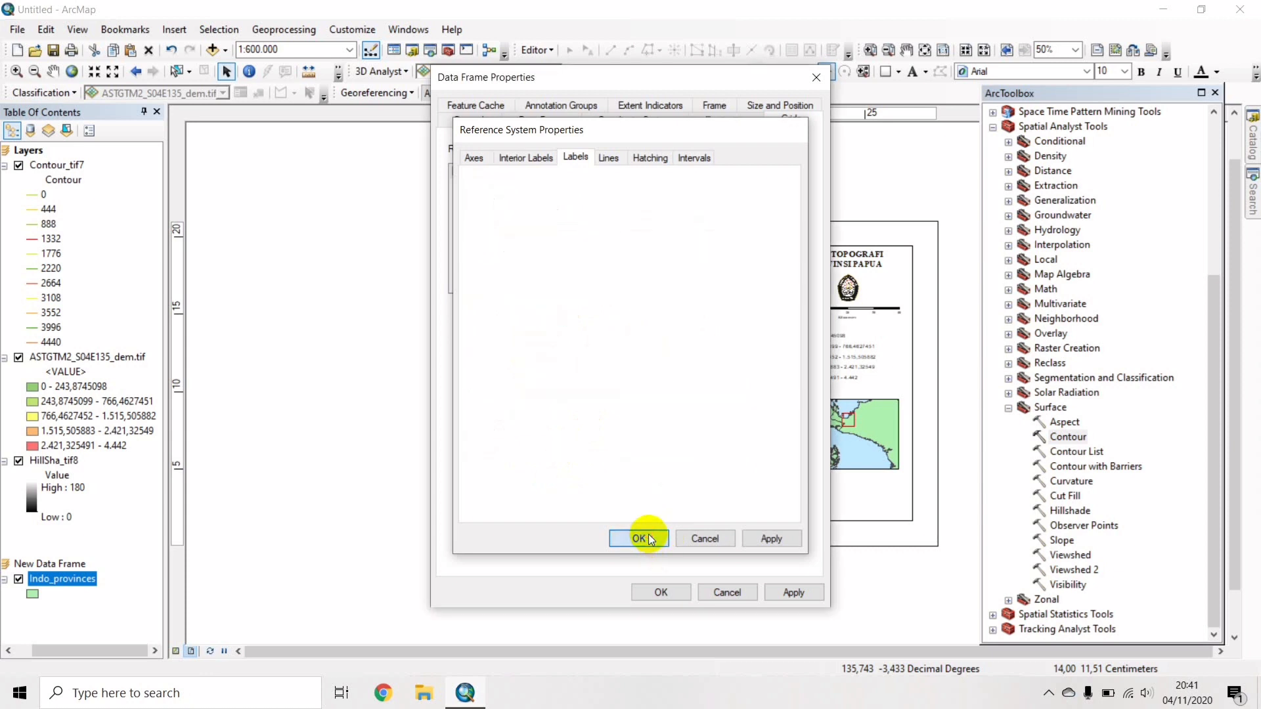
left_click(660, 591)
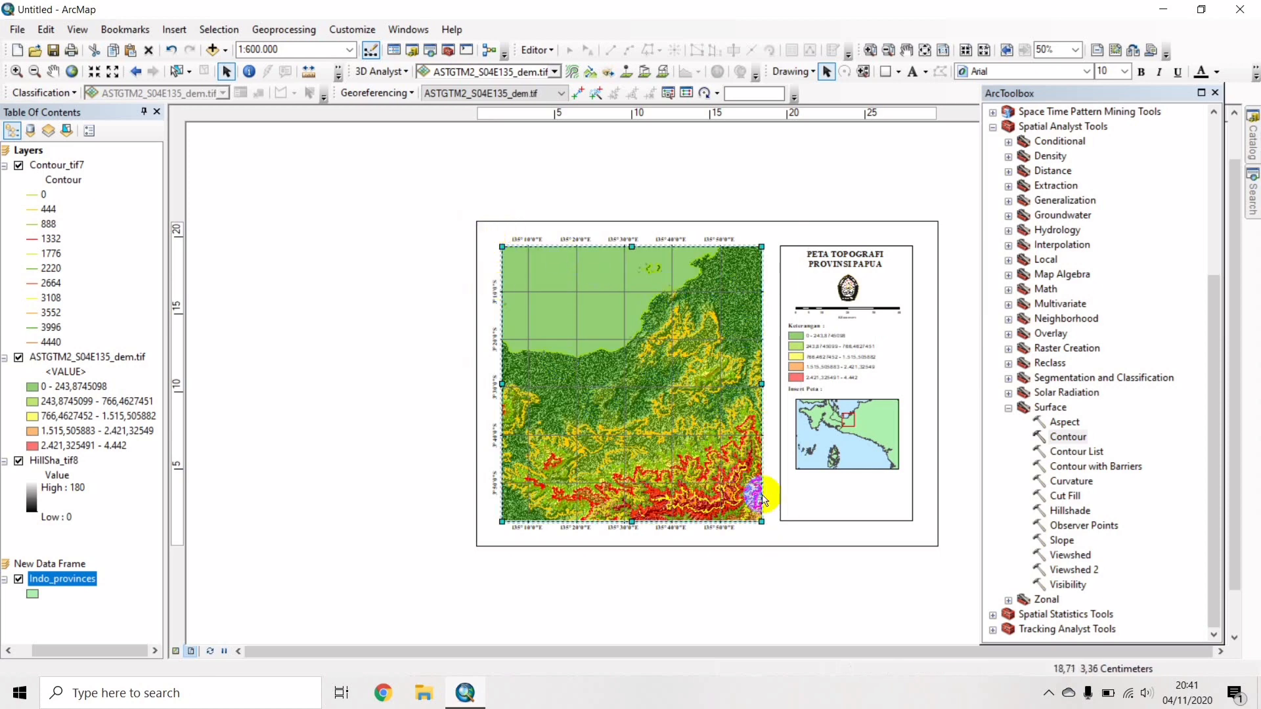
Add a default Graticule grid to the inset map's data frame.
left_click(860, 425)
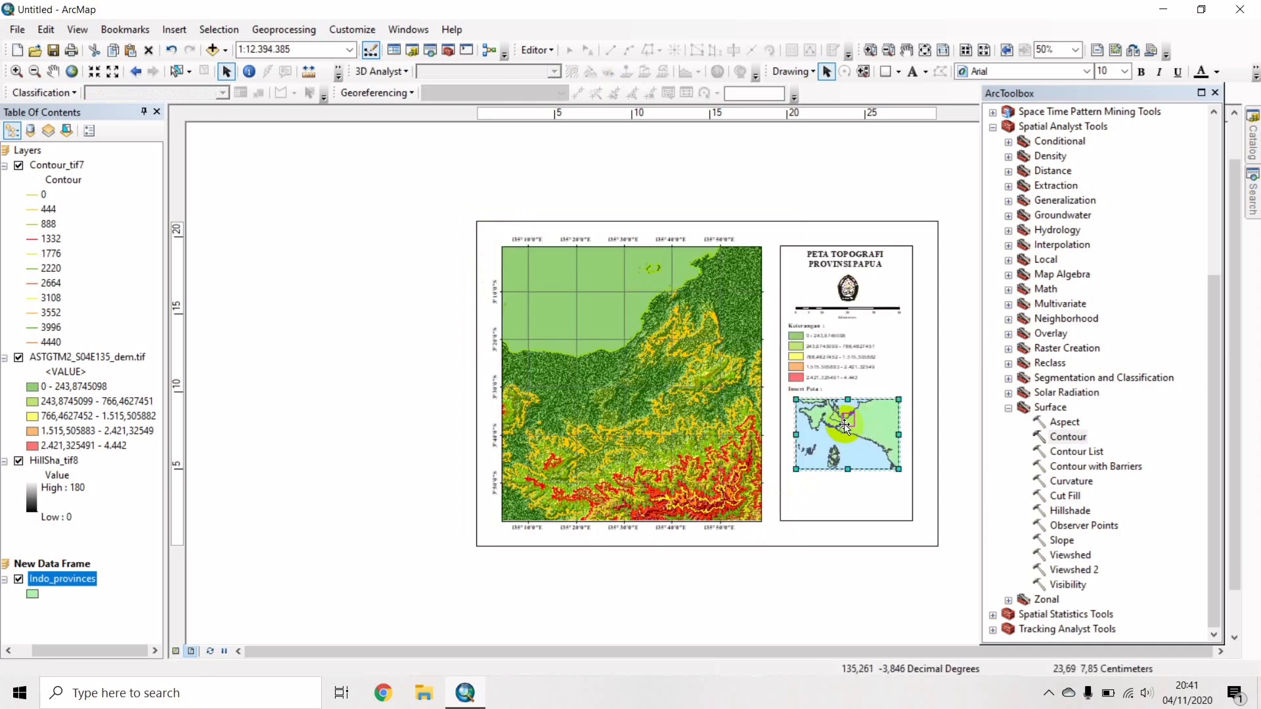
right_click(847, 429)
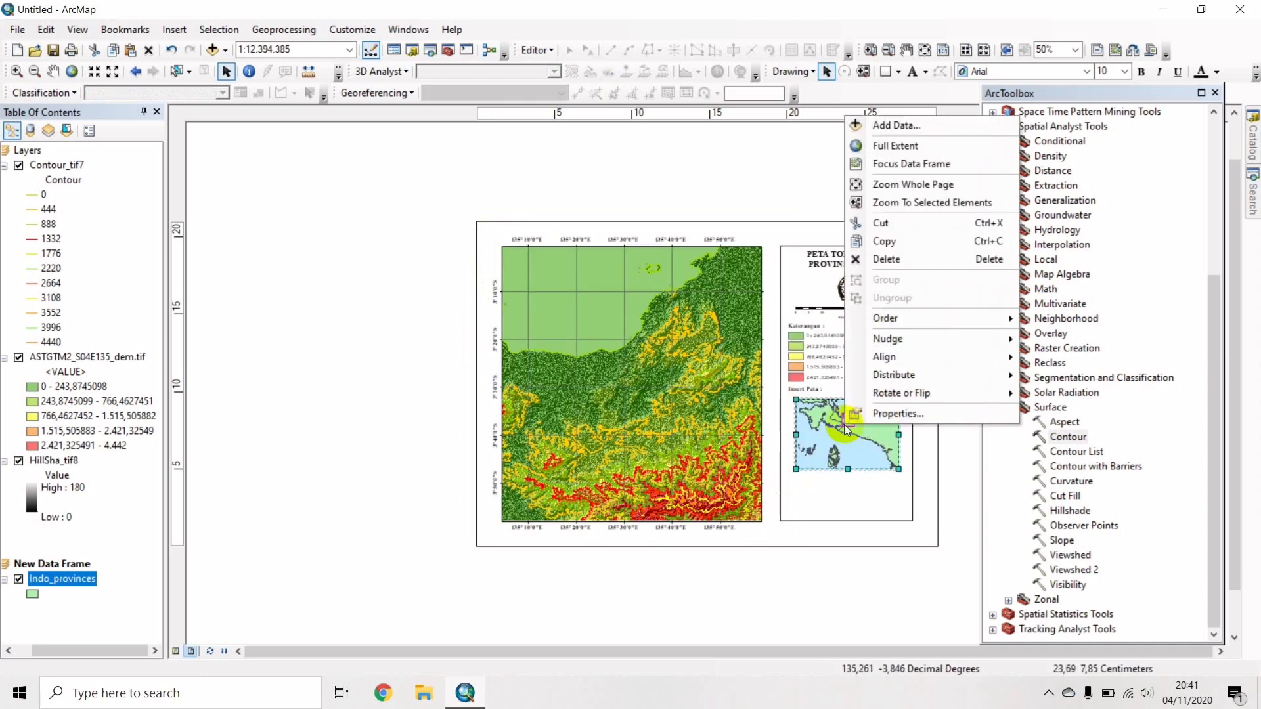
left_click(876, 413)
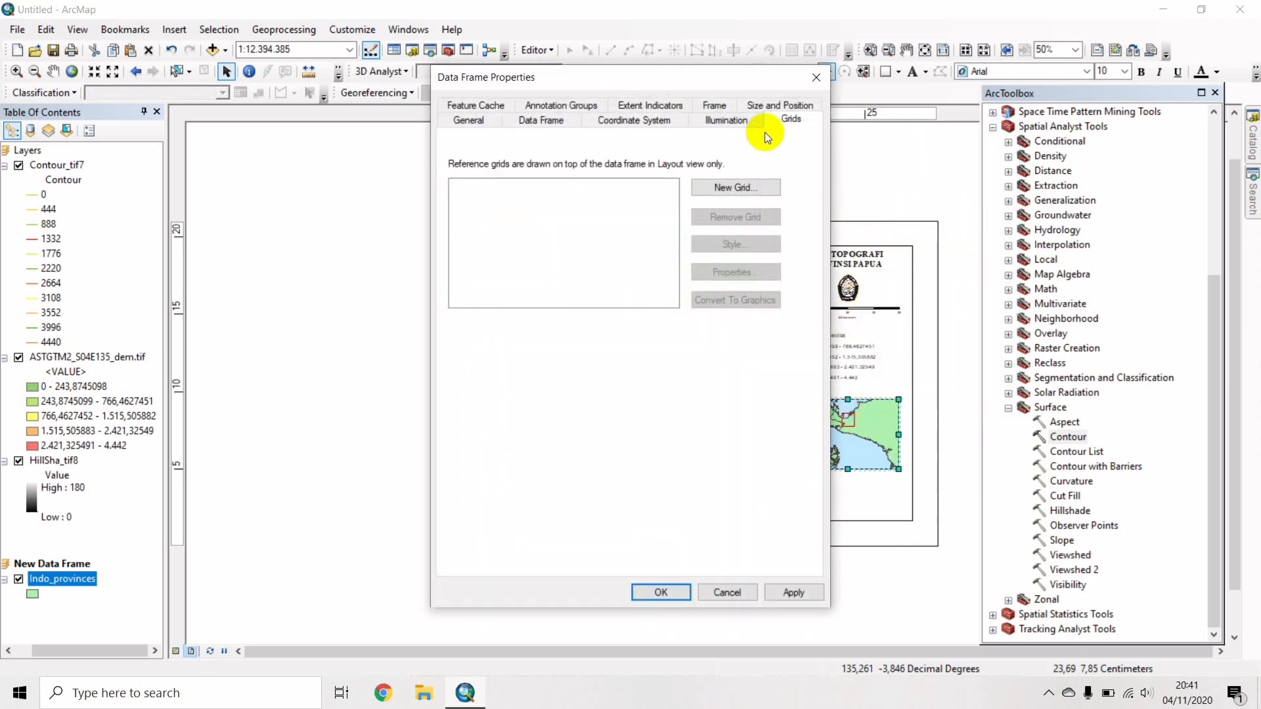
left_click(752, 189)
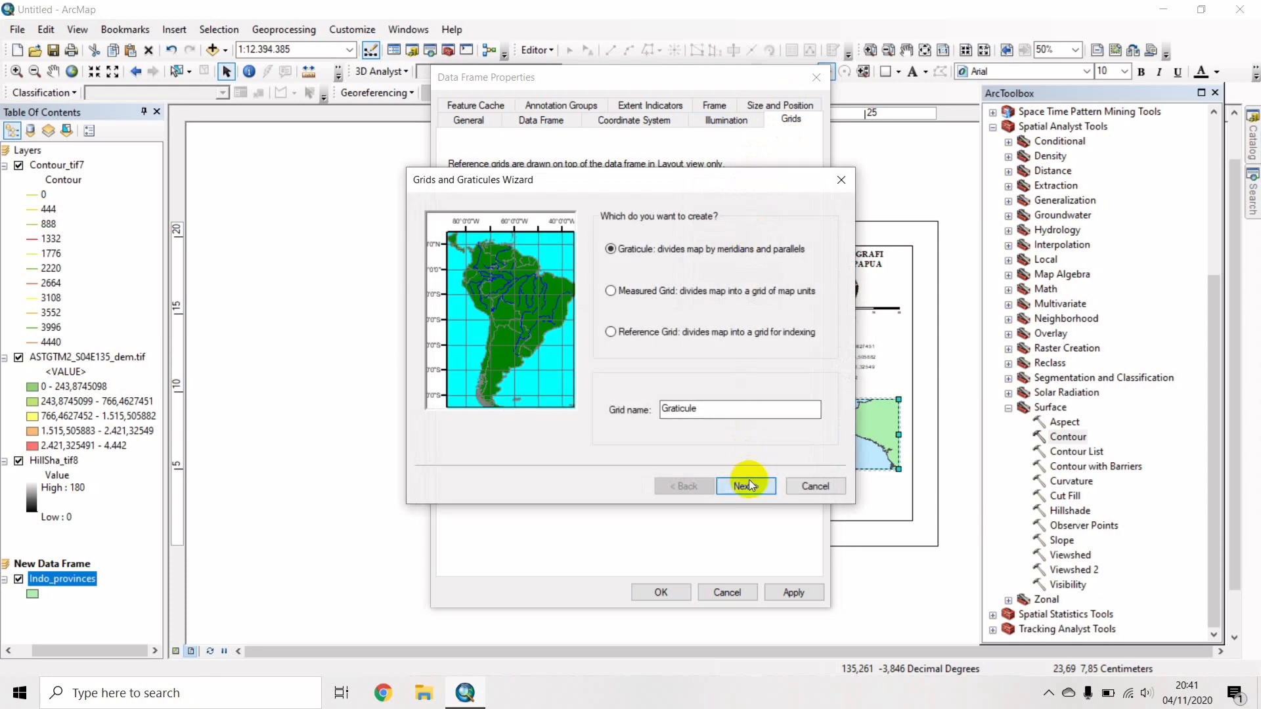
left_click(749, 482)
left_click(749, 482)
left_click(749, 483)
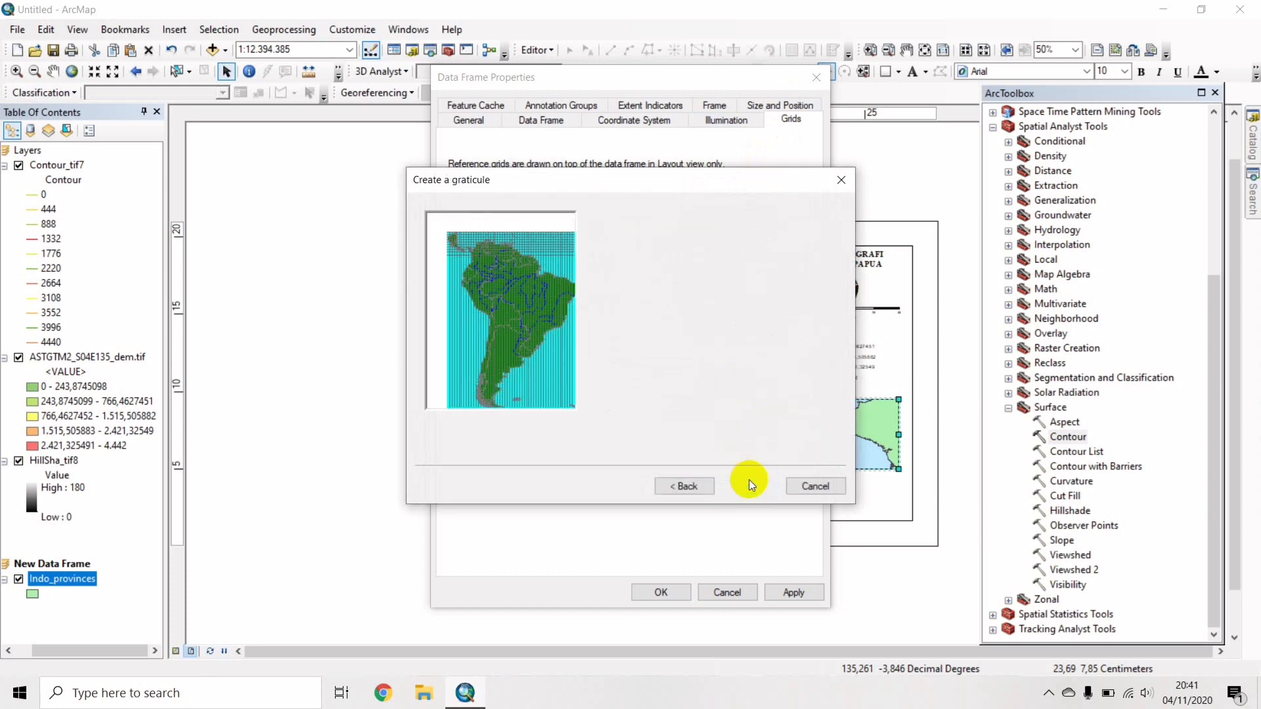
left_click(749, 484)
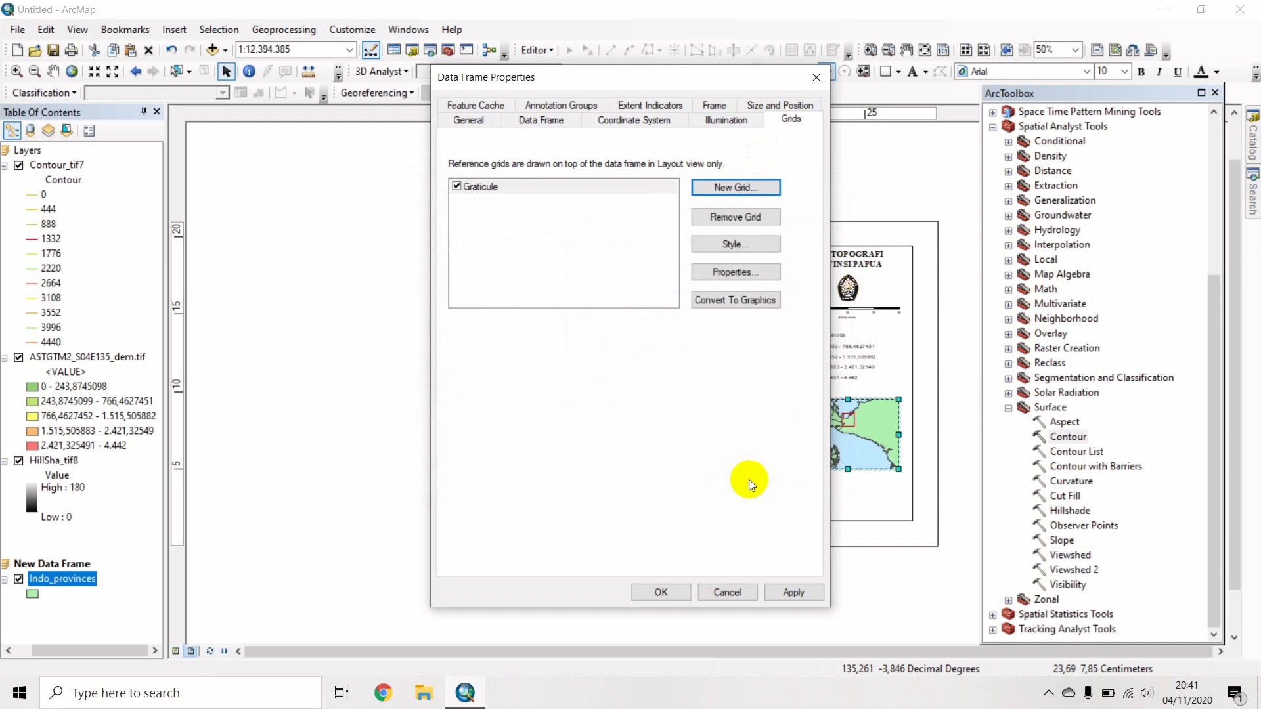
Set the inset graticule labels to bold Times New Roman with vertical labels on the left.
left_click(732, 275)
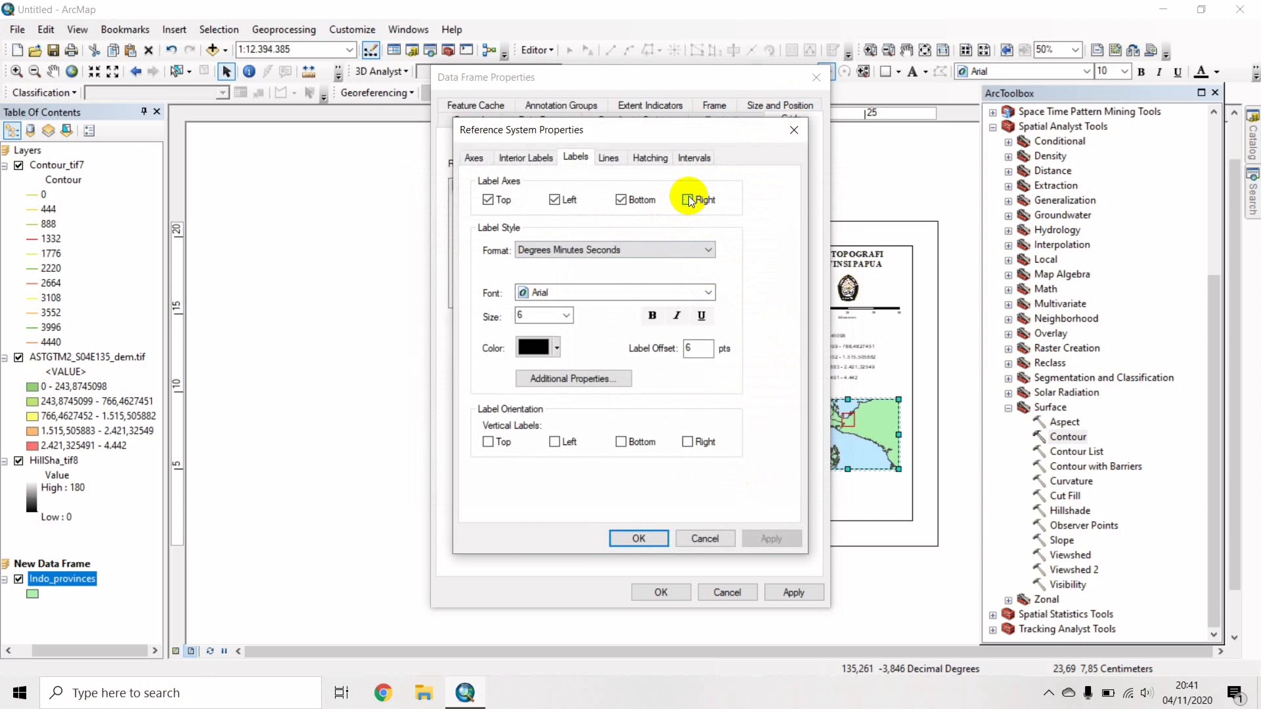
left_click(560, 294)
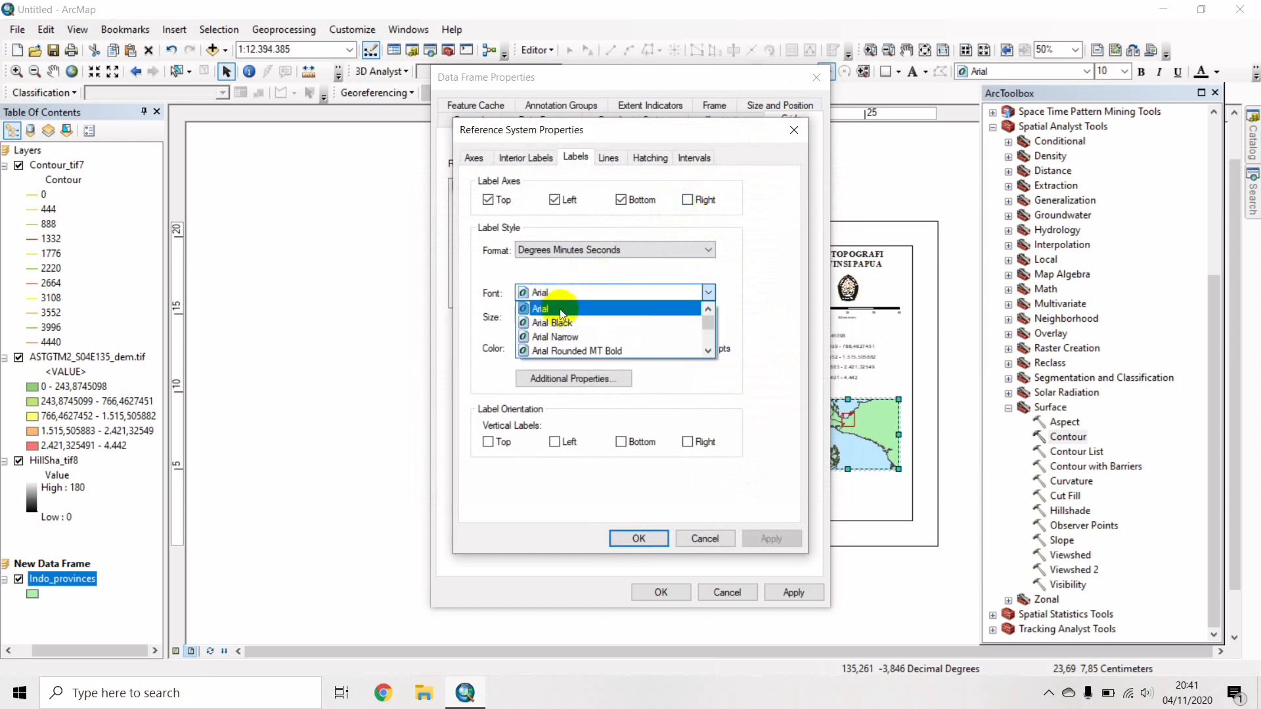
key("t")
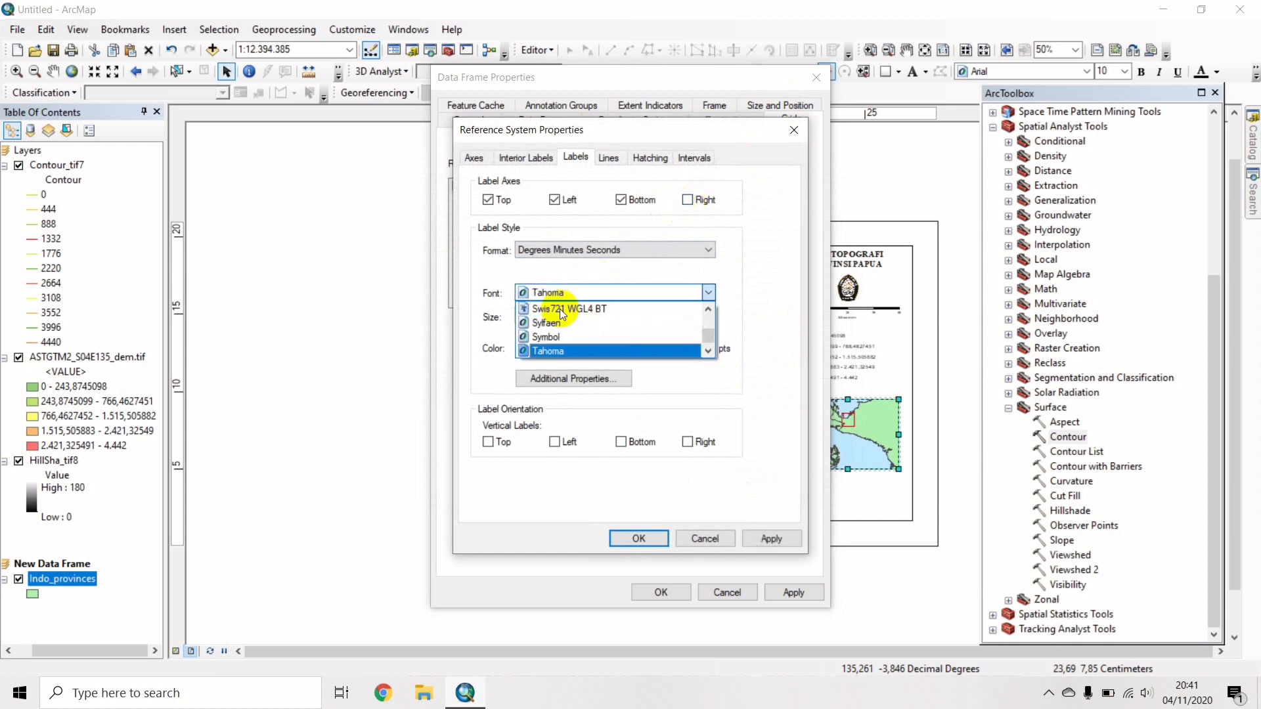
key("i")
key("Return")
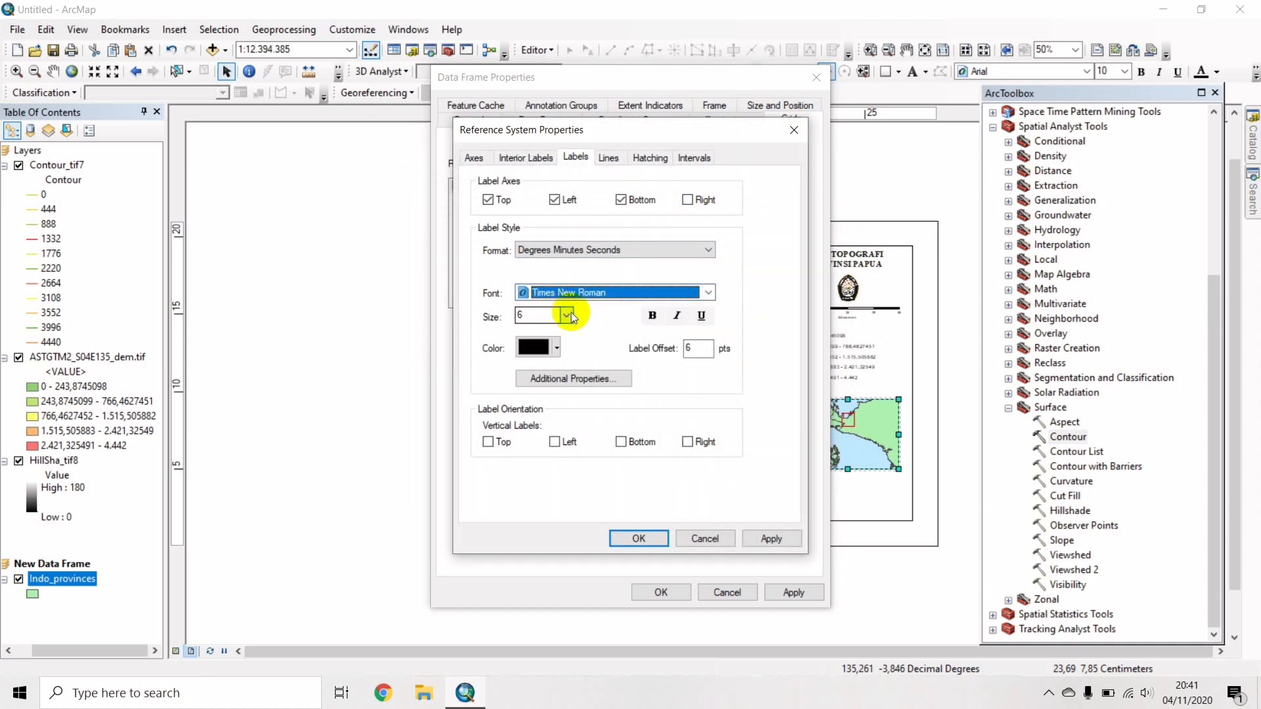
left_click(654, 316)
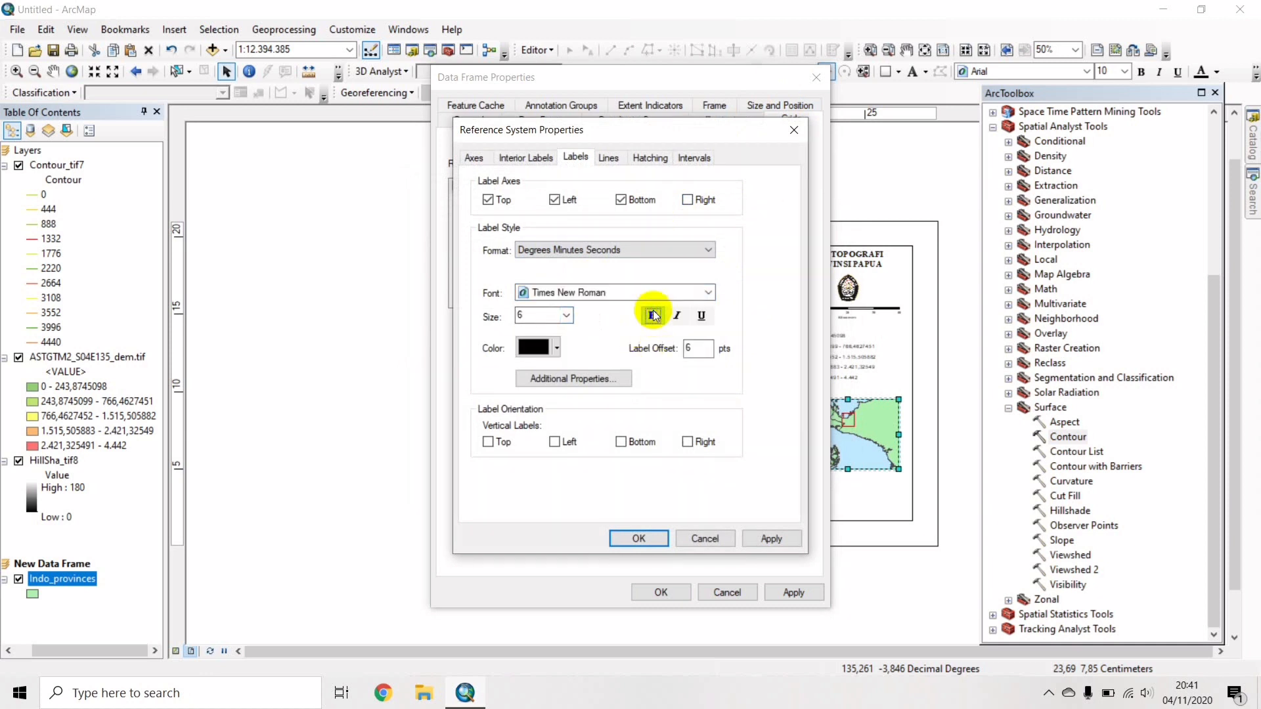
left_click(555, 442)
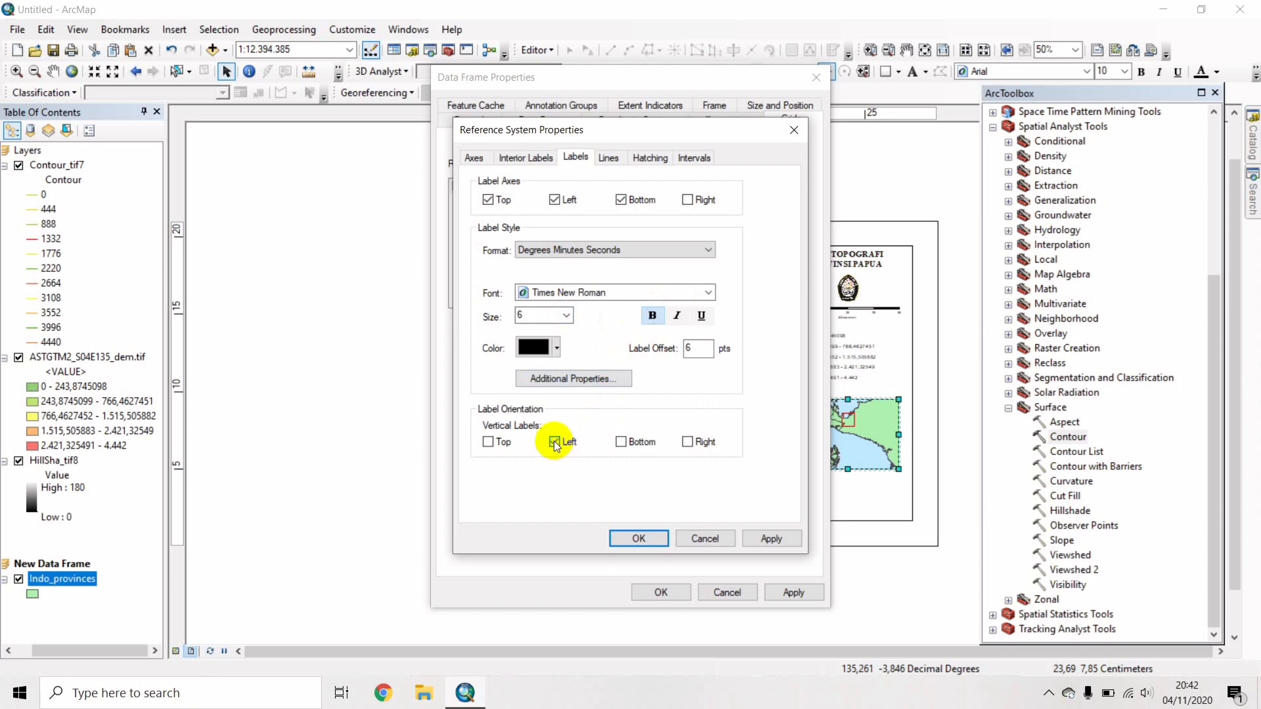
left_click(639, 538)
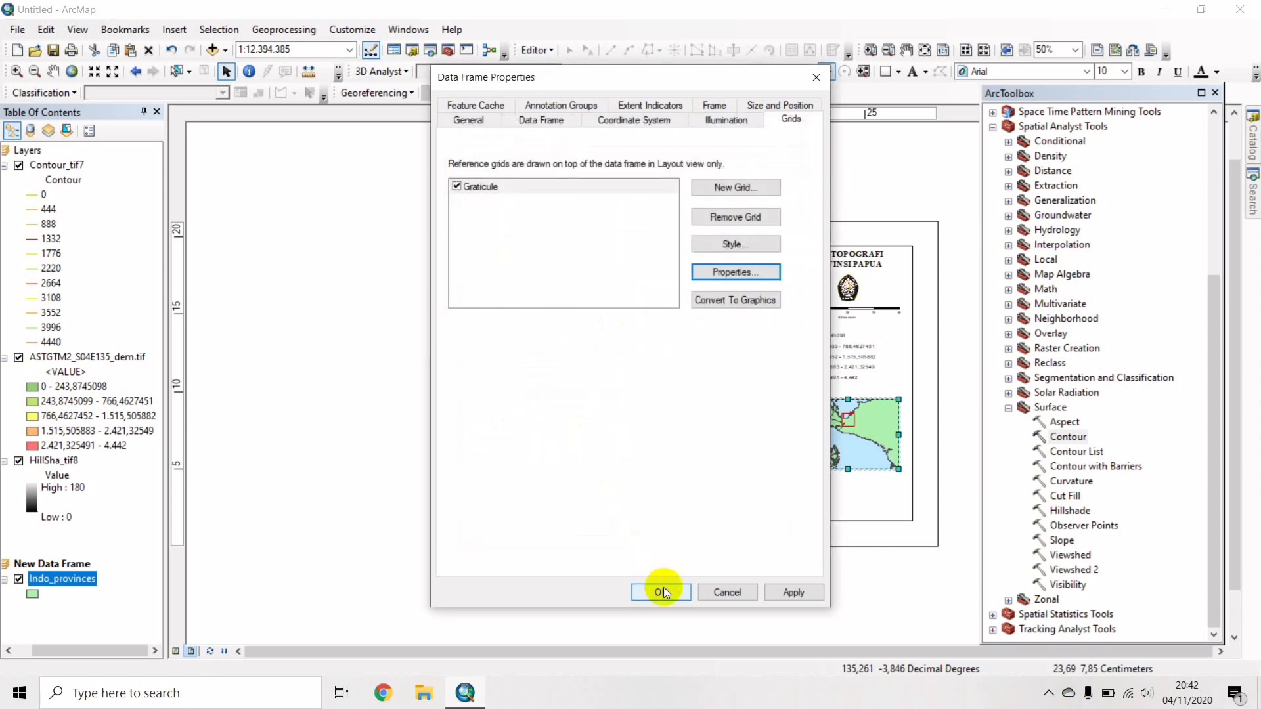
left_click(661, 592)
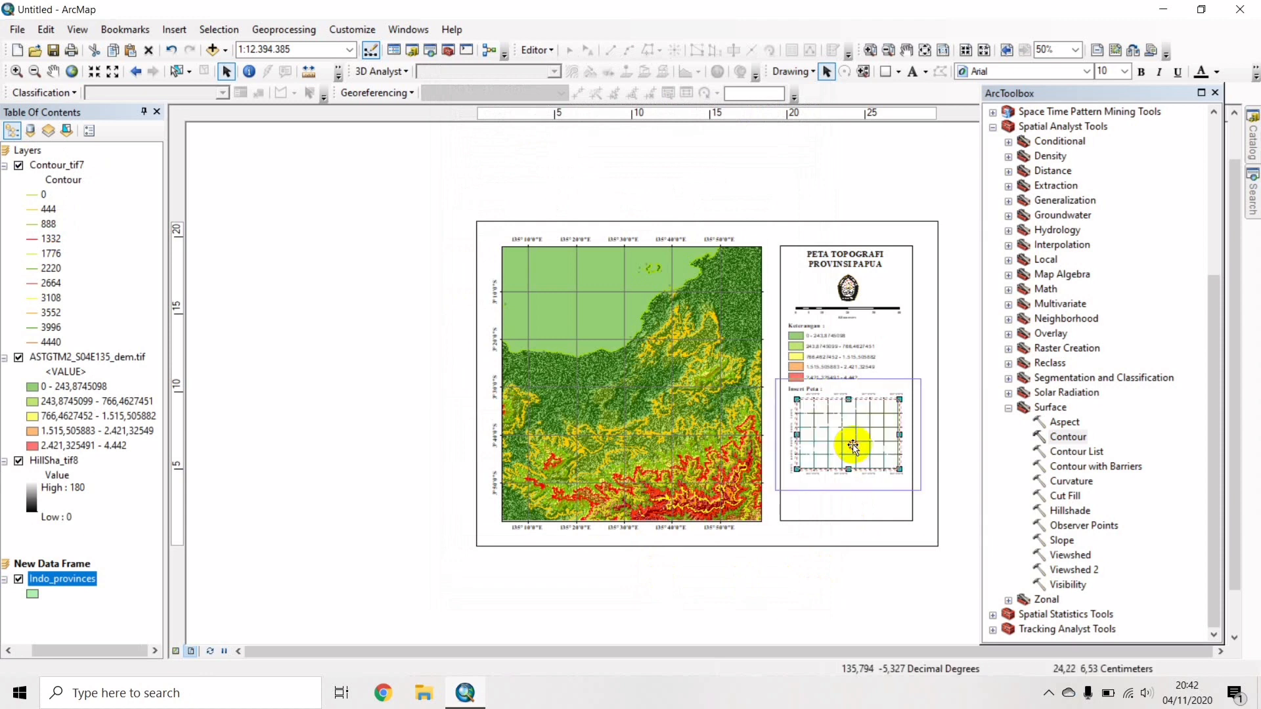
Edit the 'Inset Peta' caption text in the side panel.
left_click(852, 444)
left_click(956, 385)
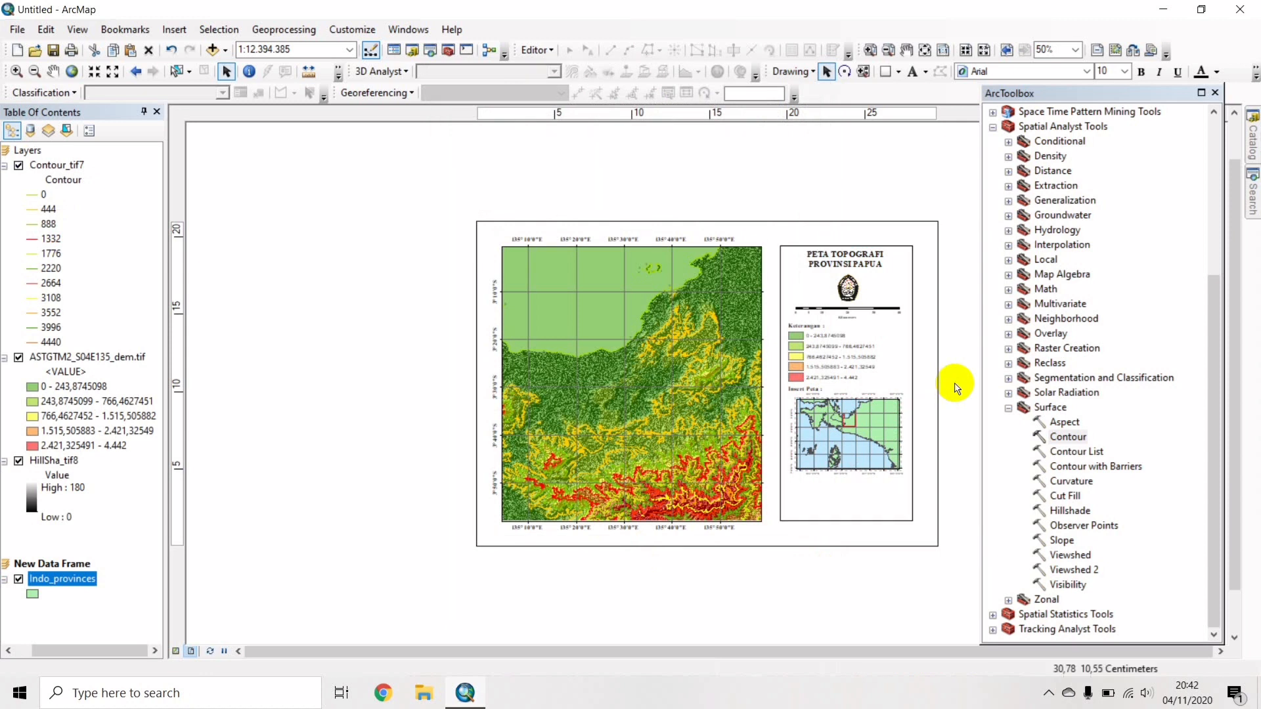
left_click(809, 389)
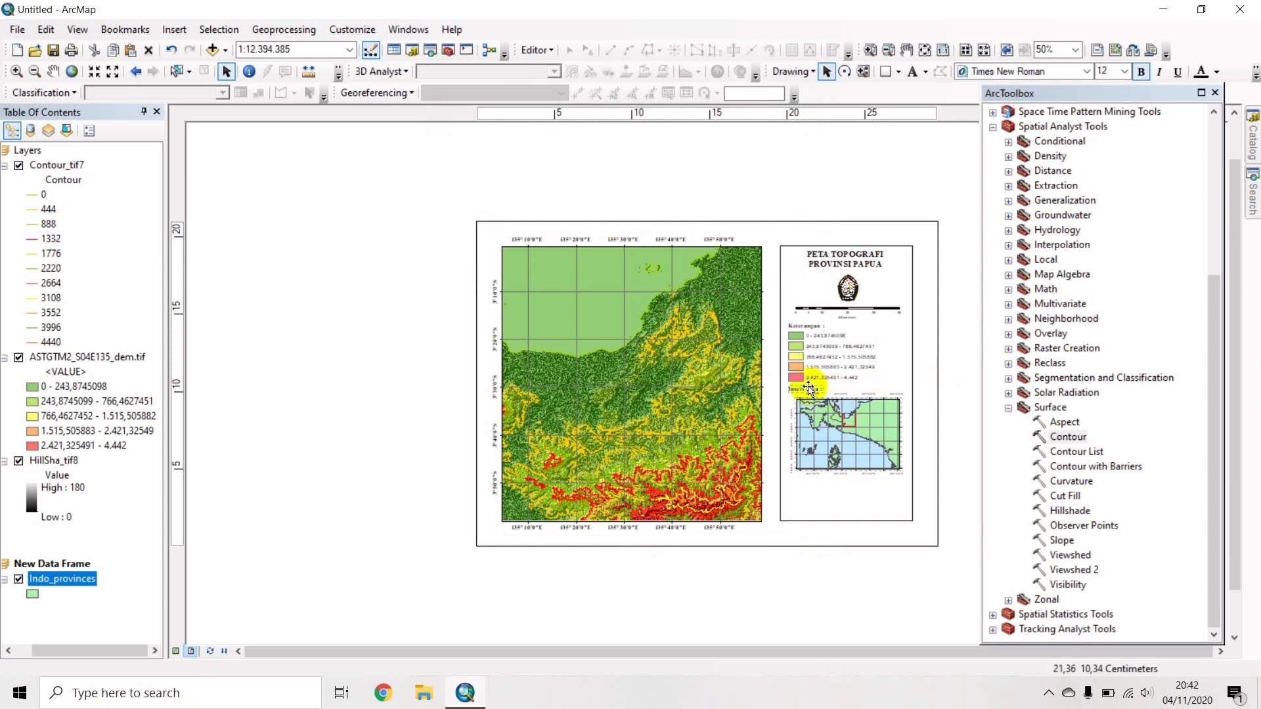
left_click(809, 388)
left_click(953, 404)
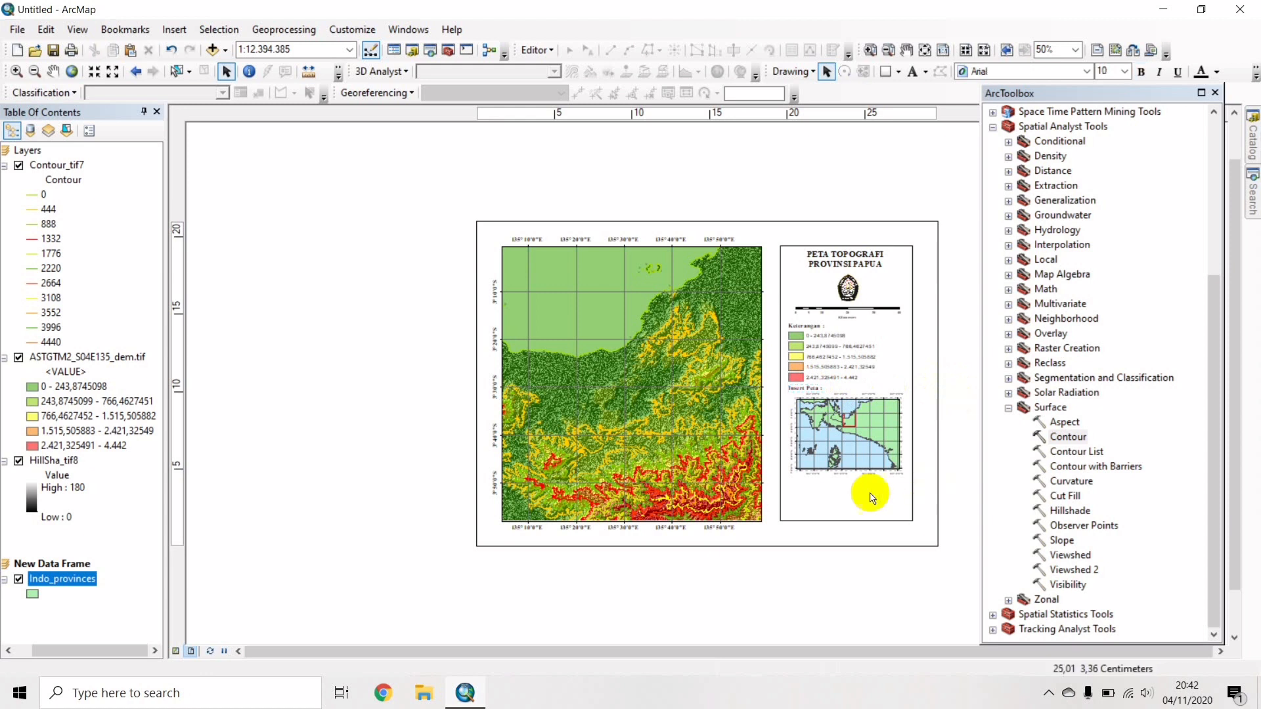
Nudge the scale bar and legend up beneath the logo.
left_click(851, 287)
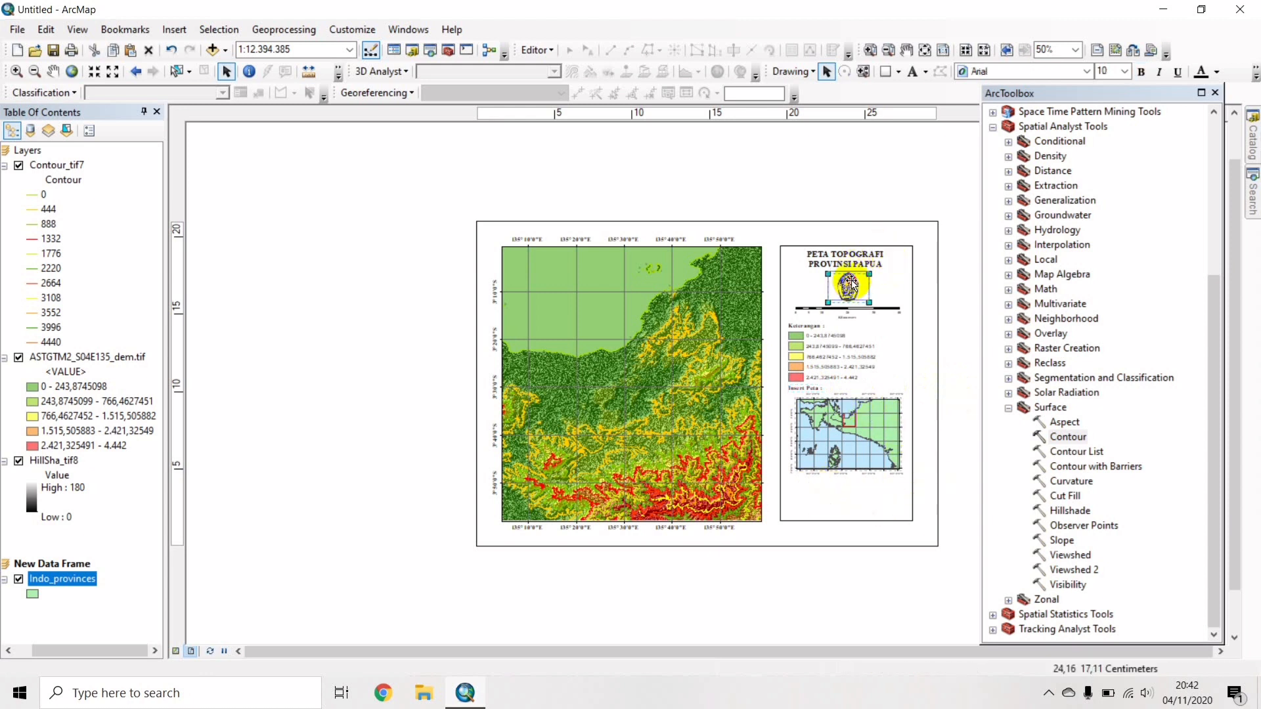
left_click(849, 309)
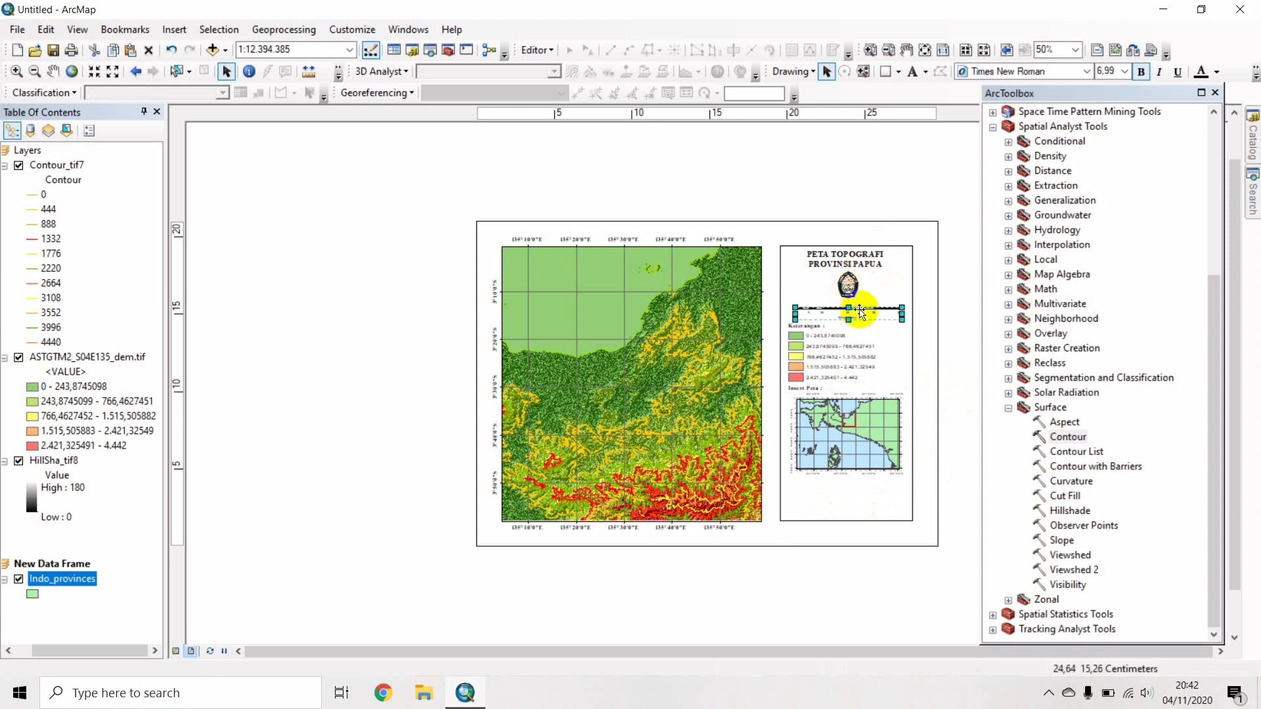
left_click_drag(860, 311, 860, 305)
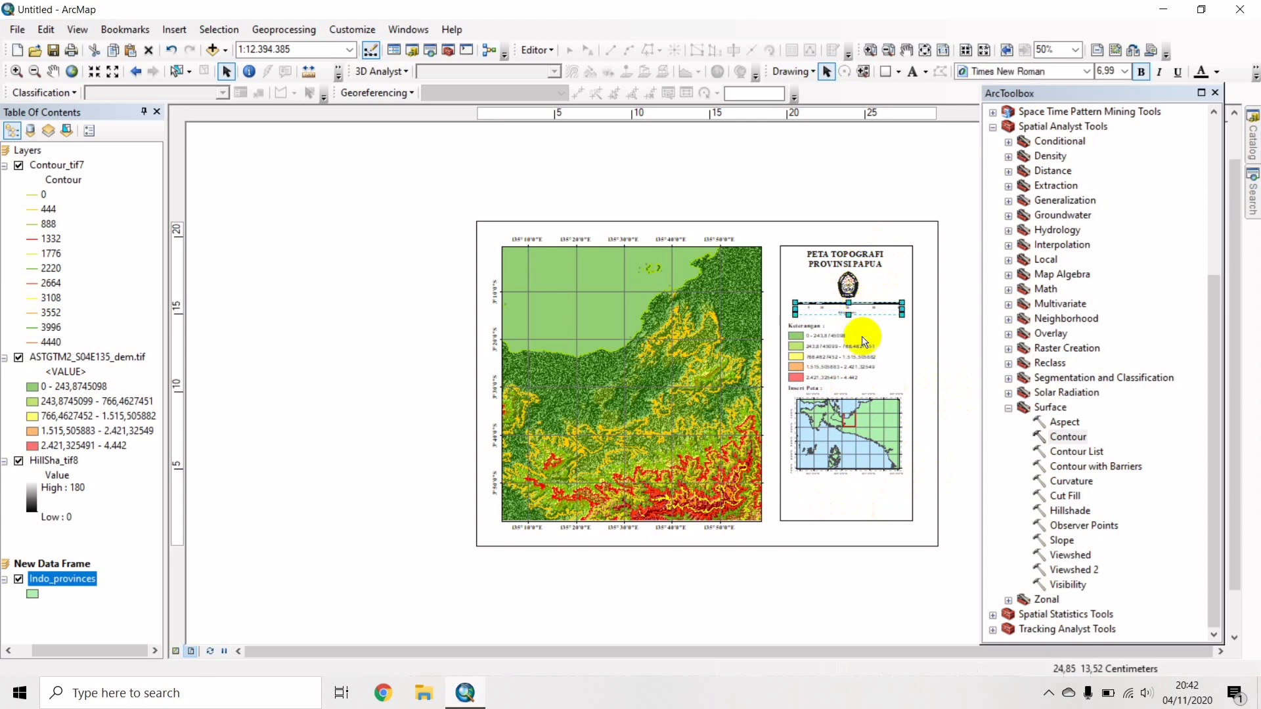
left_click(820, 346)
left_click_drag(820, 346, 821, 333)
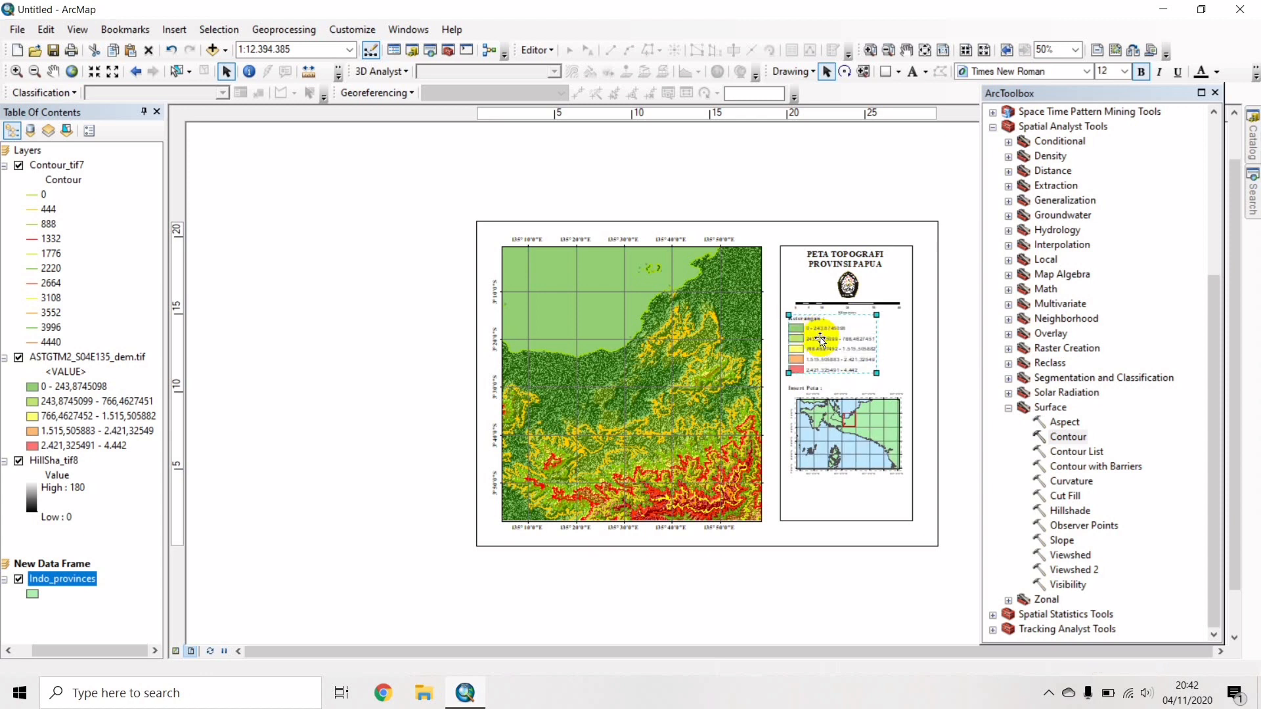
Reposition the inset map frame directly below the 'Inset Peta' label.
left_click(808, 384)
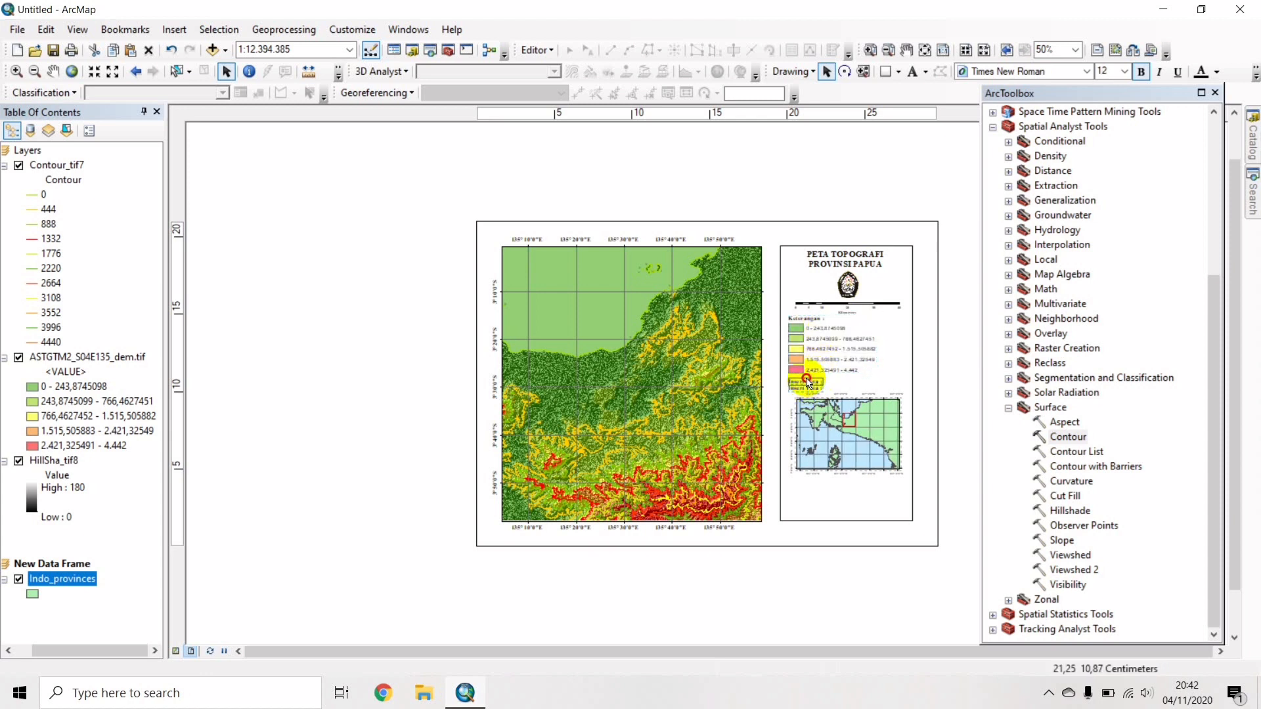
left_click(836, 428)
left_click_drag(836, 429, 836, 421)
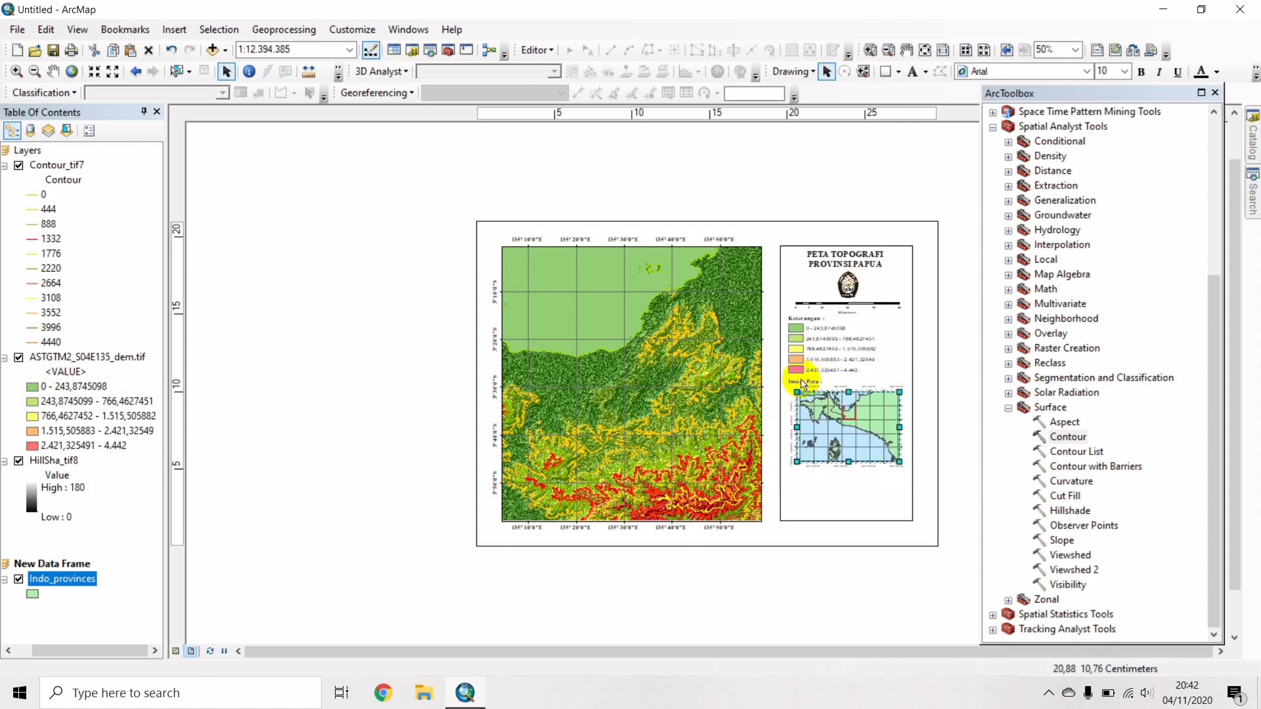
left_click(838, 412)
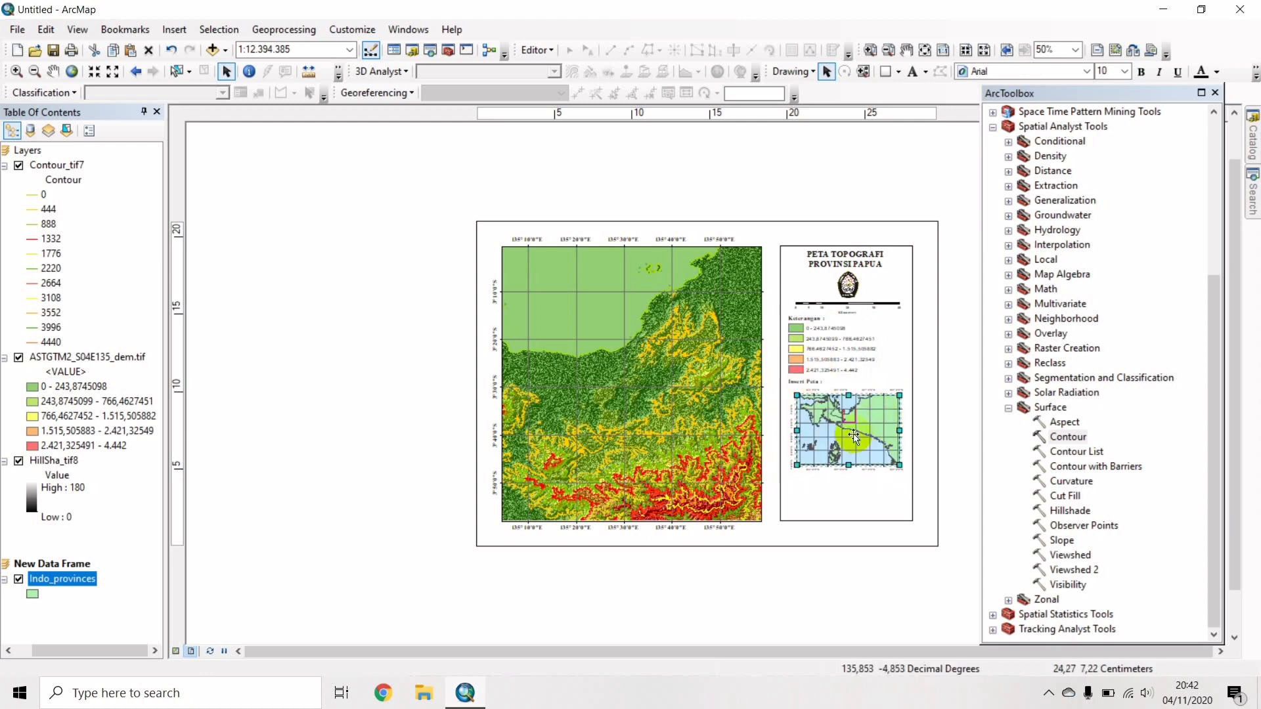
left_click_drag(854, 433, 855, 441)
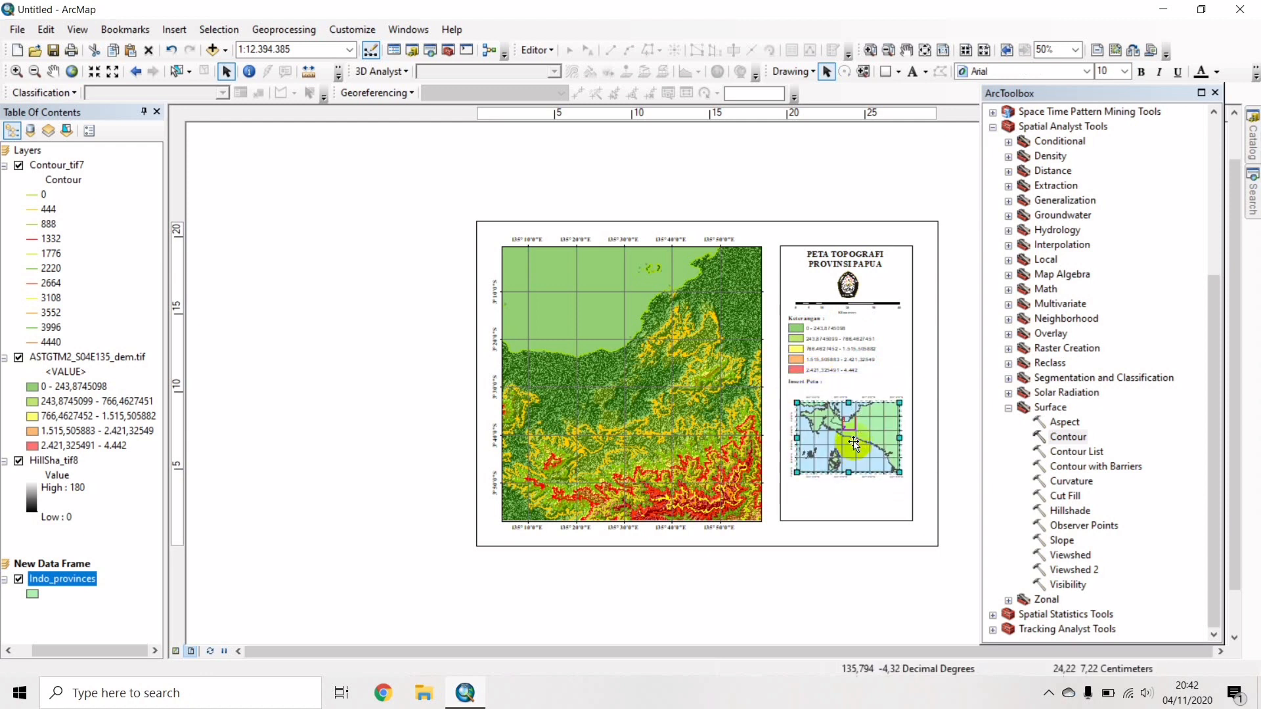
left_click(815, 382)
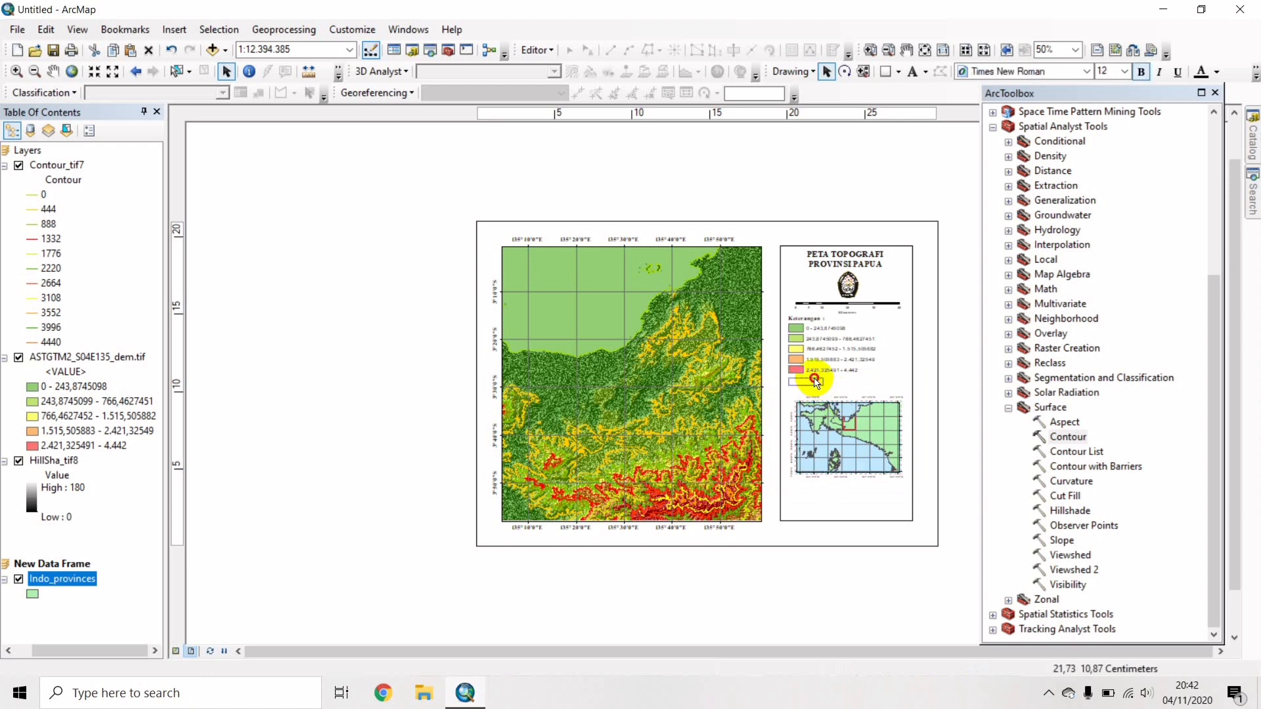
left_click(835, 423)
left_click_drag(835, 423, 836, 409)
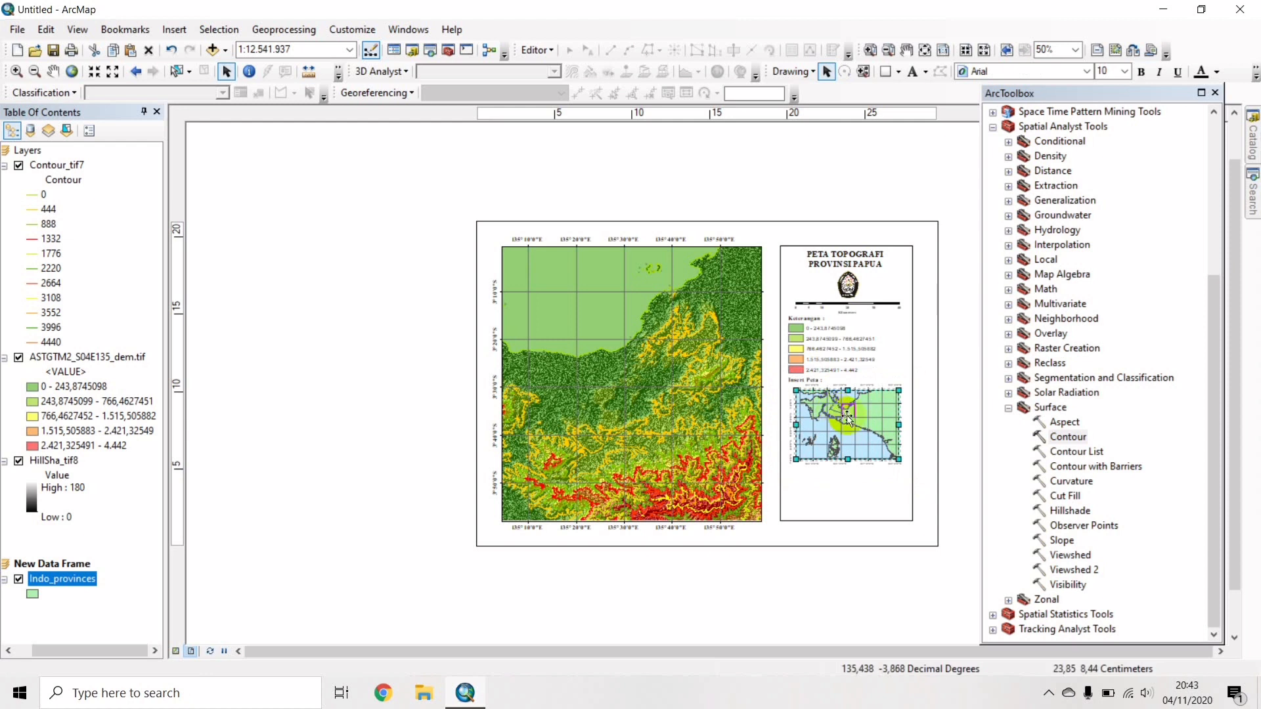
left_click_drag(835, 413, 847, 419)
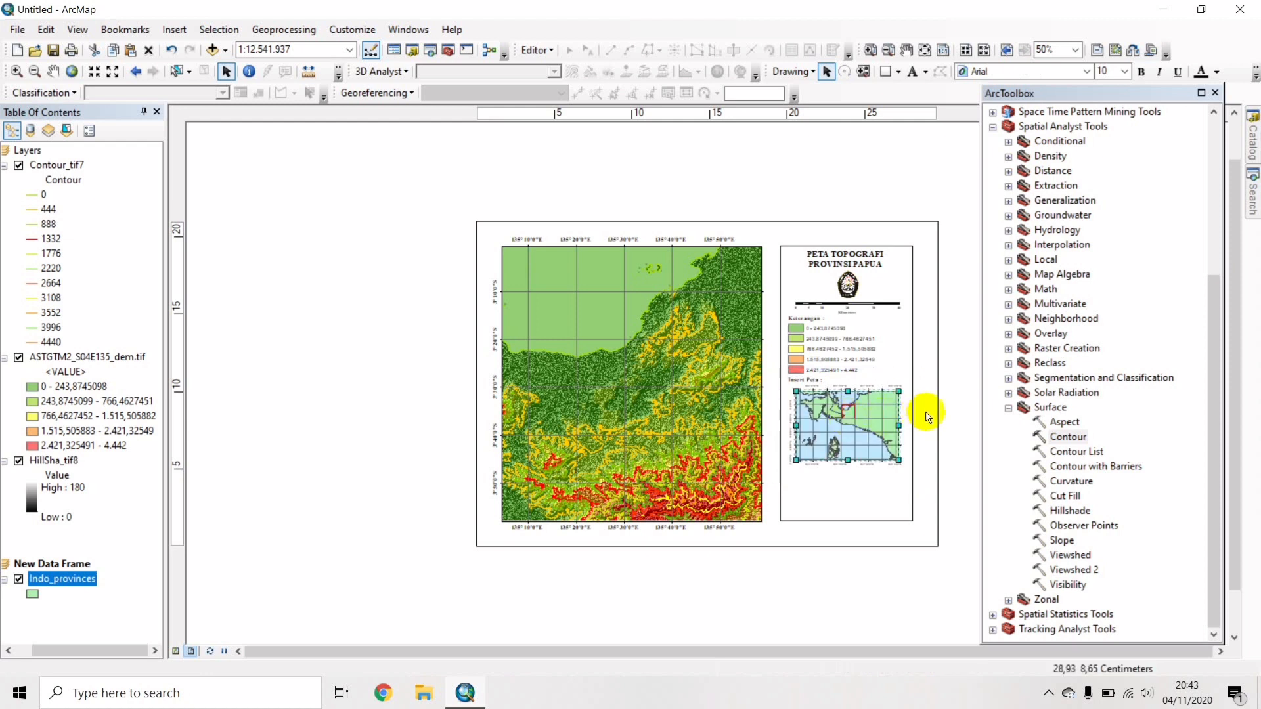
left_click(867, 266)
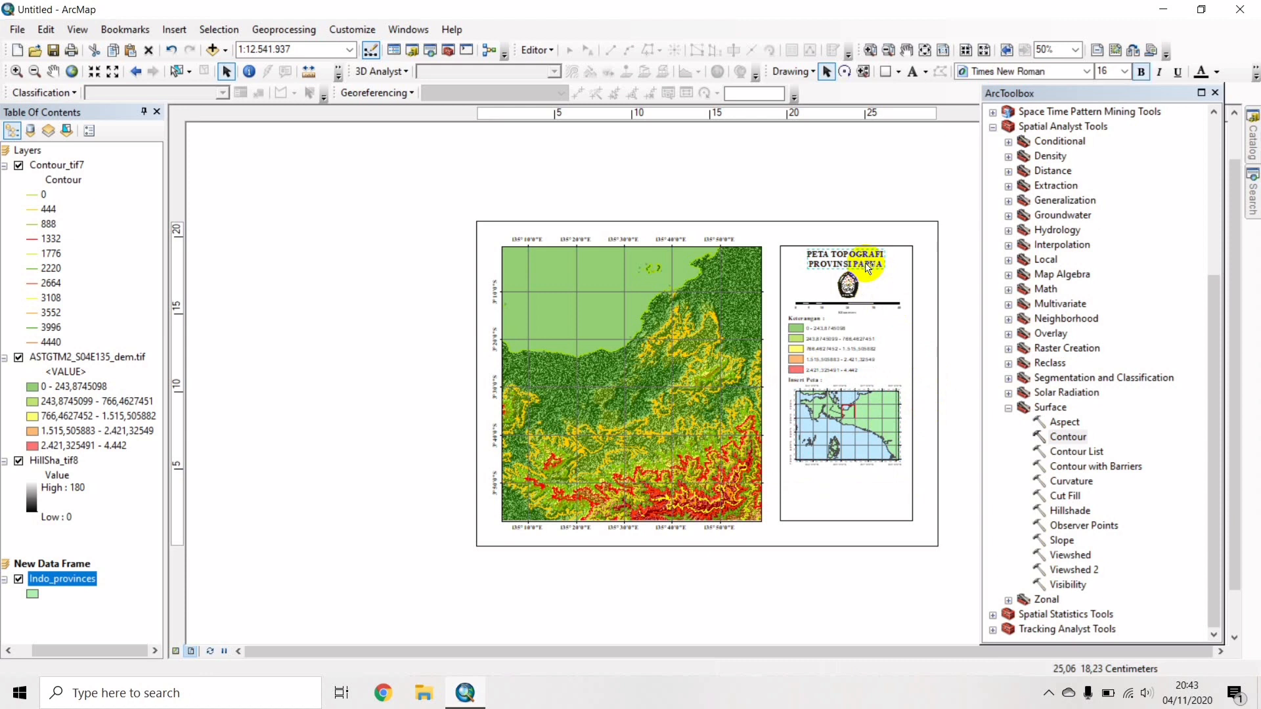
Copy the title below the inset and rewrite it as left-aligned sources (ASTER DEM 2003, Peta Provinsi Indonesia) and compiler credits.
left_click_drag(868, 266, 852, 493)
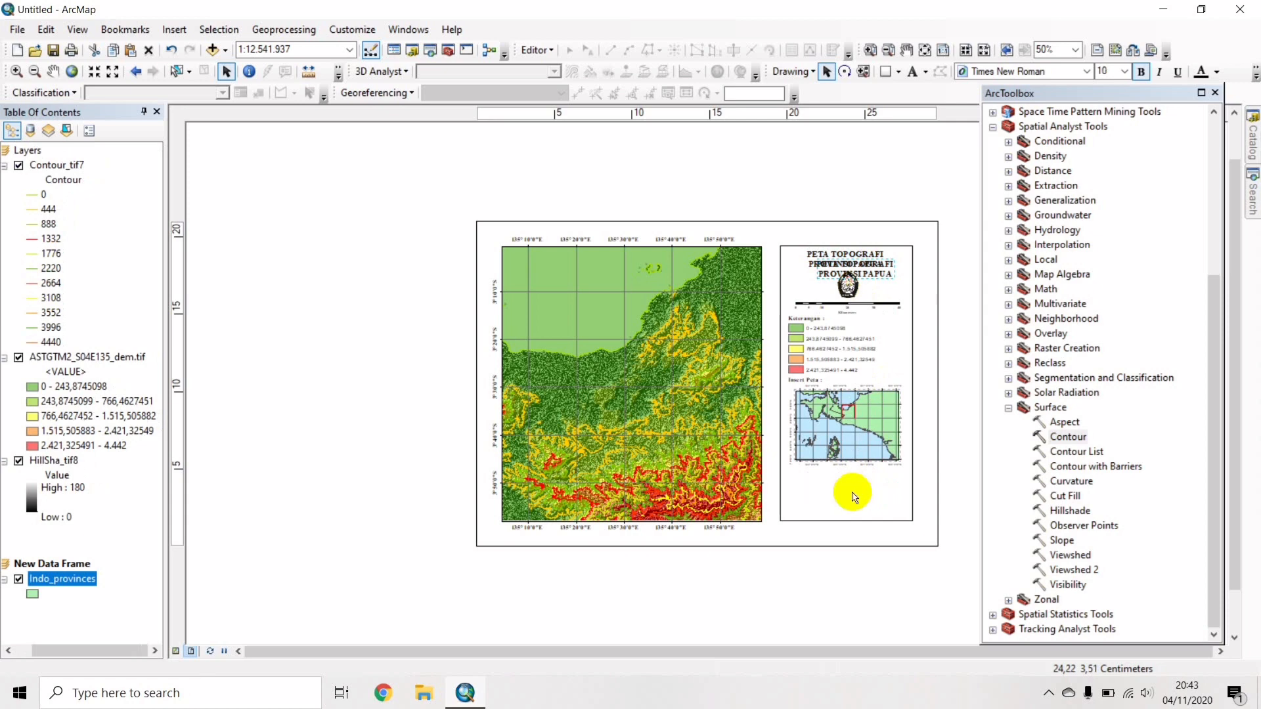
double_click(837, 491)
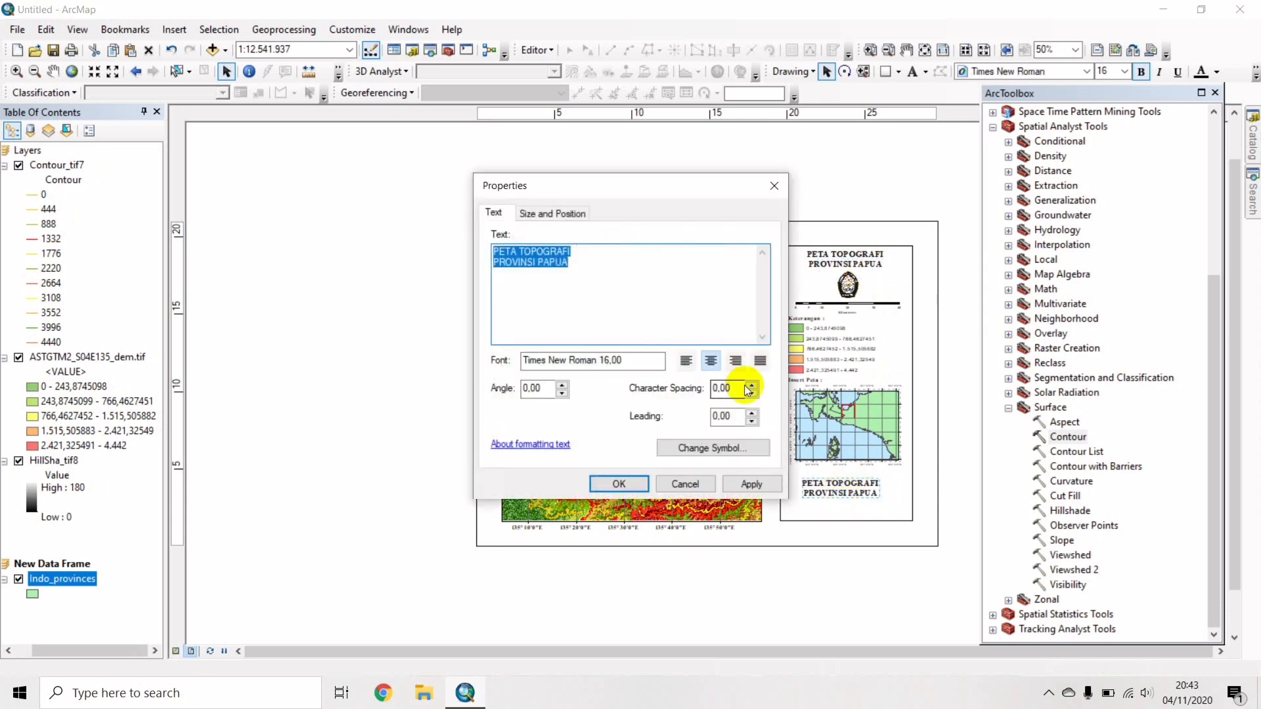
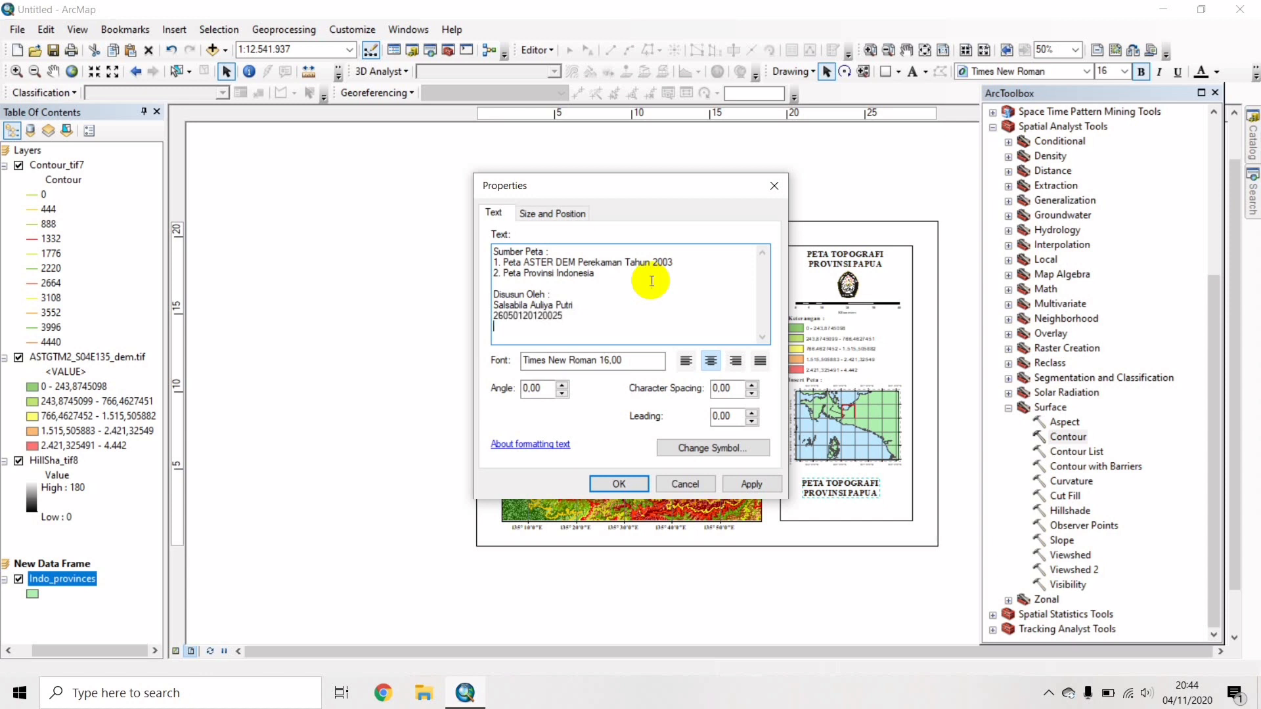
left_click(687, 362)
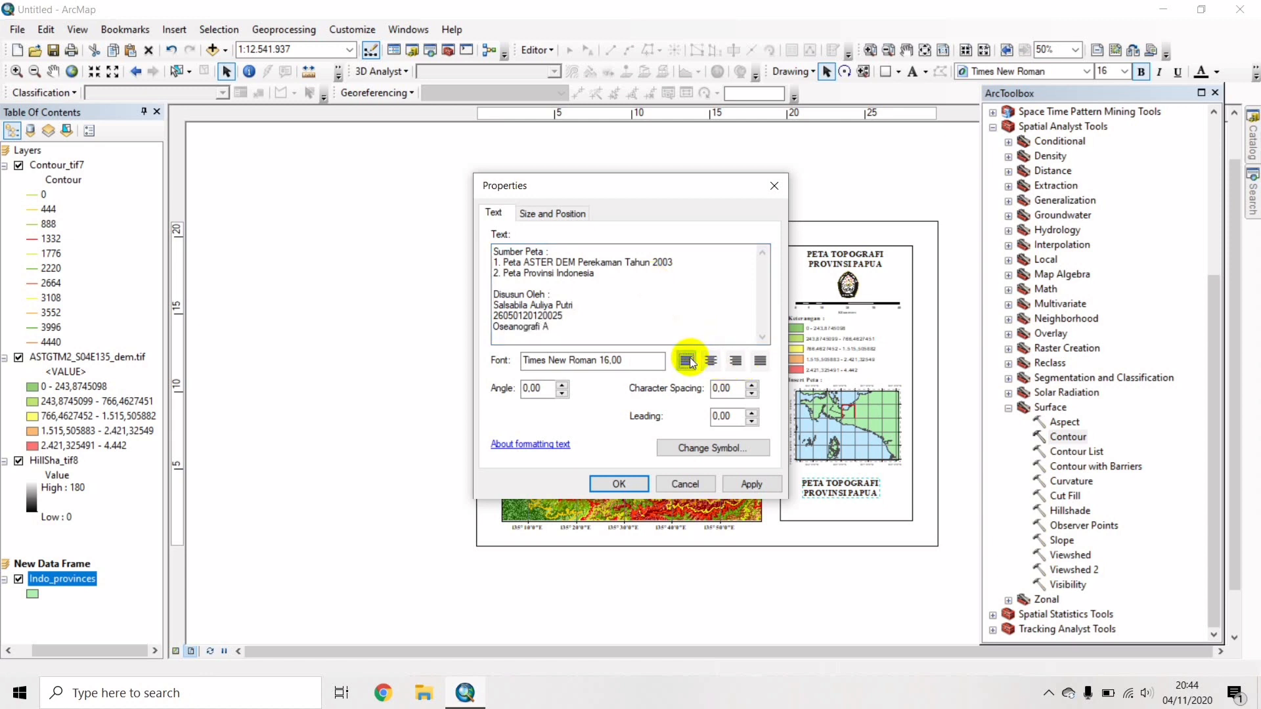
Place the sources and credits text beneath the inset map at font size 10.
left_click(628, 489)
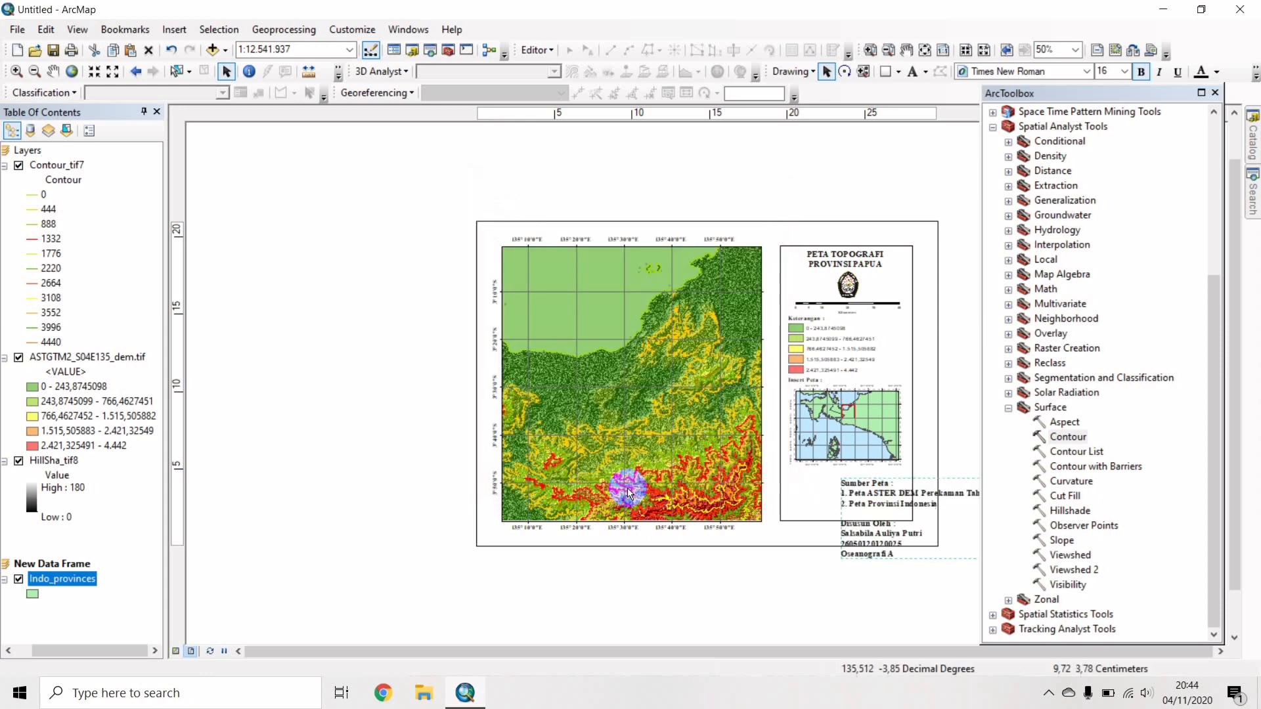
left_click_drag(861, 506, 810, 496)
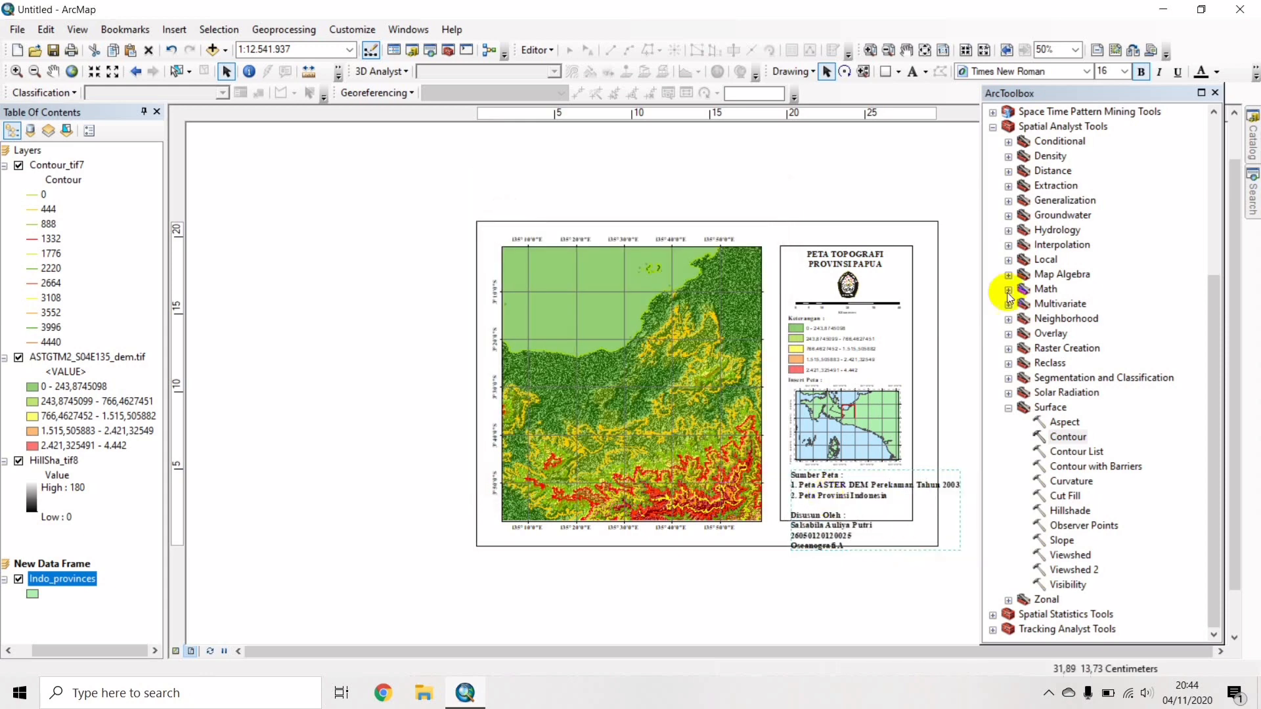
left_click(1125, 71)
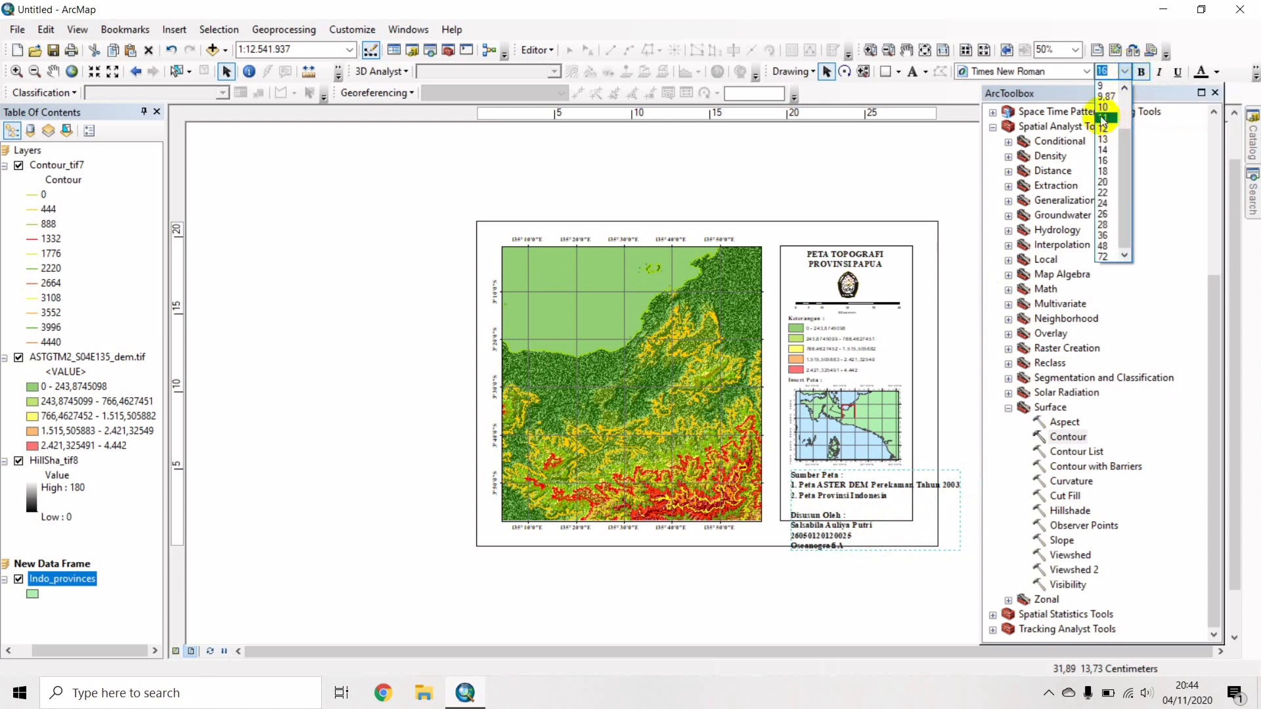
left_click(1103, 118)
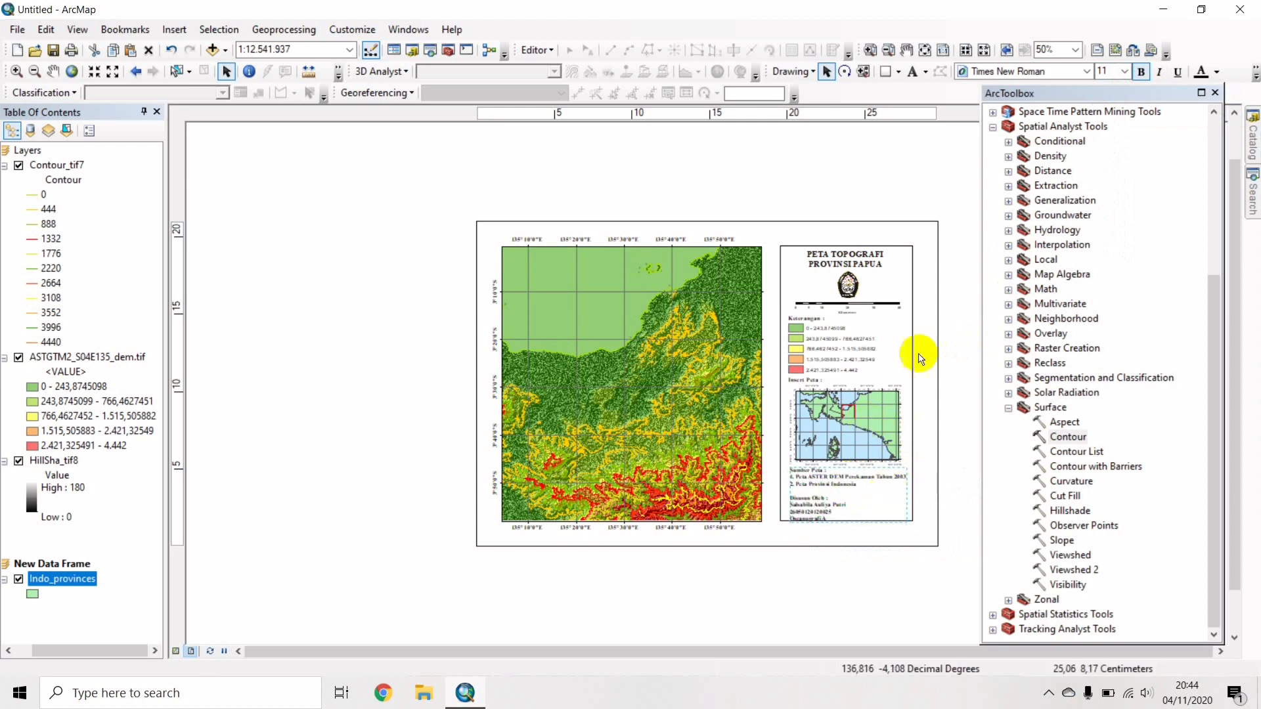
left_click(1129, 72)
left_click(1109, 107)
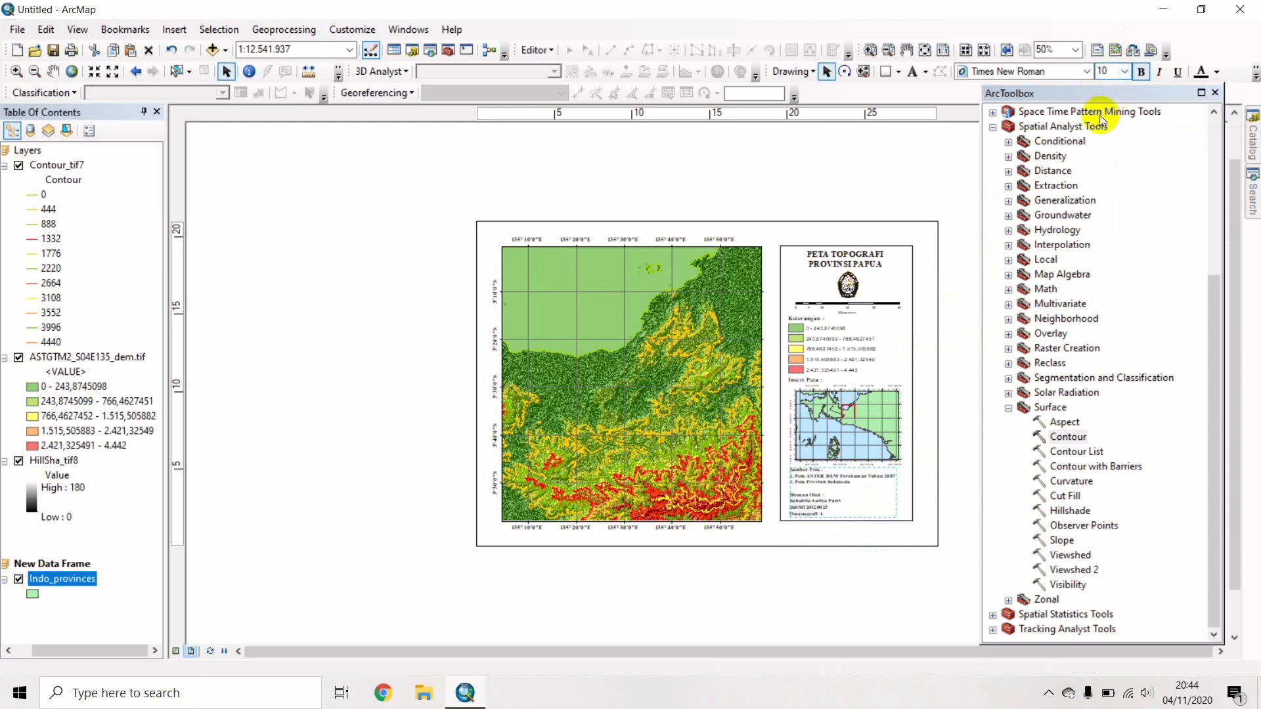
left_click_drag(846, 492, 846, 495)
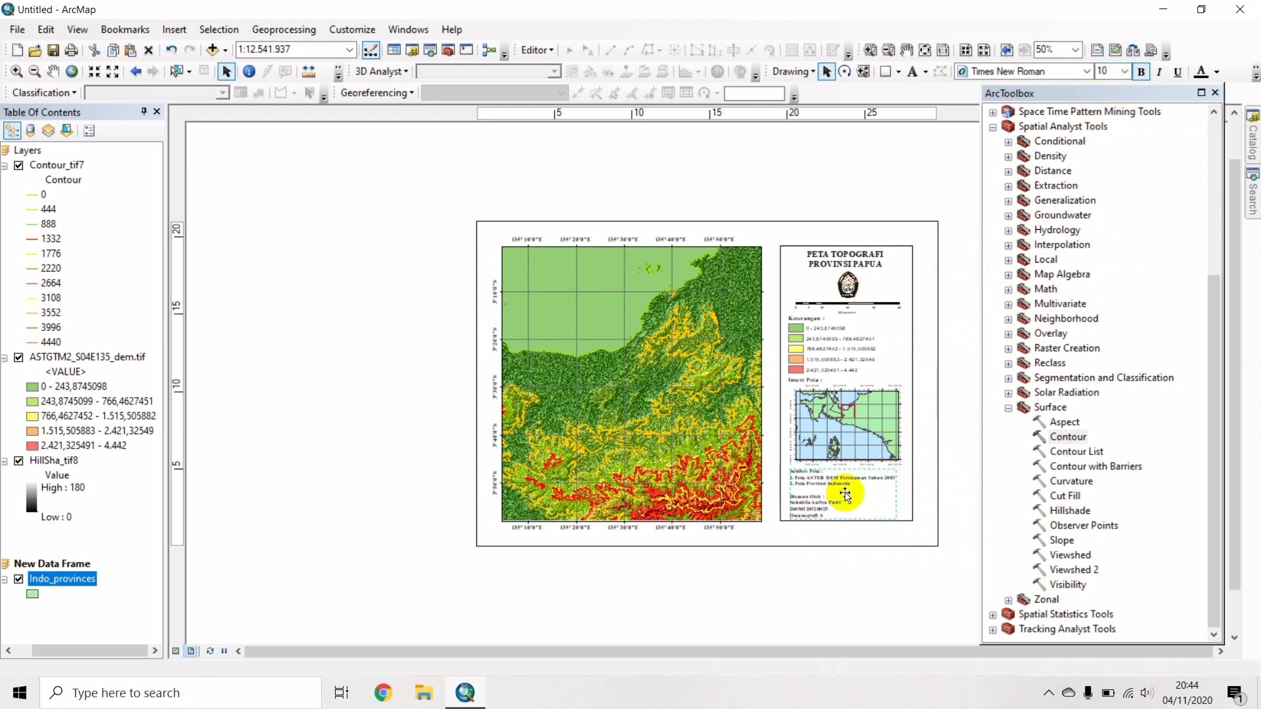
left_click(958, 494)
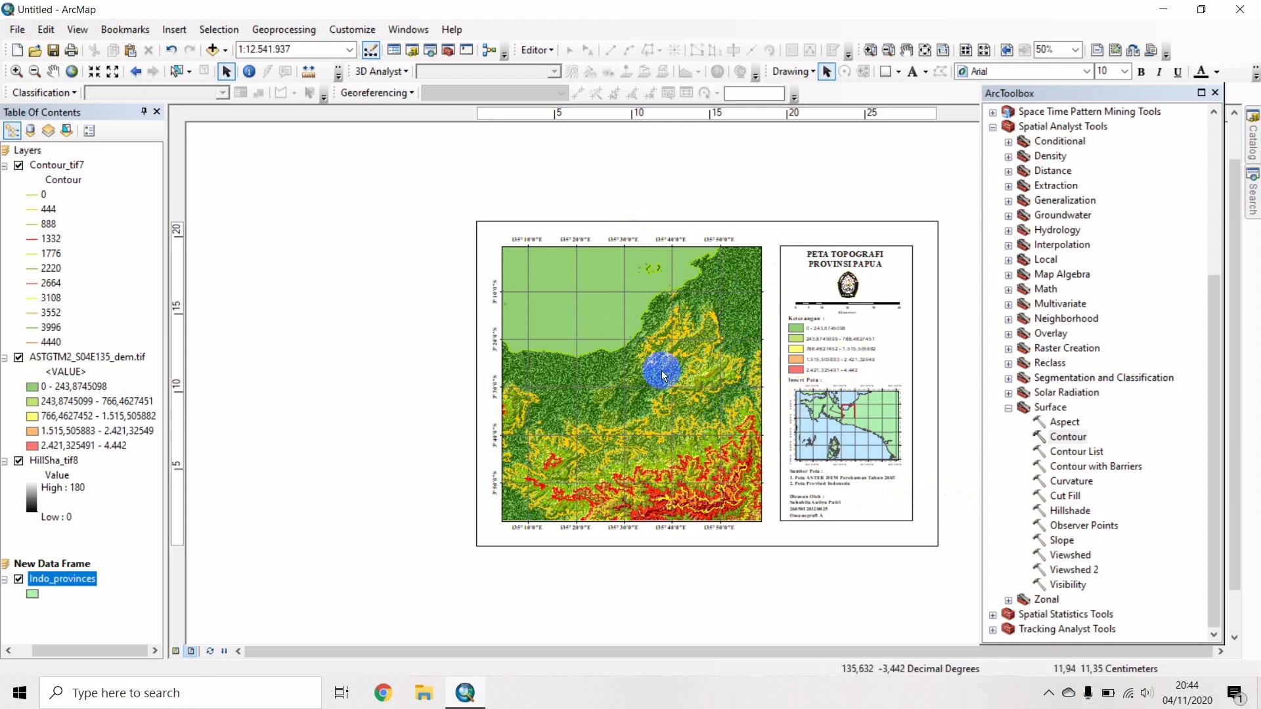
Hide the Contour_tif7 layer and save the document as 'Peta Topografi' plus the author's name and student number.
left_click(18, 166)
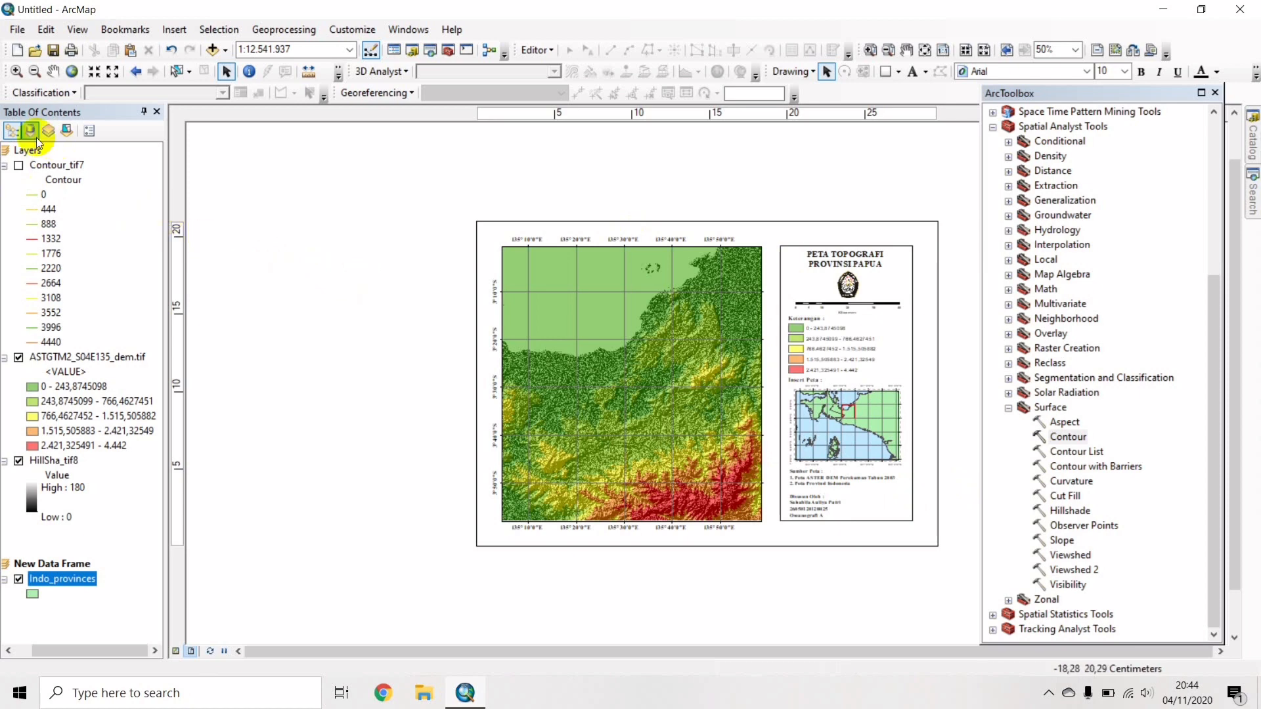
left_click(13, 33)
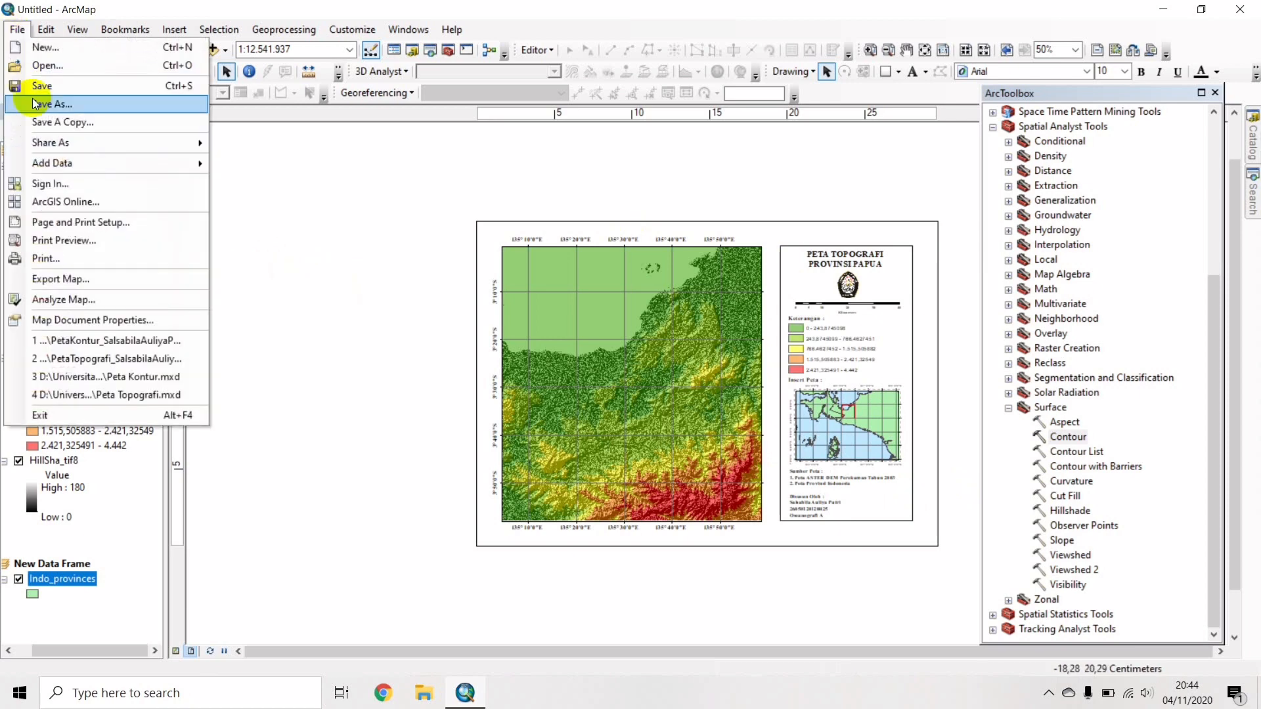
left_click(57, 104)
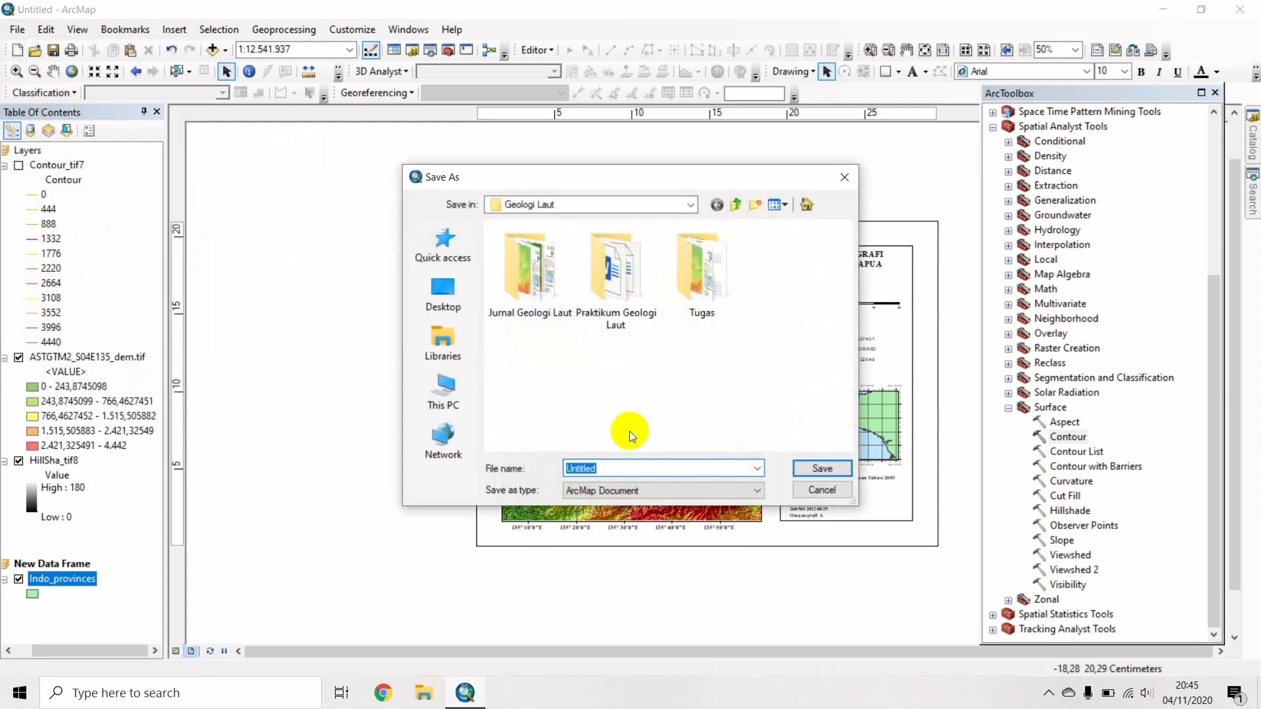
type("Peta")
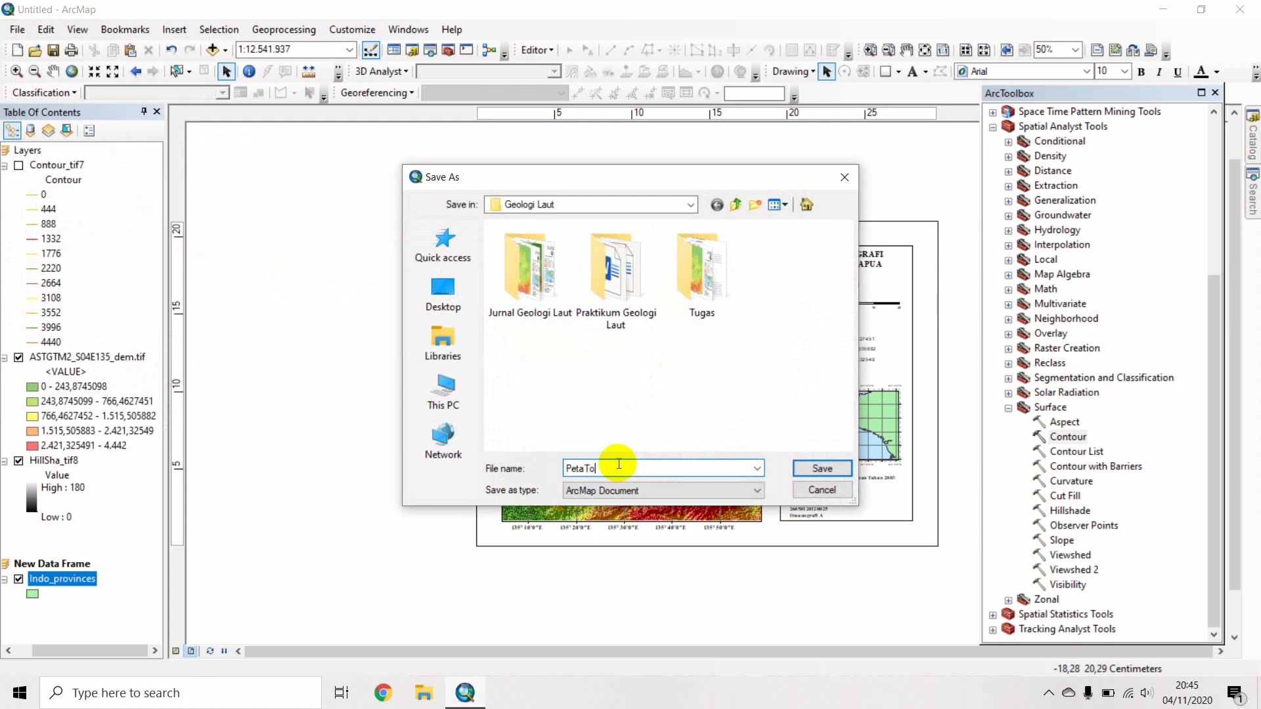
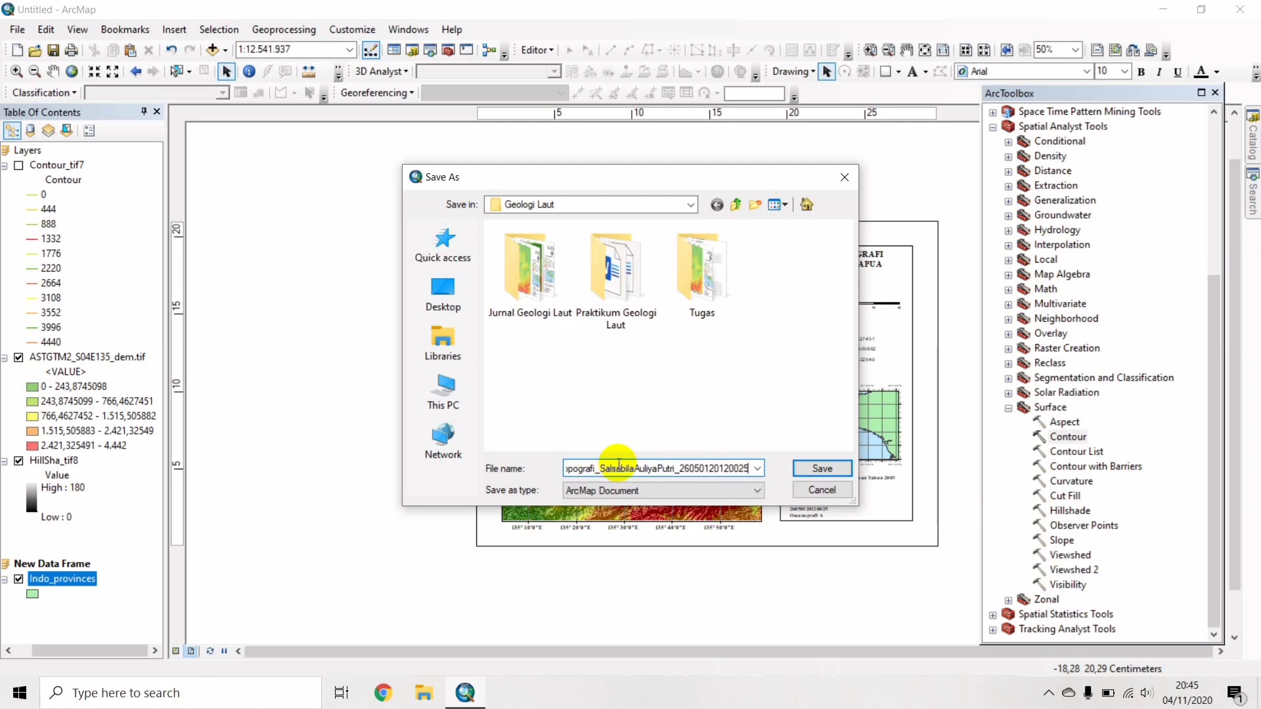
left_click(822, 467)
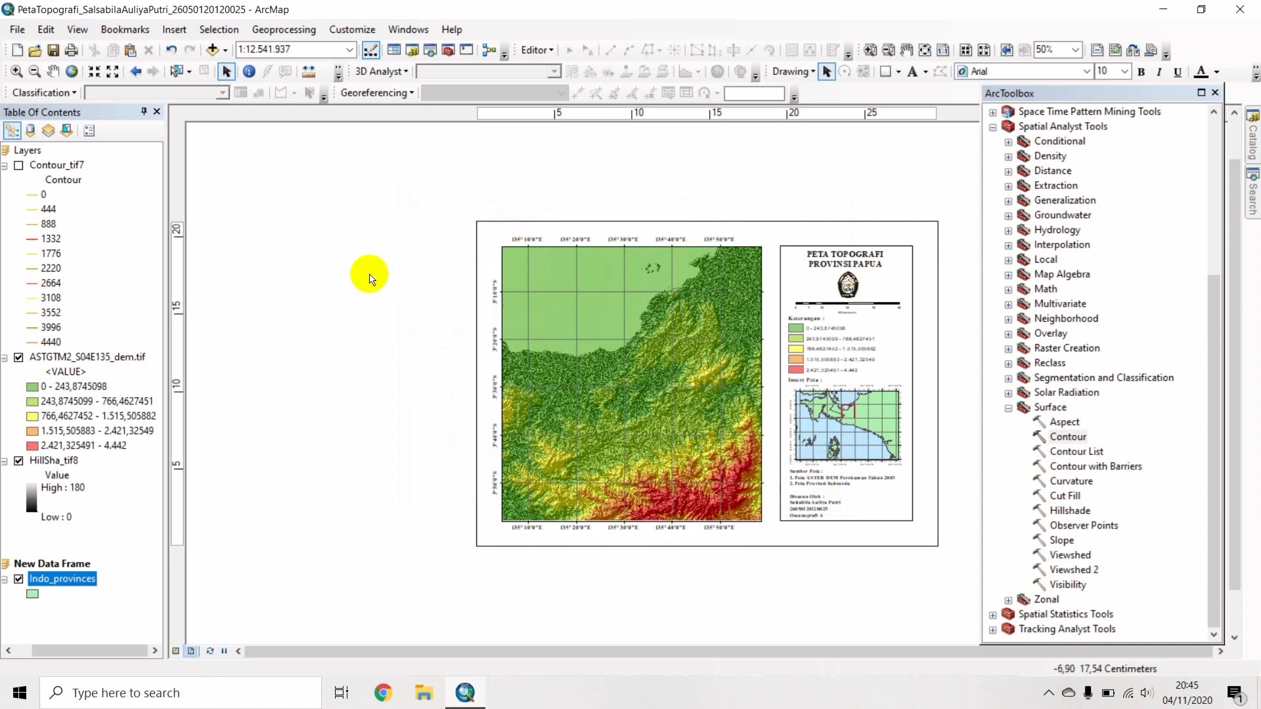
Export the topographic layout as a PNG image.
left_click(17, 30)
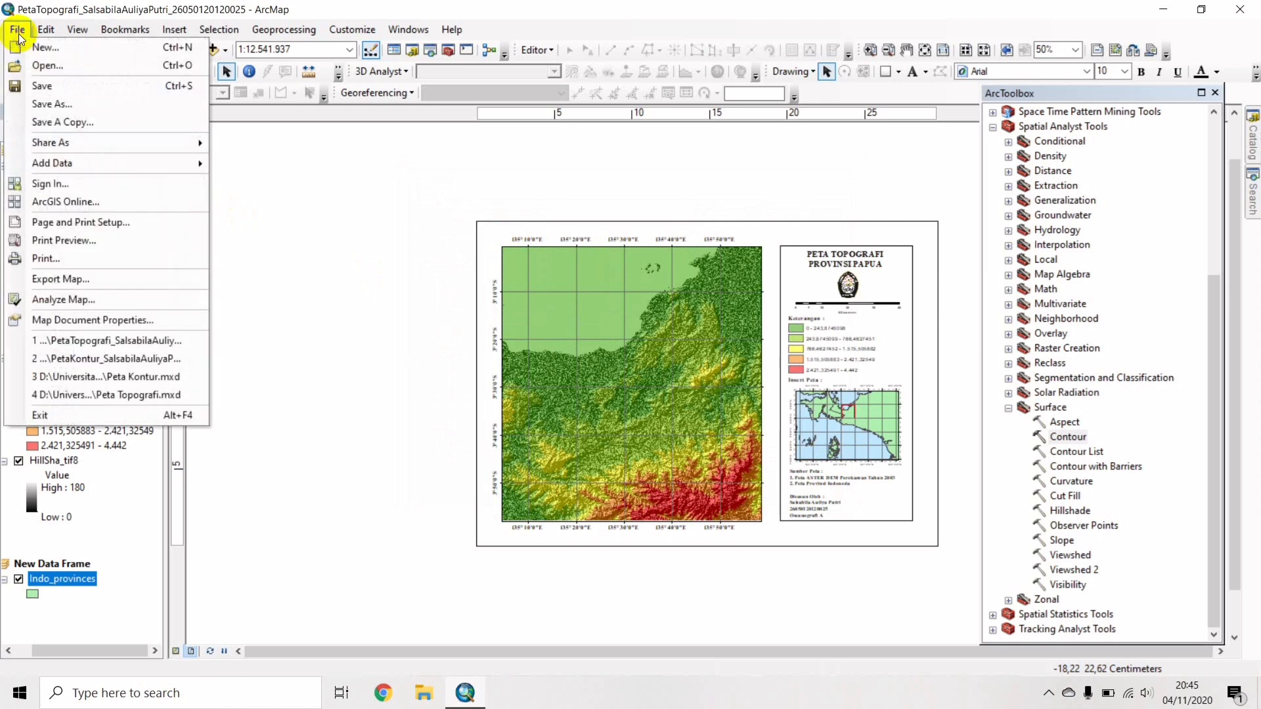
left_click(70, 275)
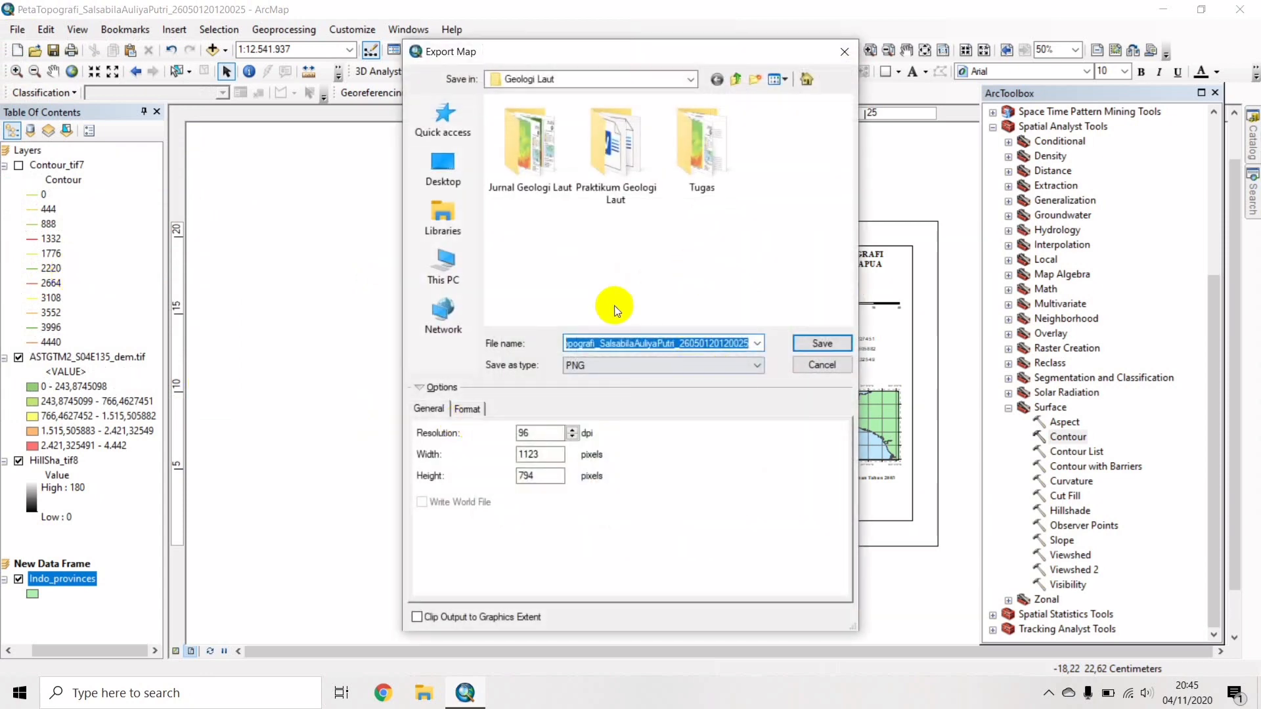
left_click(592, 363)
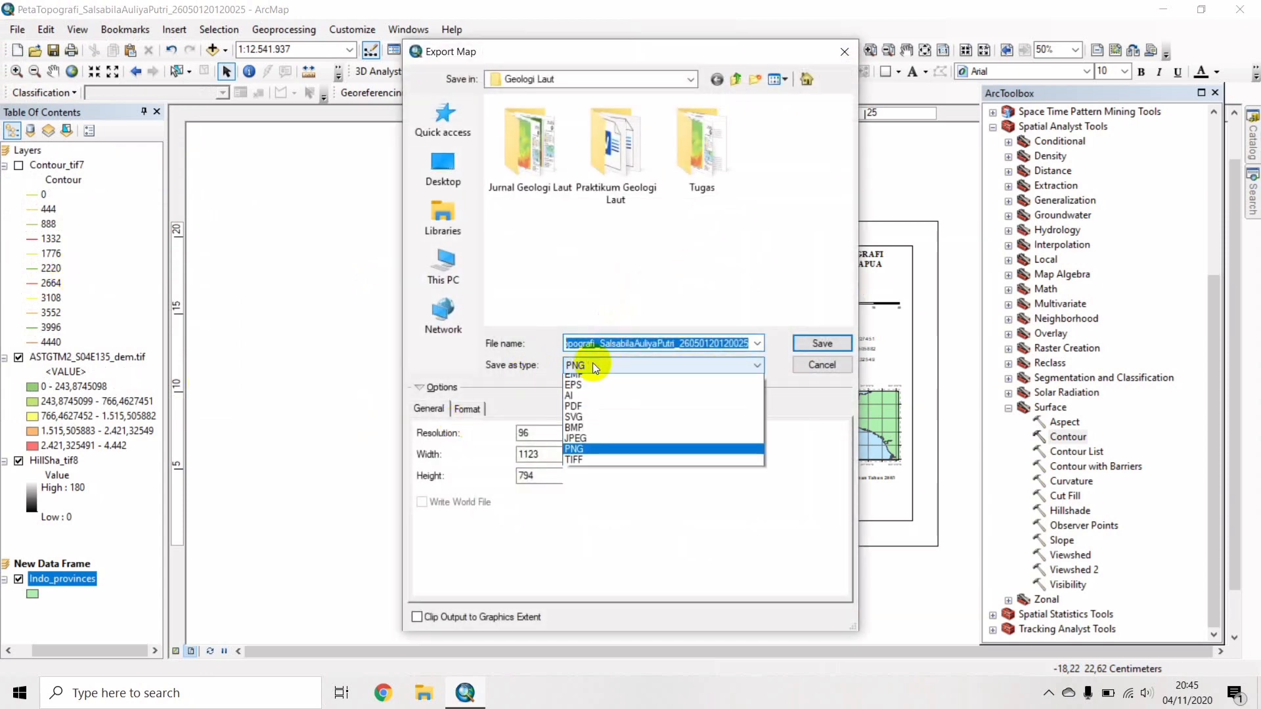
left_click(594, 456)
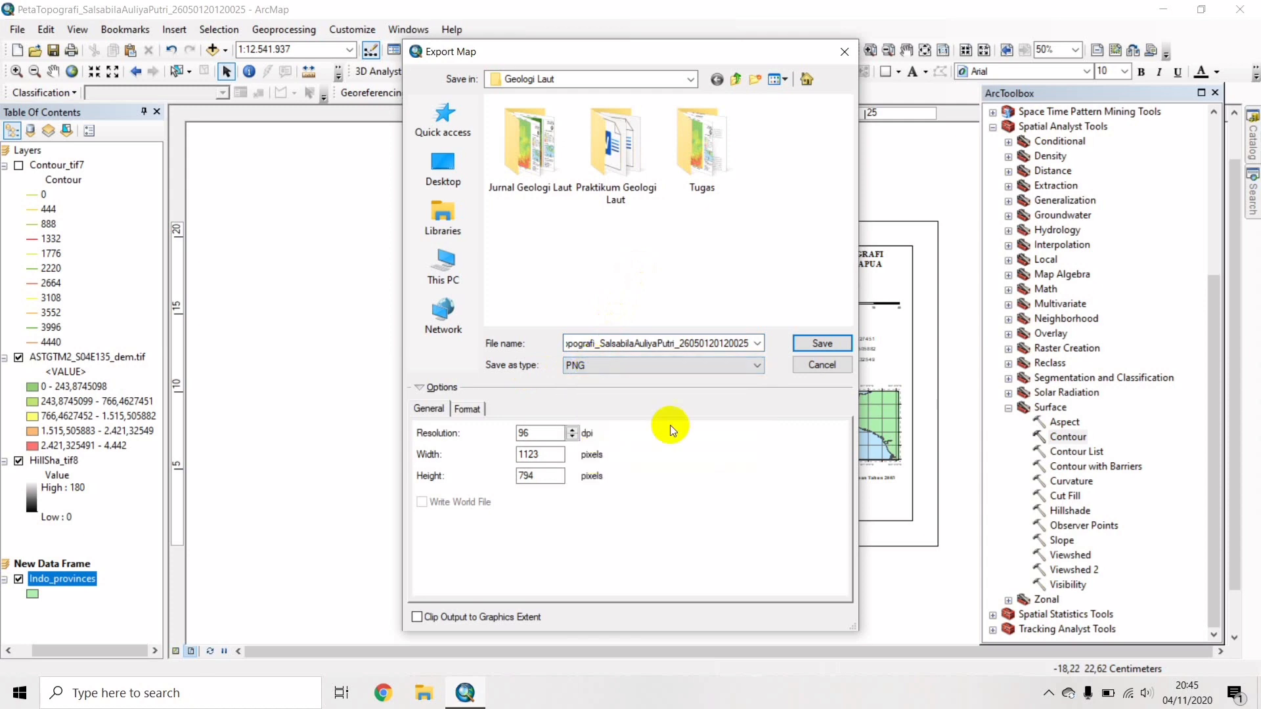
left_click(821, 342)
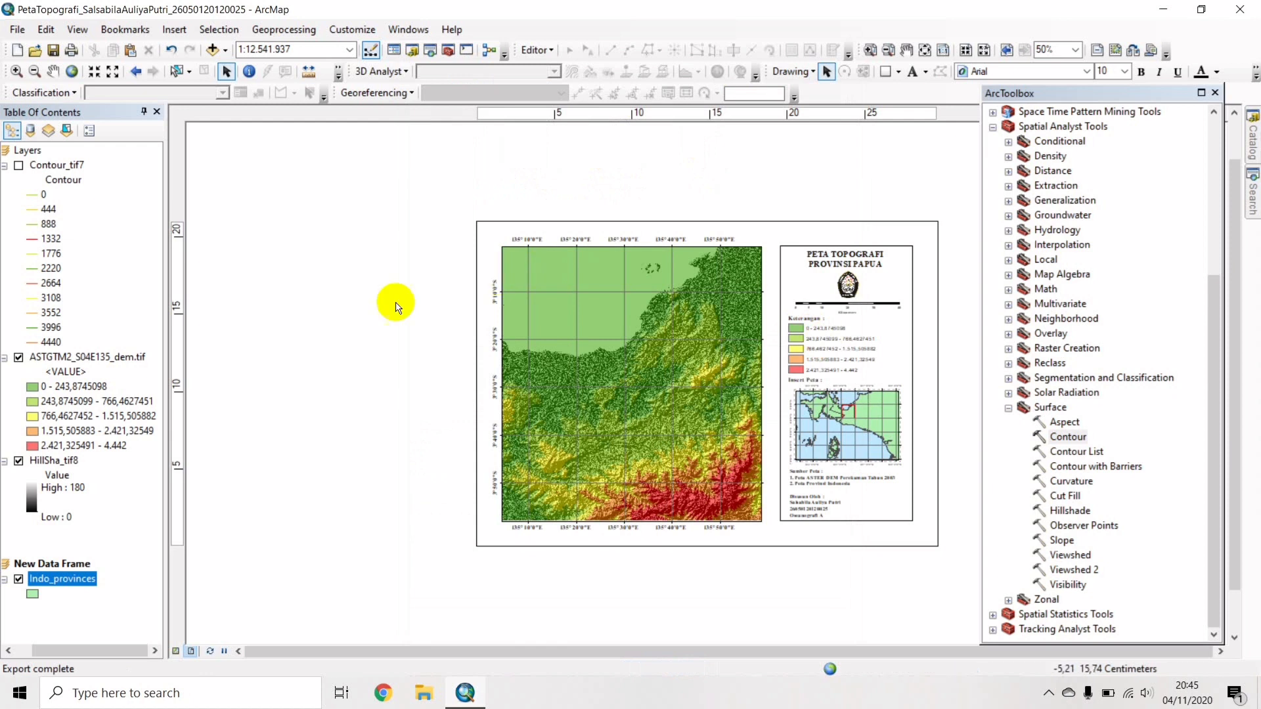
Show Contour_tif7, hide HillSha_tif8, and change the title to PETA KONTUR PROVINSI PAPUA.
left_click(18, 165)
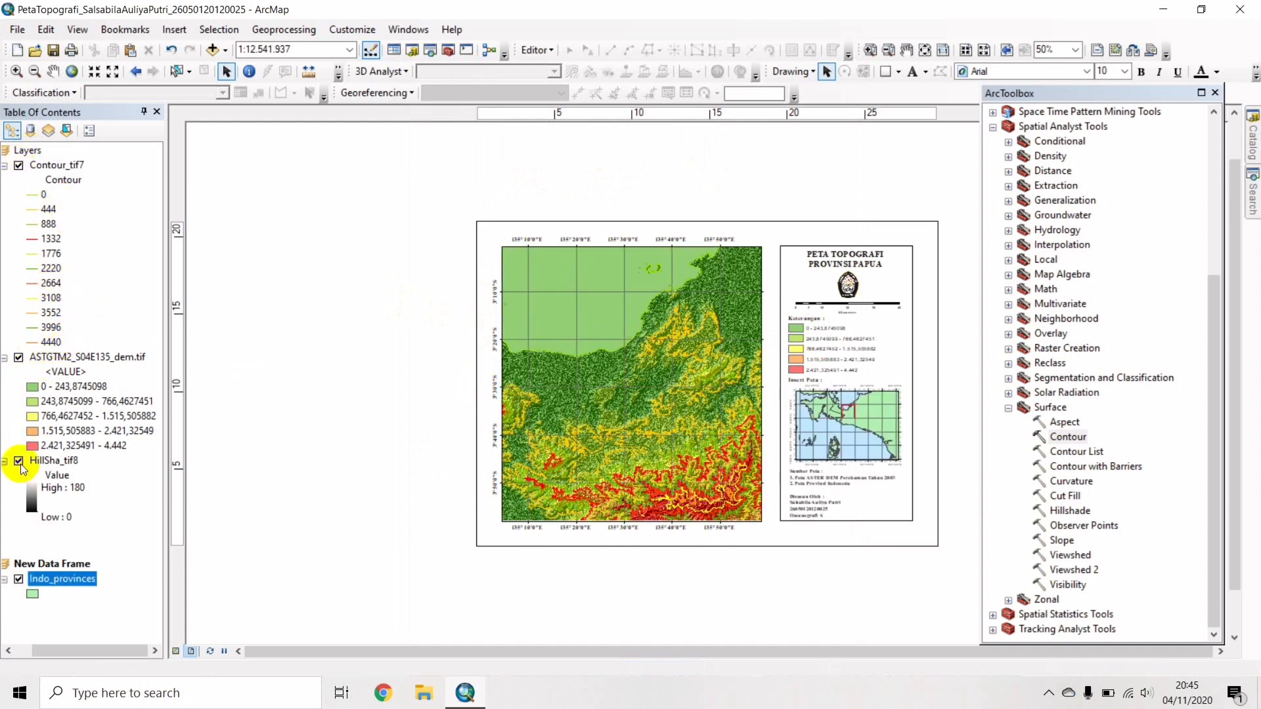
left_click(19, 461)
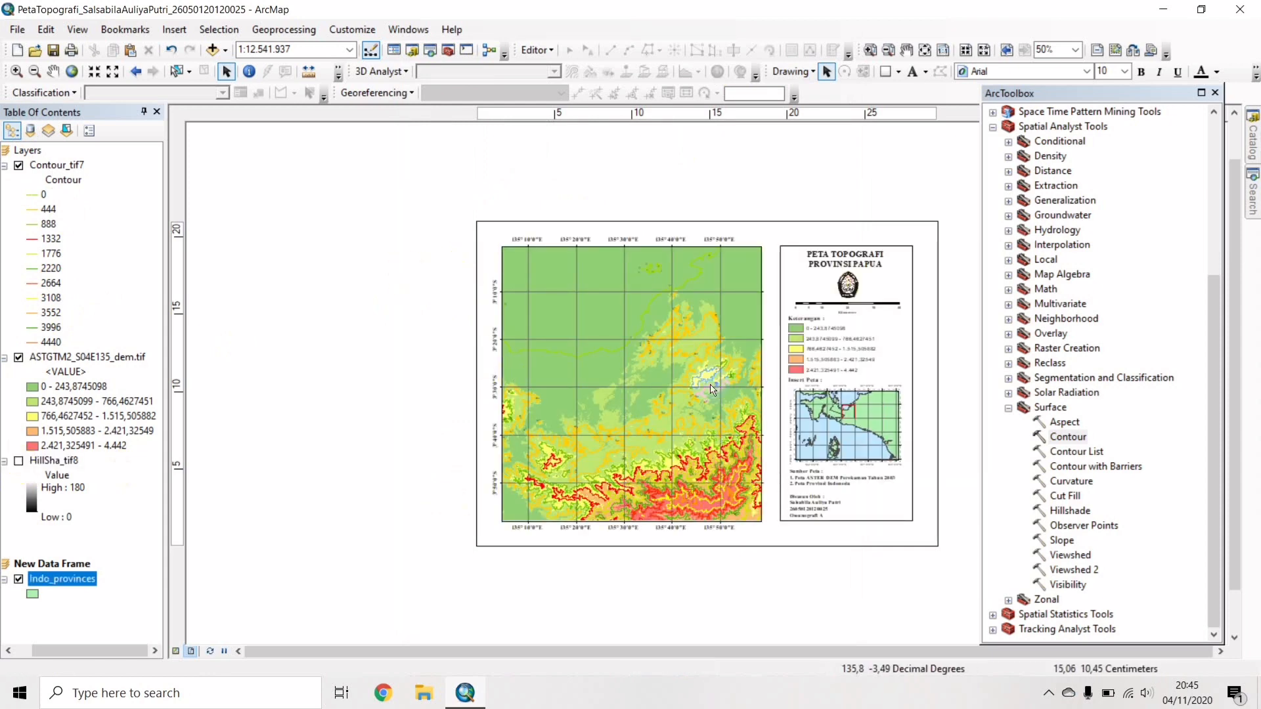
left_click(866, 263)
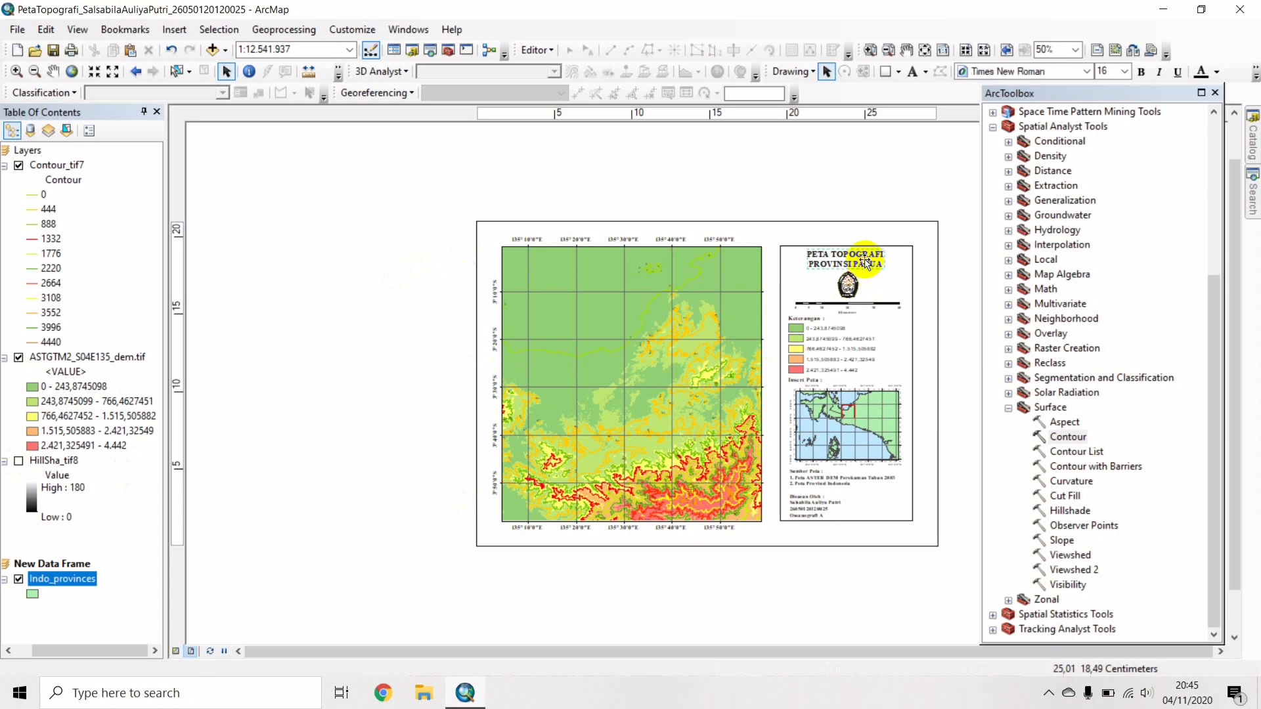
double_click(865, 262)
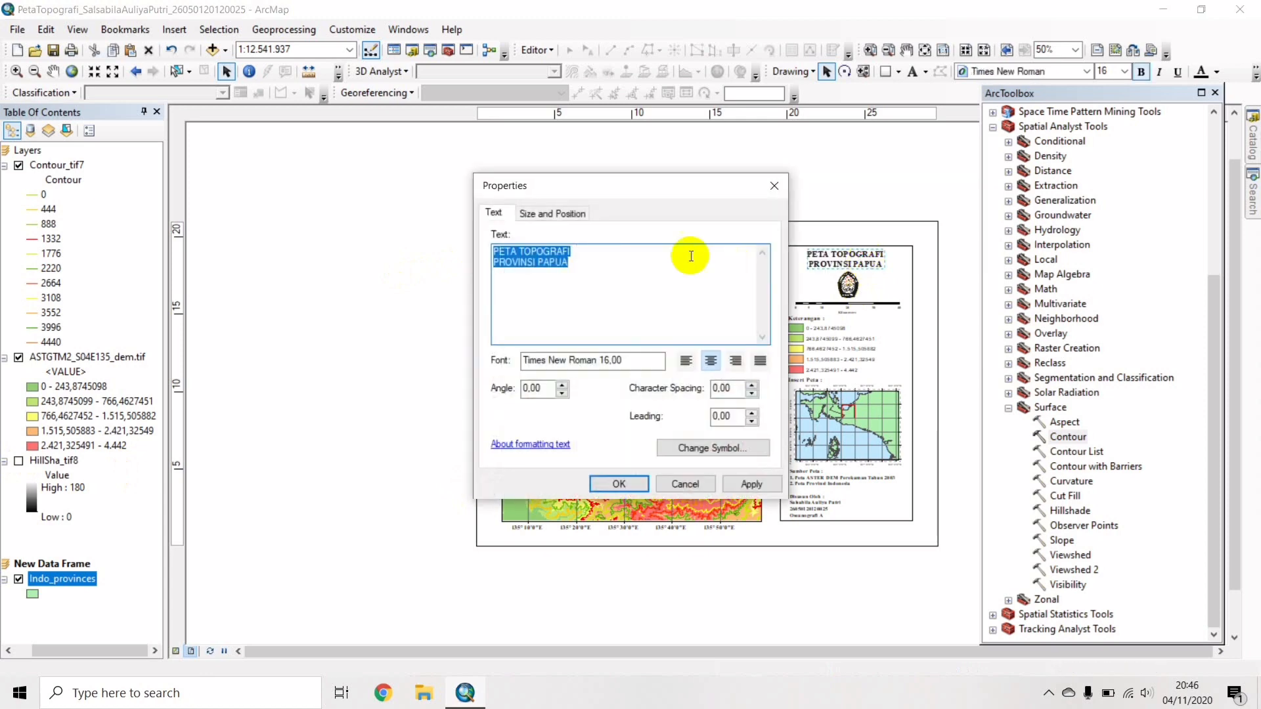
left_click(593, 256)
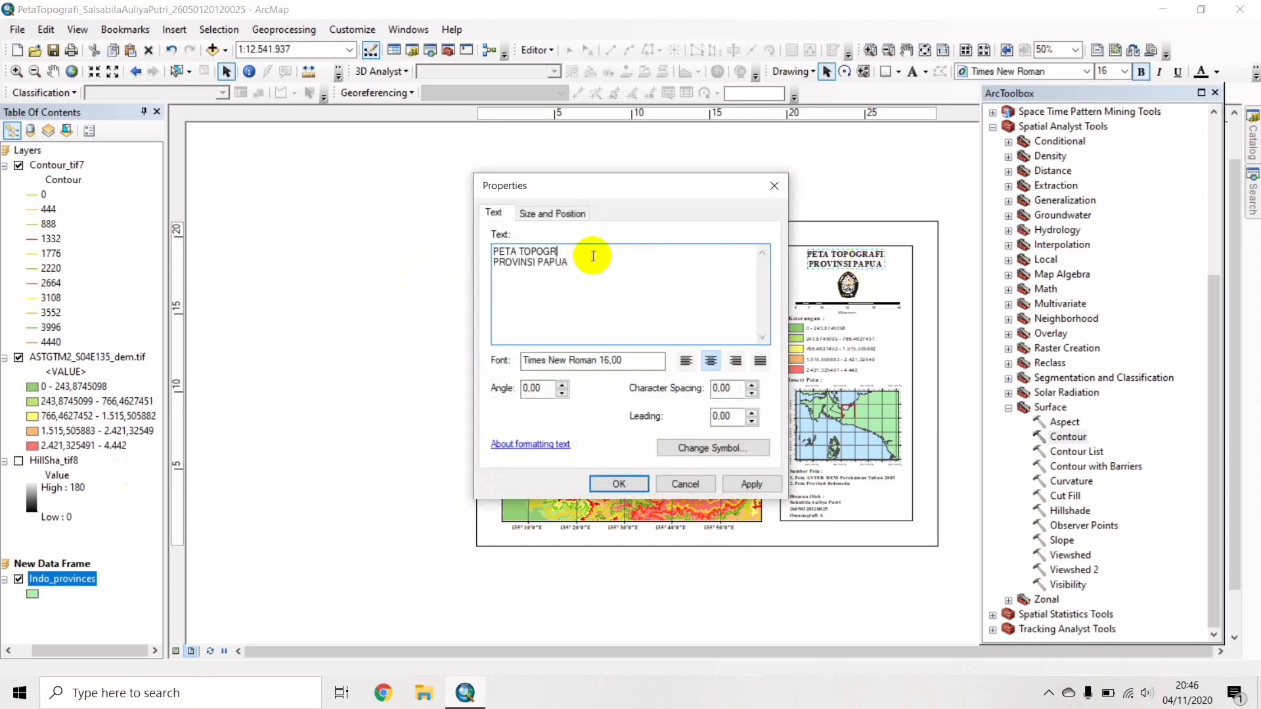
key("BackSpace")
key("BackSpace")
key("BackSpace")
key("BackSpace")
key("BackSpace")
key("BackSpace")
type("KONTUR")
left_click(605, 479)
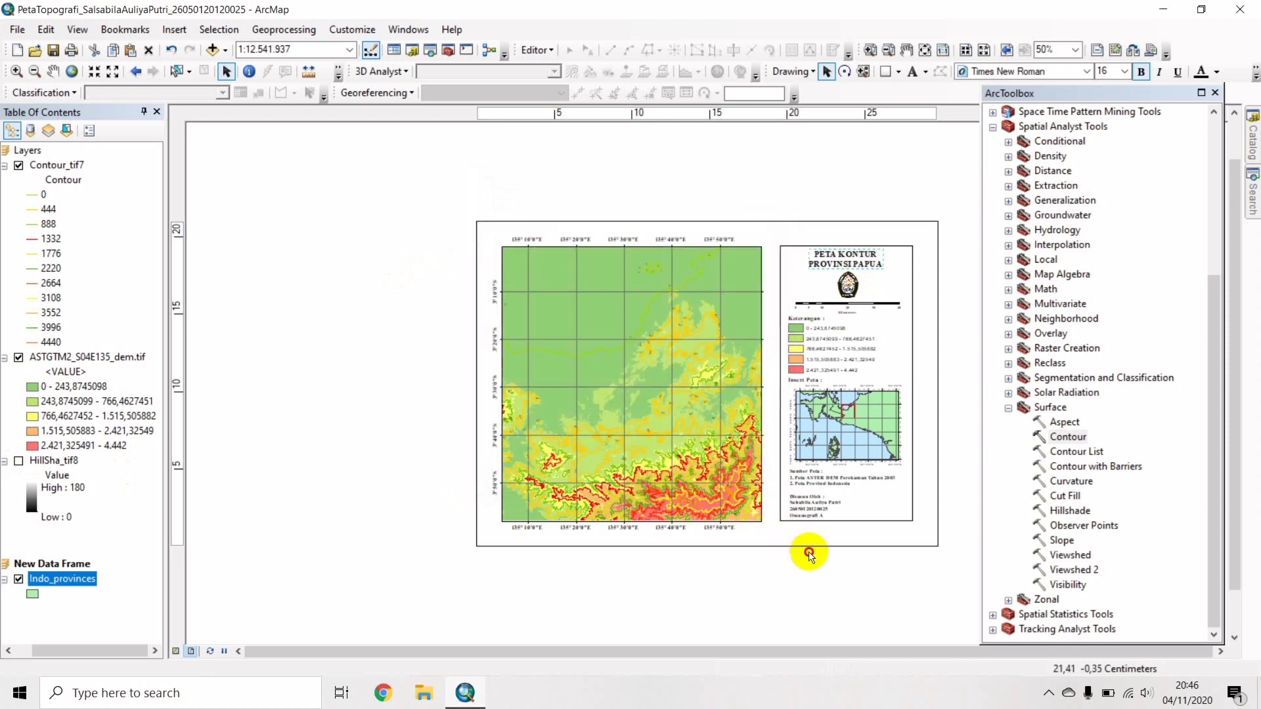
left_click(811, 556)
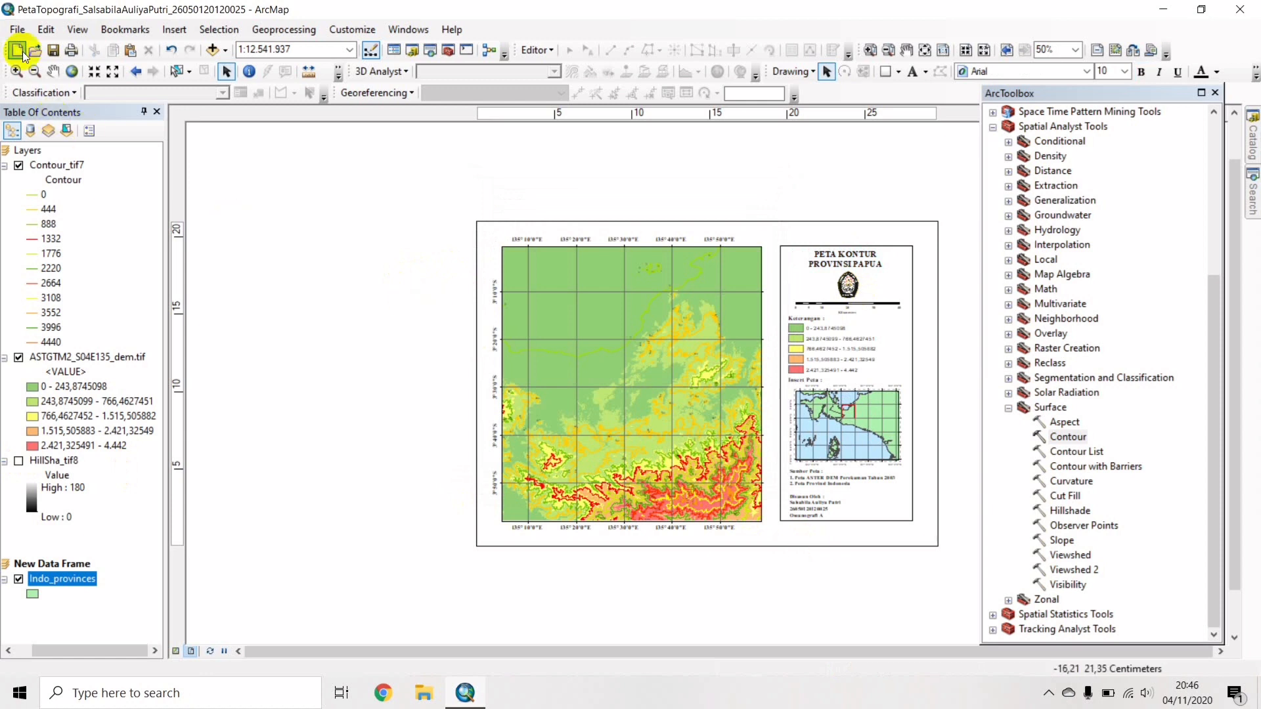
Save the map document under a new name with Kontur replacing Topografi.
left_click(19, 30)
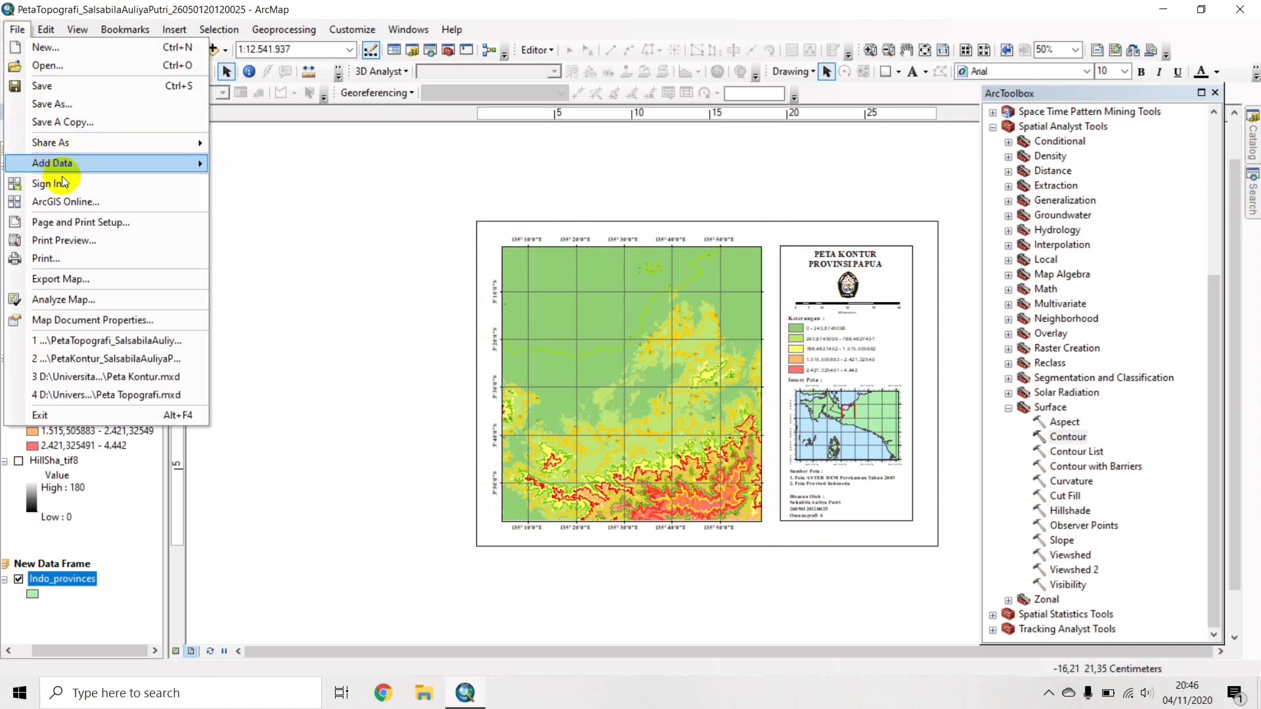
left_click(53, 104)
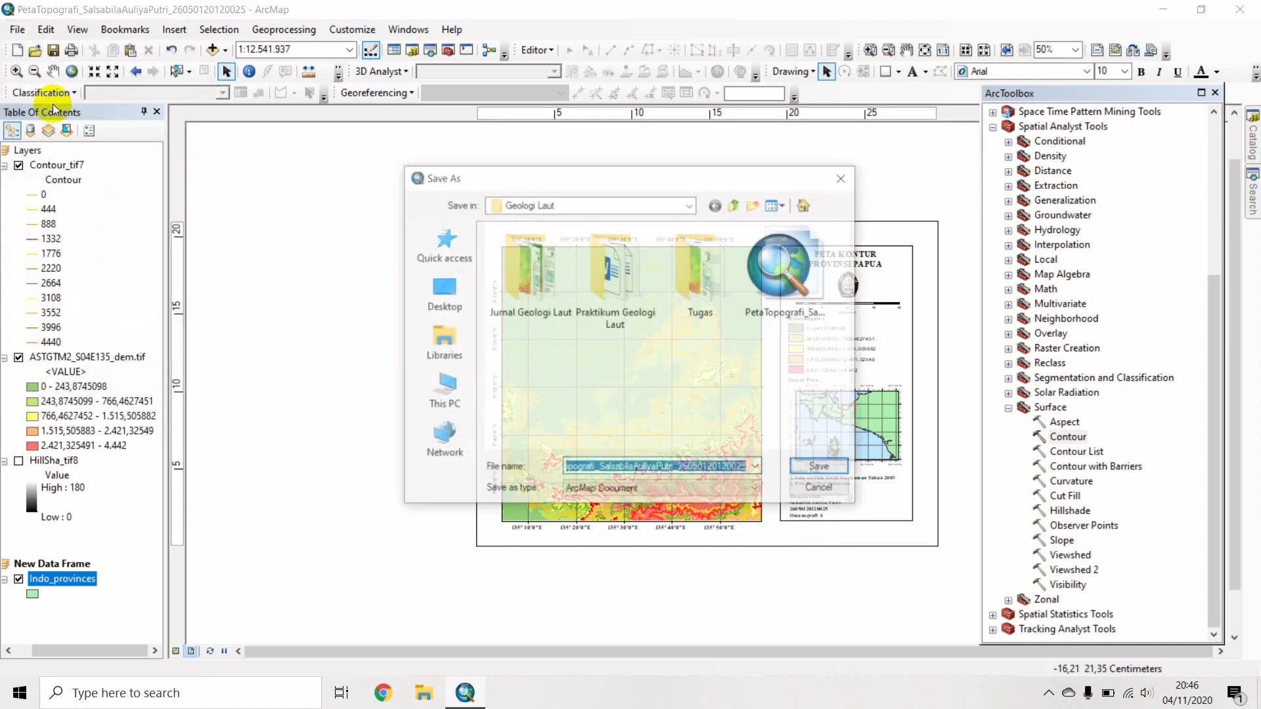
left_click(597, 468)
key("BackSpace")
key("BackSpace")
key("BackSpace")
key("BackSpace")
key("BackSpace")
key("BackSpace")
key("BackSpace")
key("BackSpace")
key("BackSpace")
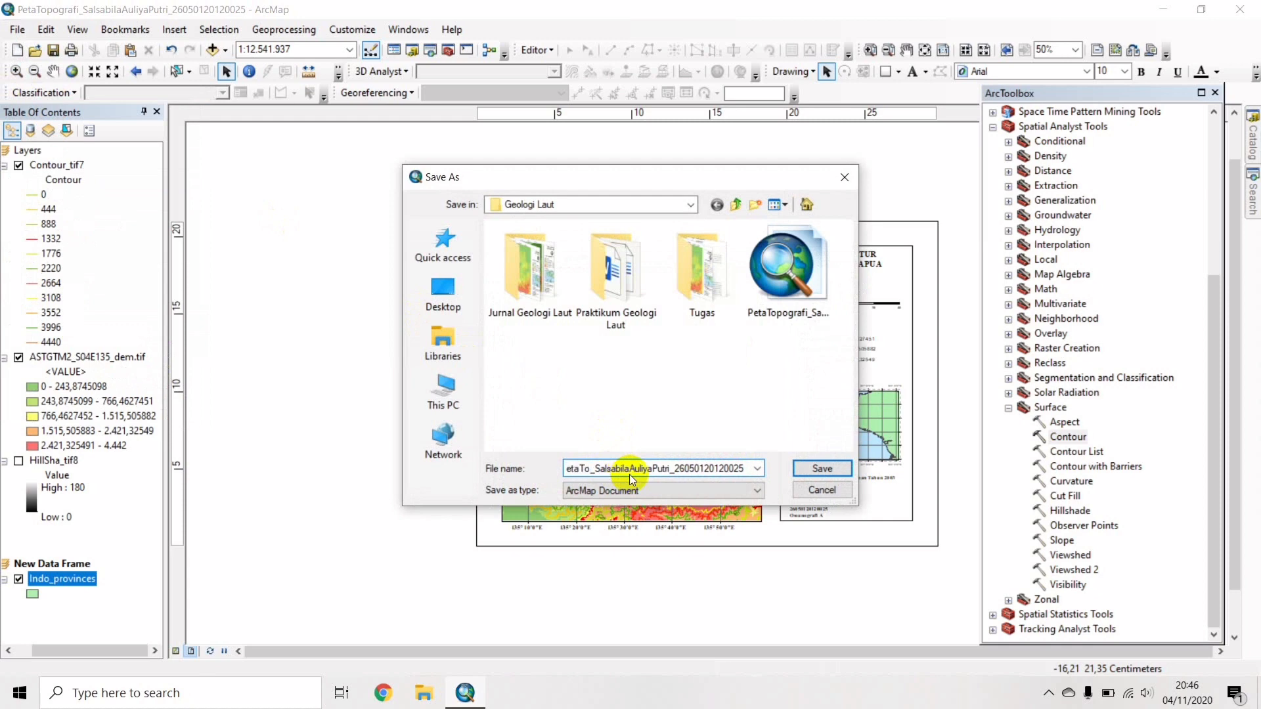
type("Kontur")
left_click(829, 466)
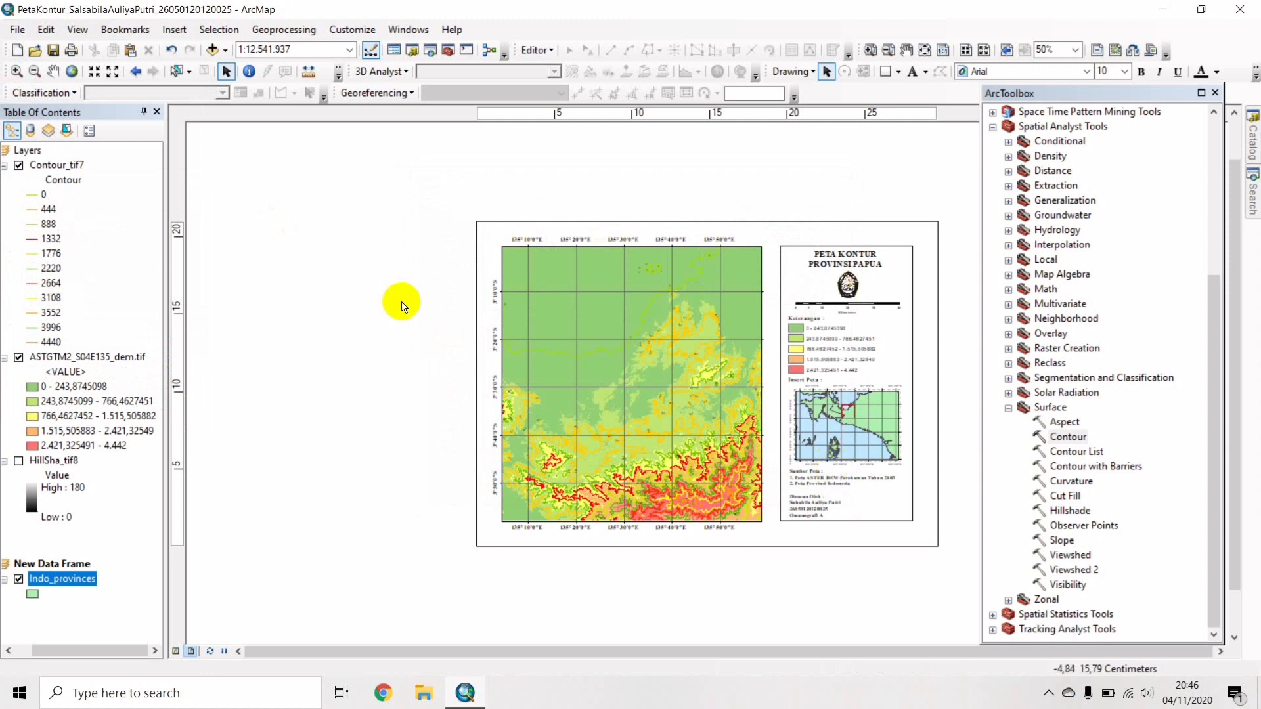
Export the contour layout as a PNG image.
left_click(23, 36)
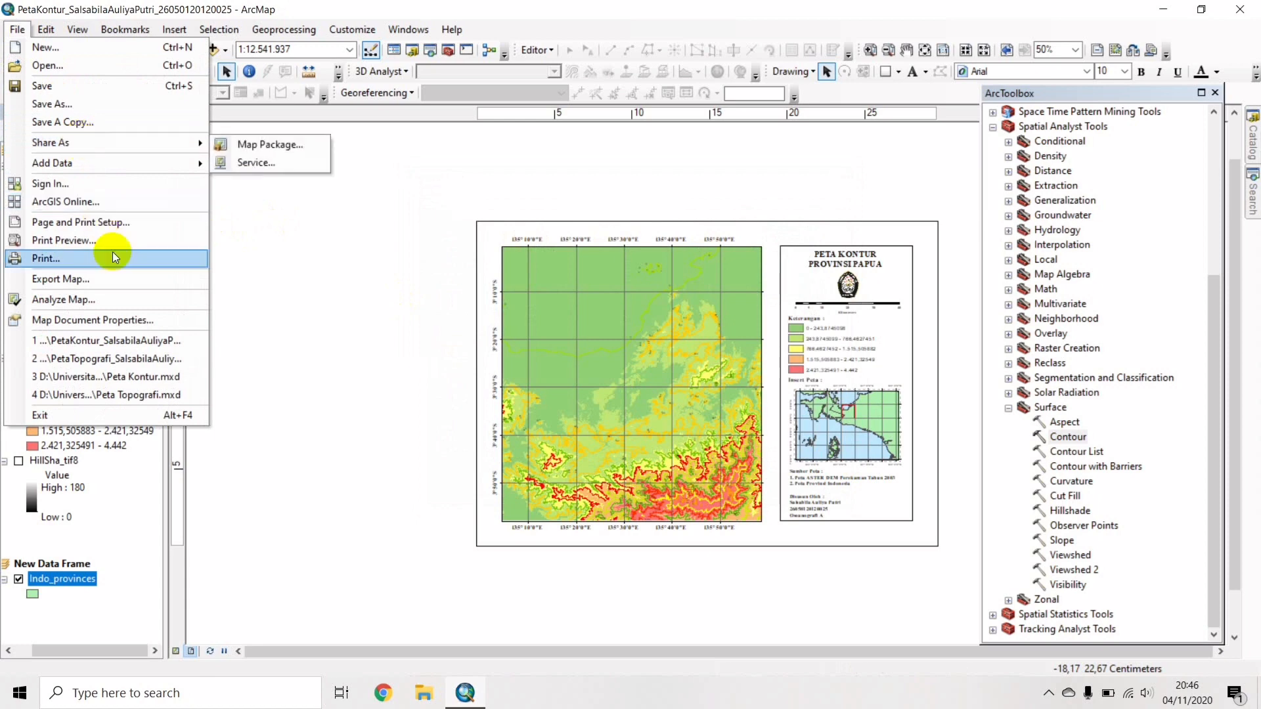
left_click(113, 274)
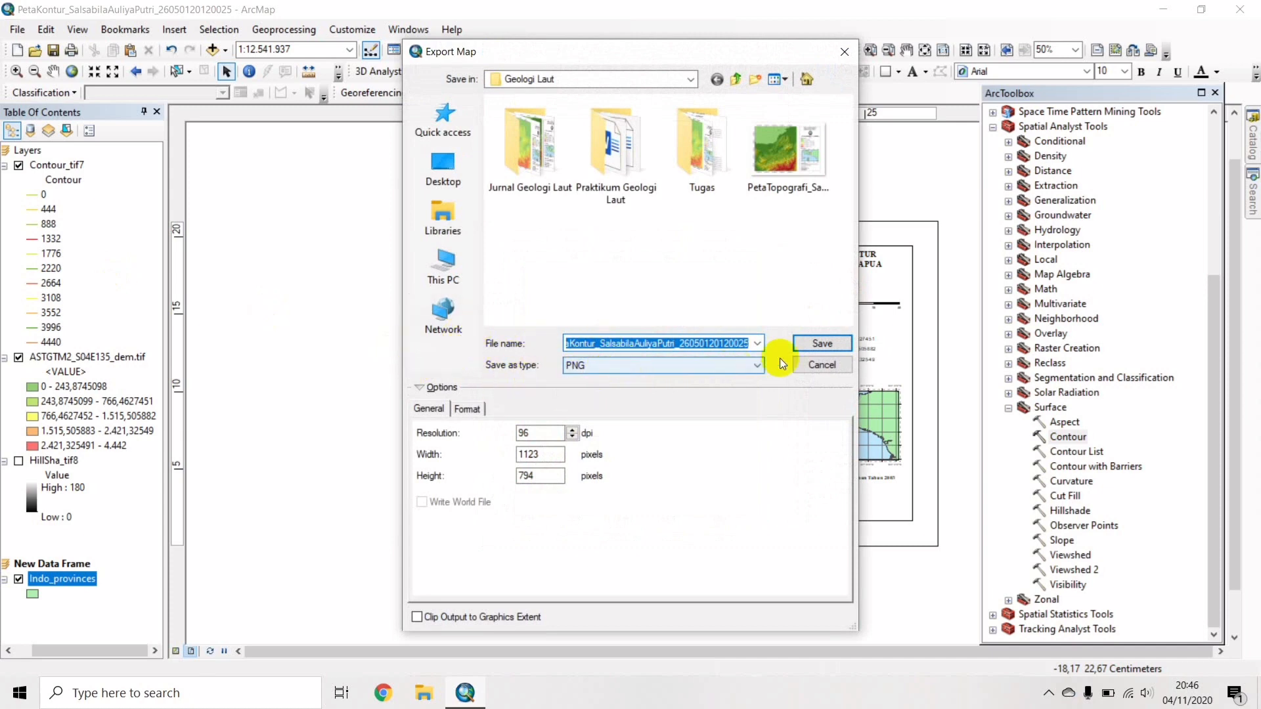
left_click(820, 343)
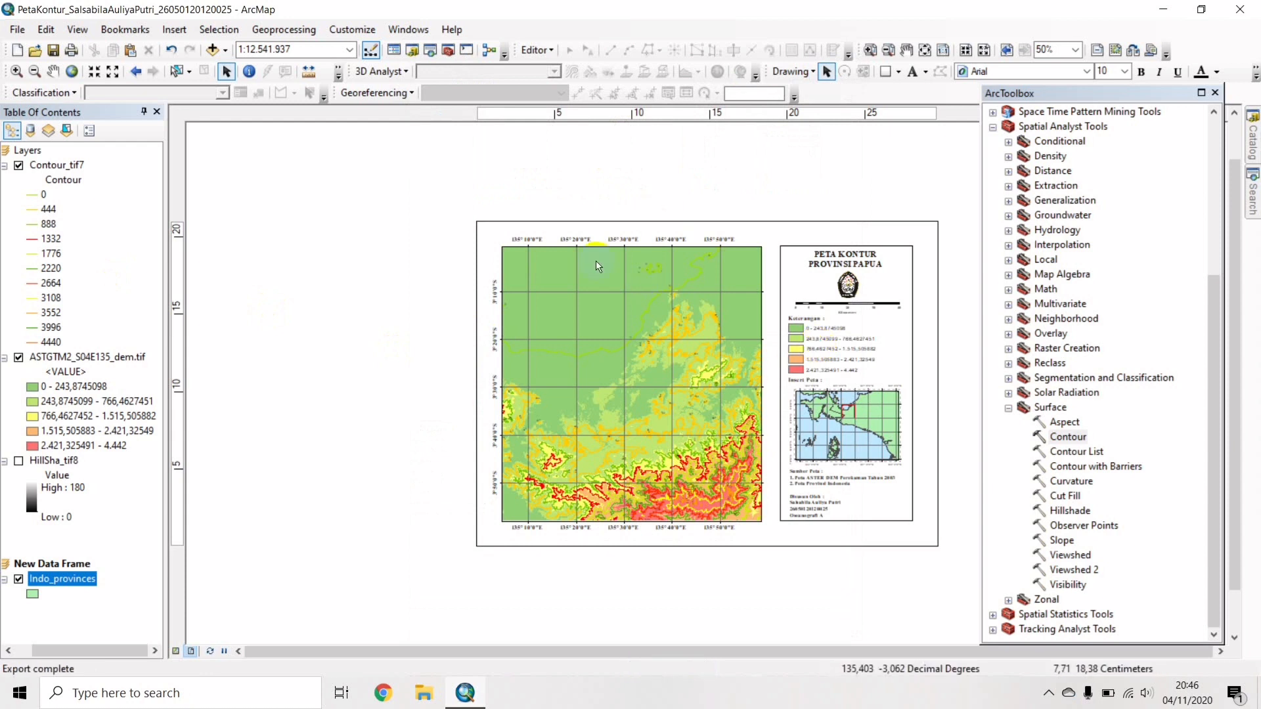
Browse to DATA (D:) > Universitas Diponegoro > Semester 1 > Geologi Laut and open the PetaKontur PNG.
left_click(424, 691)
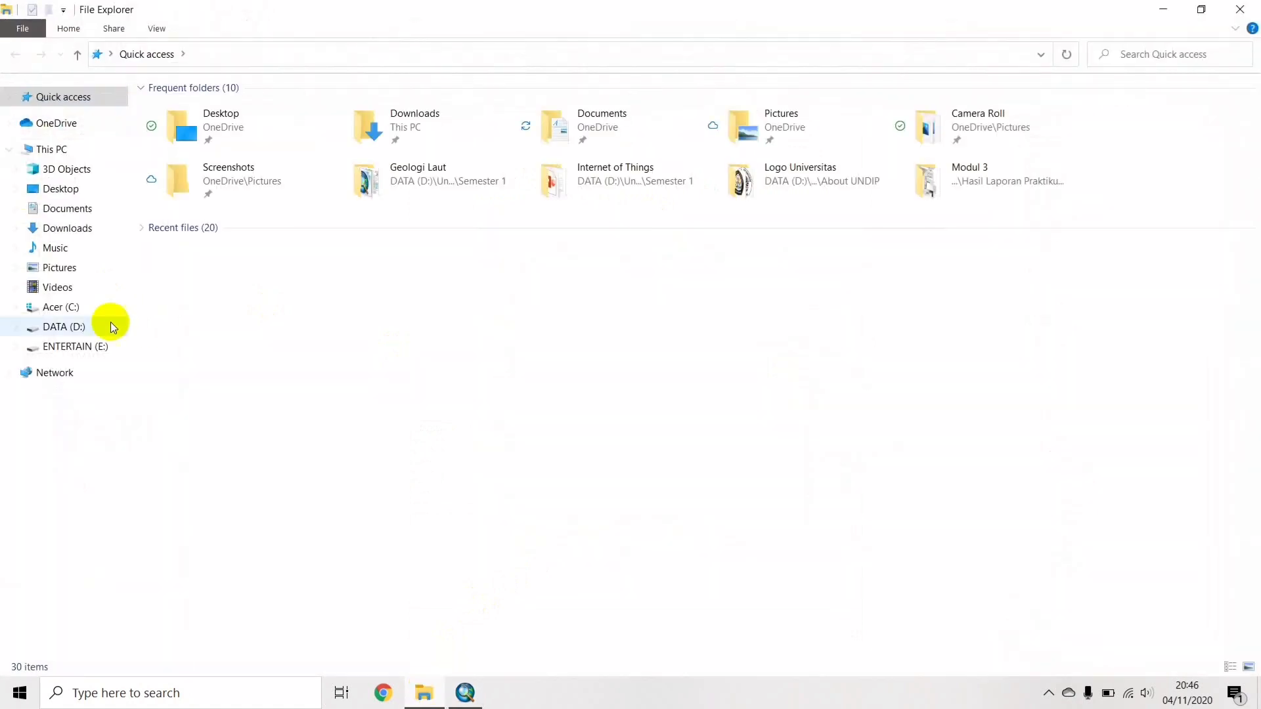
left_click(92, 329)
double_click(183, 155)
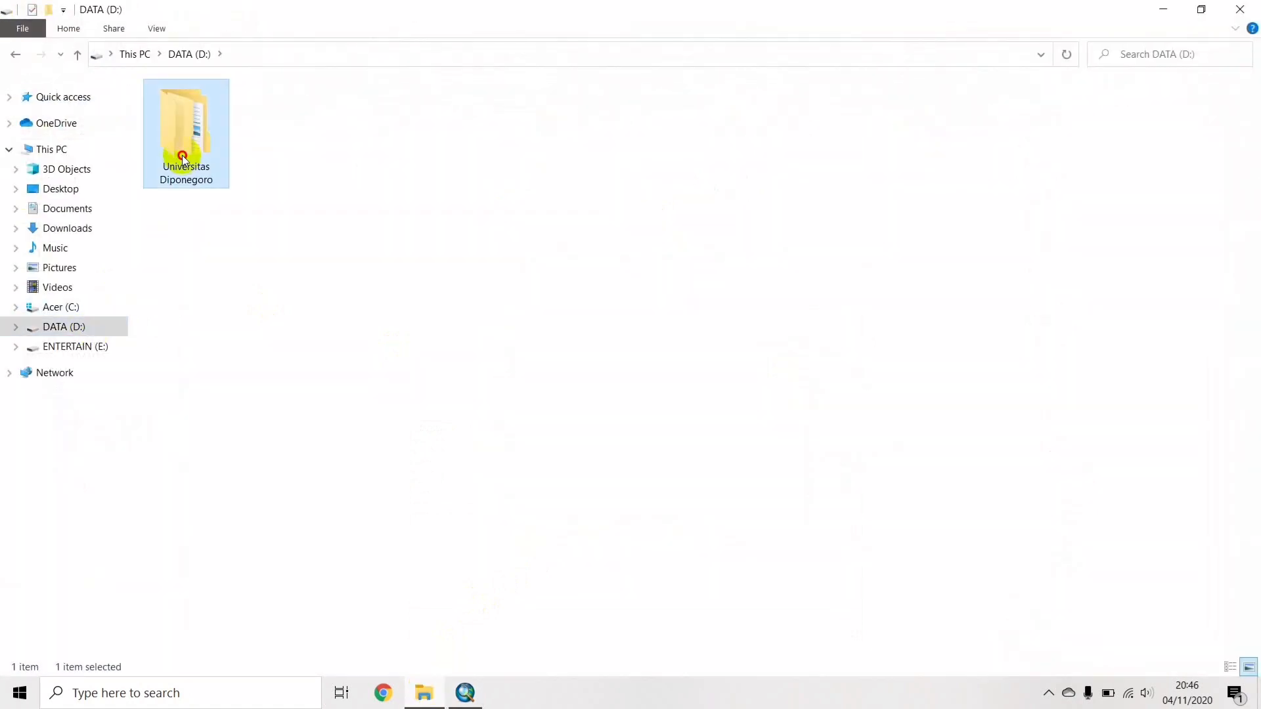
double_click(238, 133)
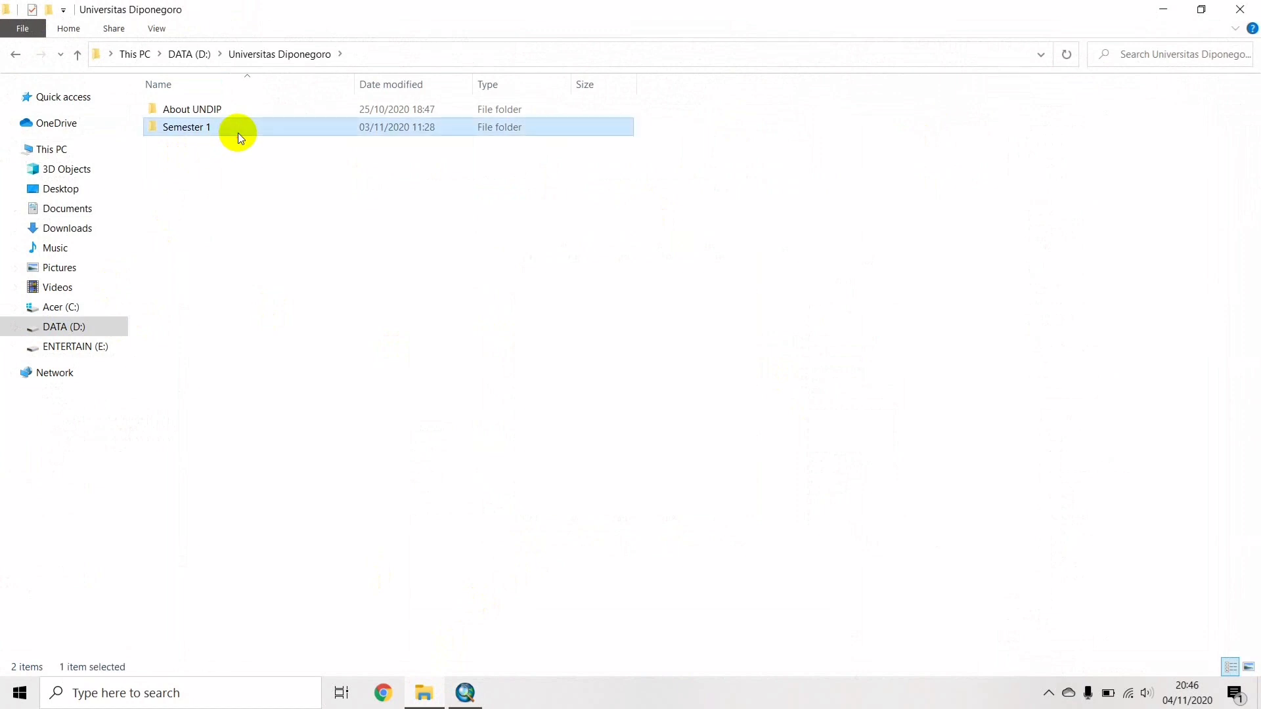
double_click(238, 132)
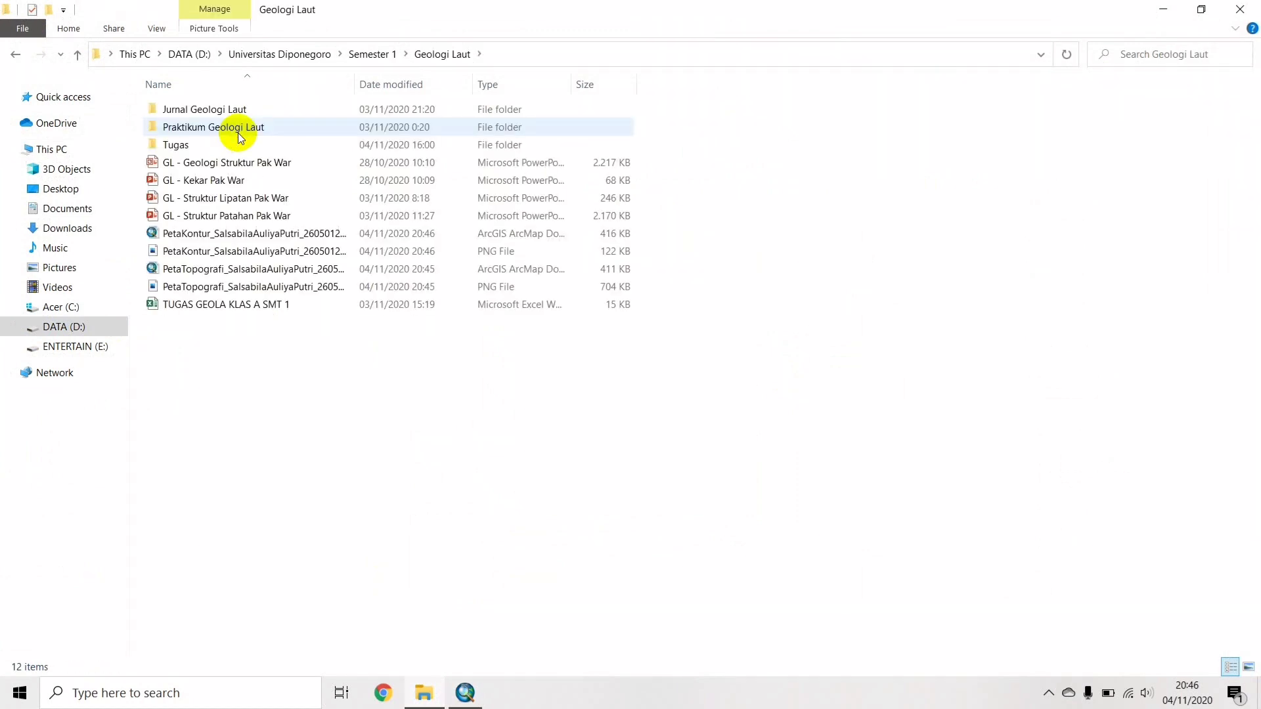
double_click(219, 252)
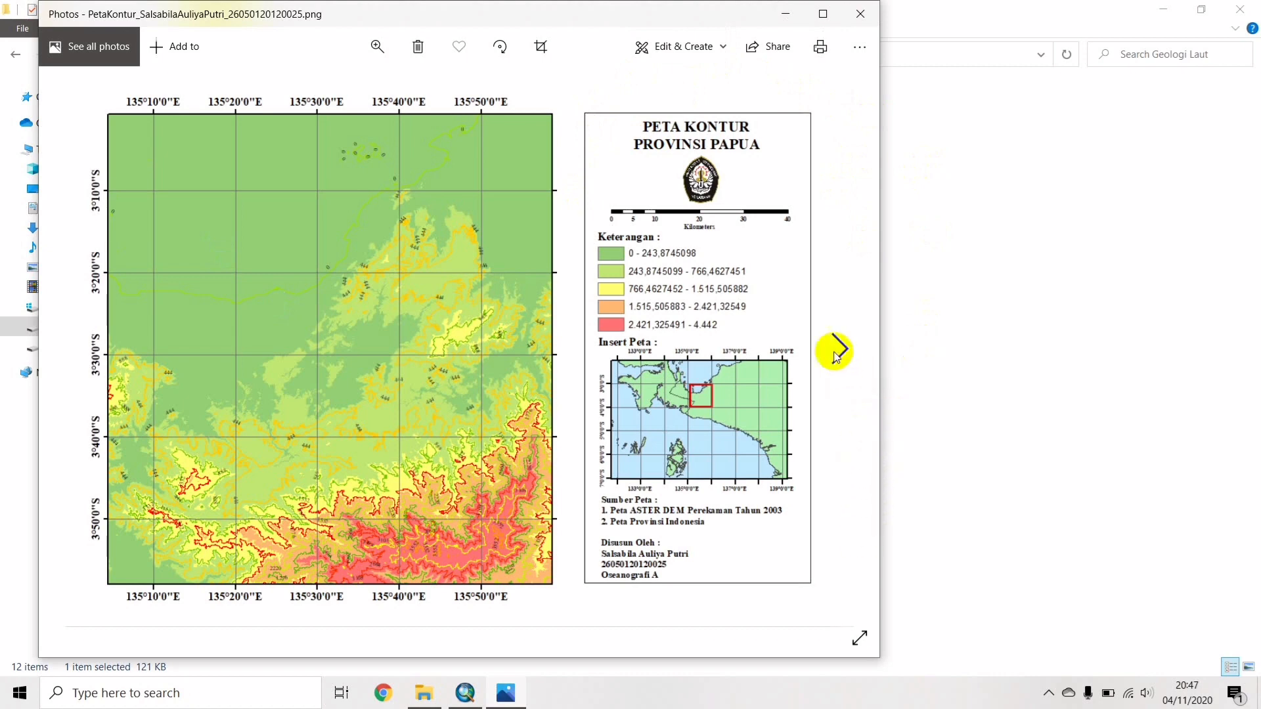
Page from the contour map to the PetaTopografi image, then close Photos.
left_click(839, 354)
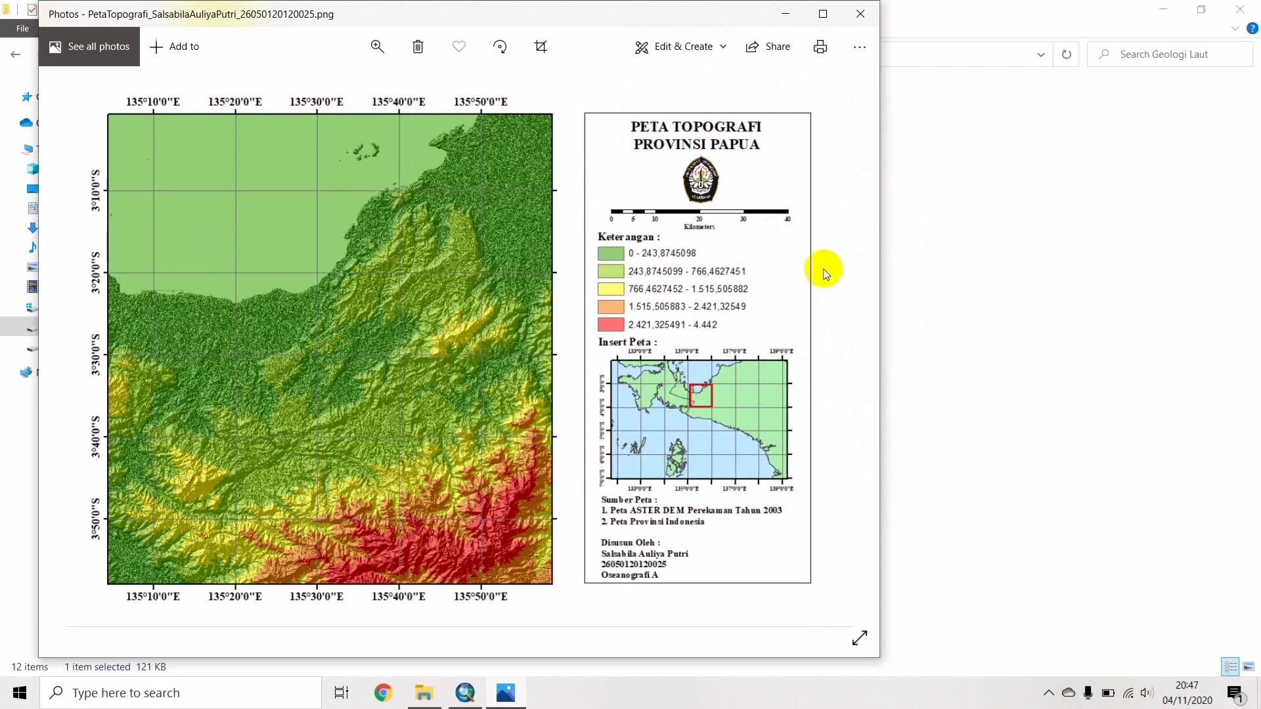
left_click(864, 25)
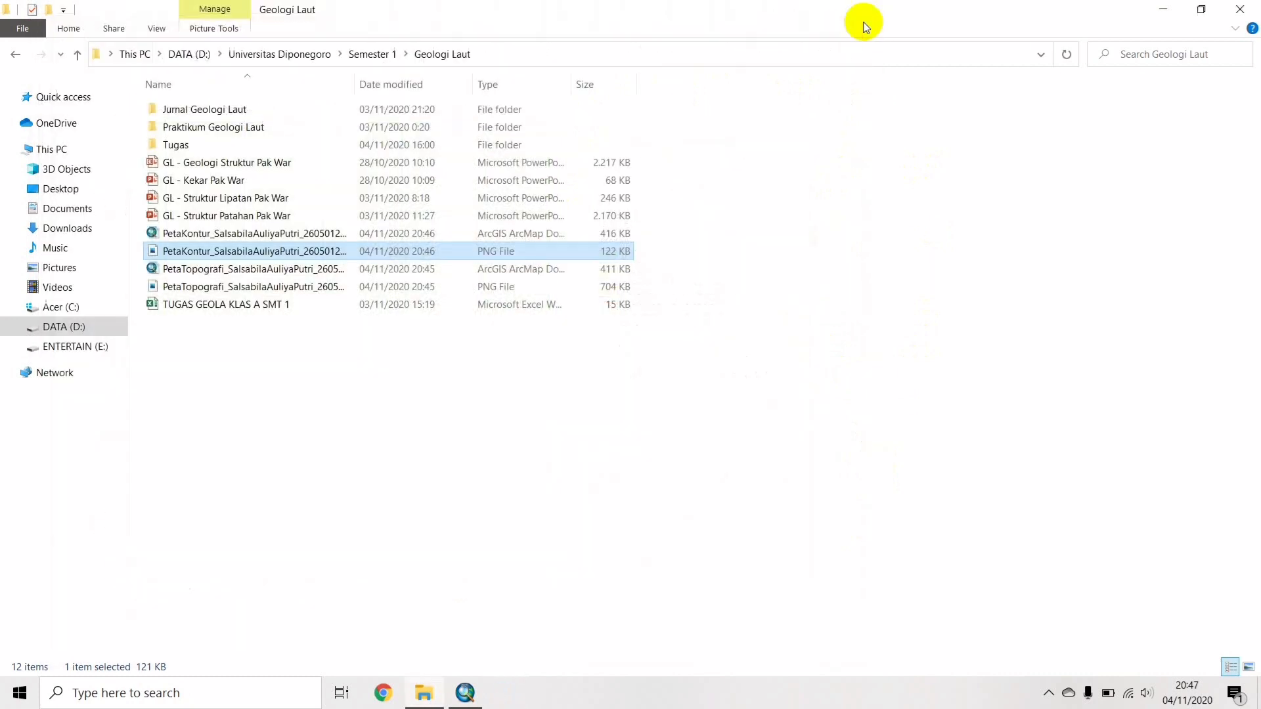
Close File Explorer, minimize ArcMap to reveal the desktop, and show the hidden tray icons.
left_click(1239, 9)
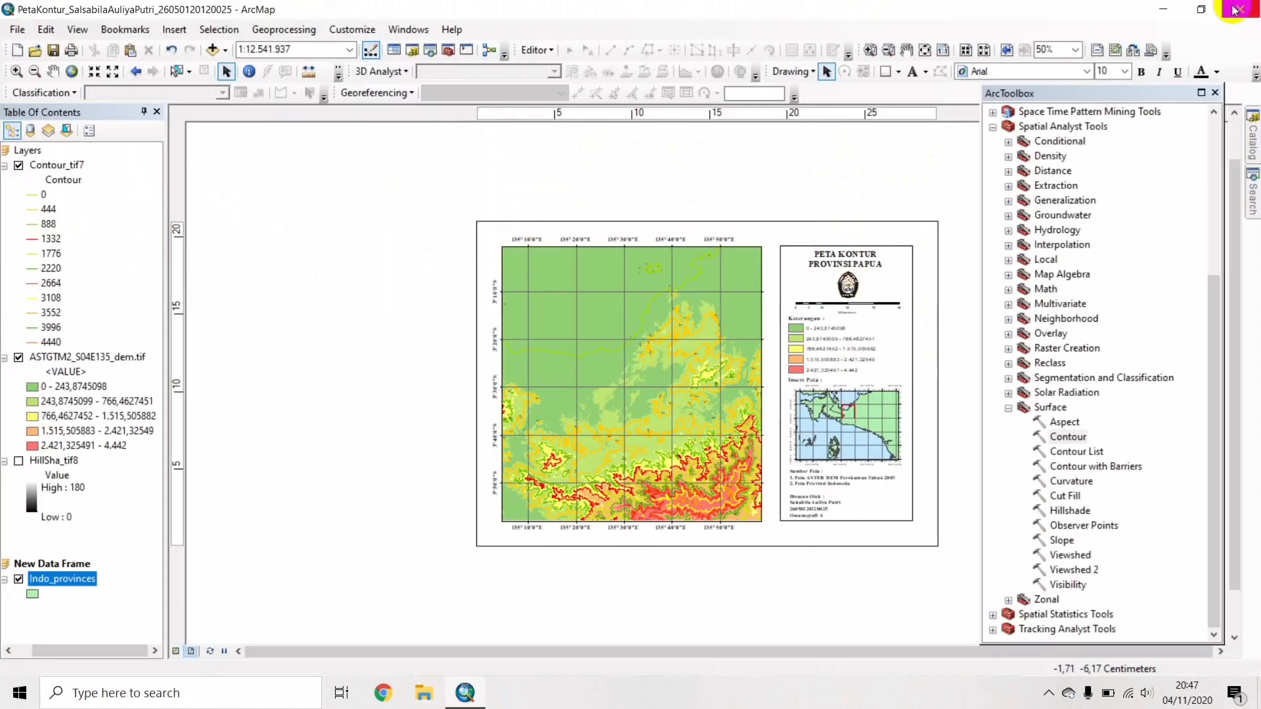
left_click(1163, 10)
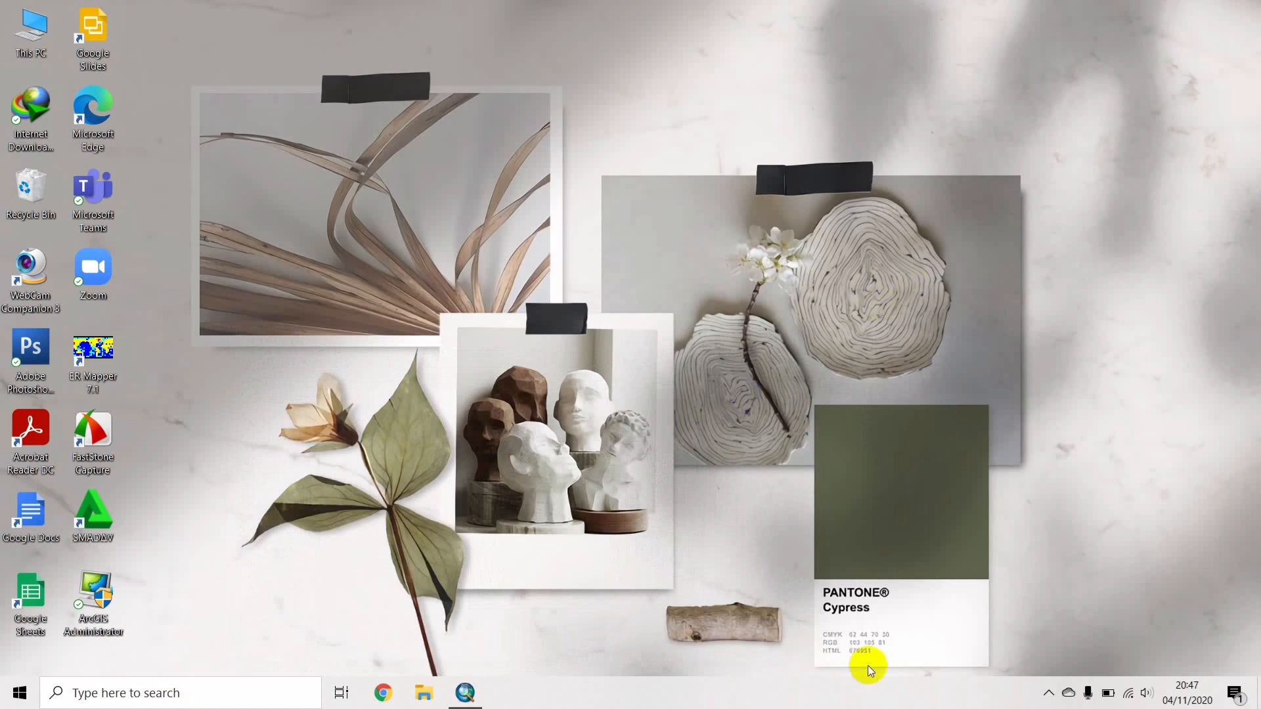
left_click(1049, 693)
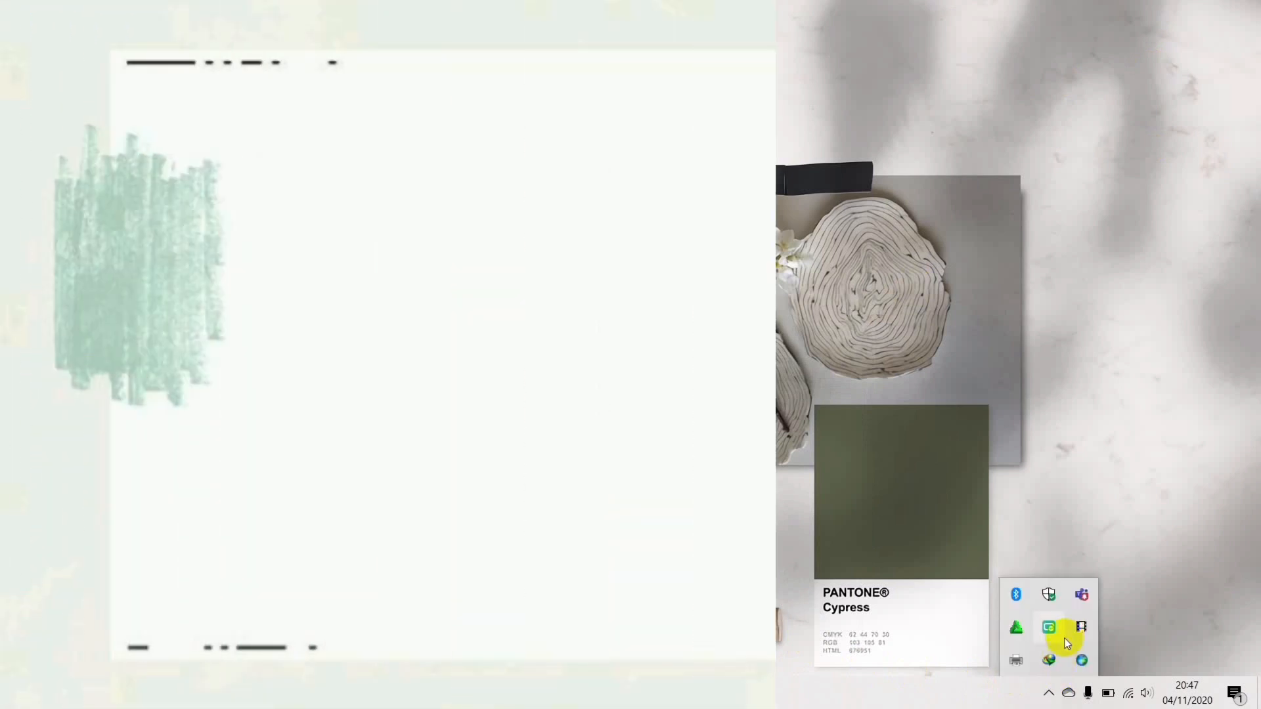